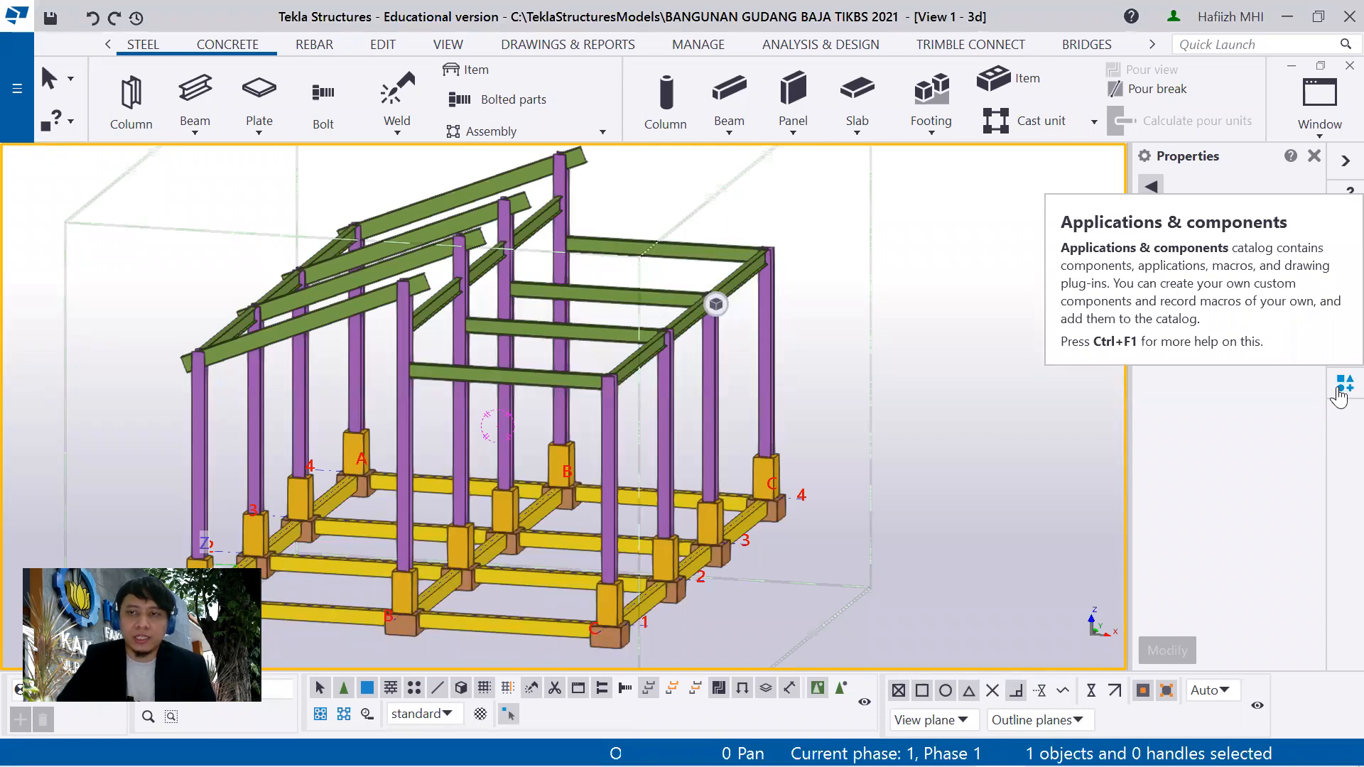
Open the Applications & components catalog, search for HAUNCH and browse the haunch connection types
{"action": "left_click", "coordinate": [1343, 386]}
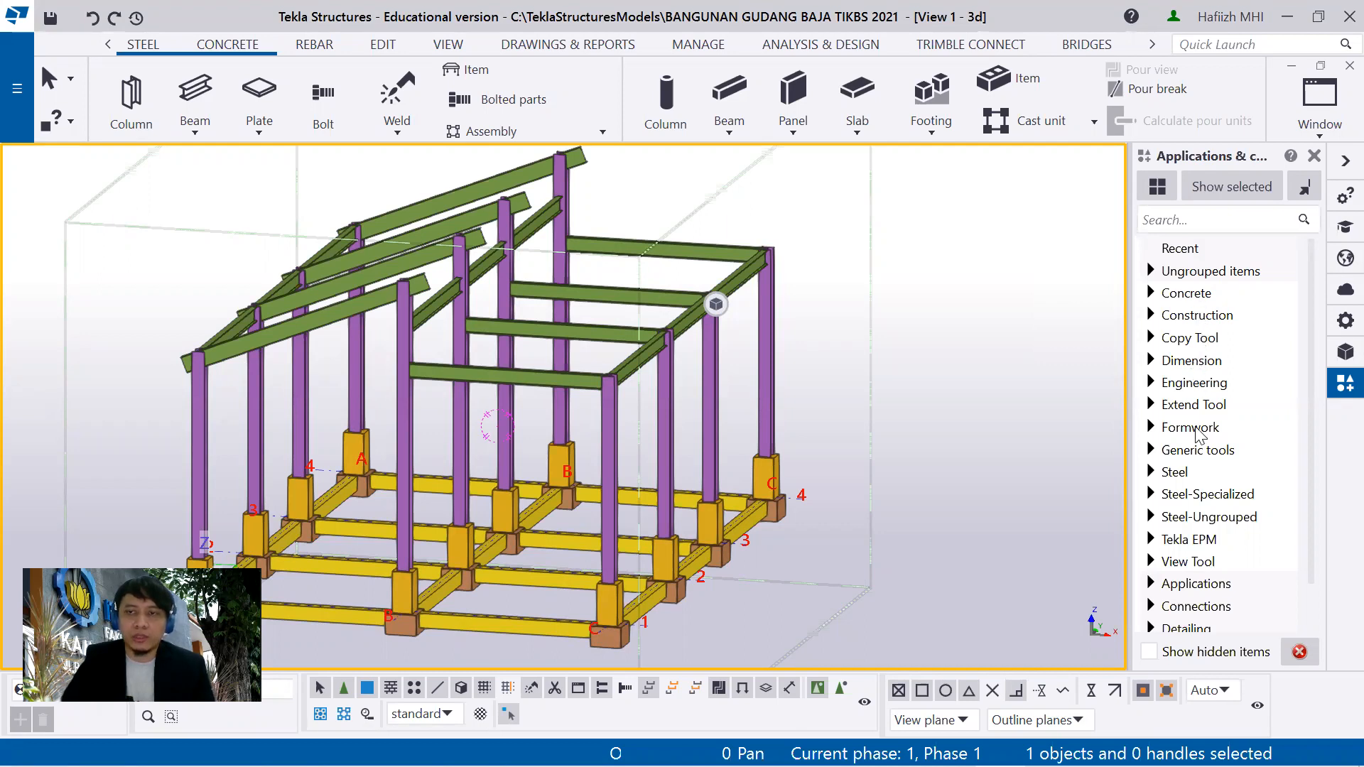
{"action": "left_click", "coordinate": [1207, 227]}
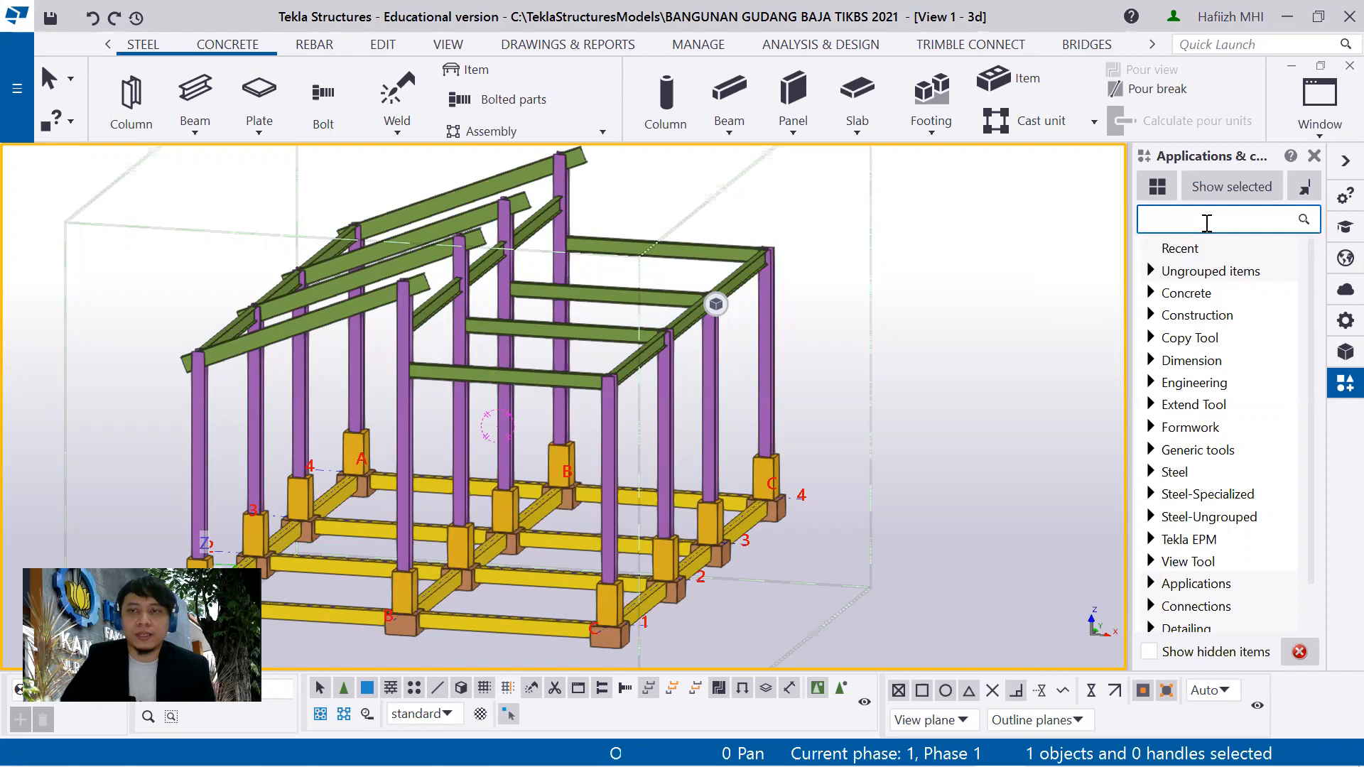
{"action": "type", "text": "HAUNCH"}
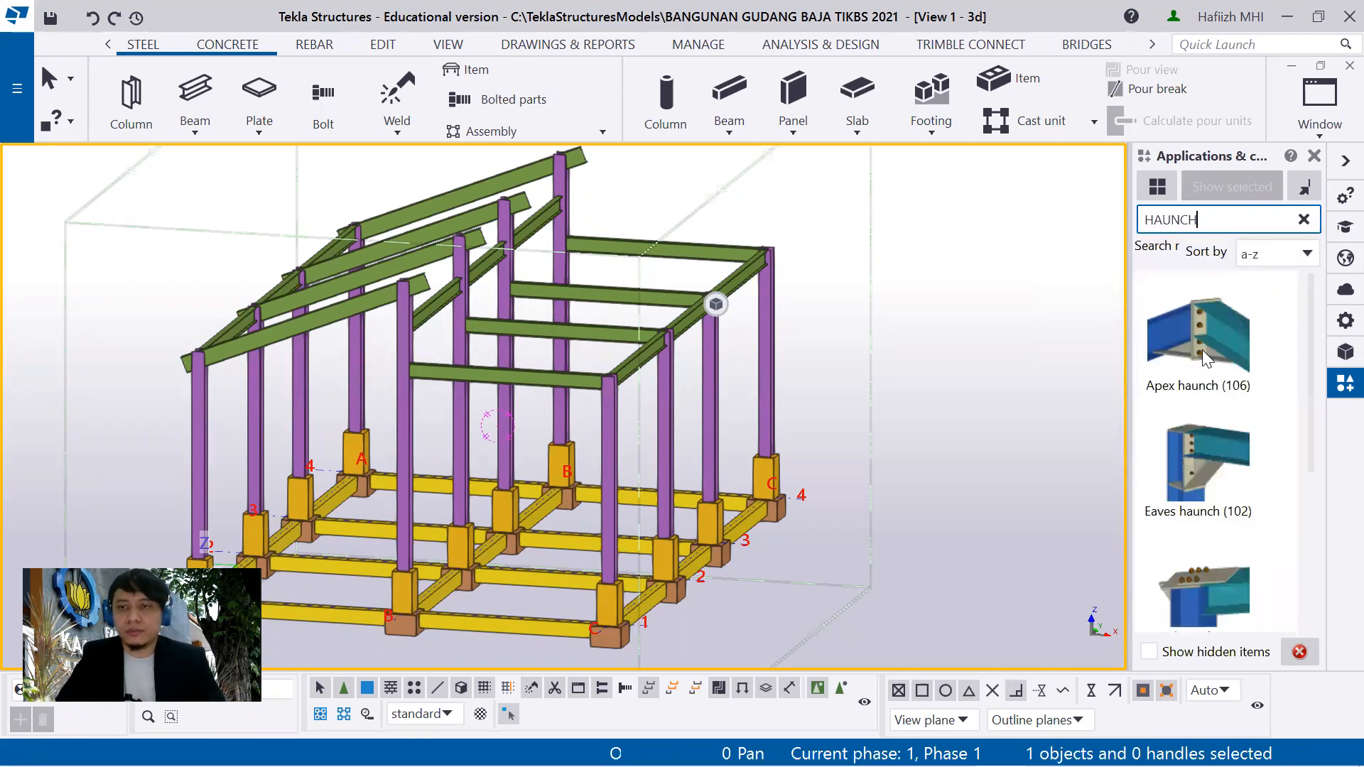
{"action": "left_click", "coordinate": [1208, 341]}
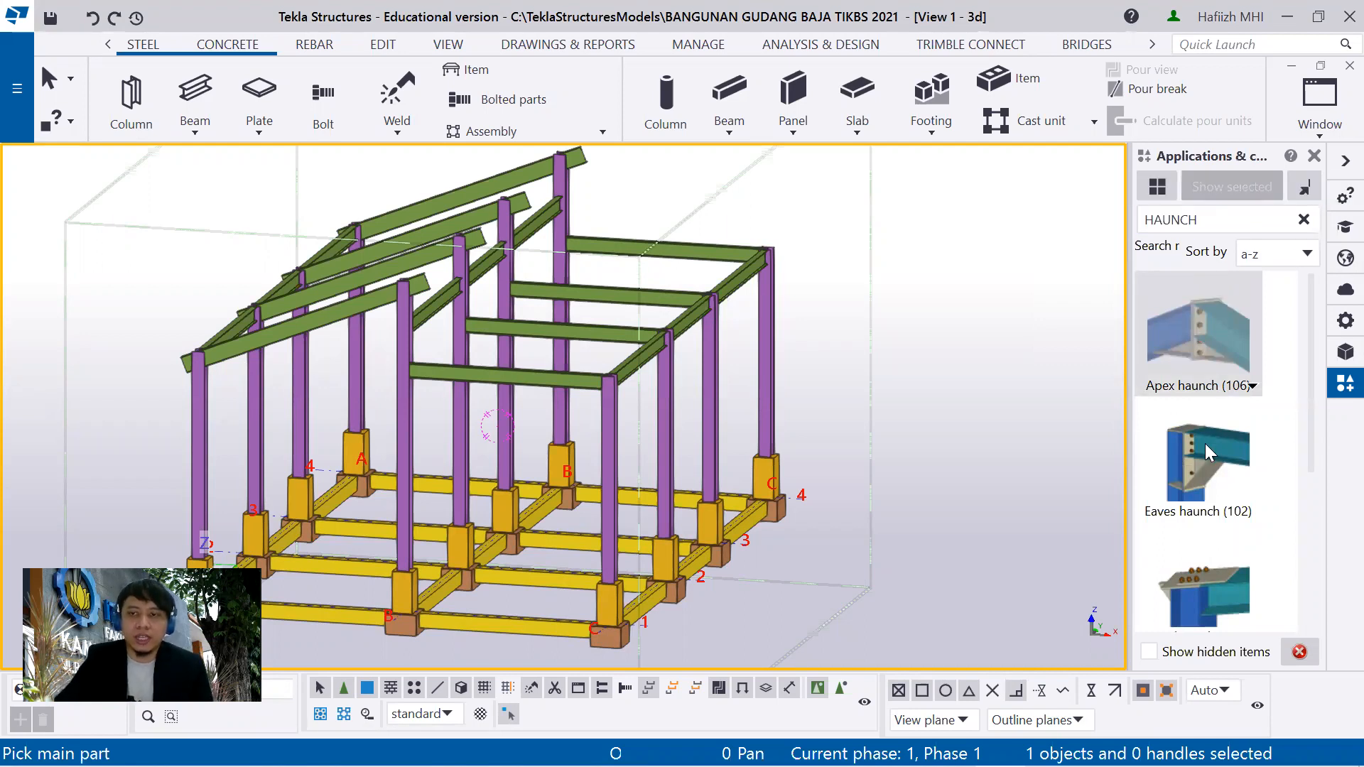
{"action": "scroll", "coordinate": [1205, 445], "scroll_direction": "down", "scroll_amount": 3}
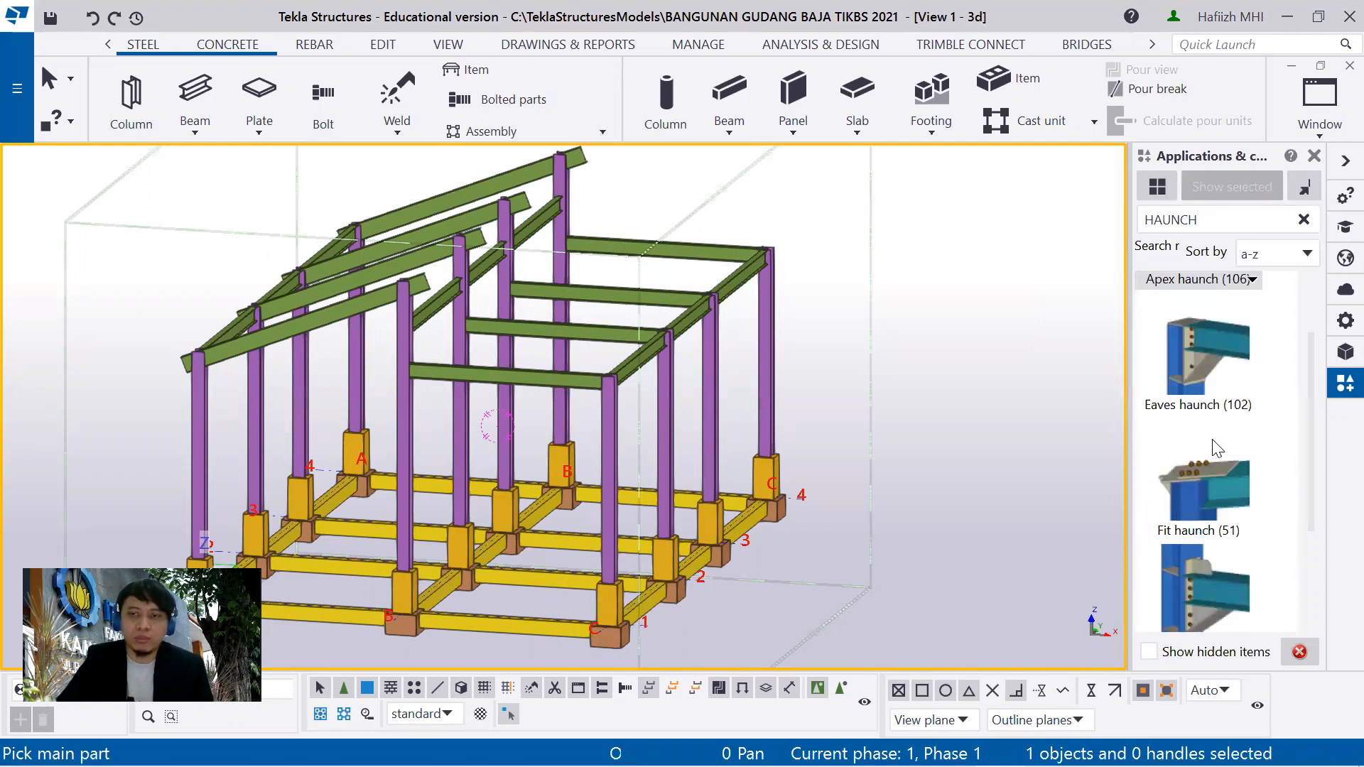
{"action": "scroll", "coordinate": [1212, 441], "scroll_direction": "down", "scroll_amount": 8}
{"action": "scroll", "coordinate": [1213, 441], "scroll_direction": "up", "scroll_amount": 12}
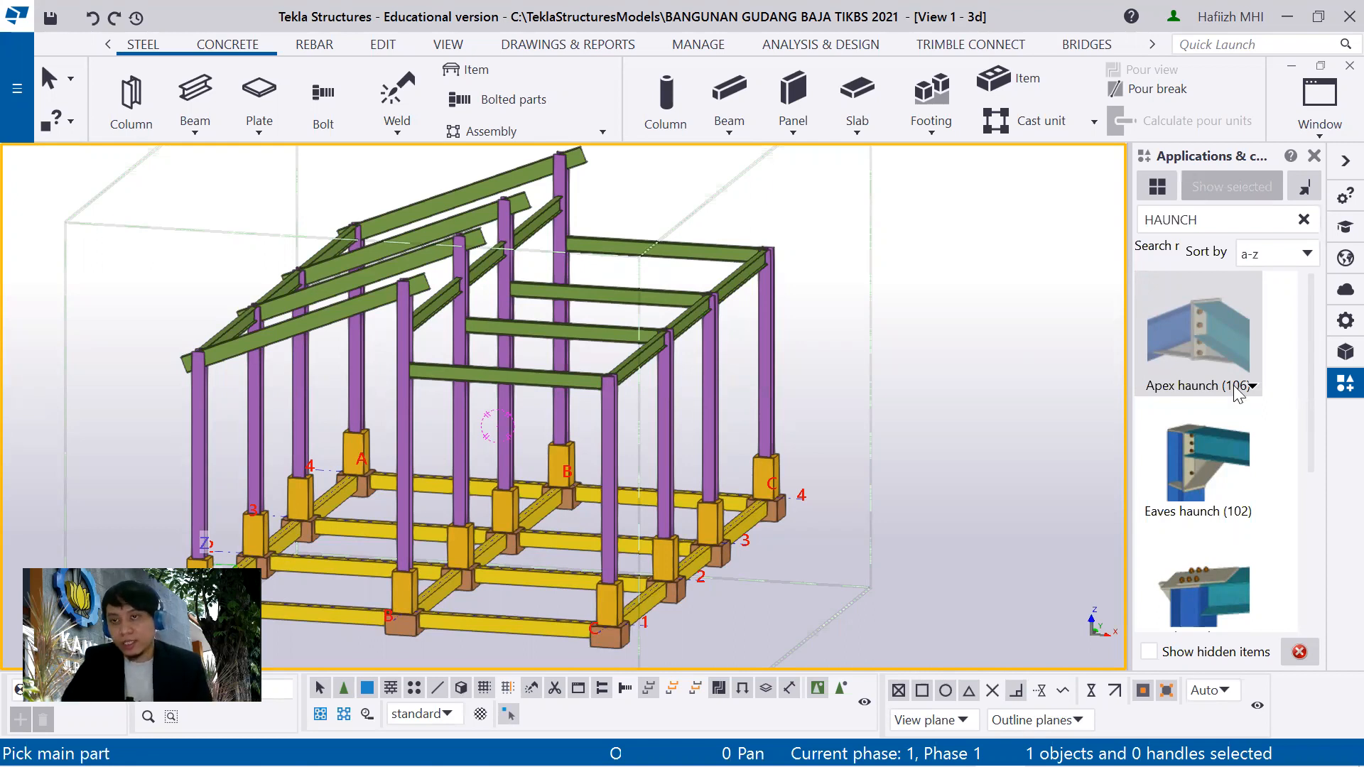
{"action": "scroll", "coordinate": [1187, 522], "scroll_direction": "down", "scroll_amount": 4}
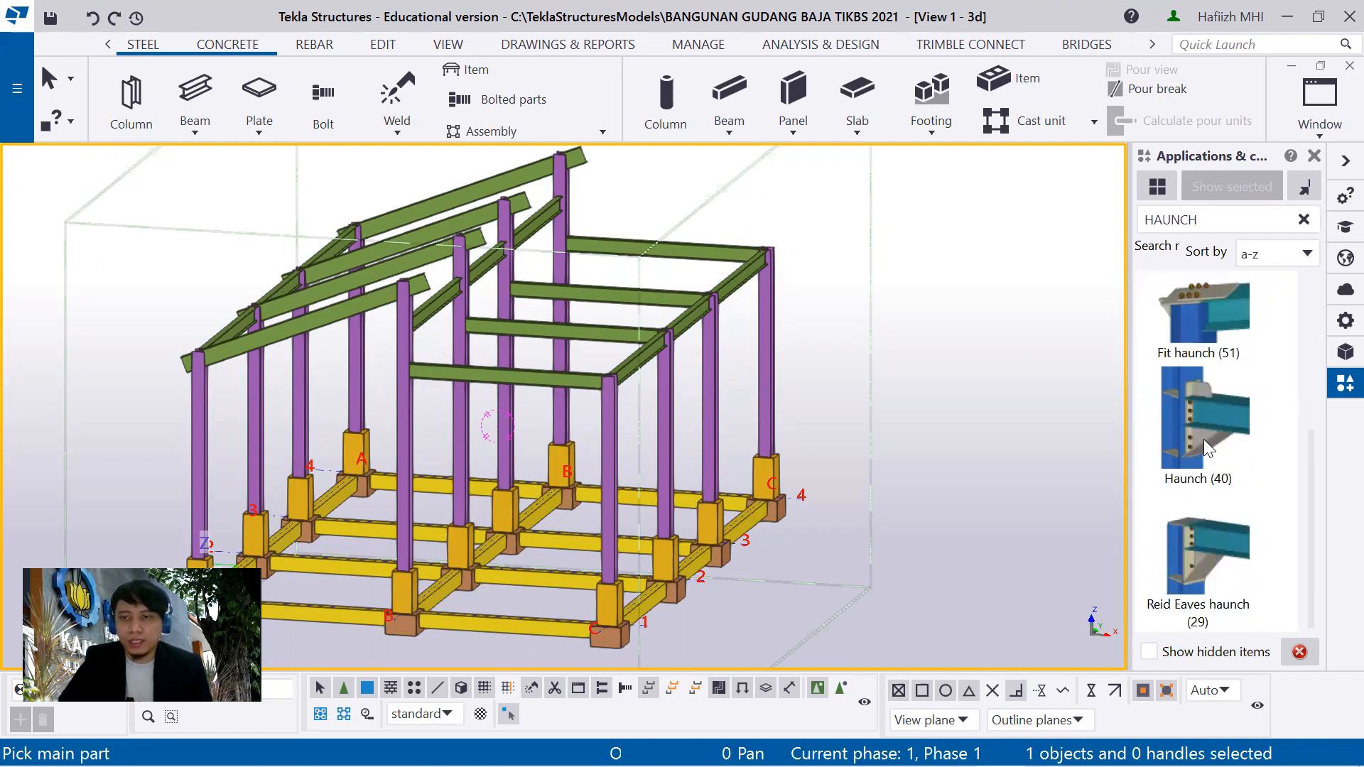
Search the component catalog for 40 and look through the matching components
{"action": "left_click_drag", "start_coordinate": [1205, 219], "coordinate": [1123, 221]}
{"action": "type", "text": "40"}
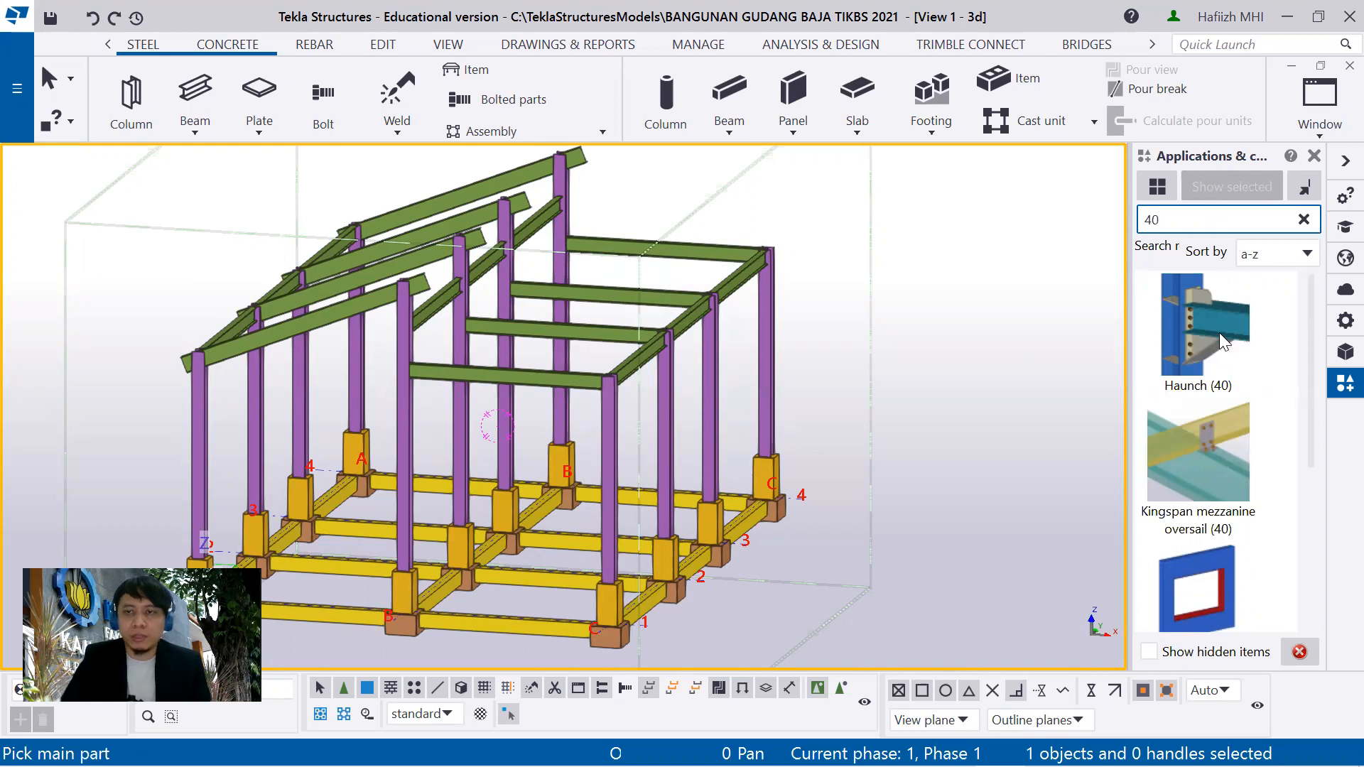
{"action": "left_click", "coordinate": [1196, 331]}
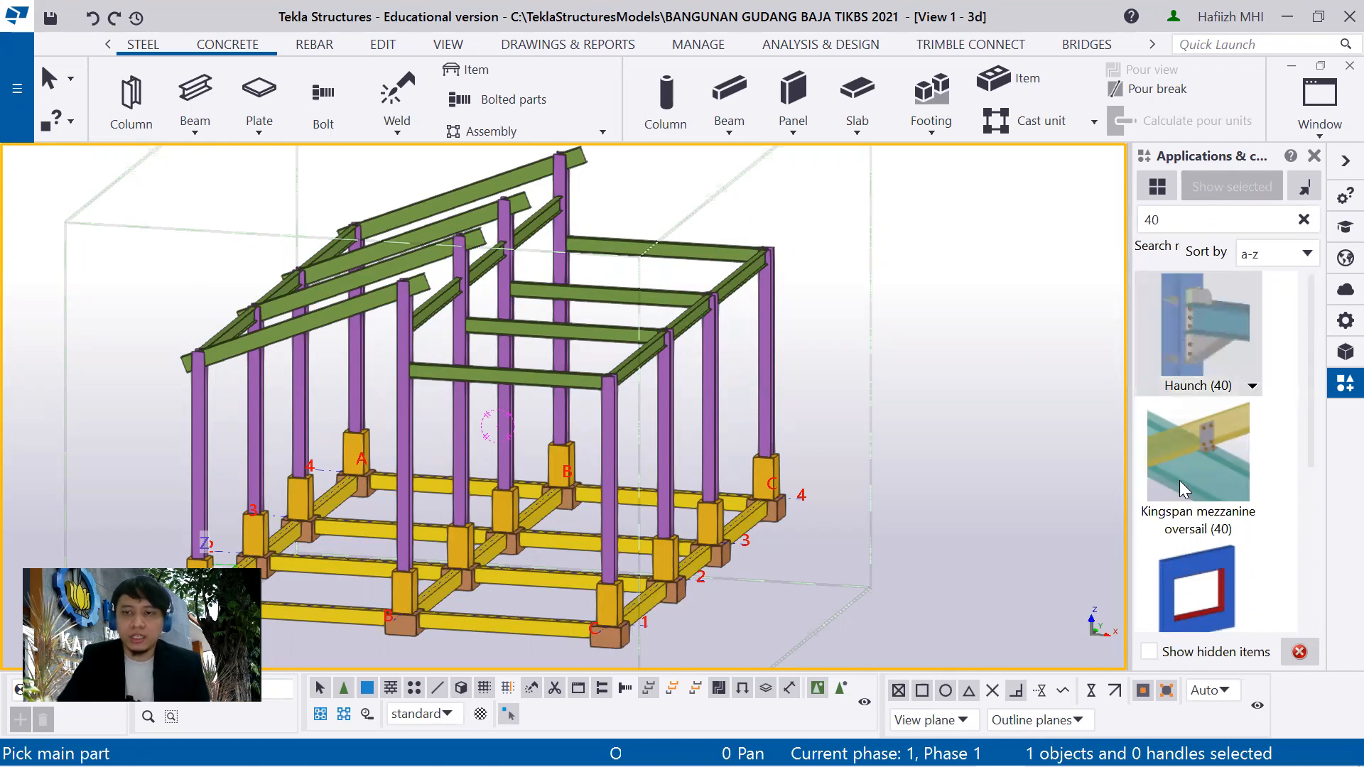
{"action": "left_click", "coordinate": [1199, 475]}
{"action": "scroll", "coordinate": [1199, 475], "scroll_direction": "down", "scroll_amount": 3}
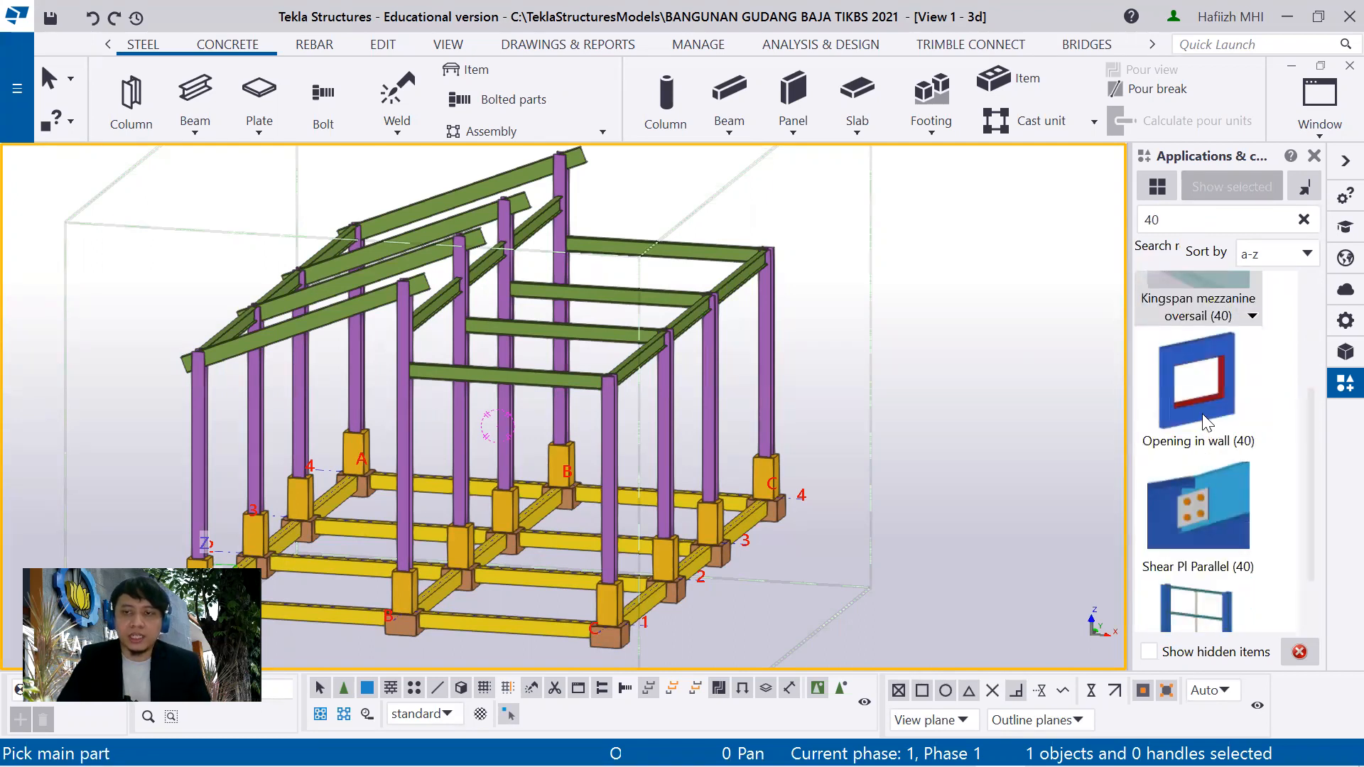
{"action": "scroll", "coordinate": [1189, 433], "scroll_direction": "down", "scroll_amount": 1}
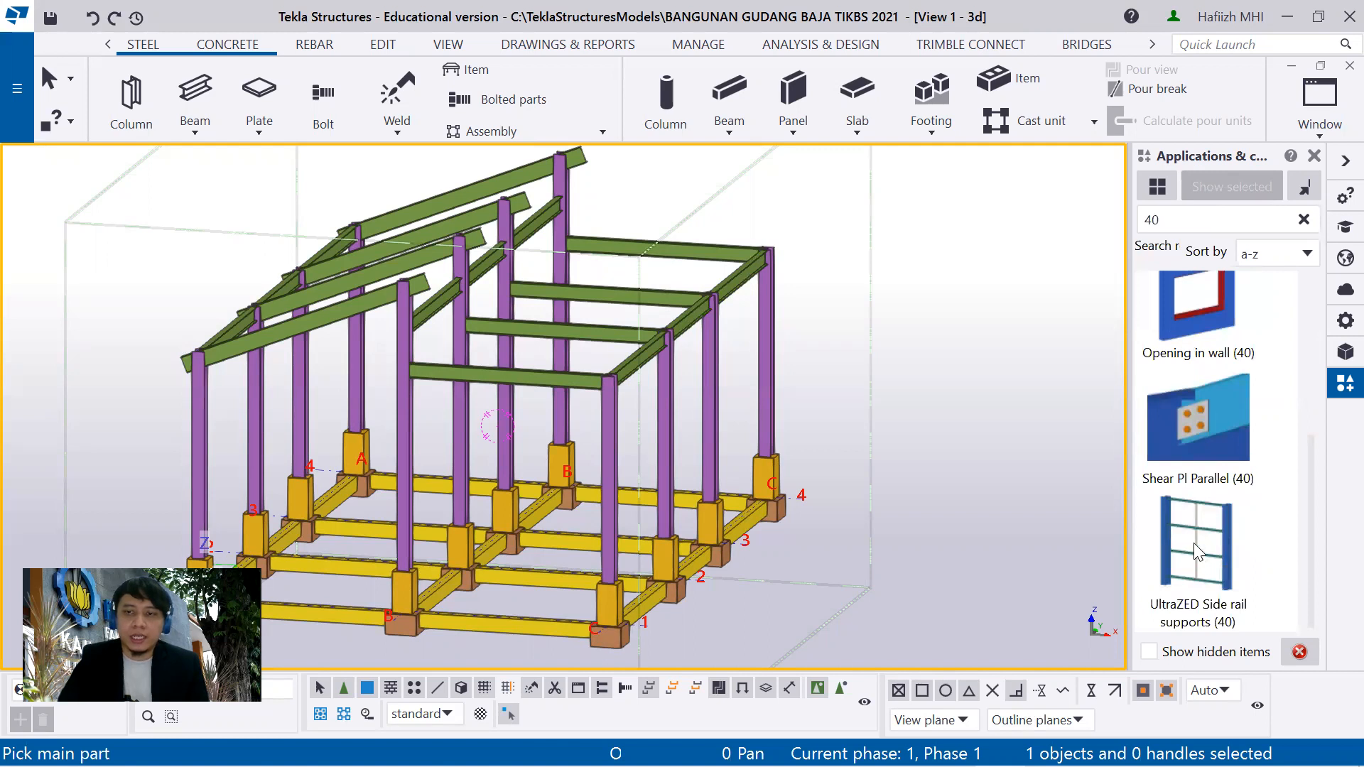
Search the catalog for HAUNCH again and compare the Haunch (40), Eaves haunch (102) and Reid Eaves haunch (29) connections
{"action": "double_click", "coordinate": [1156, 219]}
{"action": "type", "text": "HAUNCH"}
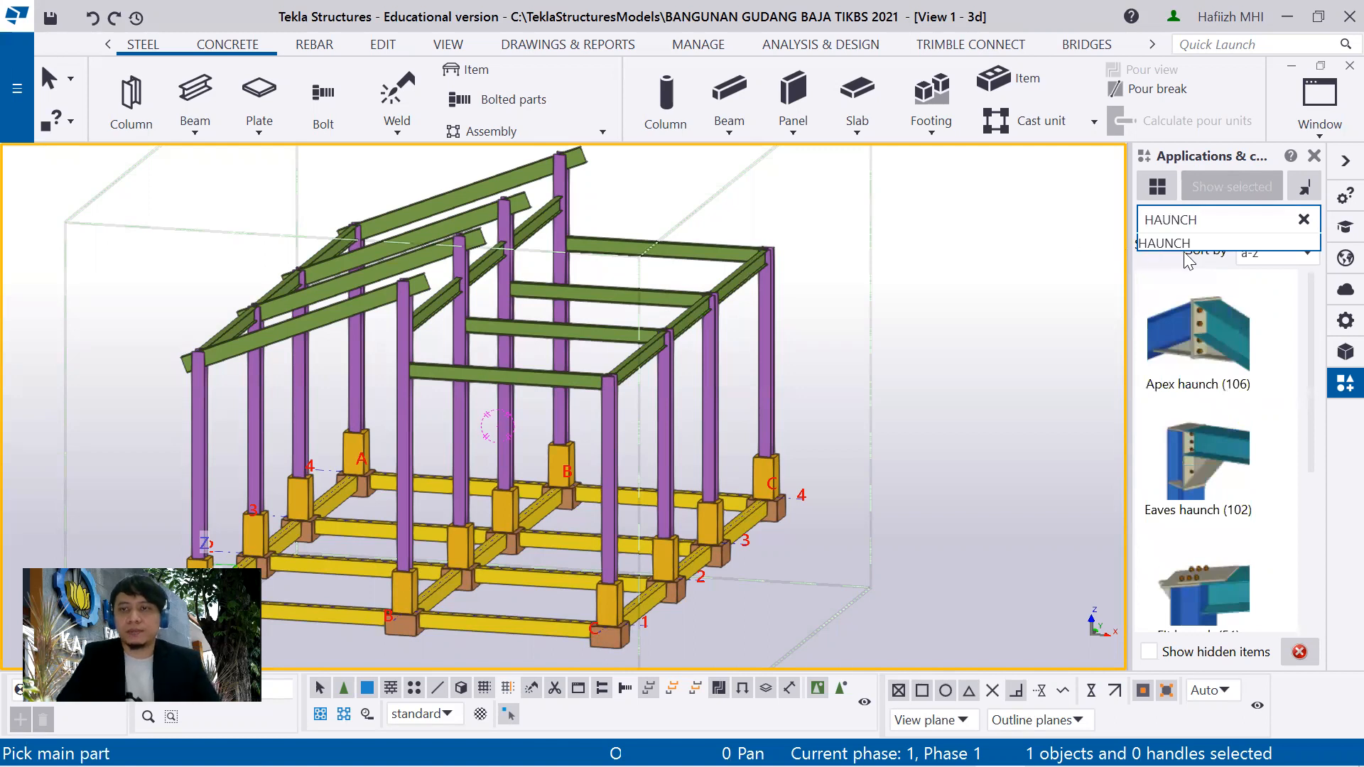
{"action": "left_click", "coordinate": [1235, 239]}
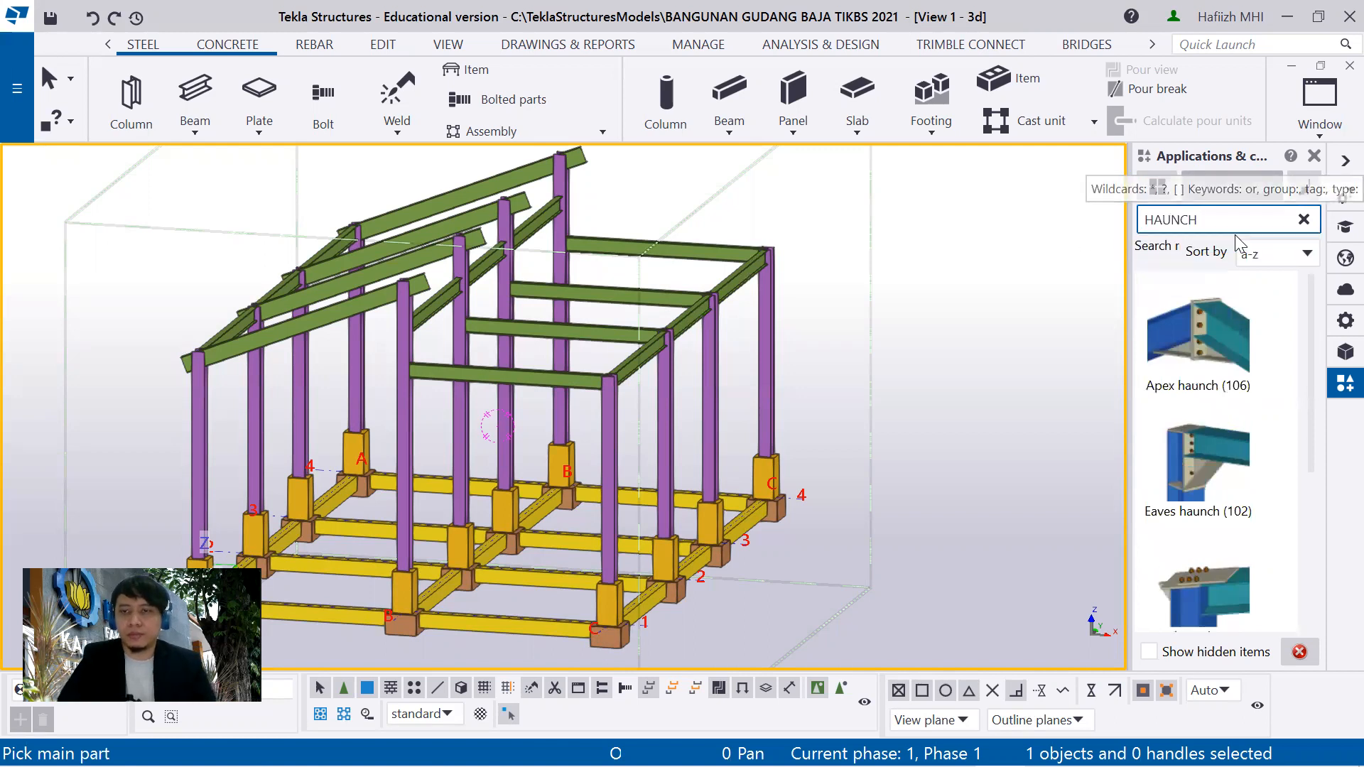
{"action": "scroll", "coordinate": [1214, 409], "scroll_direction": "down", "scroll_amount": 3}
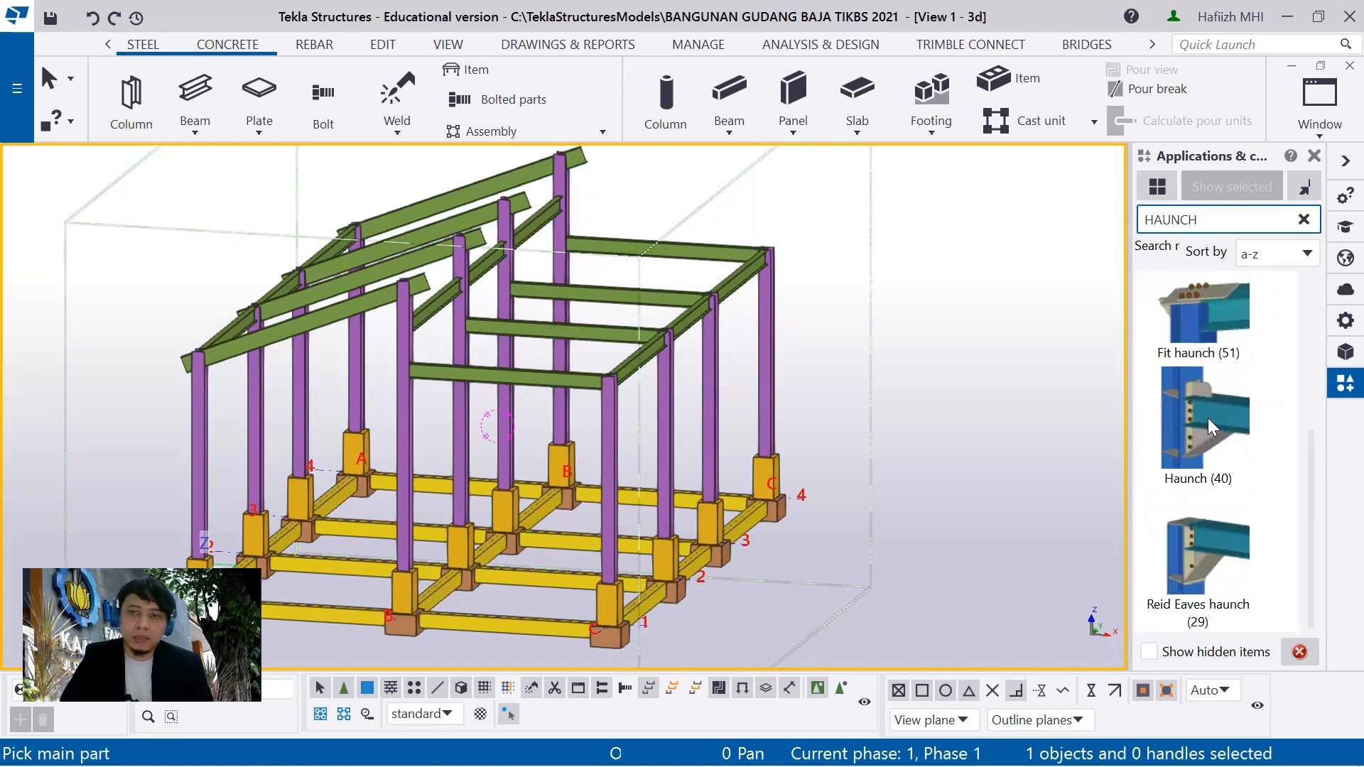
{"action": "left_click", "coordinate": [1202, 436]}
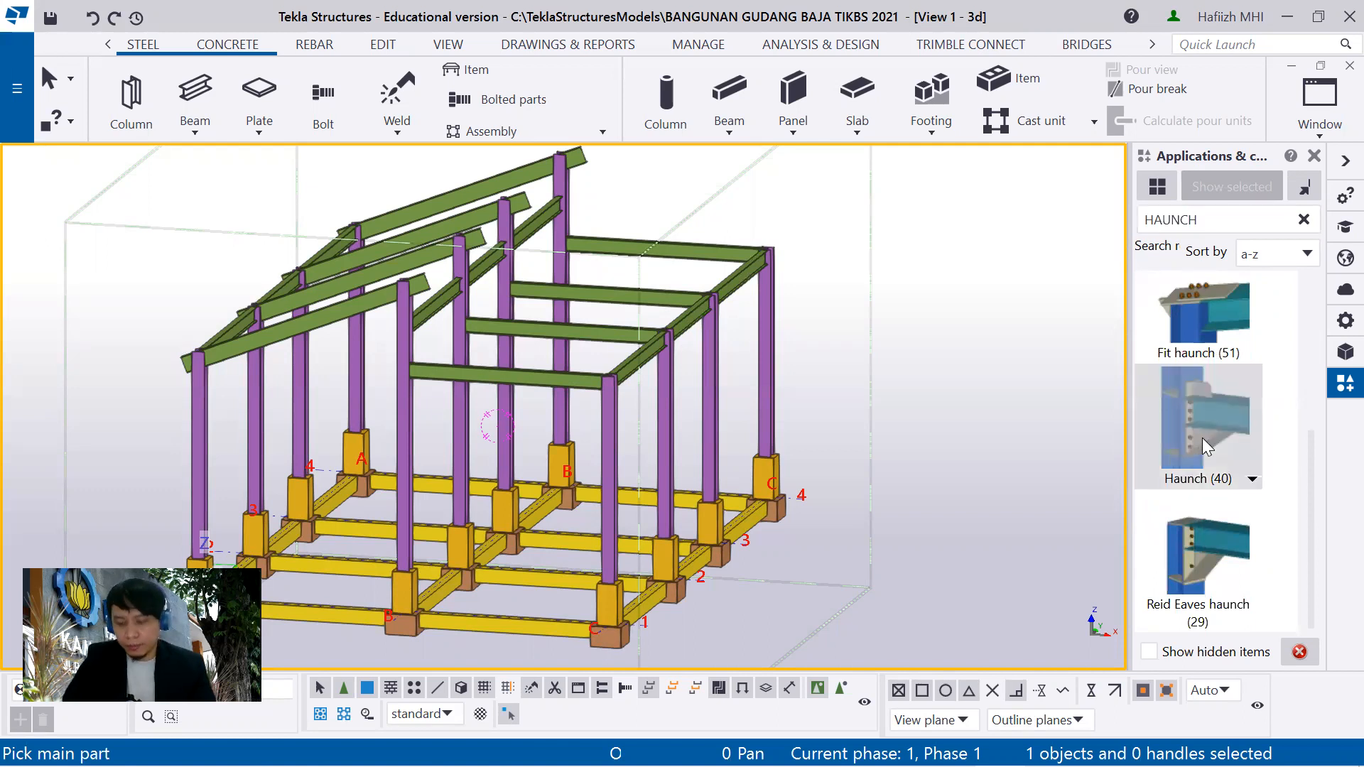
{"action": "scroll", "coordinate": [1202, 438], "scroll_direction": "up", "scroll_amount": 2}
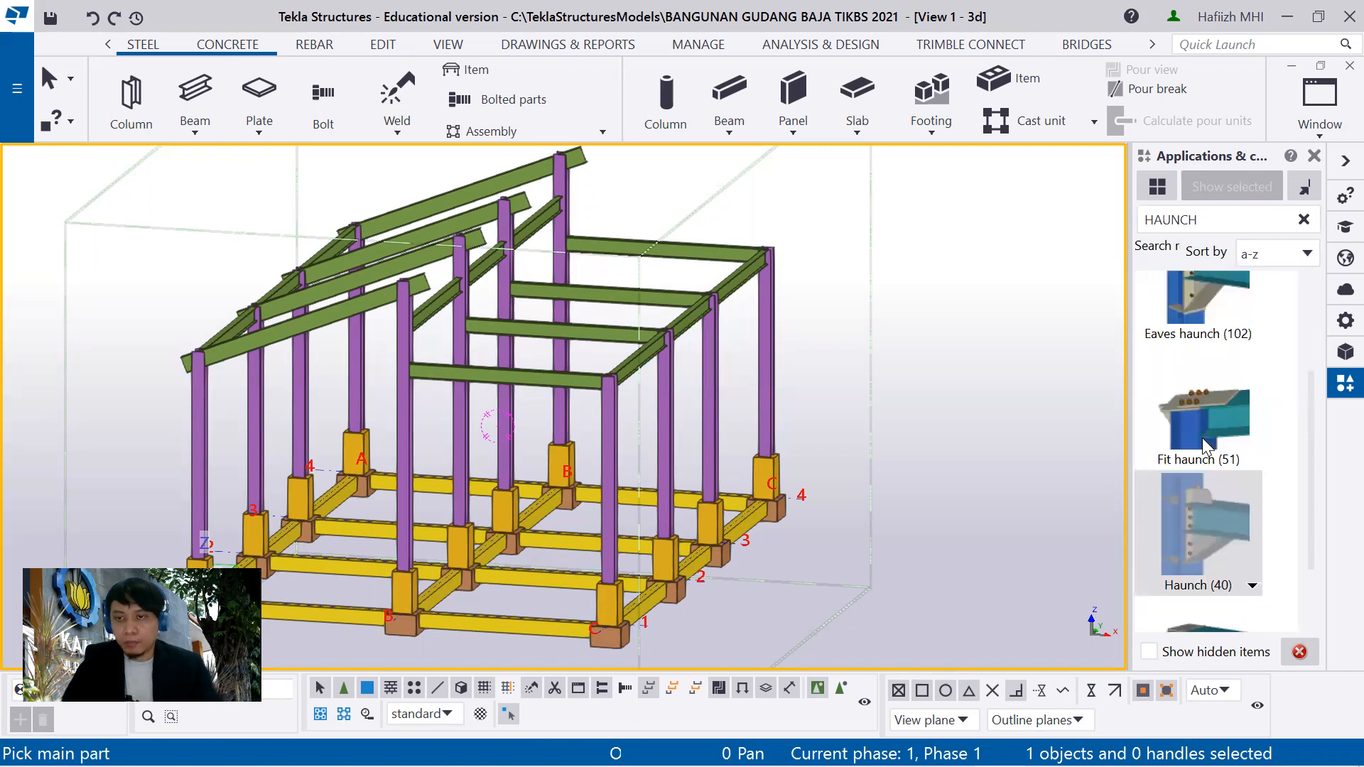
{"action": "left_click", "coordinate": [1214, 391]}
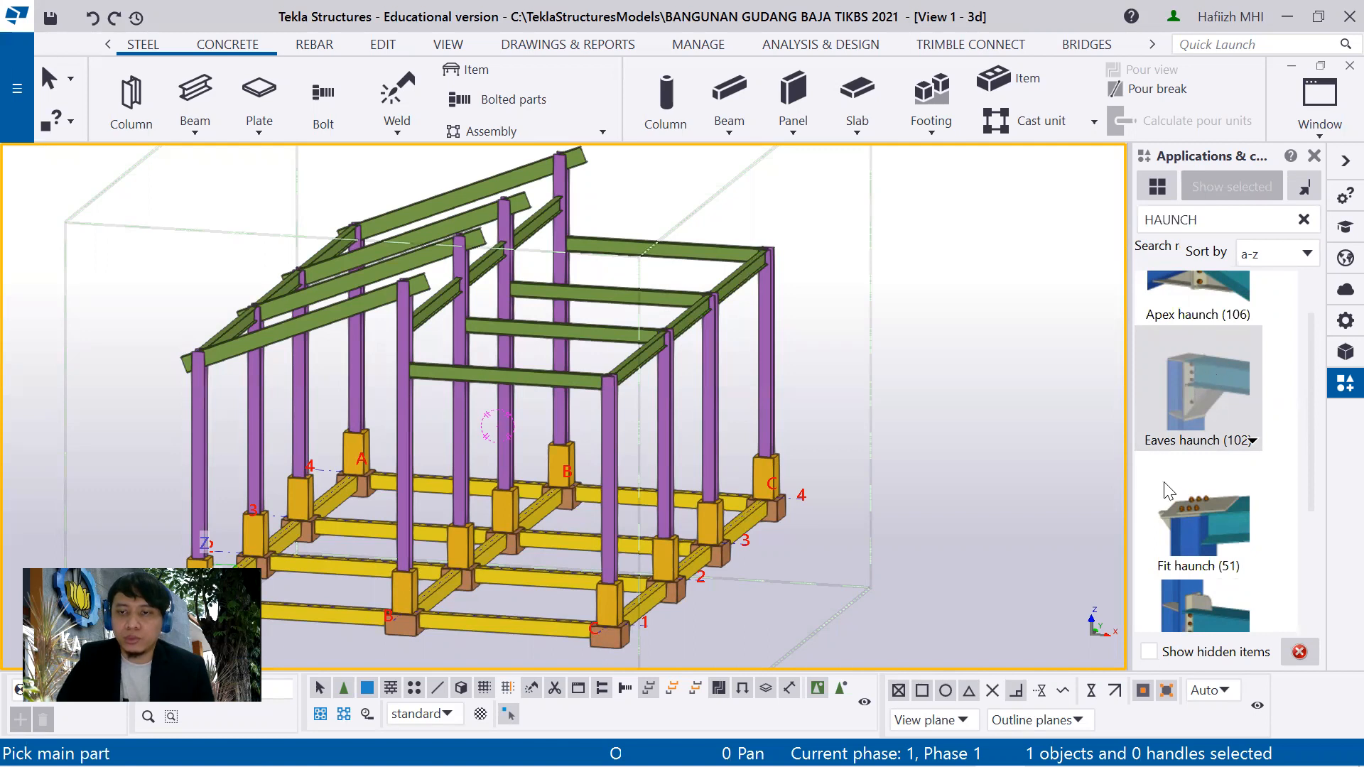
{"action": "scroll", "coordinate": [1165, 468], "scroll_direction": "down", "scroll_amount": 2}
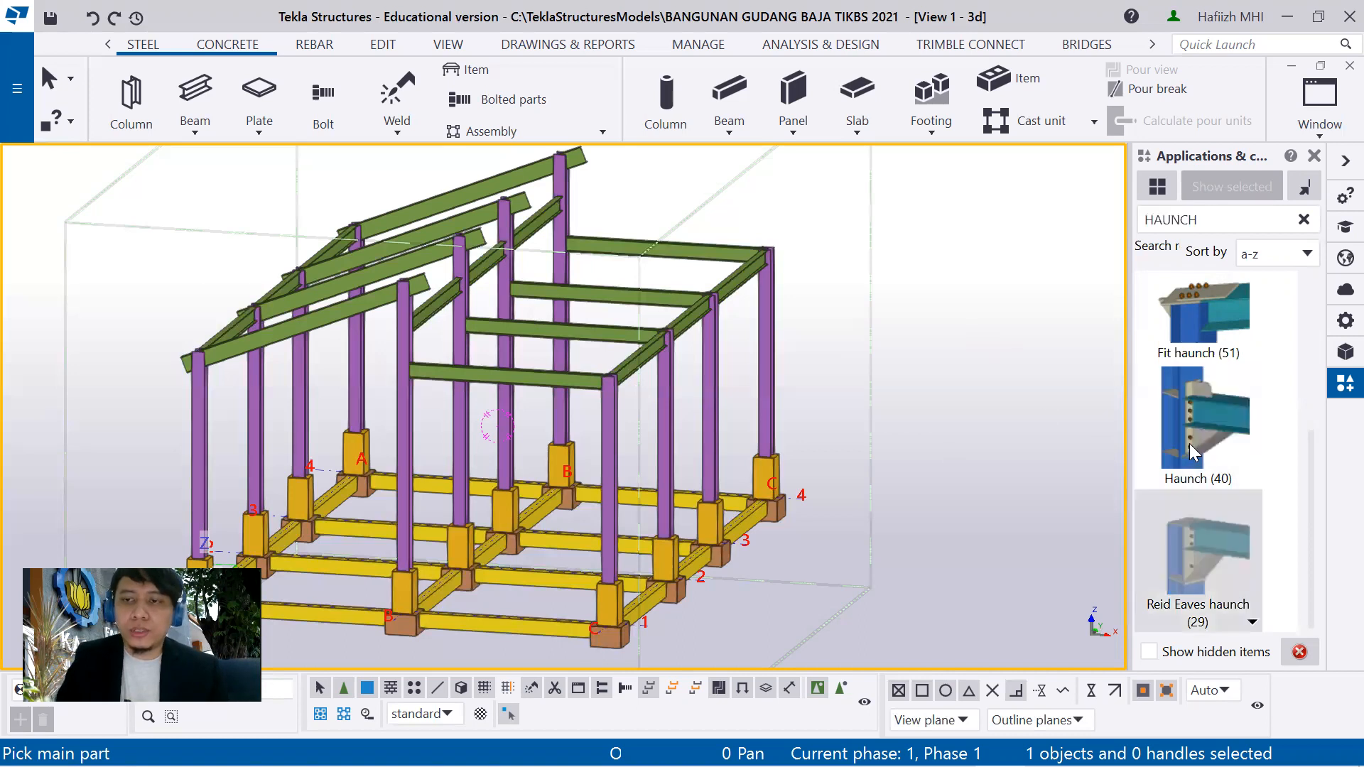
Add a Haunch (40) connection with column B-4 as main part and the beam spanning to column C-4 as secondary part
{"action": "mouse_move", "coordinate": [488, 307]}
{"action": "middle_mouse_down", "text": "ctrl"}
{"action": "mouse_move", "coordinate": [466, 328]}
{"action": "mouse_move", "coordinate": [389, 275]}
{"action": "middle_mouse_up", "text": "ctrl"}
{"action": "scroll", "coordinate": [630, 277], "scroll_direction": "up", "scroll_amount": 2}
{"action": "scroll", "coordinate": [630, 277], "scroll_direction": "up", "scroll_amount": 5}
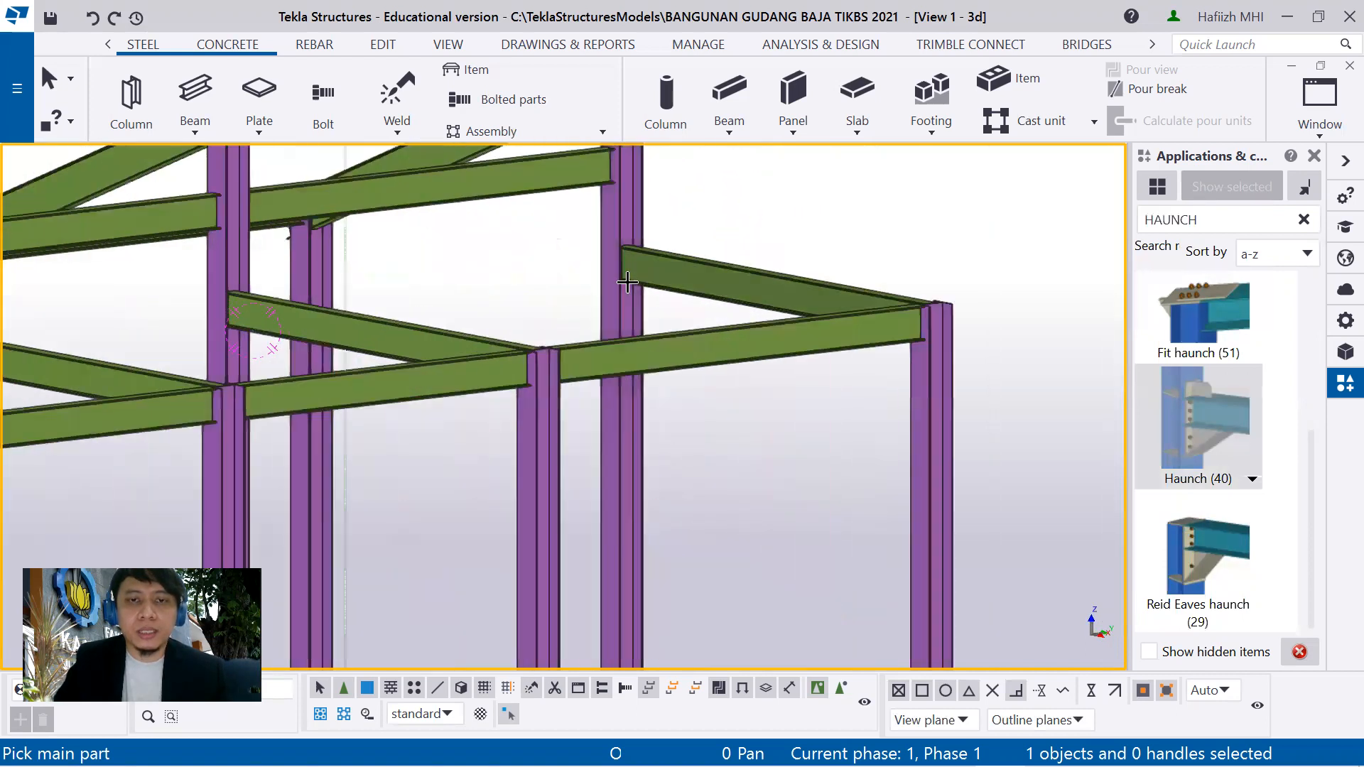
{"action": "middle_click_drag", "start_coordinate": [630, 278], "coordinate": [628, 388]}
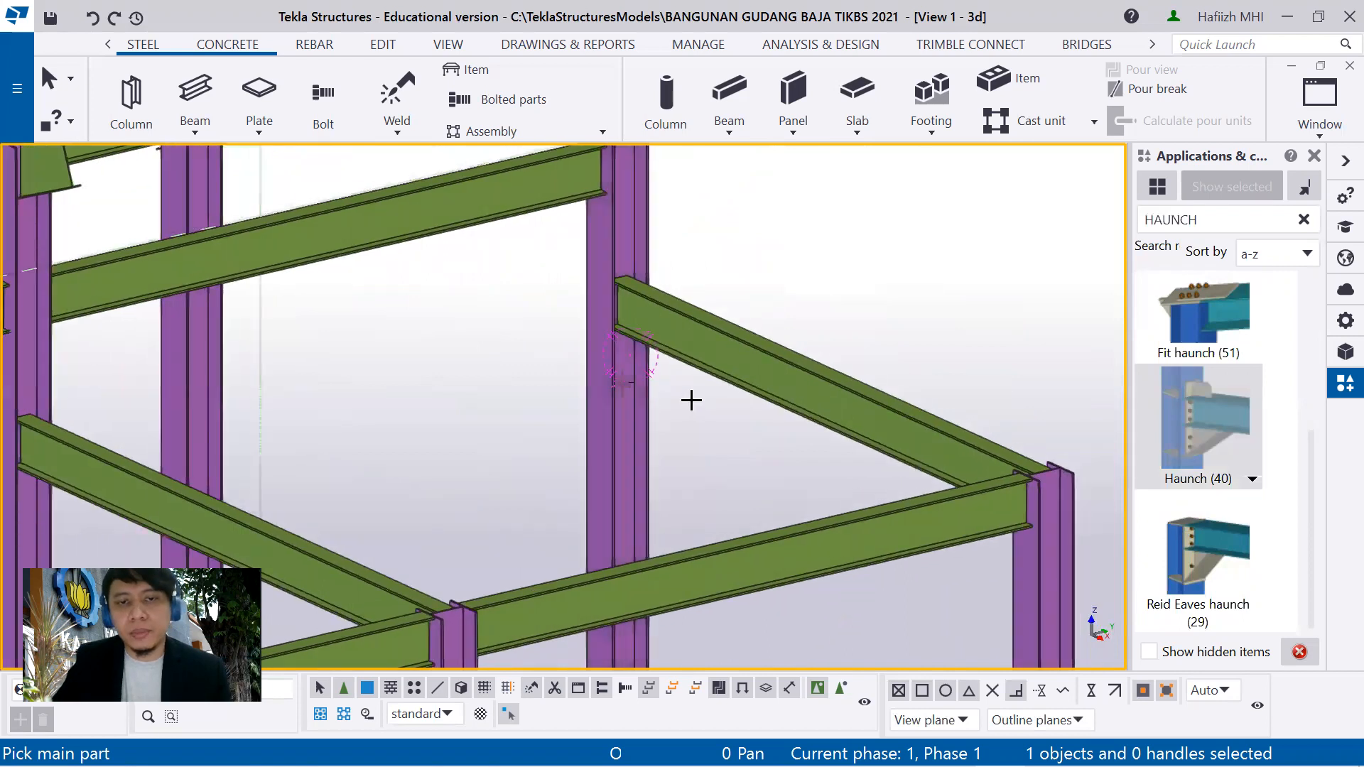
{"action": "scroll", "coordinate": [648, 404], "scroll_direction": "down", "scroll_amount": 6}
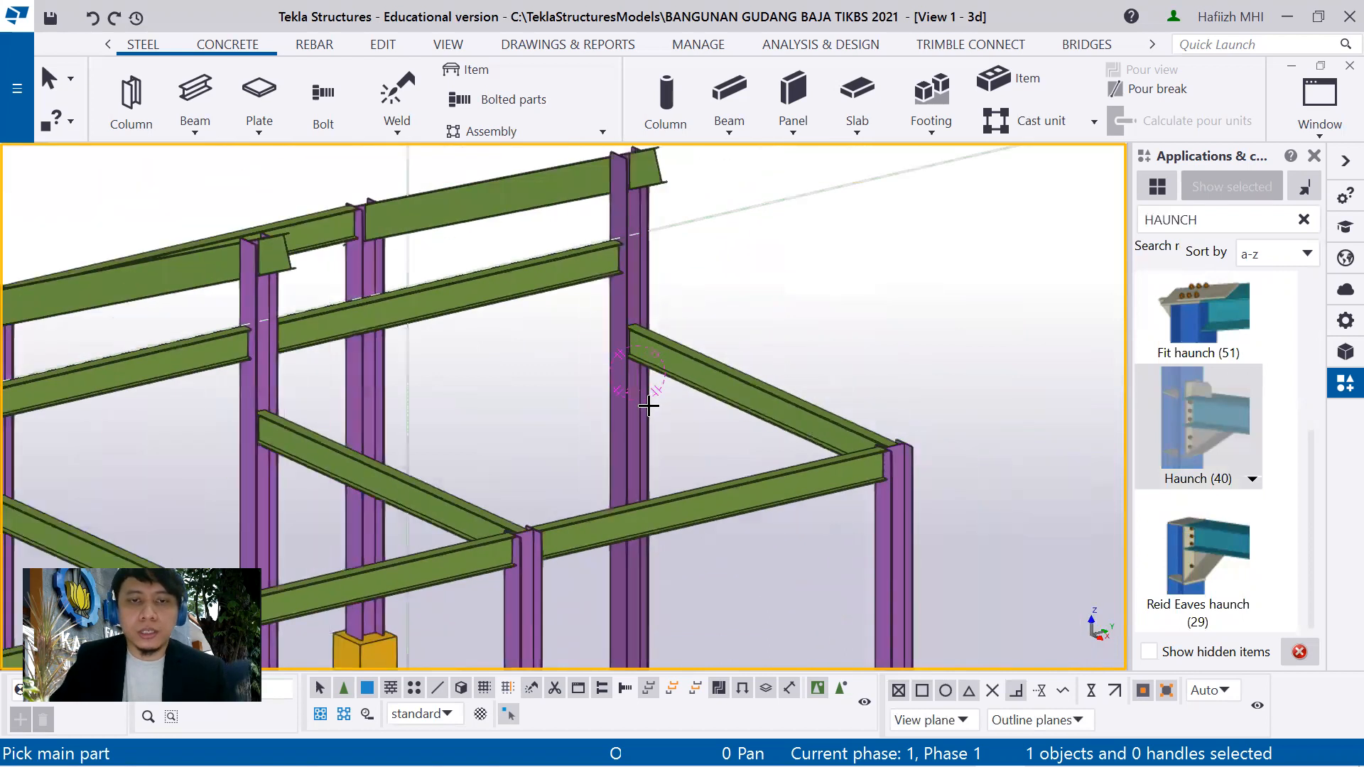
{"action": "middle_click_drag", "start_coordinate": [648, 404], "coordinate": [695, 435]}
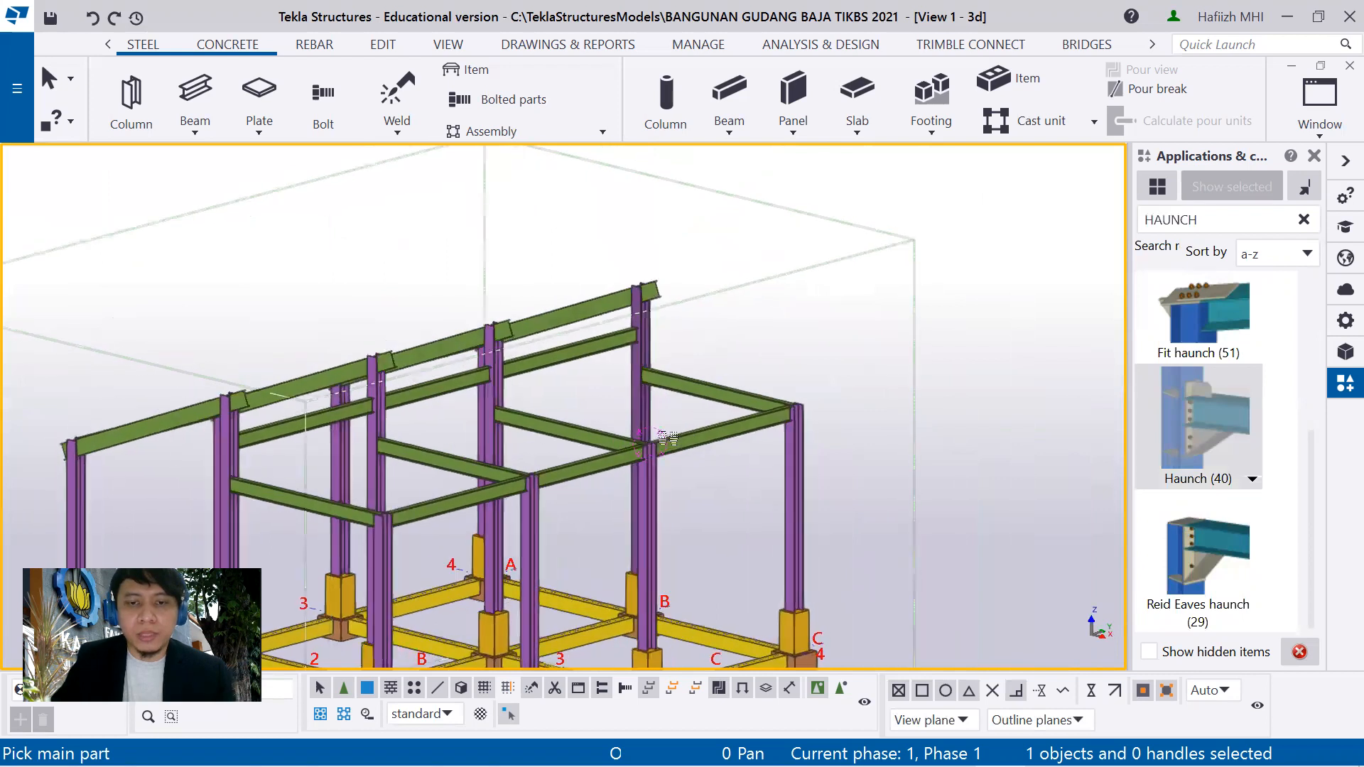
{"action": "scroll", "coordinate": [658, 398], "scroll_direction": "up", "scroll_amount": 6}
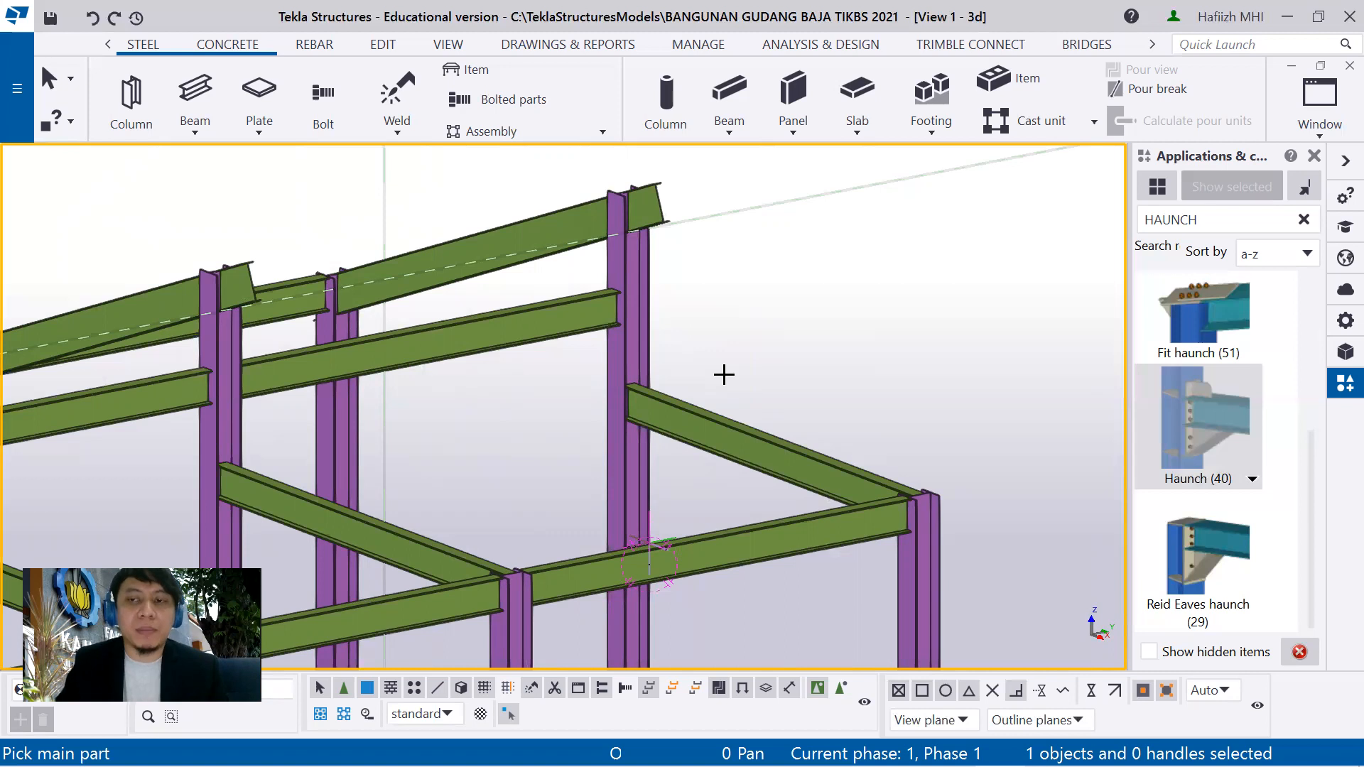
{"action": "left_click", "coordinate": [622, 447]}
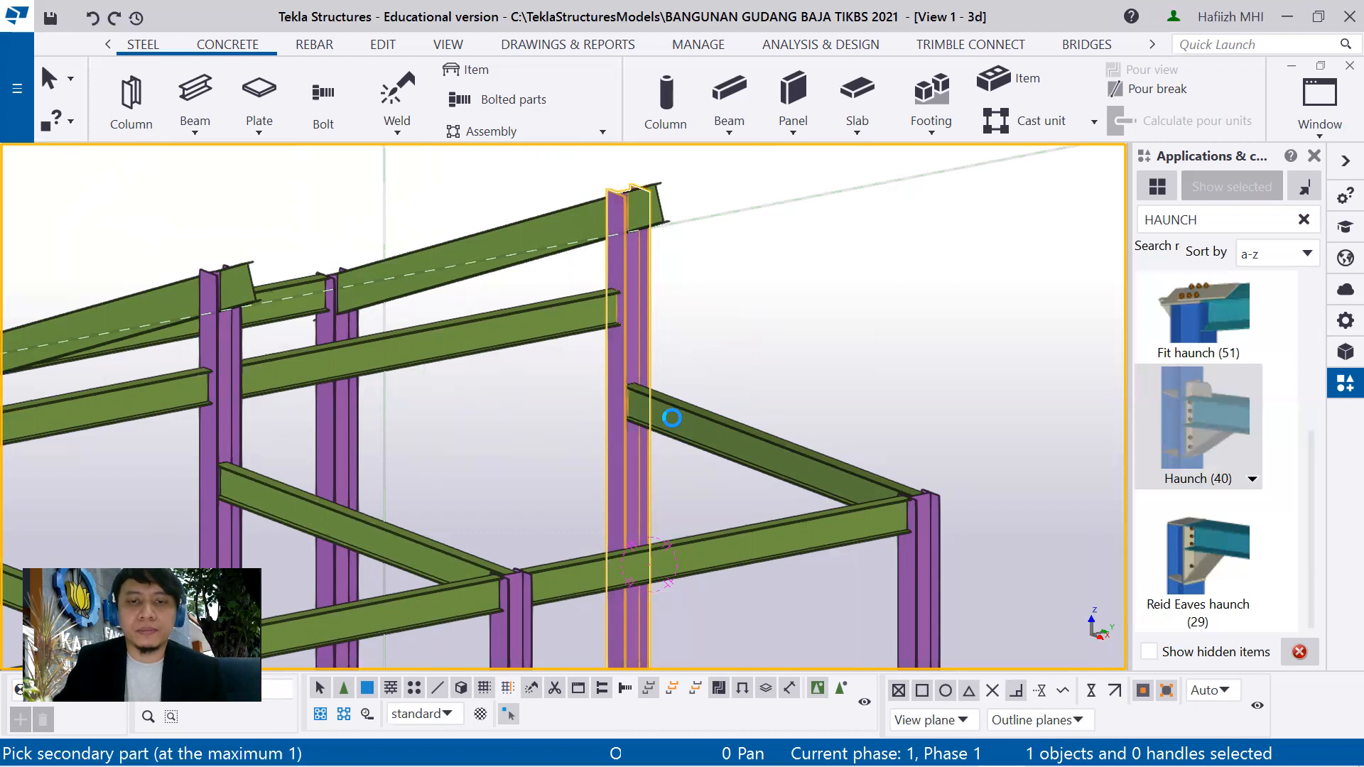
{"action": "left_click", "coordinate": [671, 418]}
{"action": "scroll", "coordinate": [634, 436], "scroll_direction": "up", "scroll_amount": 3}
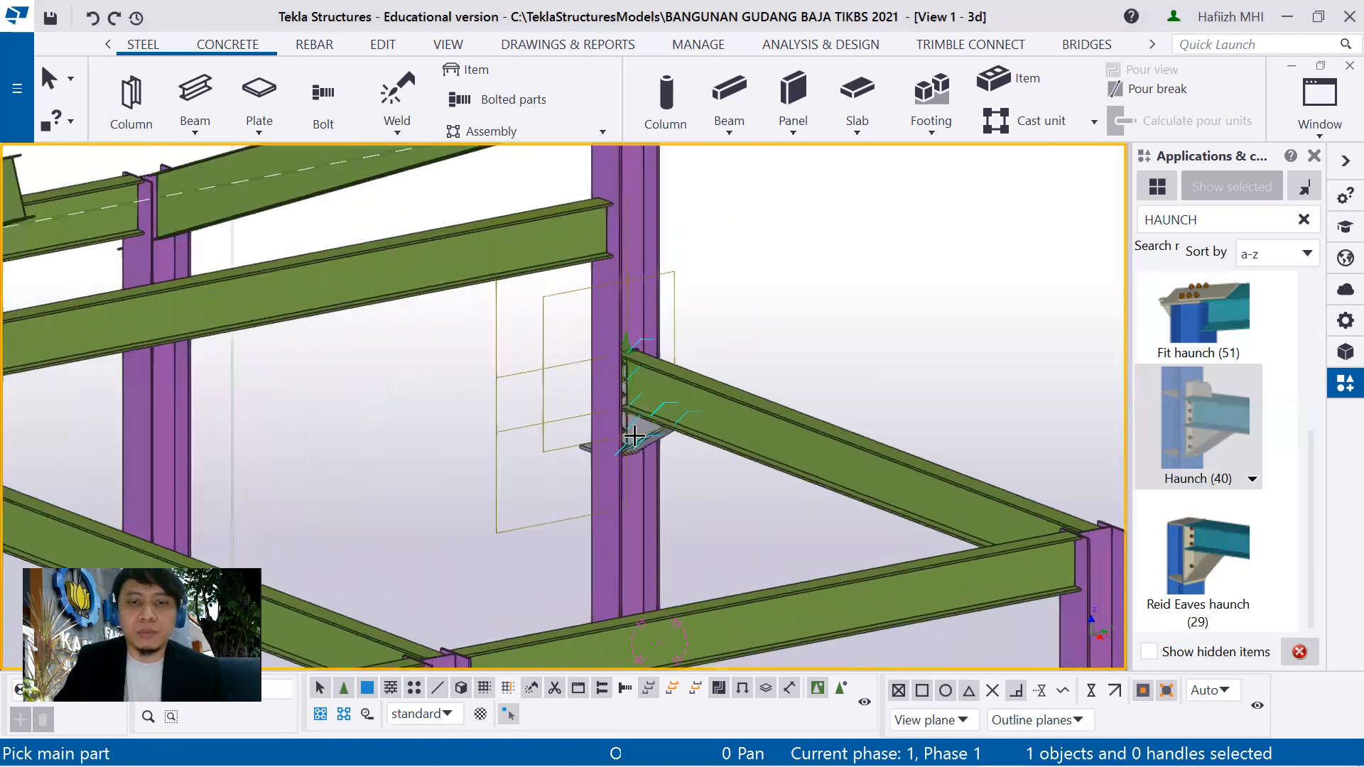
{"action": "scroll", "coordinate": [635, 436], "scroll_direction": "up", "scroll_amount": 5}
{"action": "middle_click_drag", "start_coordinate": [549, 431], "coordinate": [648, 342], "text": "ctrl"}
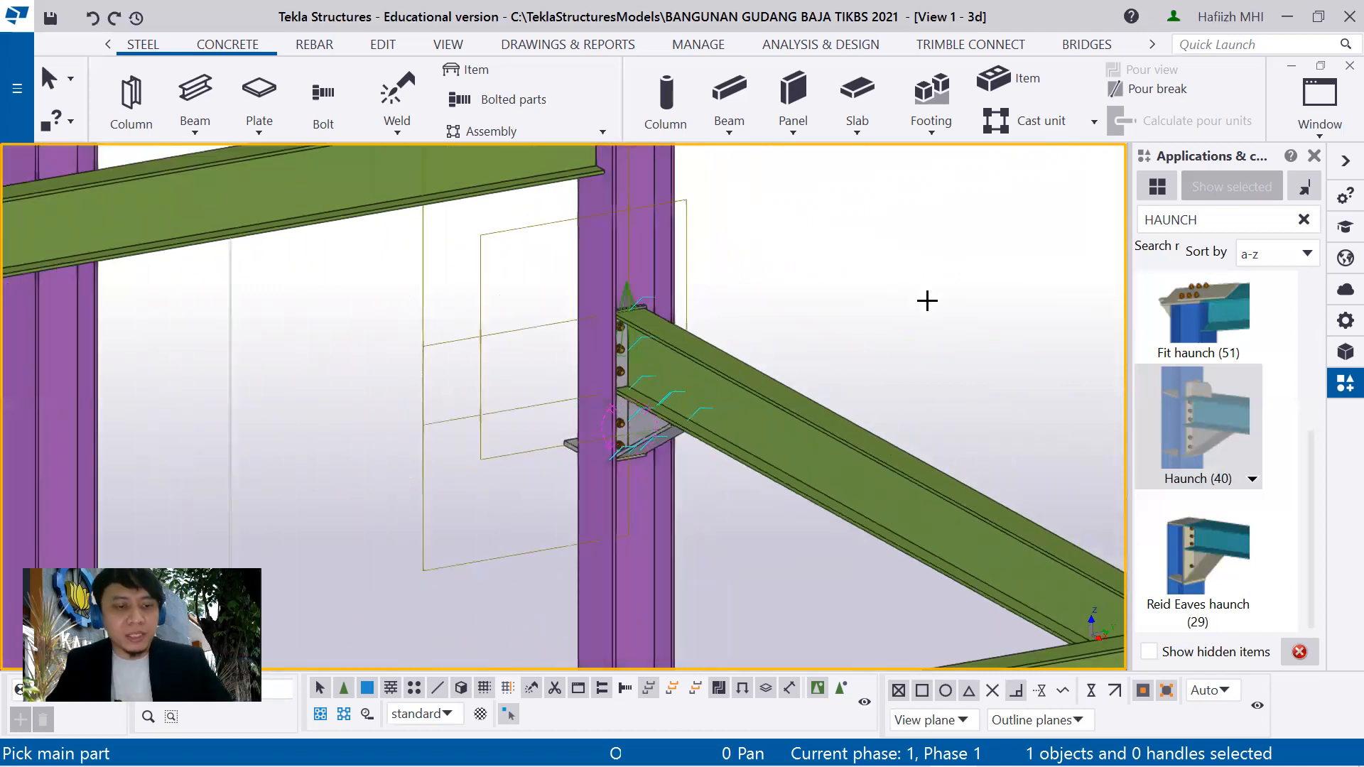
{"action": "key", "text": "Escape"}
Open the properties of the Haunch (40) connection at column B-4, review its Picture settings and close them without changes
{"action": "scroll", "coordinate": [630, 296], "scroll_direction": "up", "scroll_amount": 3}
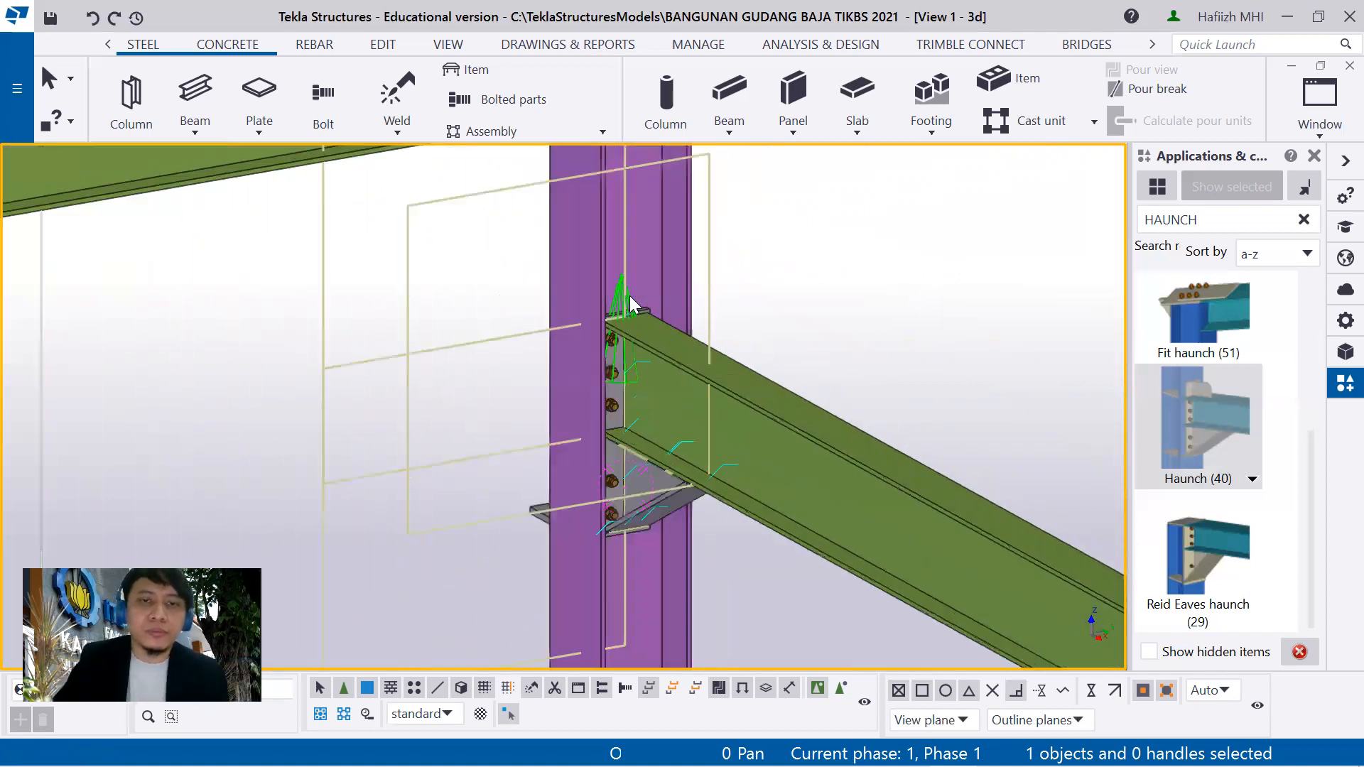
{"action": "scroll", "coordinate": [629, 295], "scroll_direction": "up", "scroll_amount": 2}
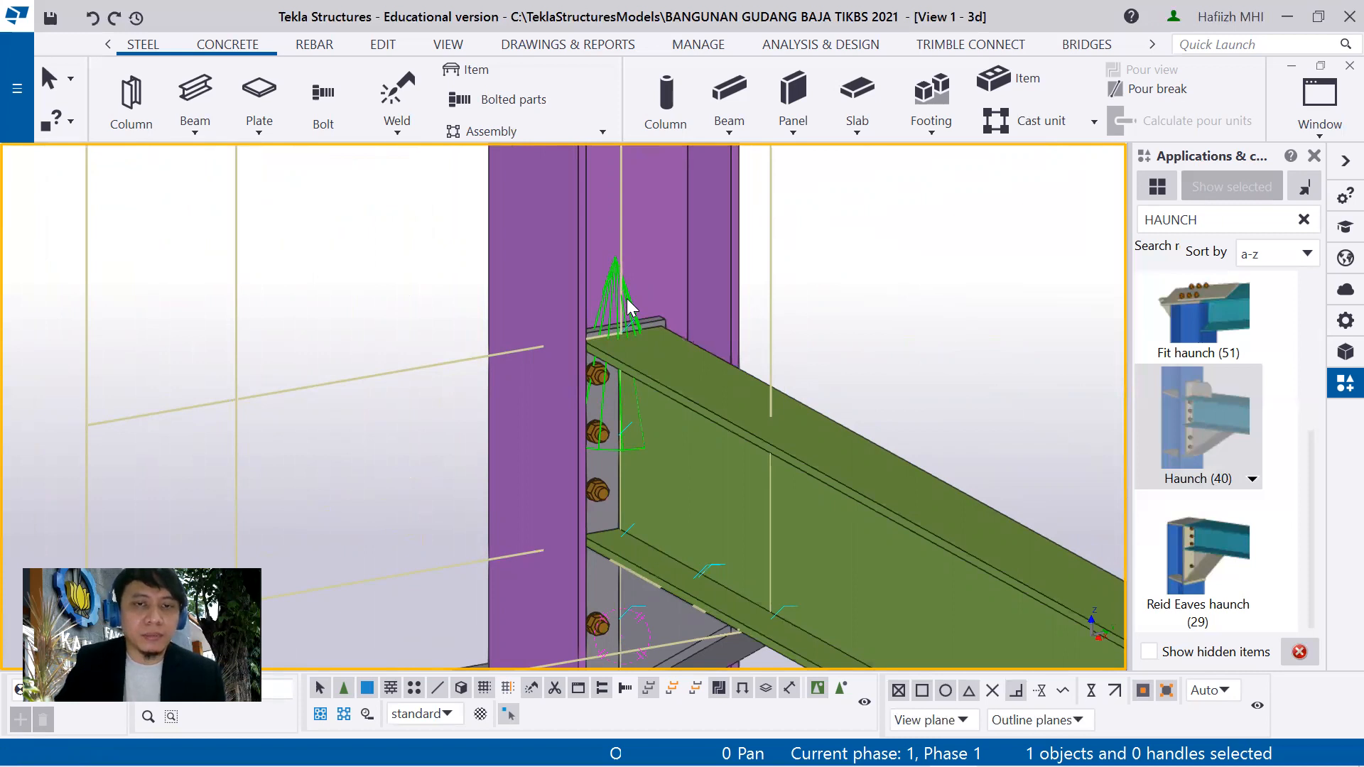
{"action": "double_click", "coordinate": [626, 298]}
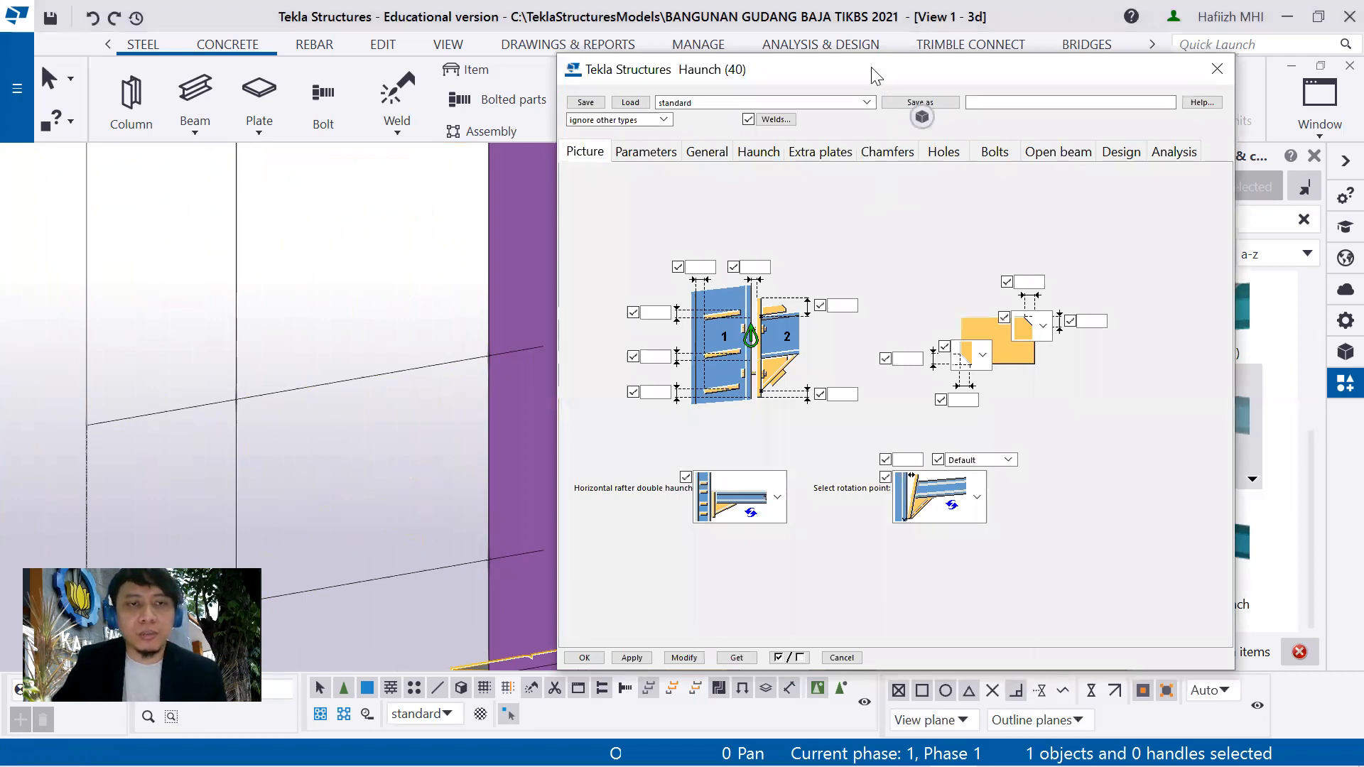
{"action": "left_click_drag", "start_coordinate": [875, 74], "coordinate": [292, 25]}
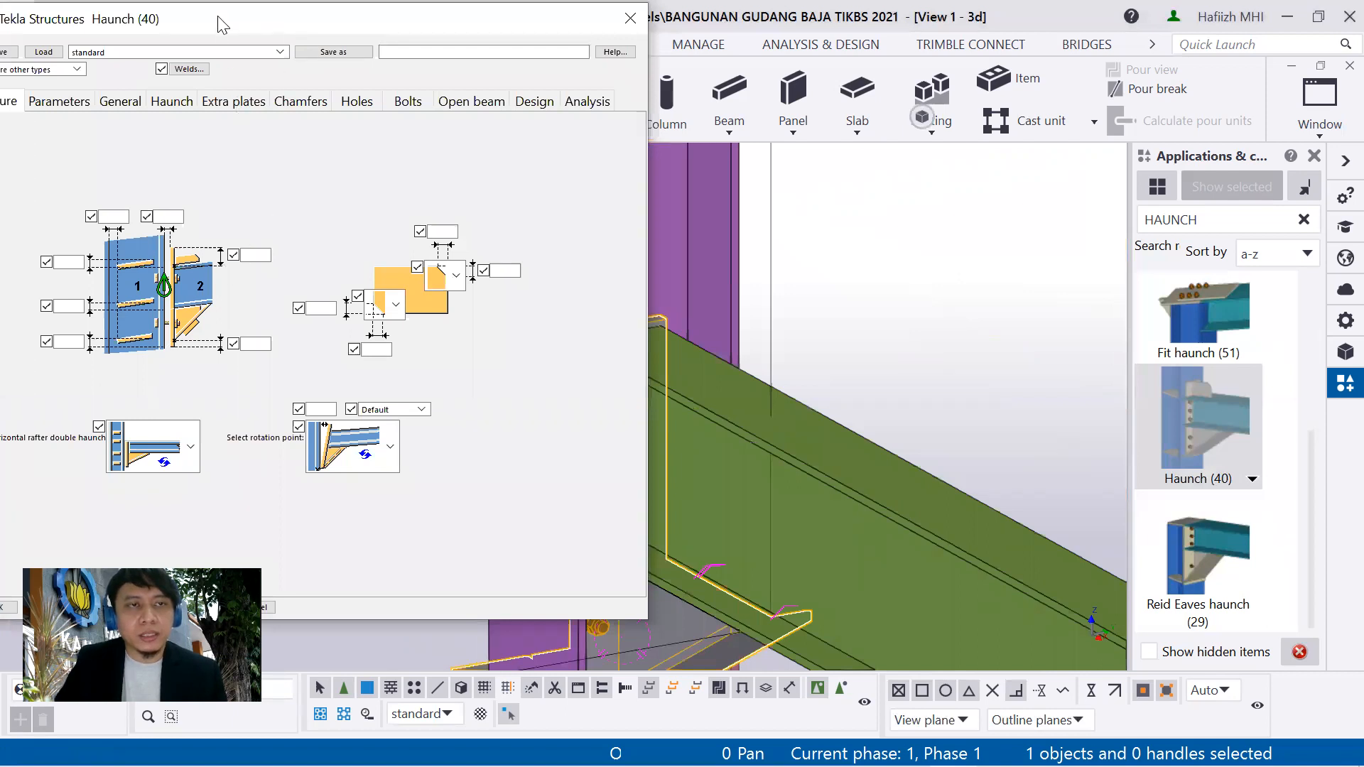
{"action": "left_click_drag", "start_coordinate": [222, 26], "coordinate": [988, 82]}
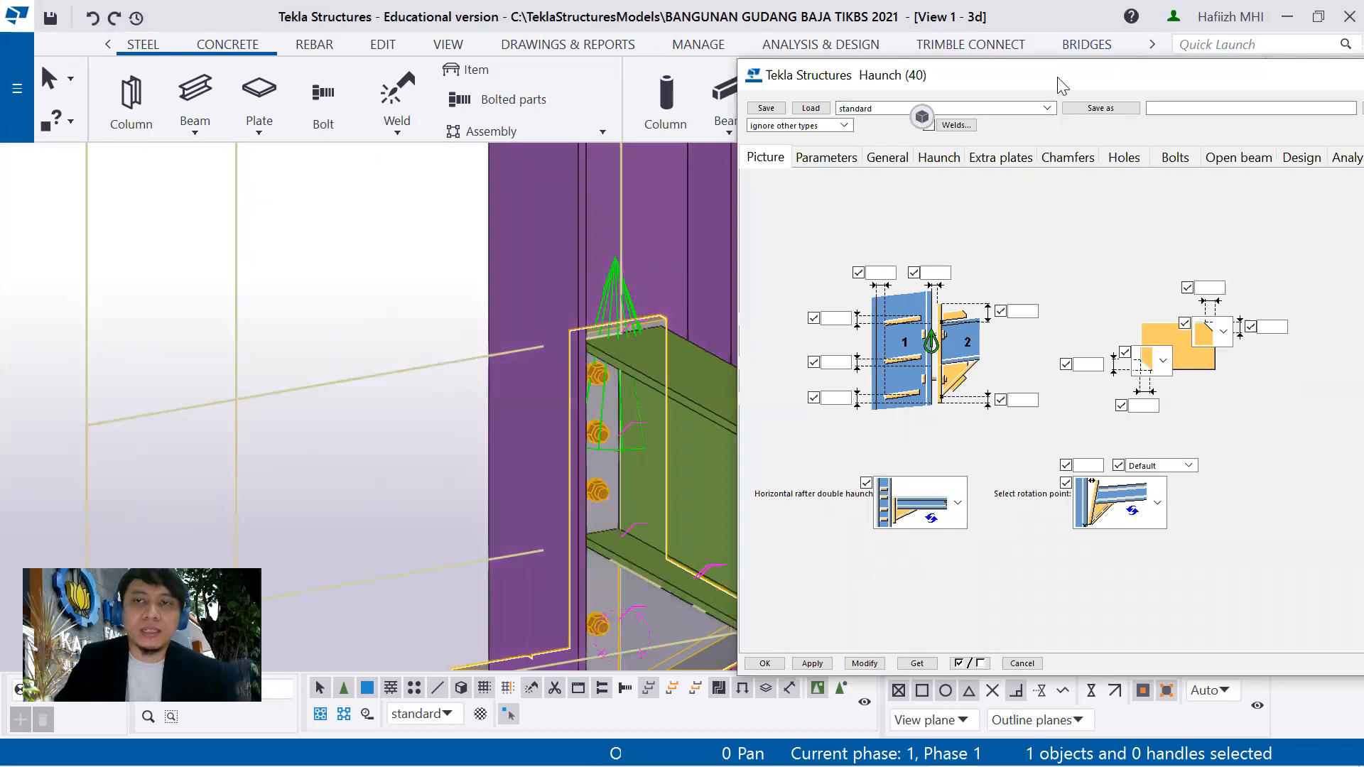
{"action": "left_click_drag", "start_coordinate": [1063, 80], "coordinate": [996, 58]}
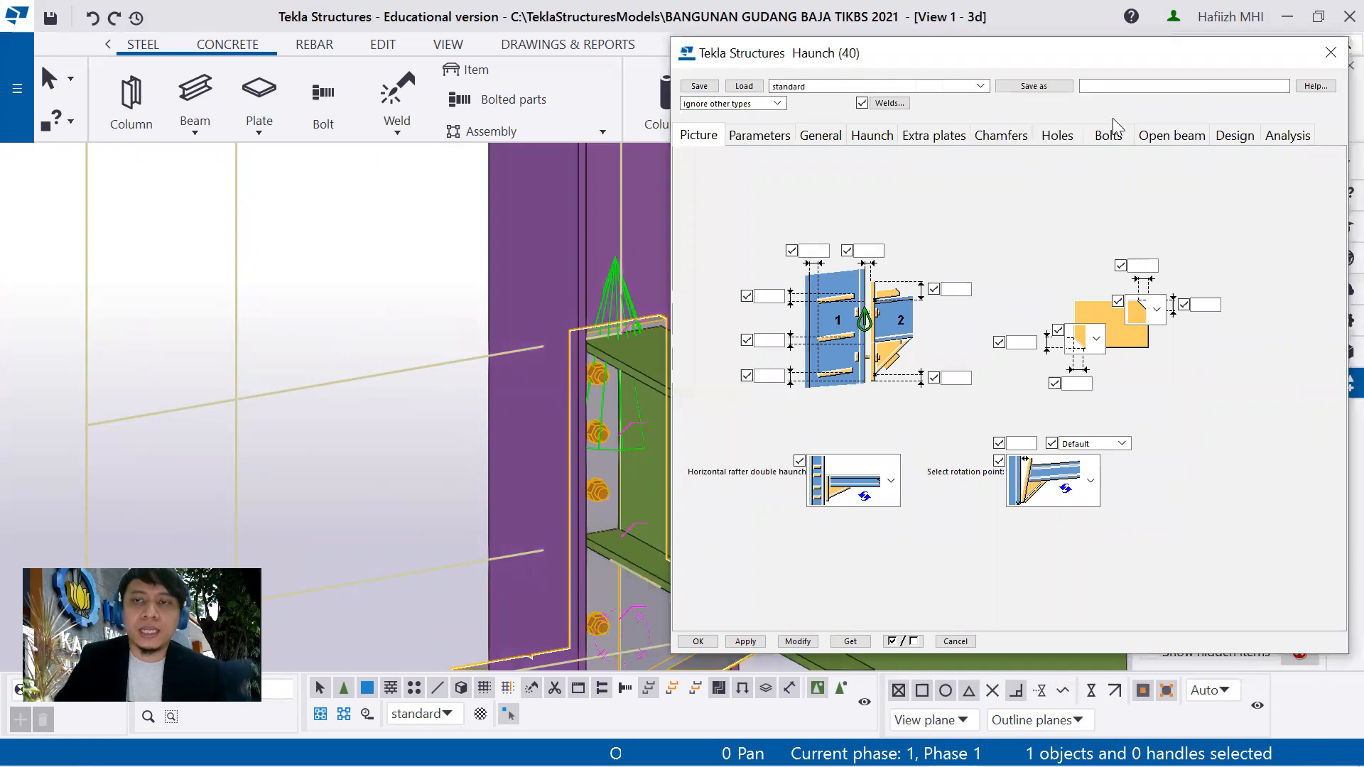
{"action": "left_click", "coordinate": [1329, 54]}
{"action": "middle_click_drag", "start_coordinate": [625, 405], "coordinate": [753, 307], "text": "ctrl"}
{"action": "scroll", "coordinate": [641, 383], "scroll_direction": "down", "scroll_amount": 6}
{"action": "middle_click_drag", "start_coordinate": [648, 368], "coordinate": [685, 397], "text": "ctrl"}
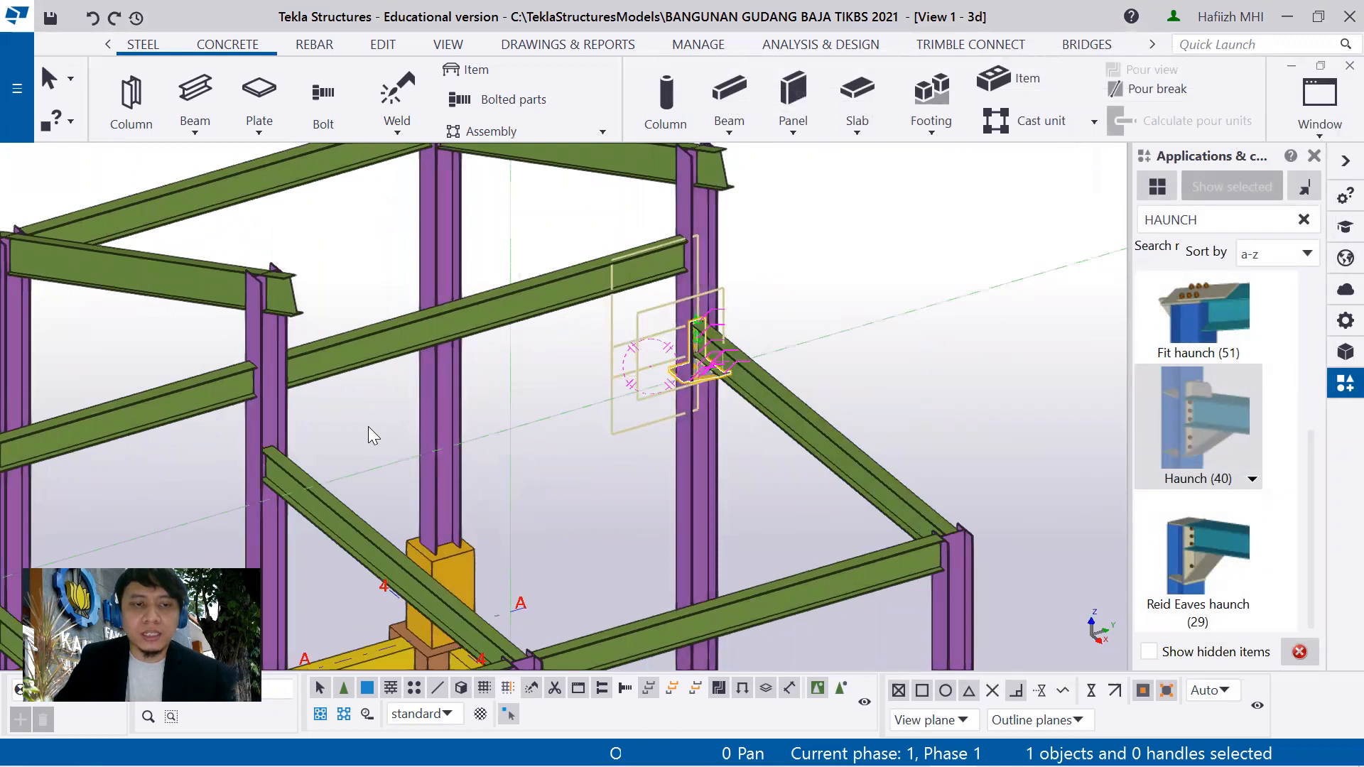
{"action": "middle_click_drag", "start_coordinate": [368, 426], "coordinate": [540, 369]}
{"action": "middle_click_drag", "start_coordinate": [463, 390], "coordinate": [338, 400]}
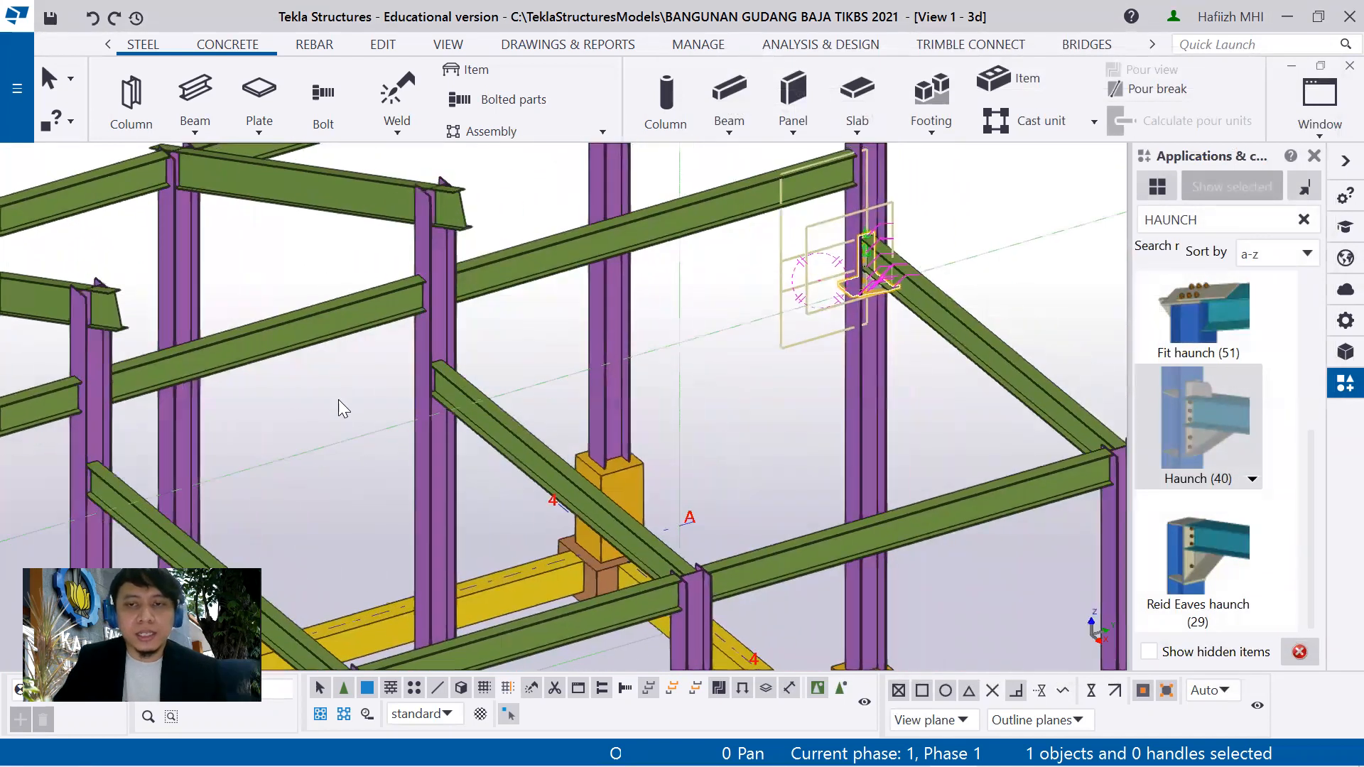
{"action": "scroll", "coordinate": [754, 399], "scroll_direction": "down", "scroll_amount": 2}
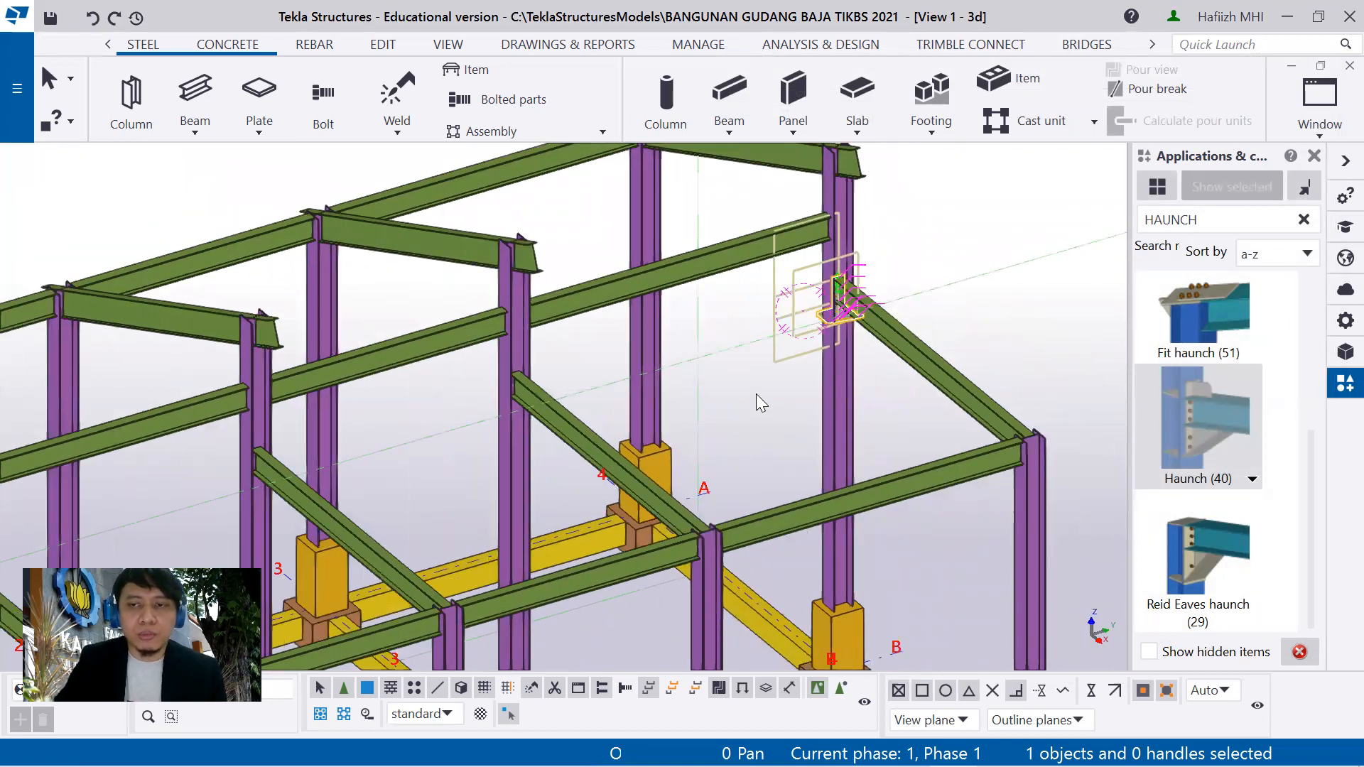
Add a Haunch (40) connection with column B-4 as main part and the longitudinal beam spanning to column B-3 as secondary part
{"action": "mouse_move", "coordinate": [766, 430]}
{"action": "middle_mouse_down"}
{"action": "mouse_move", "coordinate": [764, 392]}
{"action": "mouse_move", "coordinate": [750, 421]}
{"action": "mouse_move", "coordinate": [770, 419]}
{"action": "mouse_move", "coordinate": [764, 435]}
{"action": "mouse_move", "coordinate": [736, 445]}
{"action": "middle_mouse_up"}
{"action": "scroll", "coordinate": [783, 270], "scroll_direction": "up", "scroll_amount": 3}
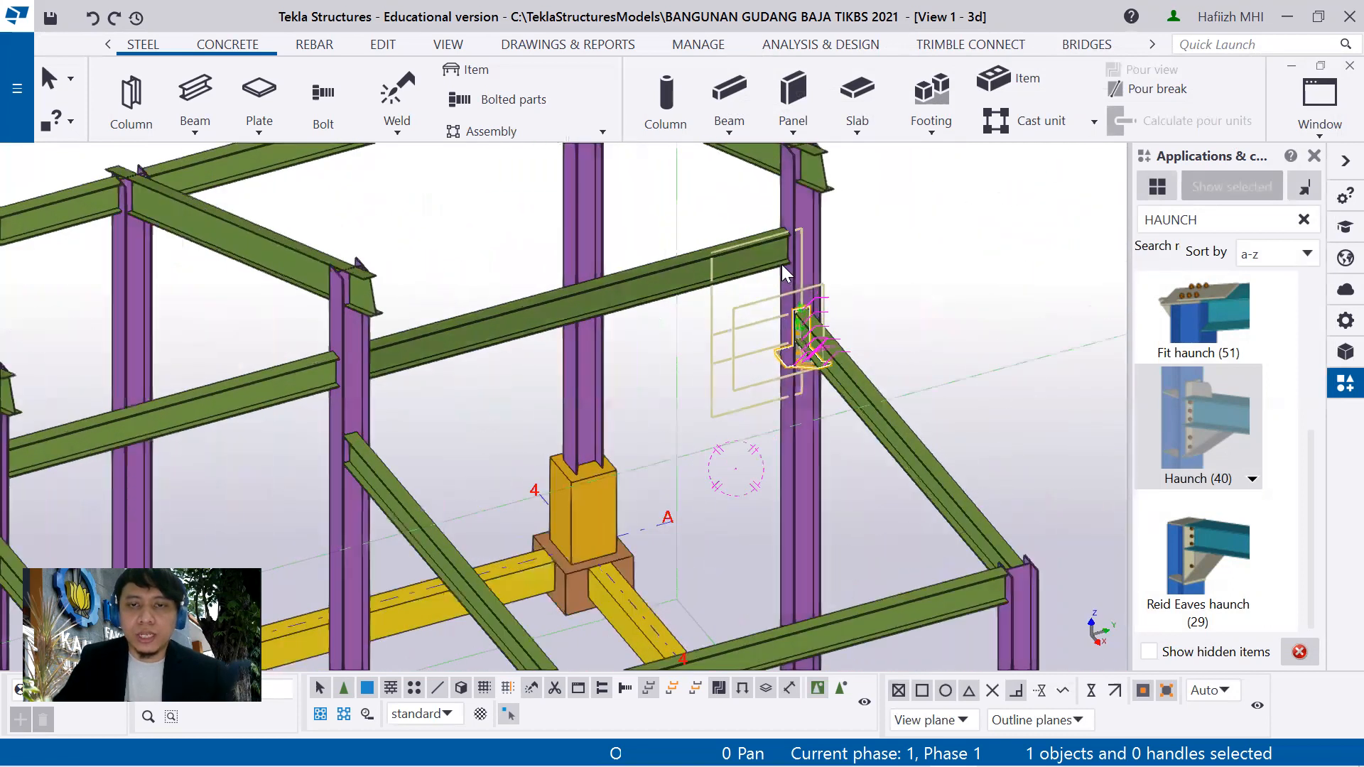
{"action": "scroll", "coordinate": [785, 276], "scroll_direction": "up", "scroll_amount": 2}
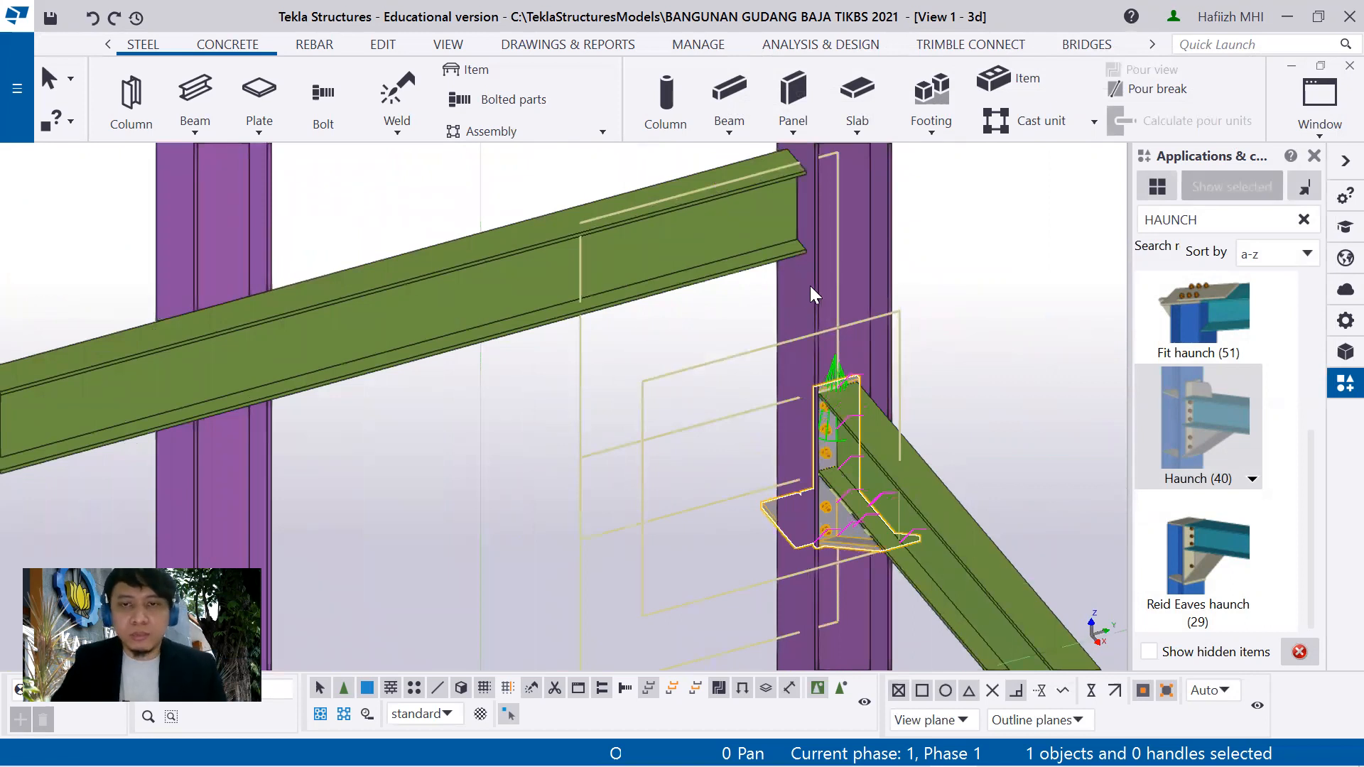
{"action": "left_click", "coordinate": [809, 286]}
{"action": "left_click", "coordinate": [697, 236]}
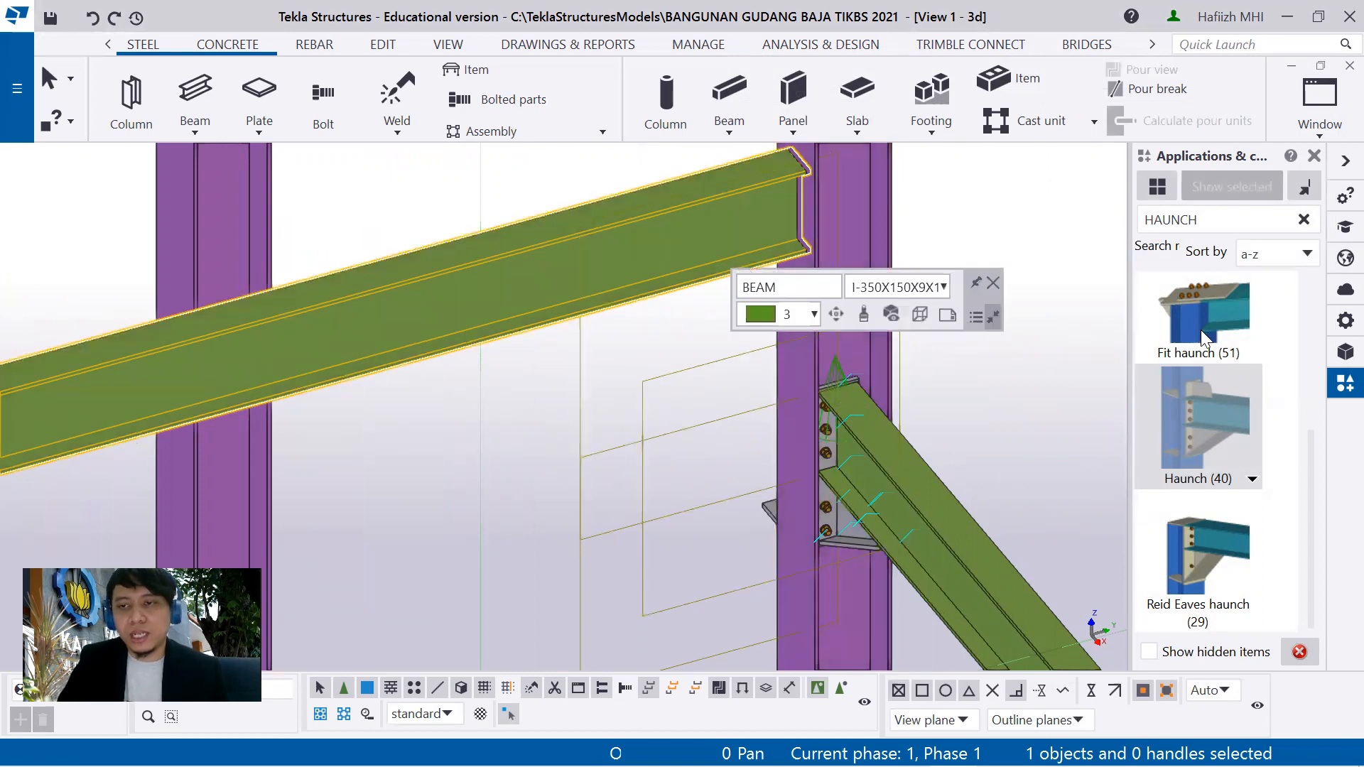
{"action": "left_click", "coordinate": [1208, 394]}
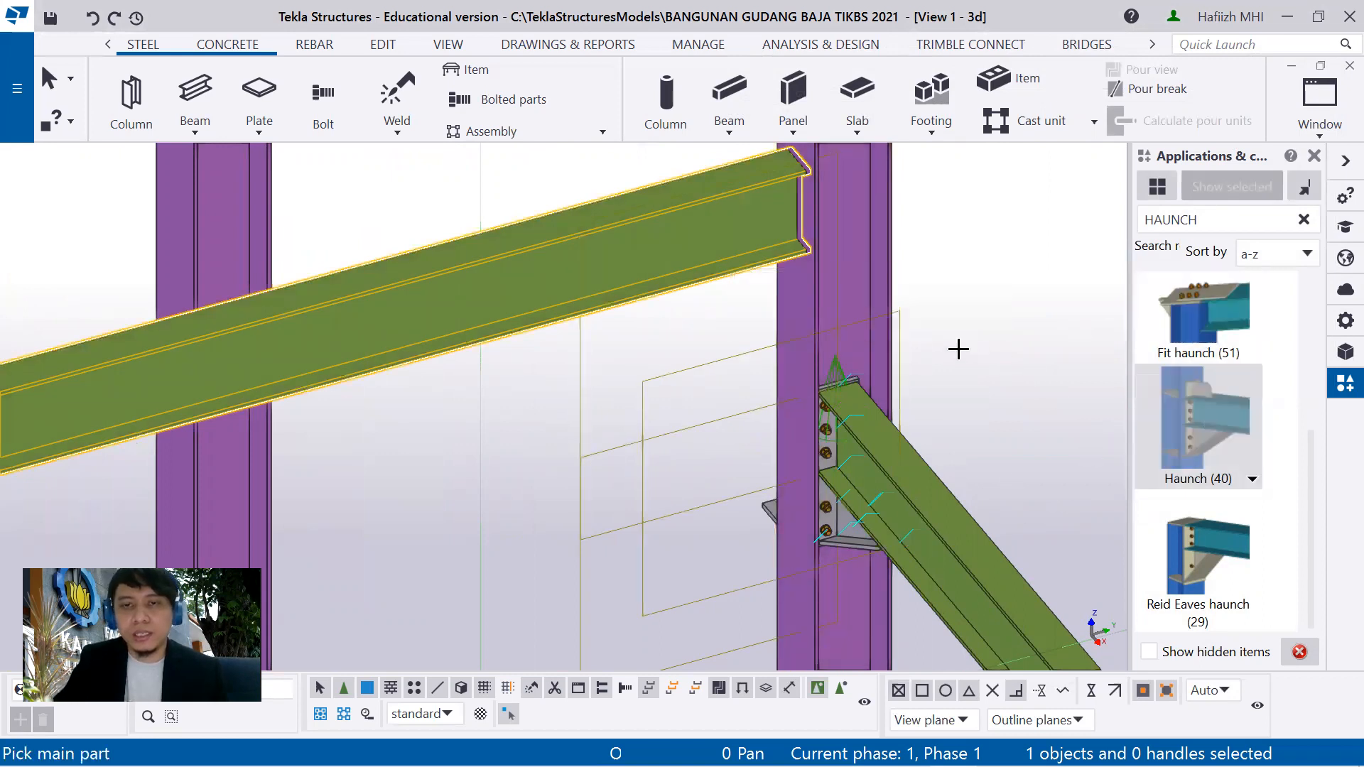
{"action": "left_click", "coordinate": [812, 307]}
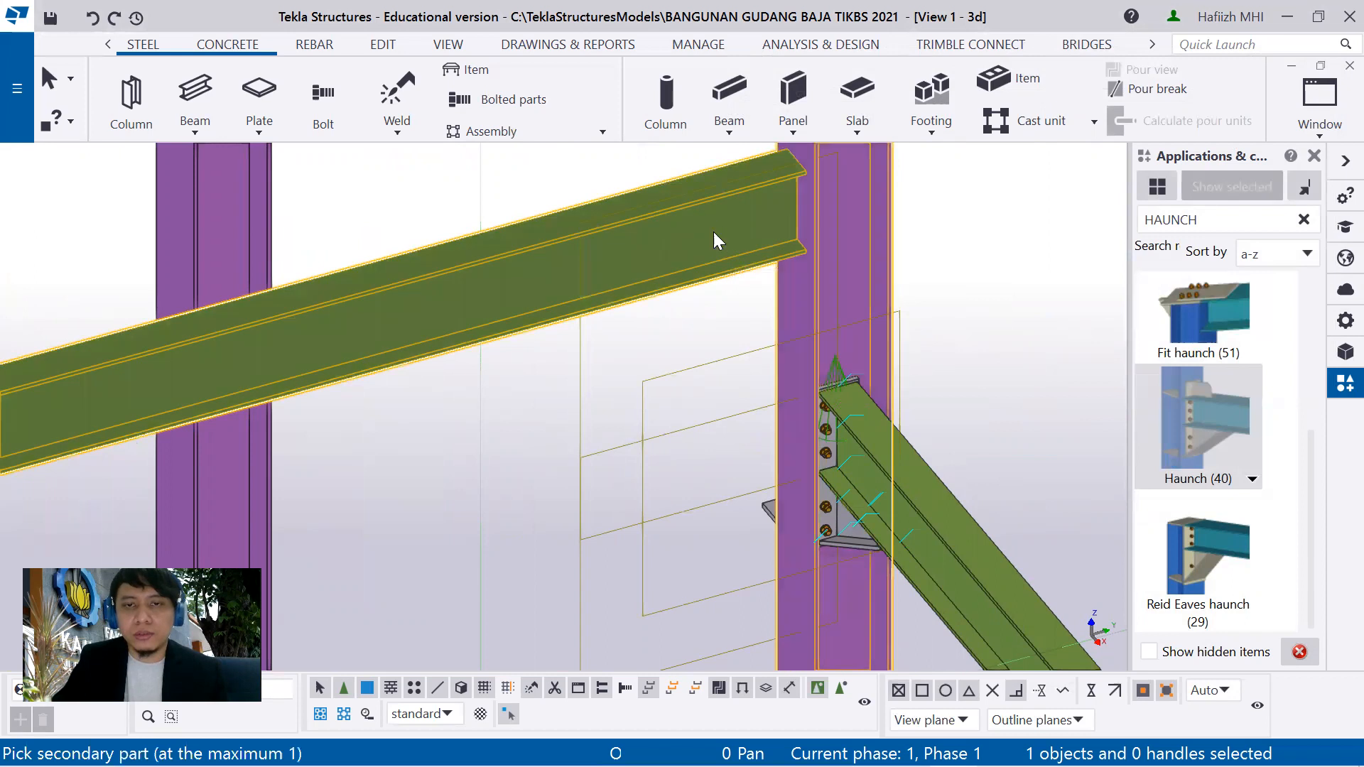
{"action": "left_click", "coordinate": [713, 232]}
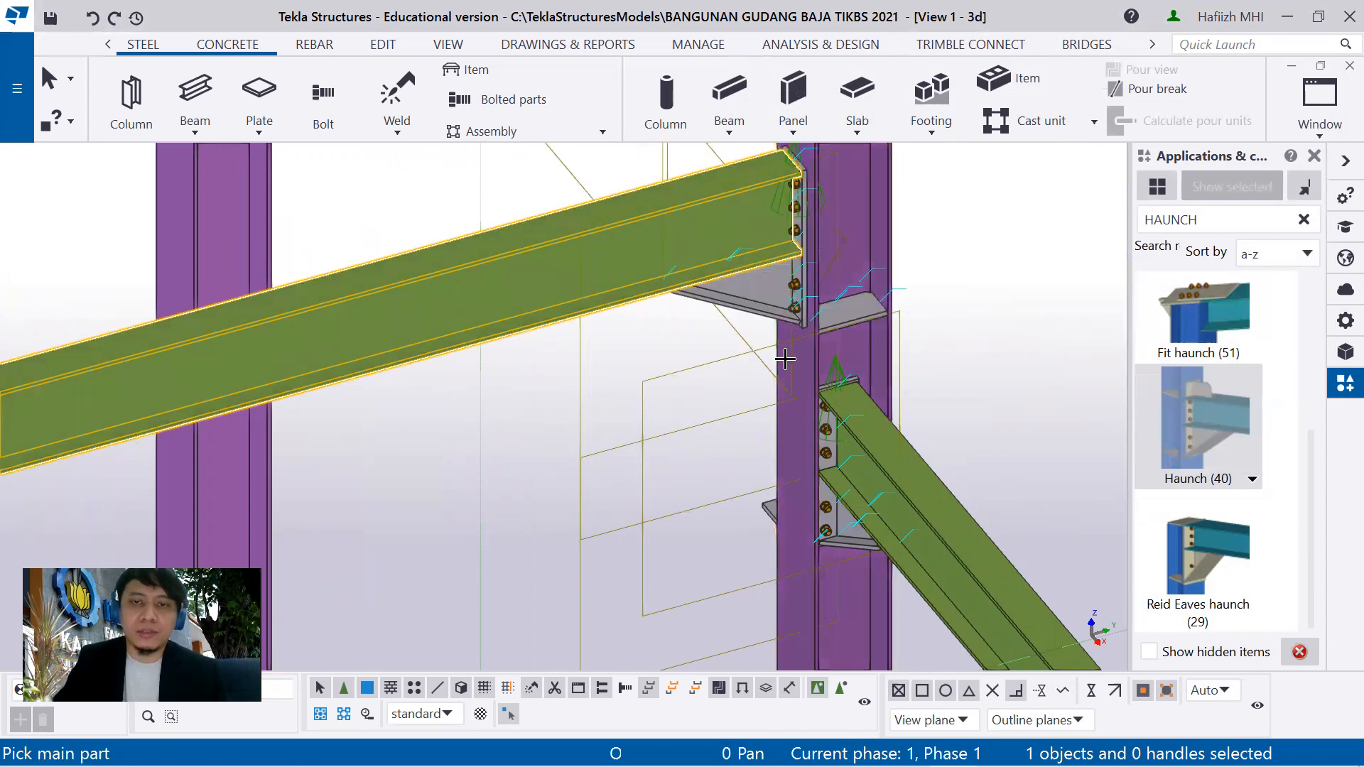
{"action": "scroll", "coordinate": [753, 383], "scroll_direction": "down", "scroll_amount": 4}
{"action": "middle_click_drag", "start_coordinate": [627, 418], "coordinate": [600, 390]}
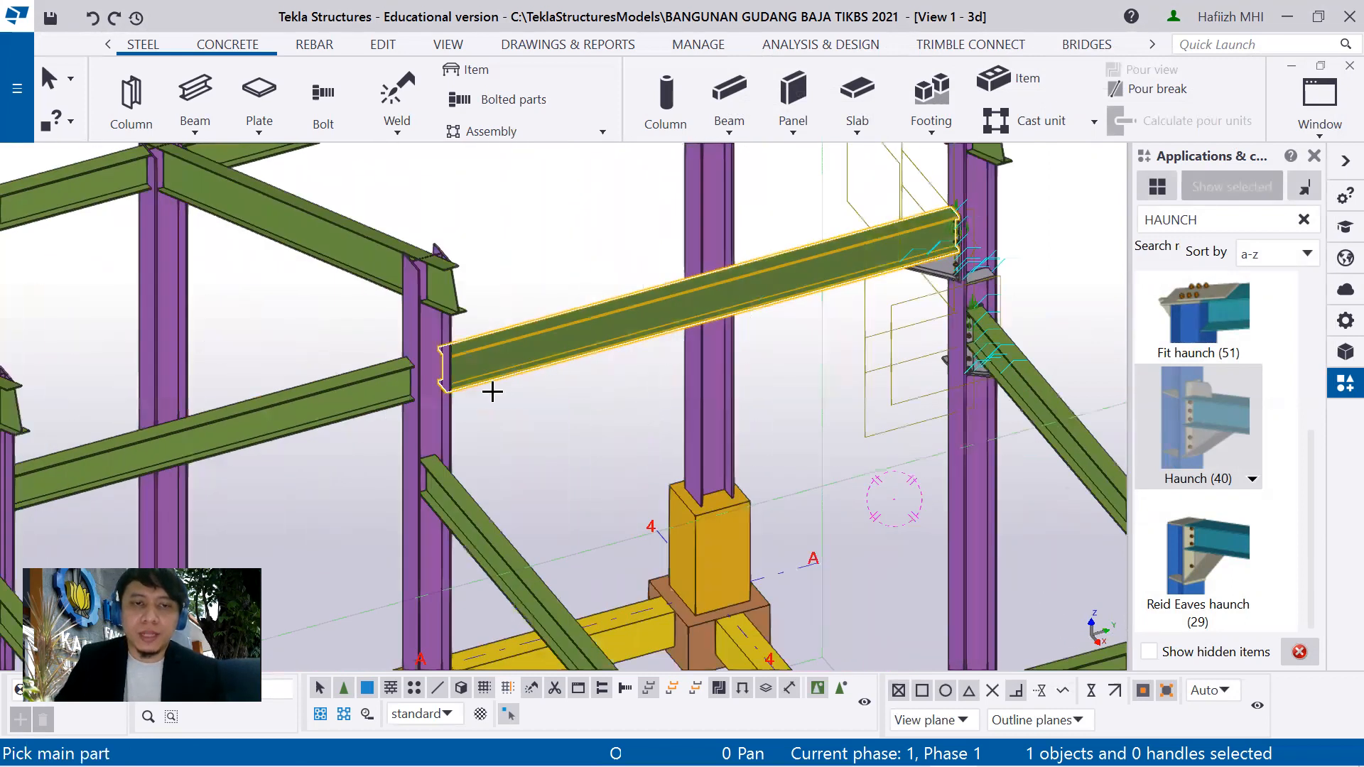
{"action": "scroll", "coordinate": [490, 398], "scroll_direction": "up", "scroll_amount": 4}
{"action": "mouse_move", "coordinate": [508, 412]}
{"action": "middle_mouse_down", "text": "ctrl"}
{"action": "mouse_move", "coordinate": [558, 391]}
{"action": "mouse_move", "coordinate": [524, 415]}
{"action": "mouse_move", "coordinate": [488, 410]}
{"action": "middle_mouse_up", "text": "ctrl"}
{"action": "scroll", "coordinate": [487, 410], "scroll_direction": "down", "scroll_amount": 5}
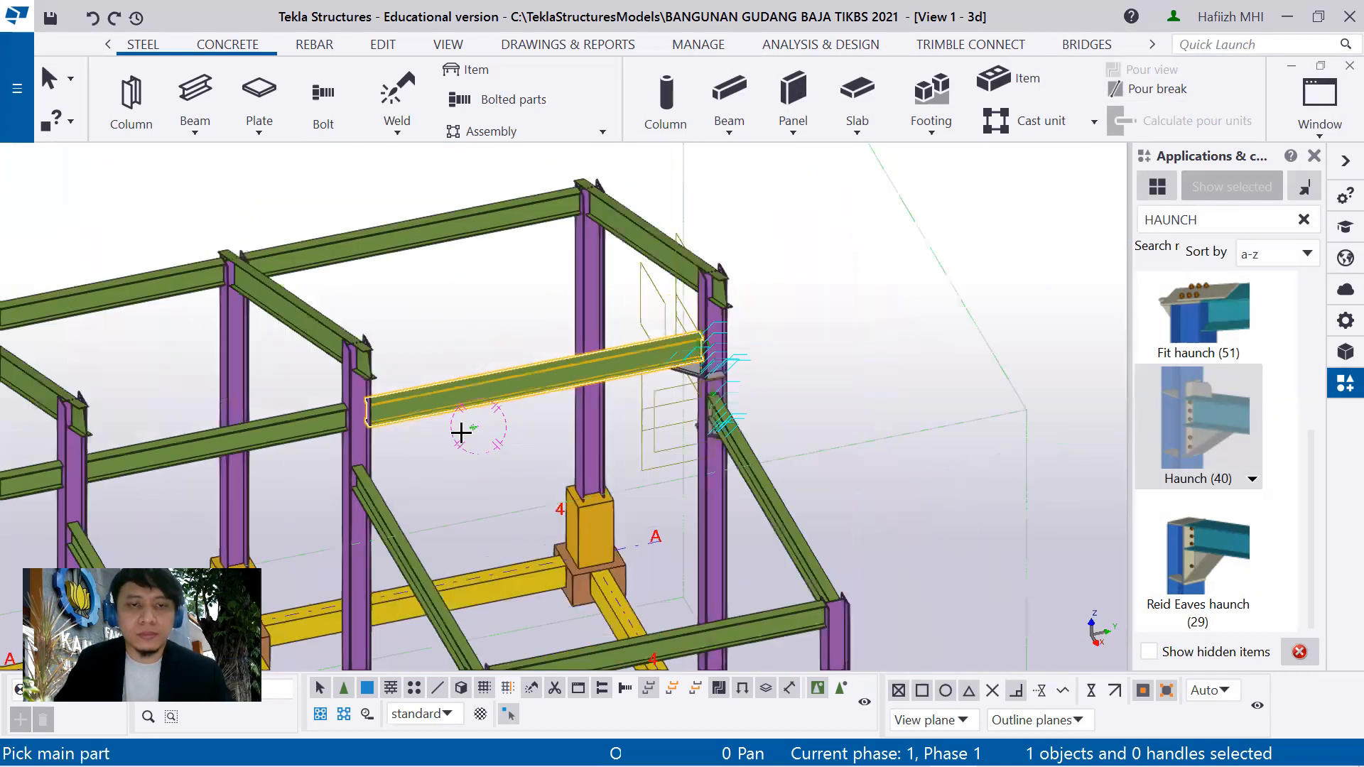
{"action": "left_click", "coordinate": [402, 444]}
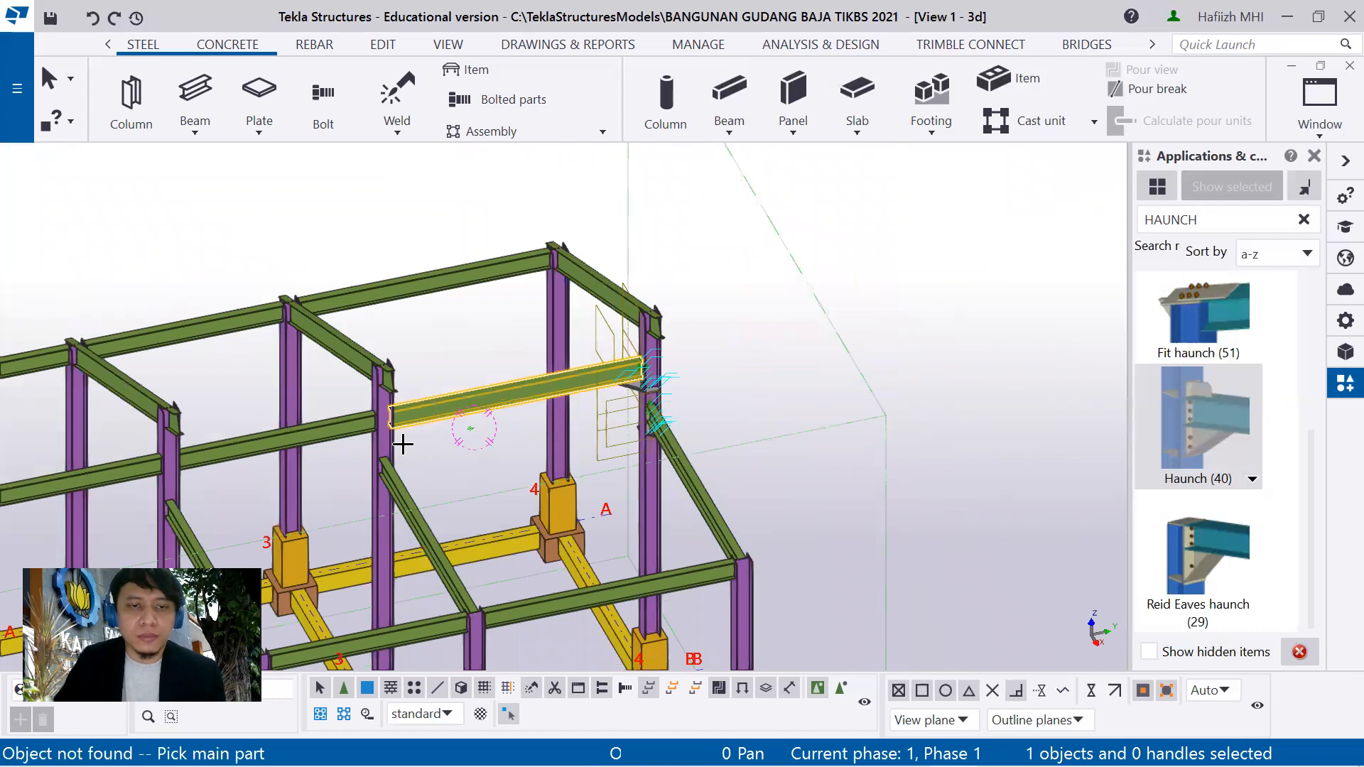
{"action": "mouse_move", "coordinate": [400, 444]}
{"action": "middle_mouse_down", "text": "ctrl"}
{"action": "mouse_move", "coordinate": [327, 416]}
{"action": "mouse_move", "coordinate": [658, 446]}
{"action": "middle_mouse_up", "text": "ctrl"}
{"action": "middle_click_drag", "start_coordinate": [561, 412], "coordinate": [500, 412], "text": "ctrl"}
{"action": "scroll", "coordinate": [561, 430], "scroll_direction": "up", "scroll_amount": 8}
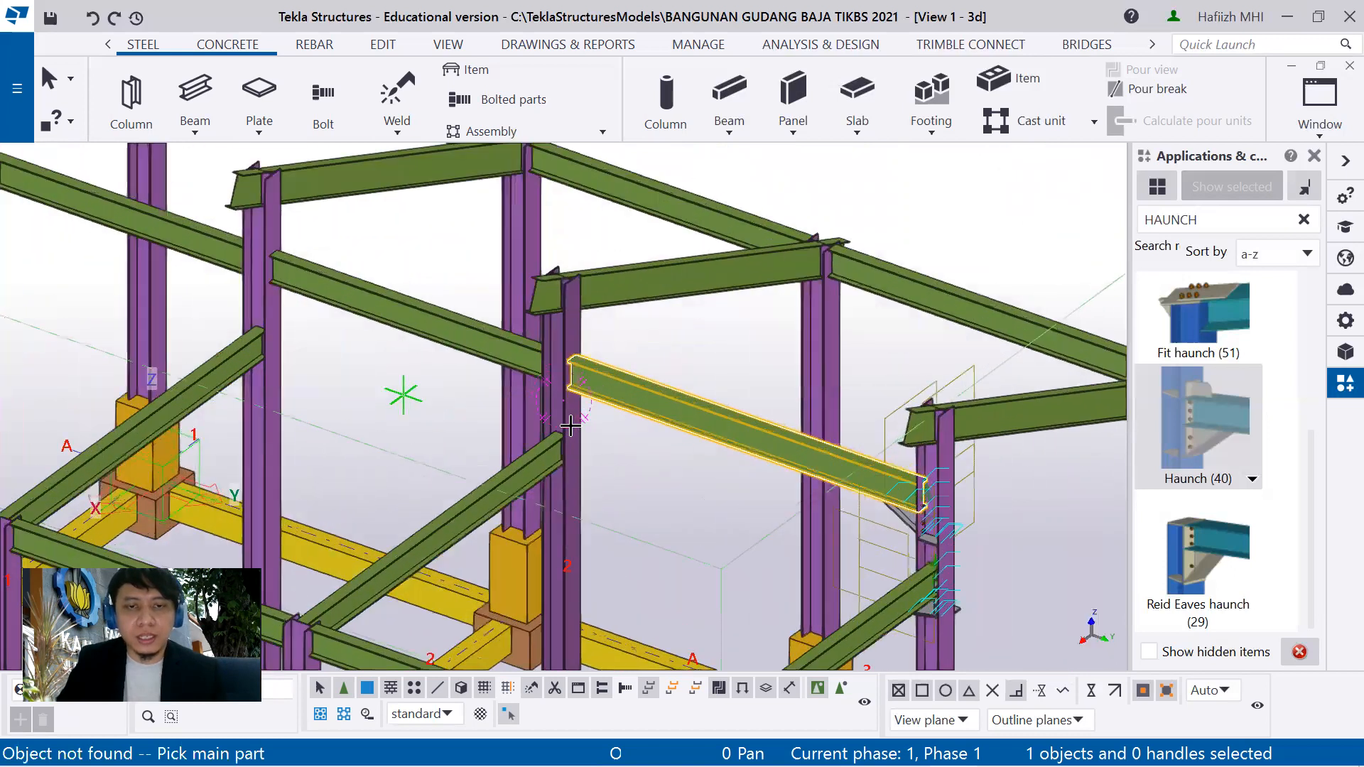
{"action": "mouse_move", "coordinate": [575, 421]}
{"action": "middle_mouse_down", "text": "ctrl"}
{"action": "mouse_move", "coordinate": [408, 429]}
{"action": "mouse_move", "coordinate": [563, 390]}
{"action": "middle_mouse_up", "text": "ctrl"}
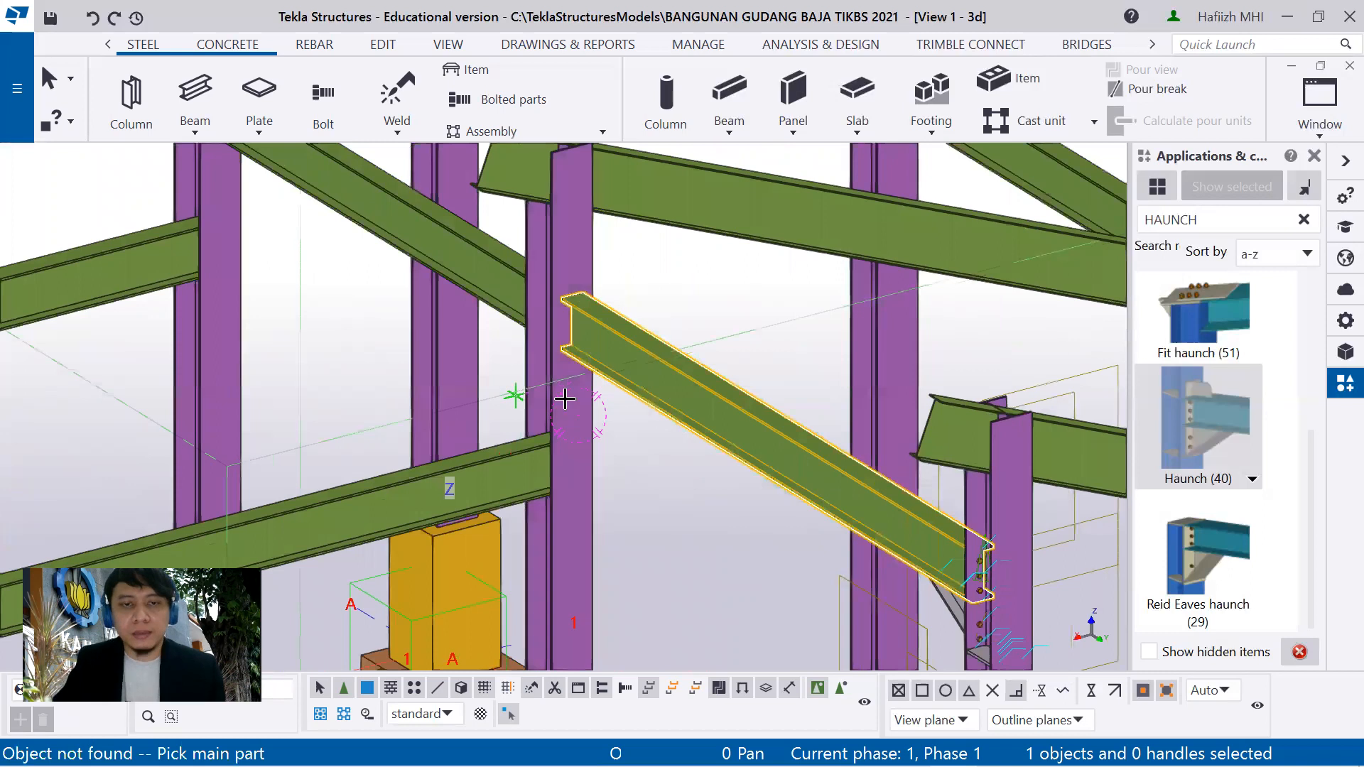
{"action": "key", "text": "Escape"}
{"action": "left_click", "coordinate": [645, 457]}
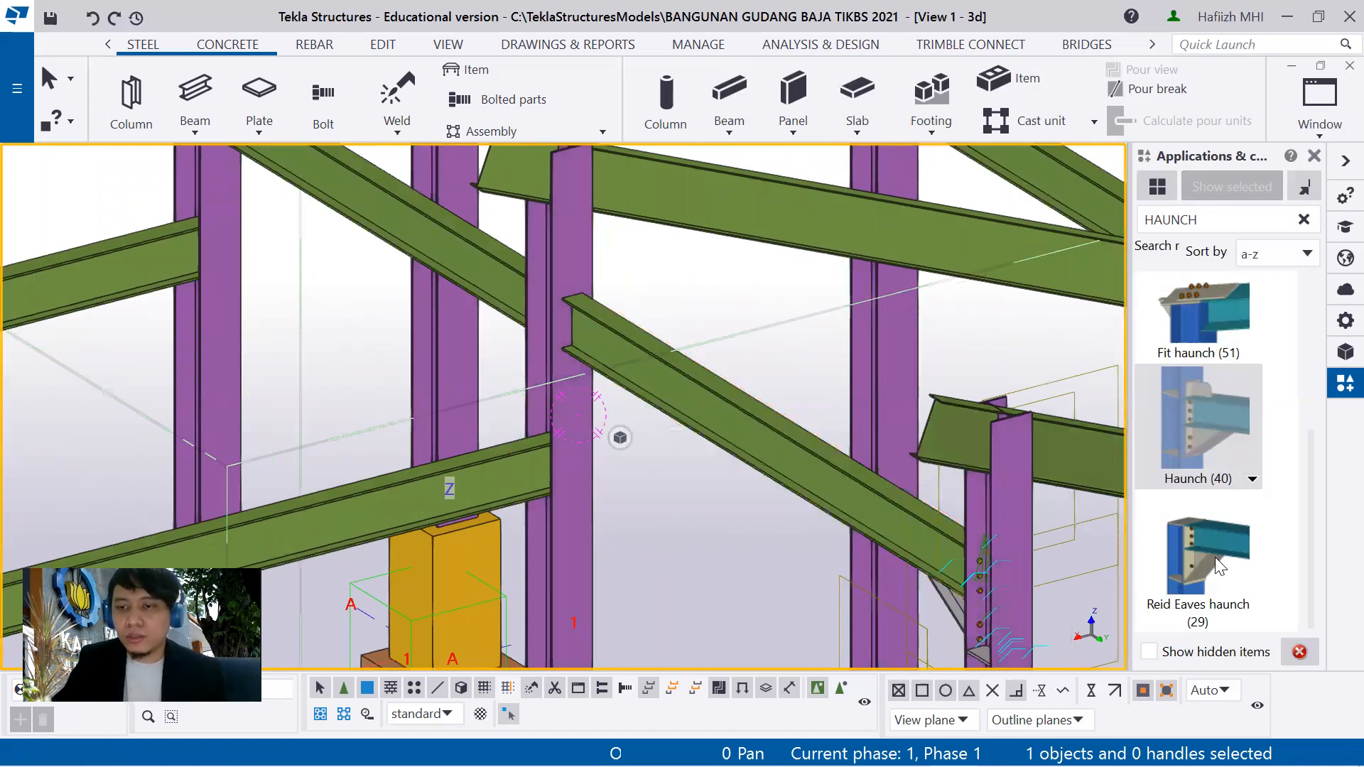
Try an Eaves haunch (102) connection with column B-3 as main part and the beam spanning to column B-4 as secondary part
{"action": "left_click", "coordinate": [1229, 428]}
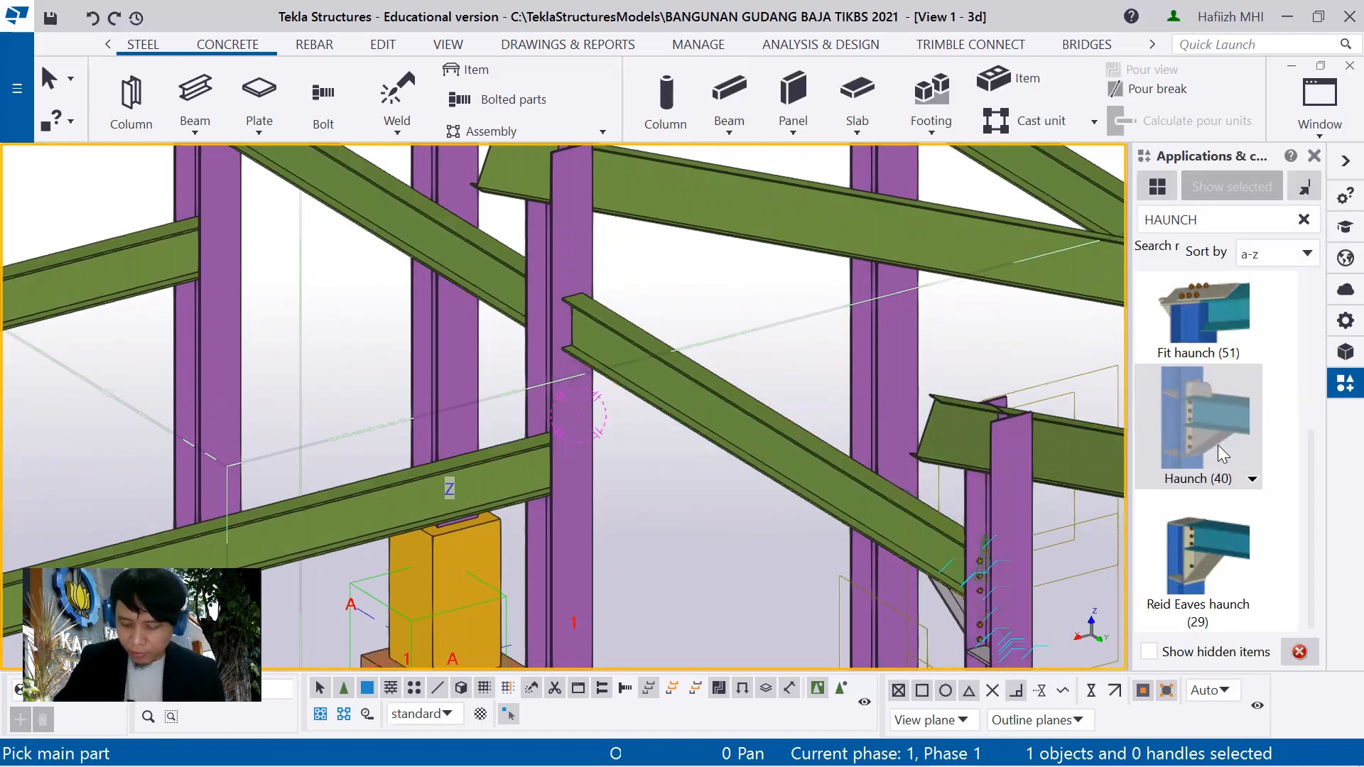
{"action": "scroll", "coordinate": [1217, 444], "scroll_direction": "up", "scroll_amount": 3}
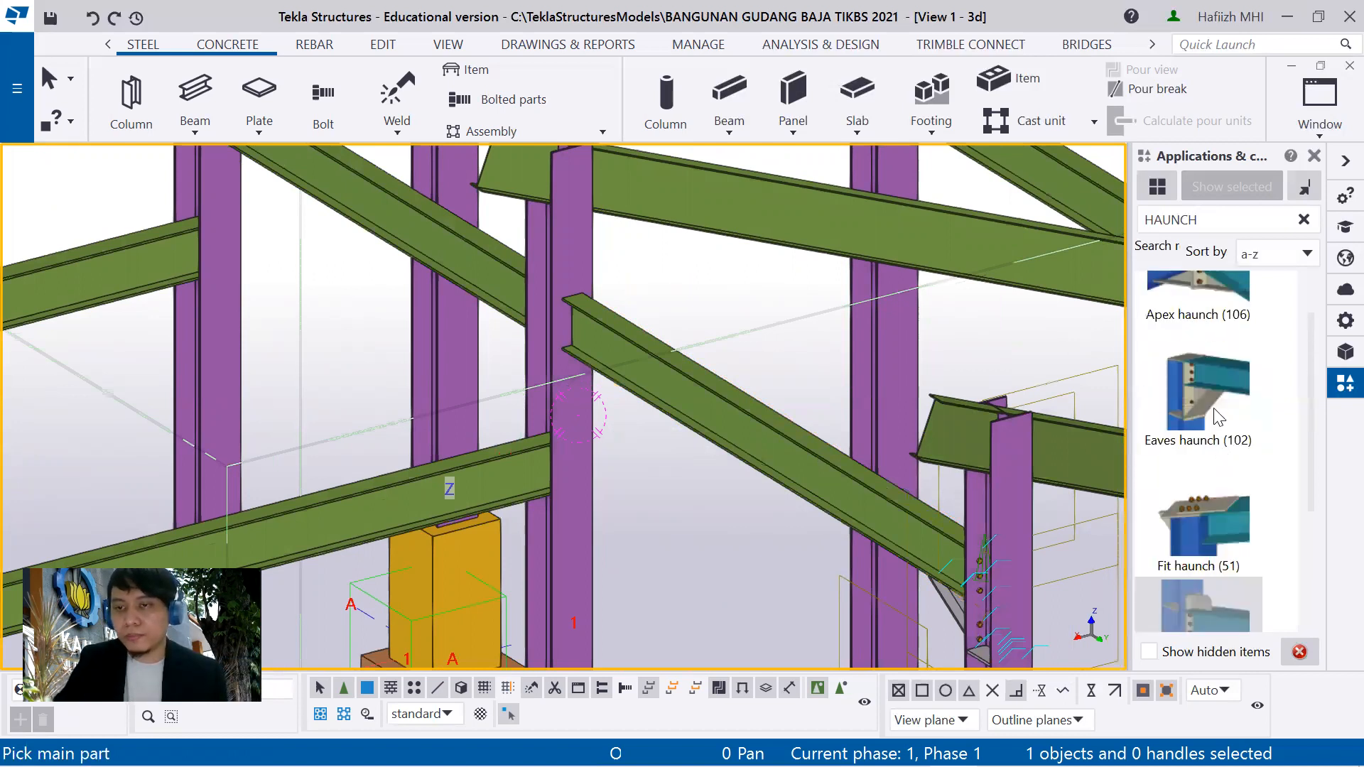
{"action": "left_click", "coordinate": [1203, 389]}
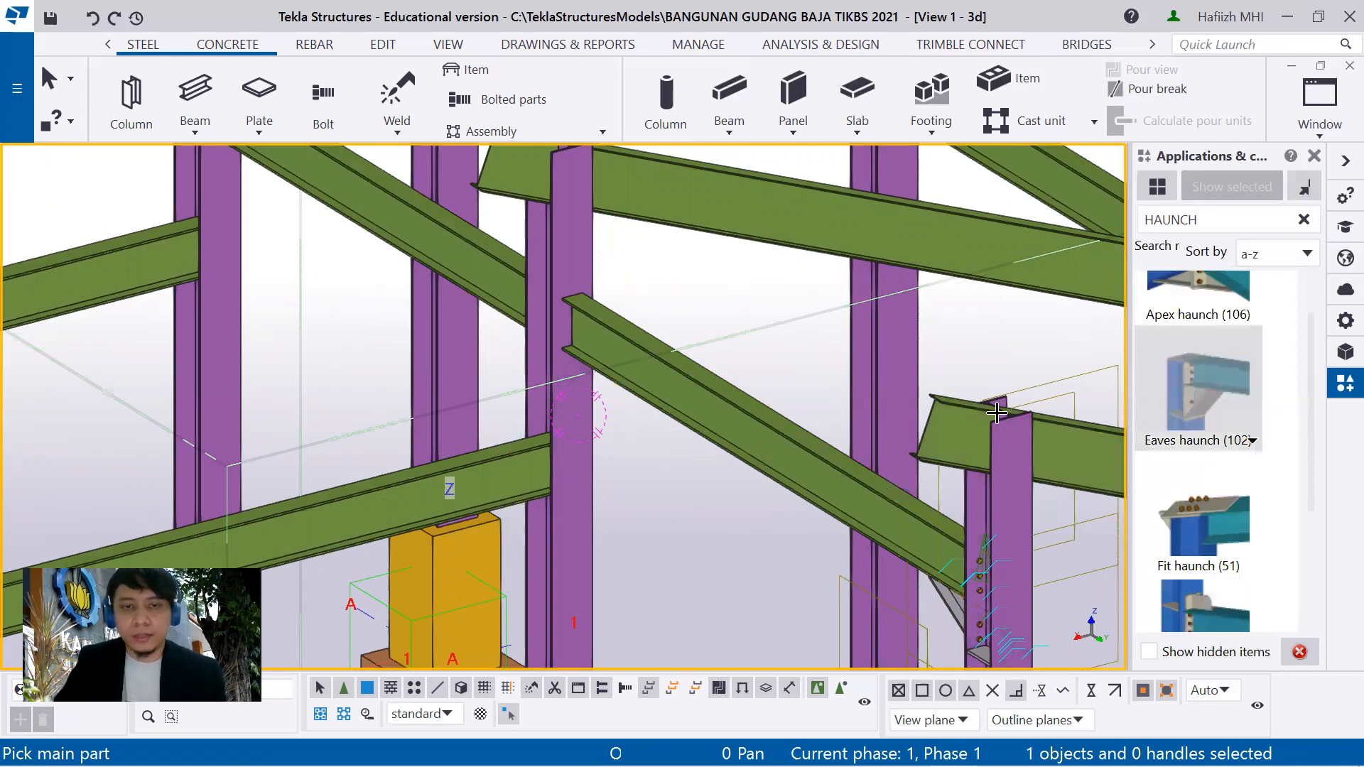
{"action": "left_click", "coordinate": [581, 471]}
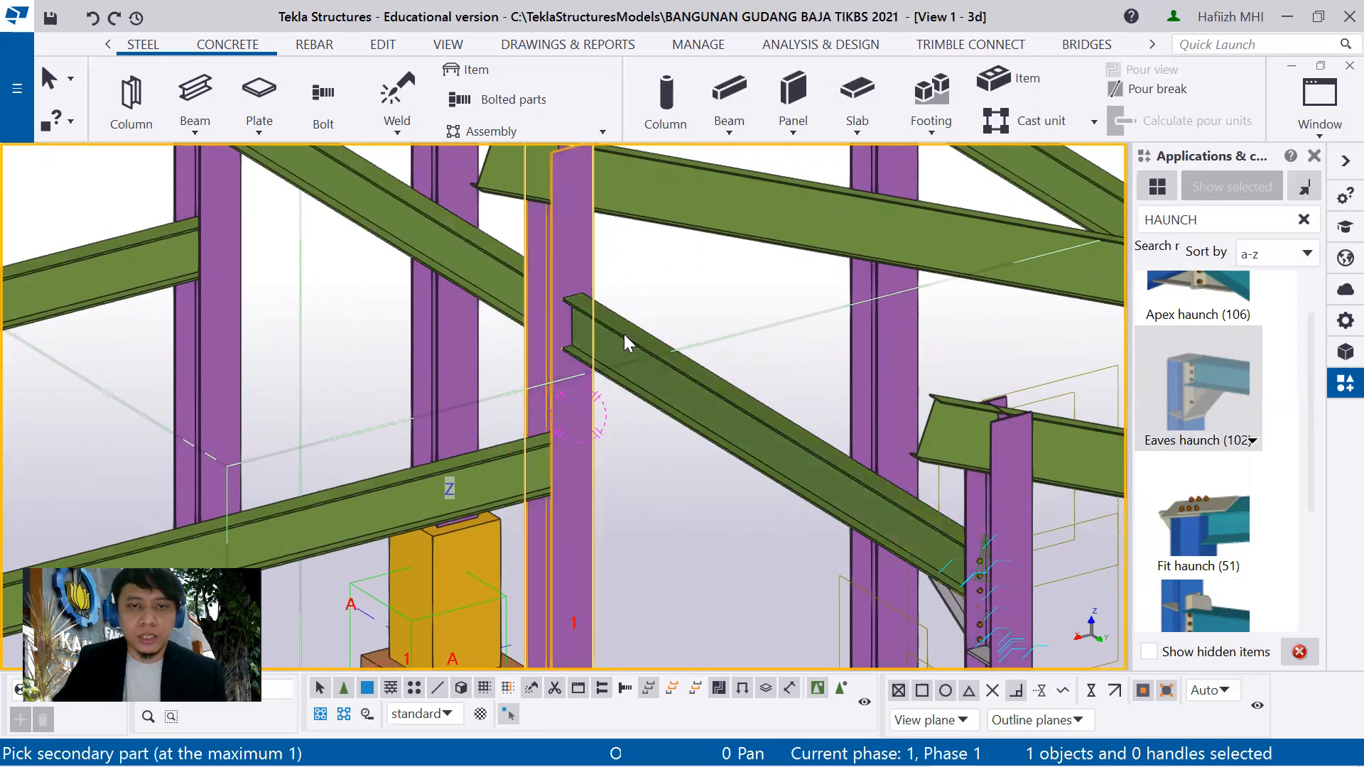
{"action": "left_click", "coordinate": [625, 337]}
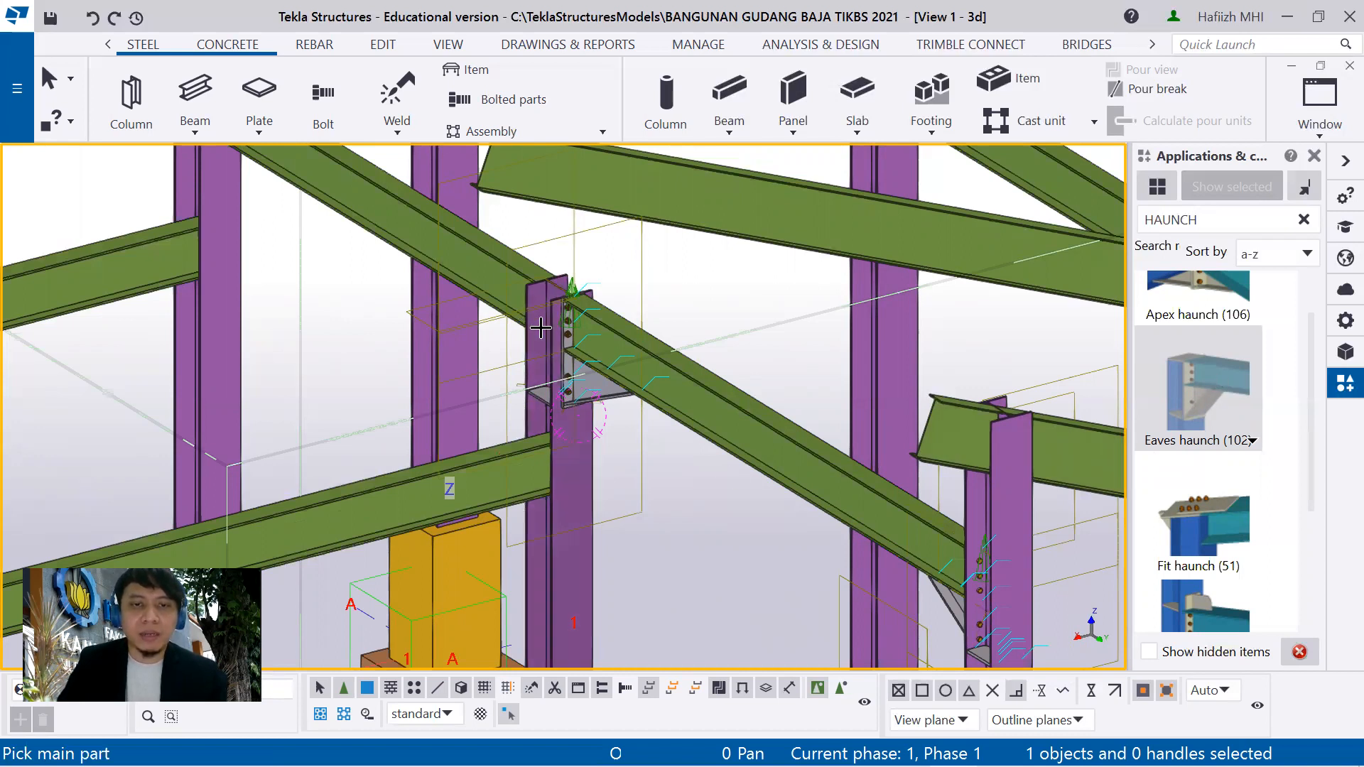
Inspect the Eaves haunch (102) connection at column B-3 up close and delete it
{"action": "scroll", "coordinate": [544, 333], "scroll_direction": "down", "scroll_amount": 1}
{"action": "scroll", "coordinate": [543, 334], "scroll_direction": "down", "scroll_amount": 2}
{"action": "middle_click_drag", "start_coordinate": [546, 334], "coordinate": [613, 293], "text": "ctrl"}
{"action": "scroll", "coordinate": [546, 316], "scroll_direction": "up", "scroll_amount": 4}
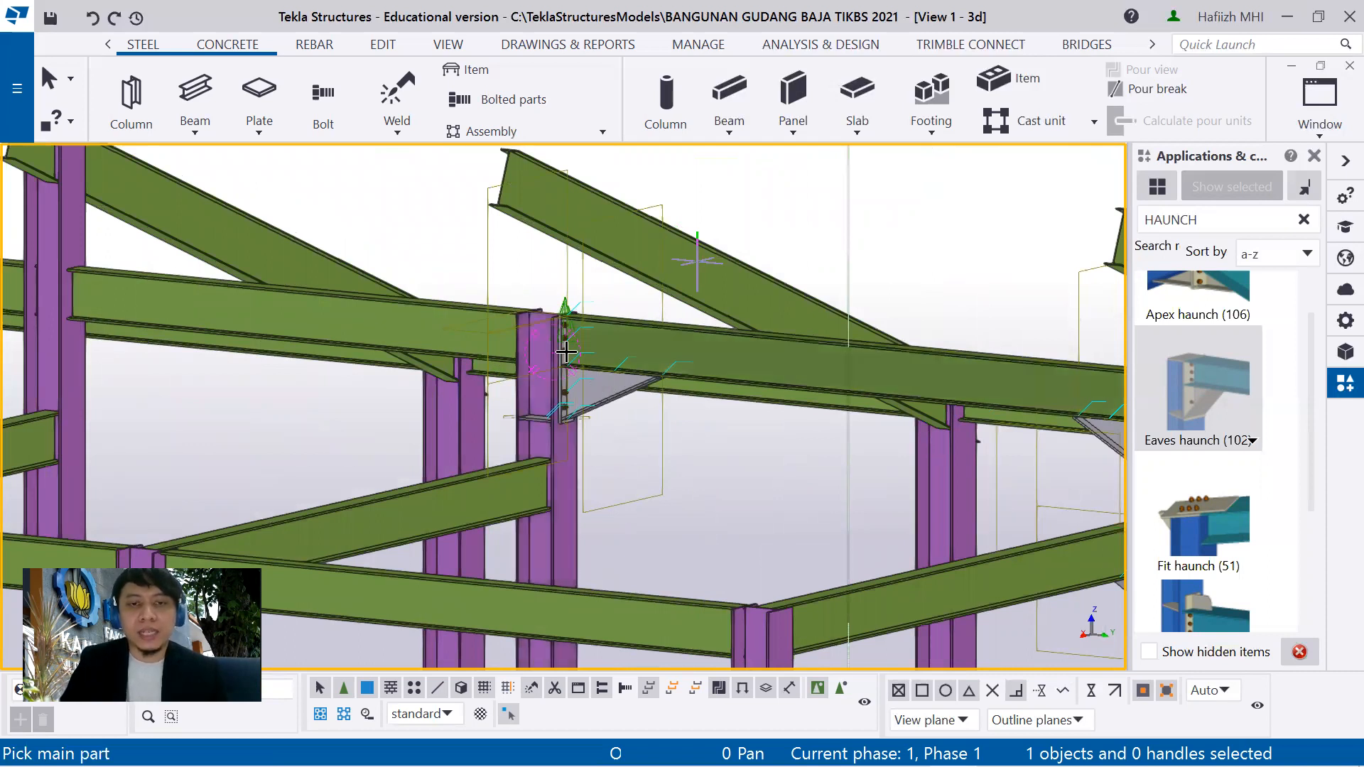
{"action": "scroll", "coordinate": [547, 320], "scroll_direction": "up", "scroll_amount": 3}
{"action": "scroll", "coordinate": [566, 323], "scroll_direction": "up", "scroll_amount": 2}
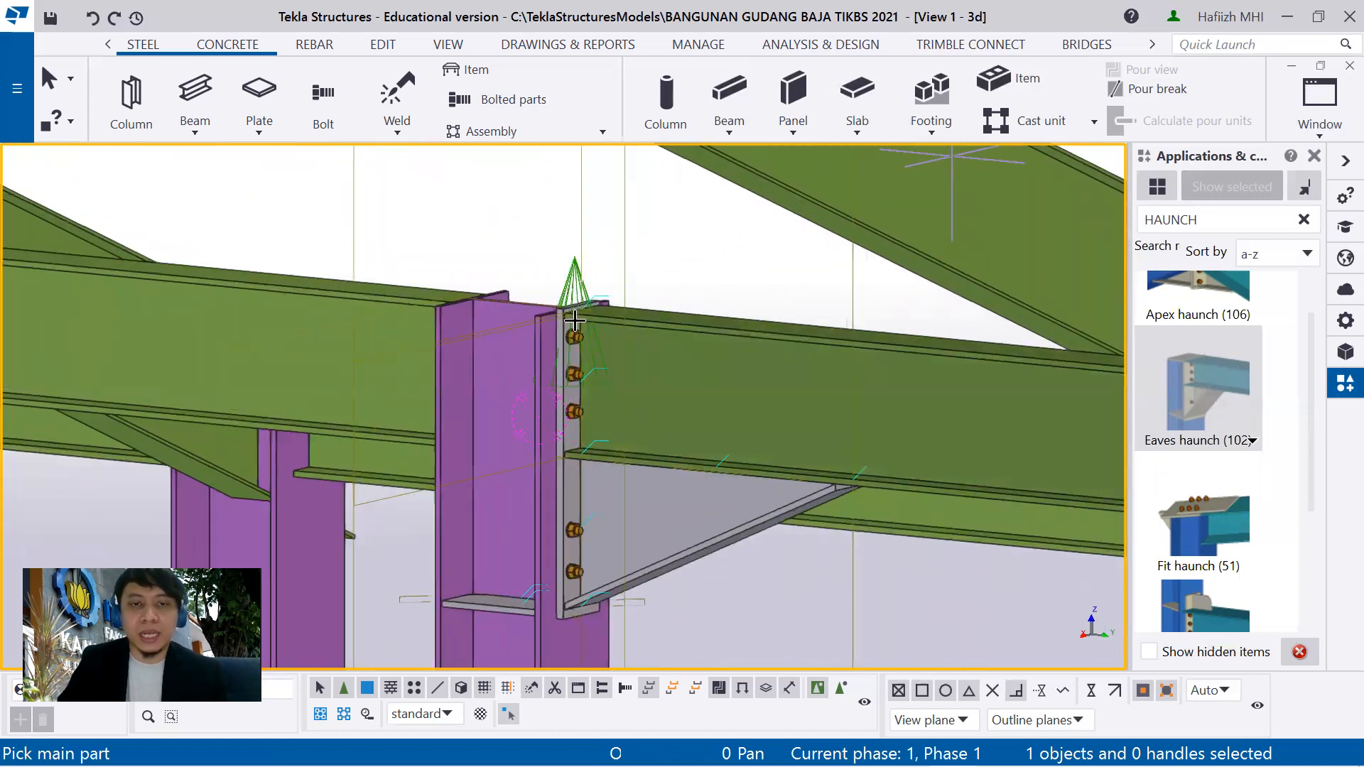
{"action": "scroll", "coordinate": [529, 321], "scroll_direction": "down", "scroll_amount": 3}
{"action": "scroll", "coordinate": [519, 322], "scroll_direction": "down", "scroll_amount": 1}
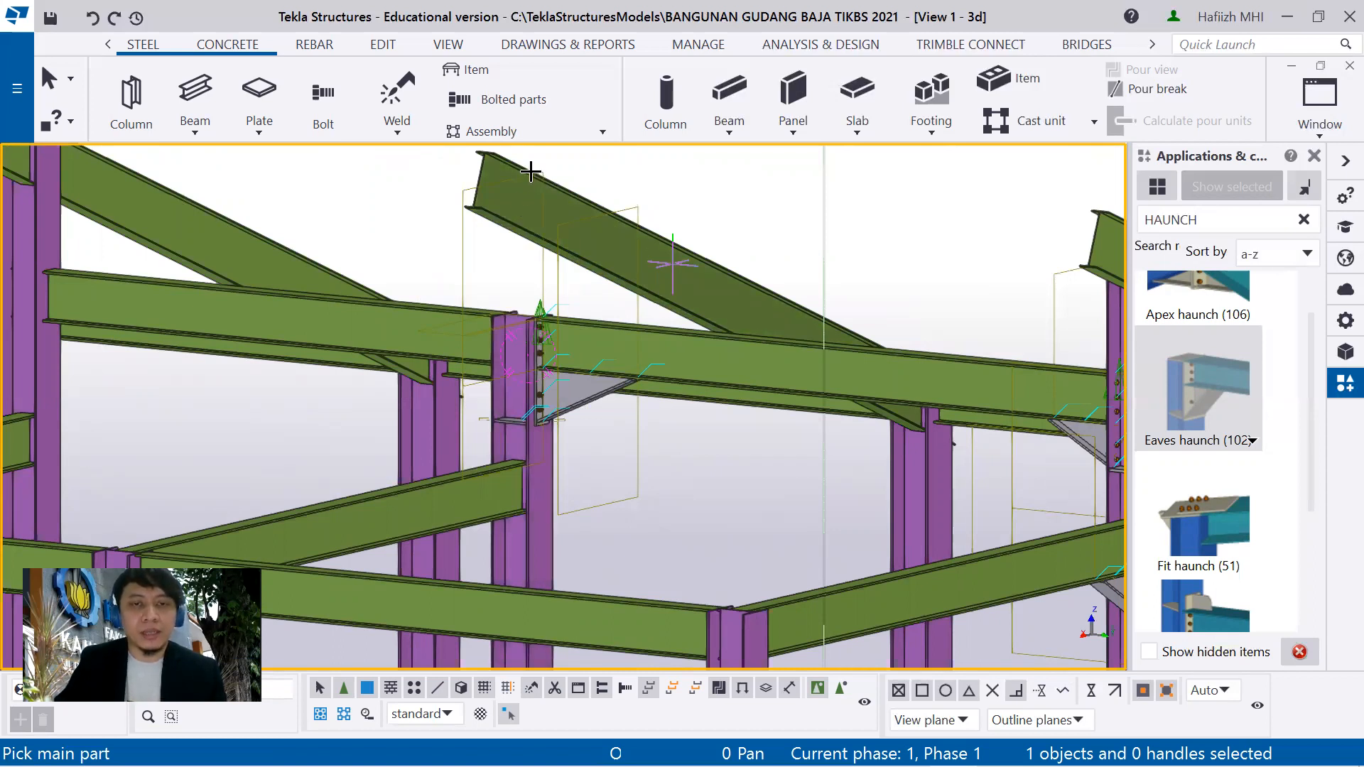
{"action": "key", "text": "Escape"}
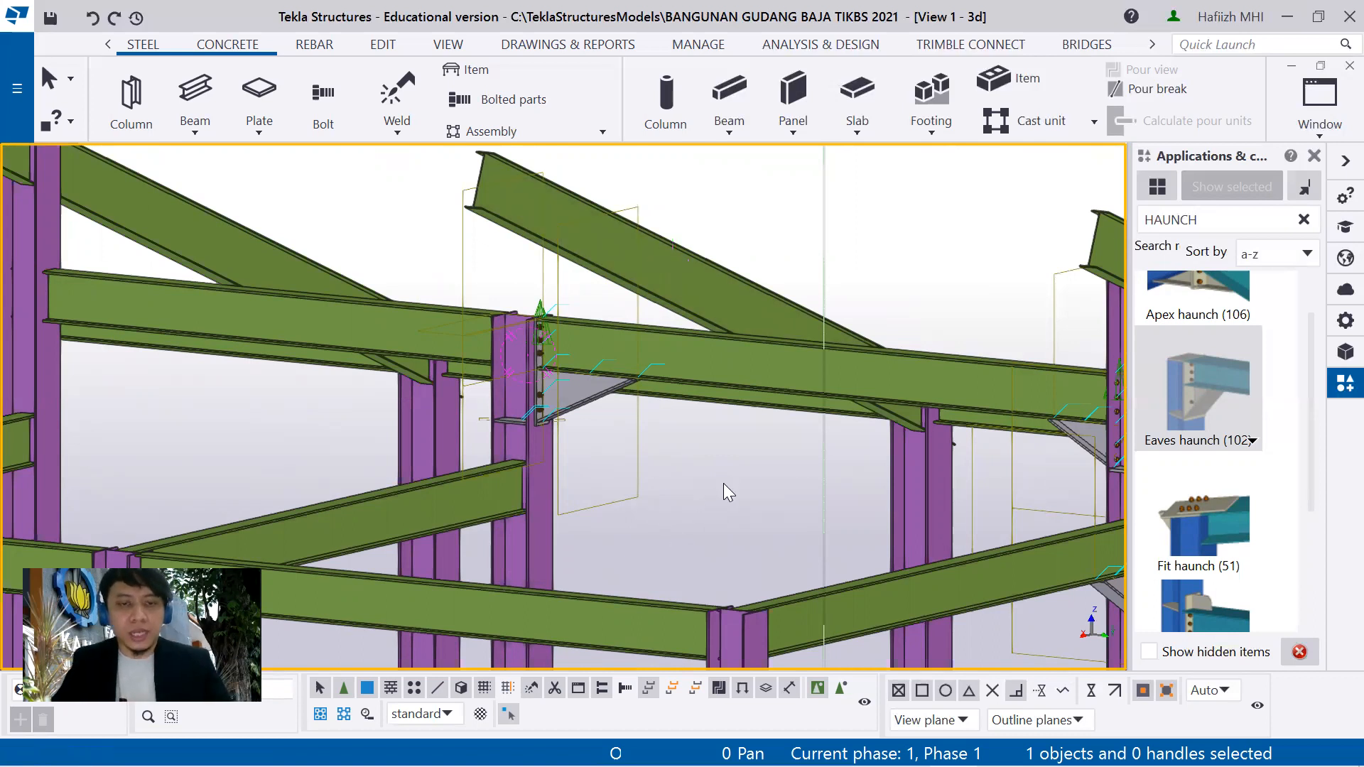
{"action": "key", "text": "Delete"}
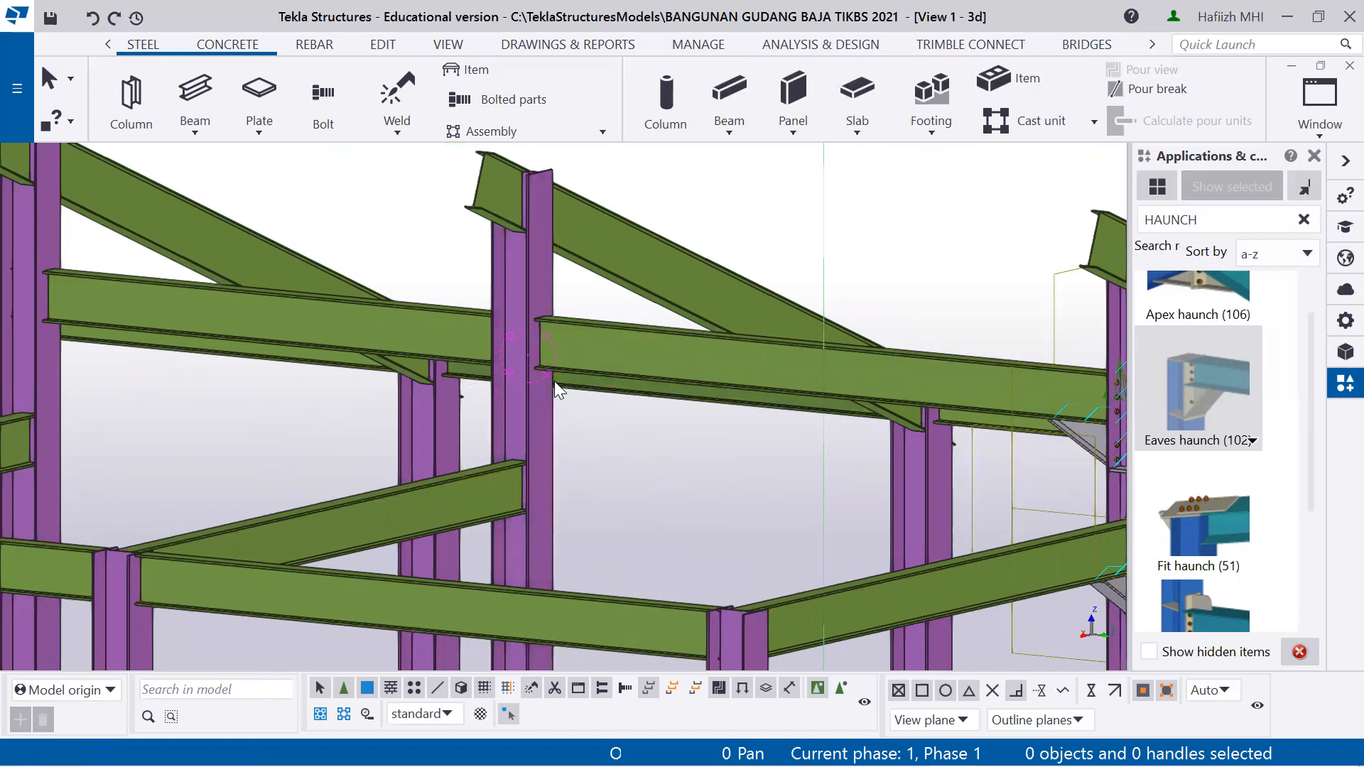
Add an Eaves haunch (102) connection with corner column C-4 as main part and the beam spanning to column C-3 as secondary part
{"action": "scroll", "coordinate": [558, 436], "scroll_direction": "down", "scroll_amount": 5}
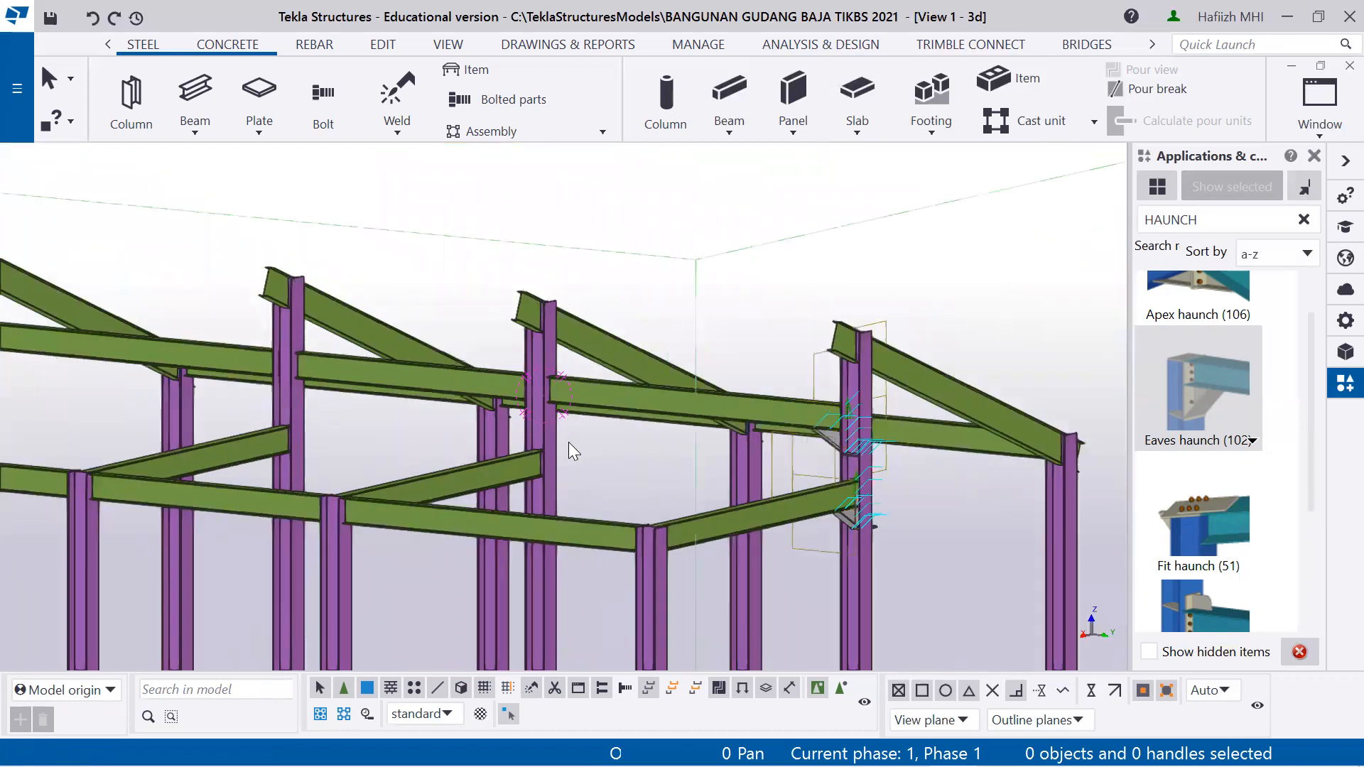
{"action": "left_click", "coordinate": [1205, 523]}
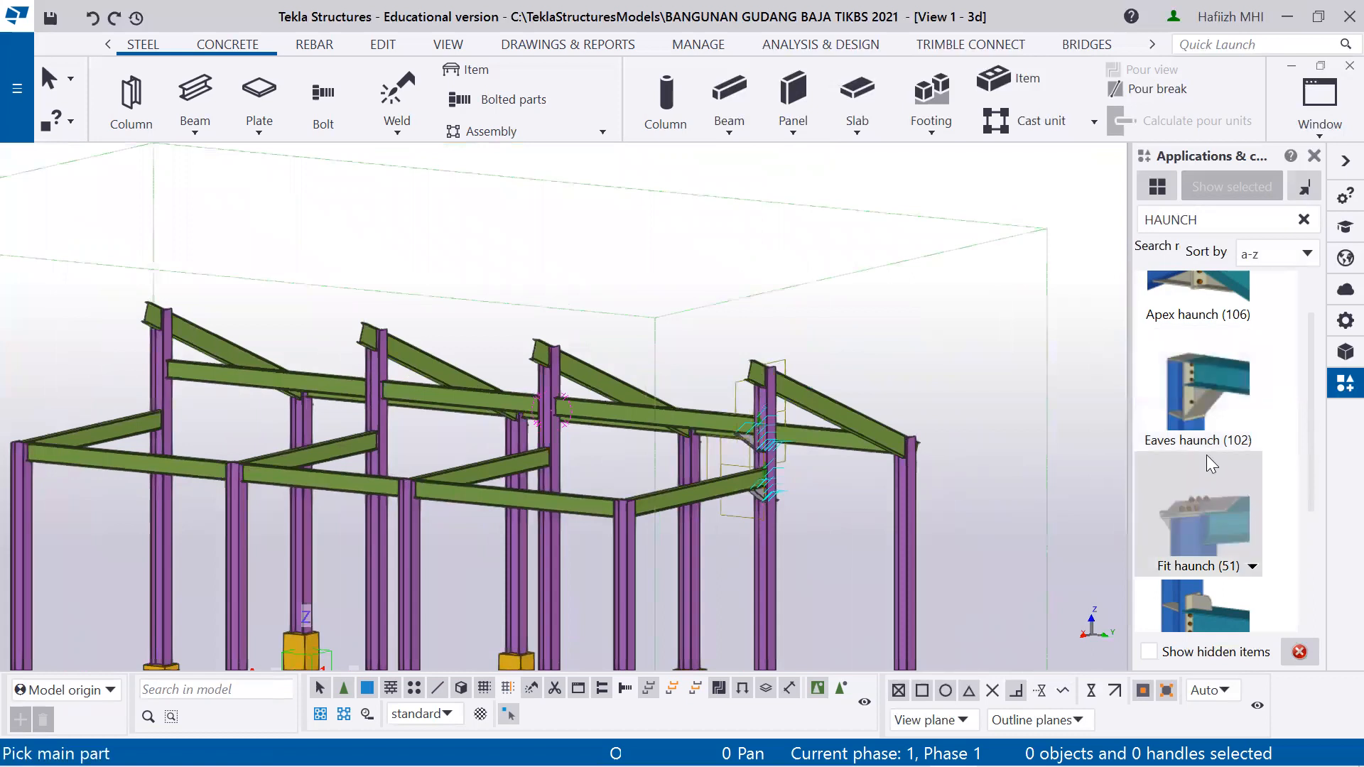
{"action": "left_click", "coordinate": [1197, 408]}
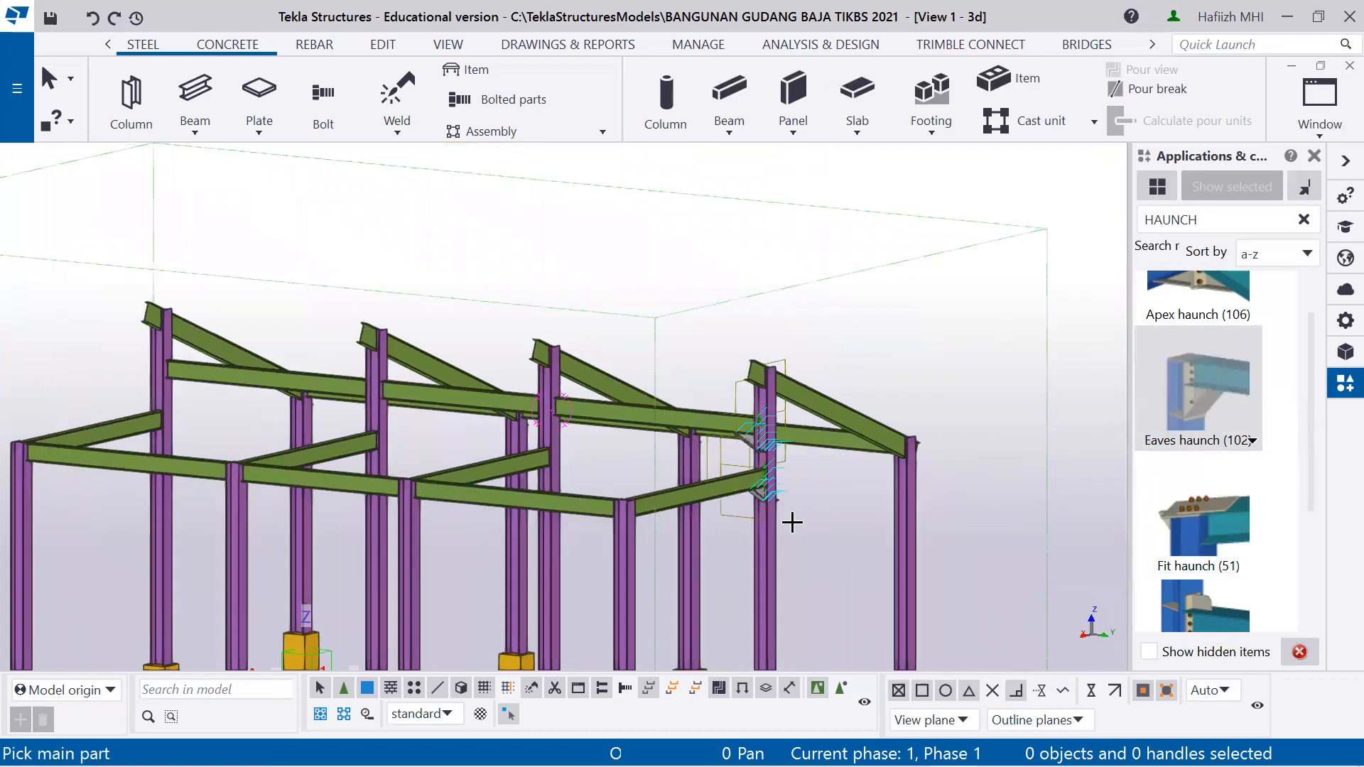
{"action": "scroll", "coordinate": [468, 522], "scroll_direction": "down", "scroll_amount": 2}
{"action": "middle_click_drag", "start_coordinate": [483, 520], "coordinate": [755, 505], "text": "ctrl"}
{"action": "middle_click_drag", "start_coordinate": [458, 524], "coordinate": [284, 411], "text": "ctrl"}
{"action": "scroll", "coordinate": [284, 411], "scroll_direction": "up", "scroll_amount": 5}
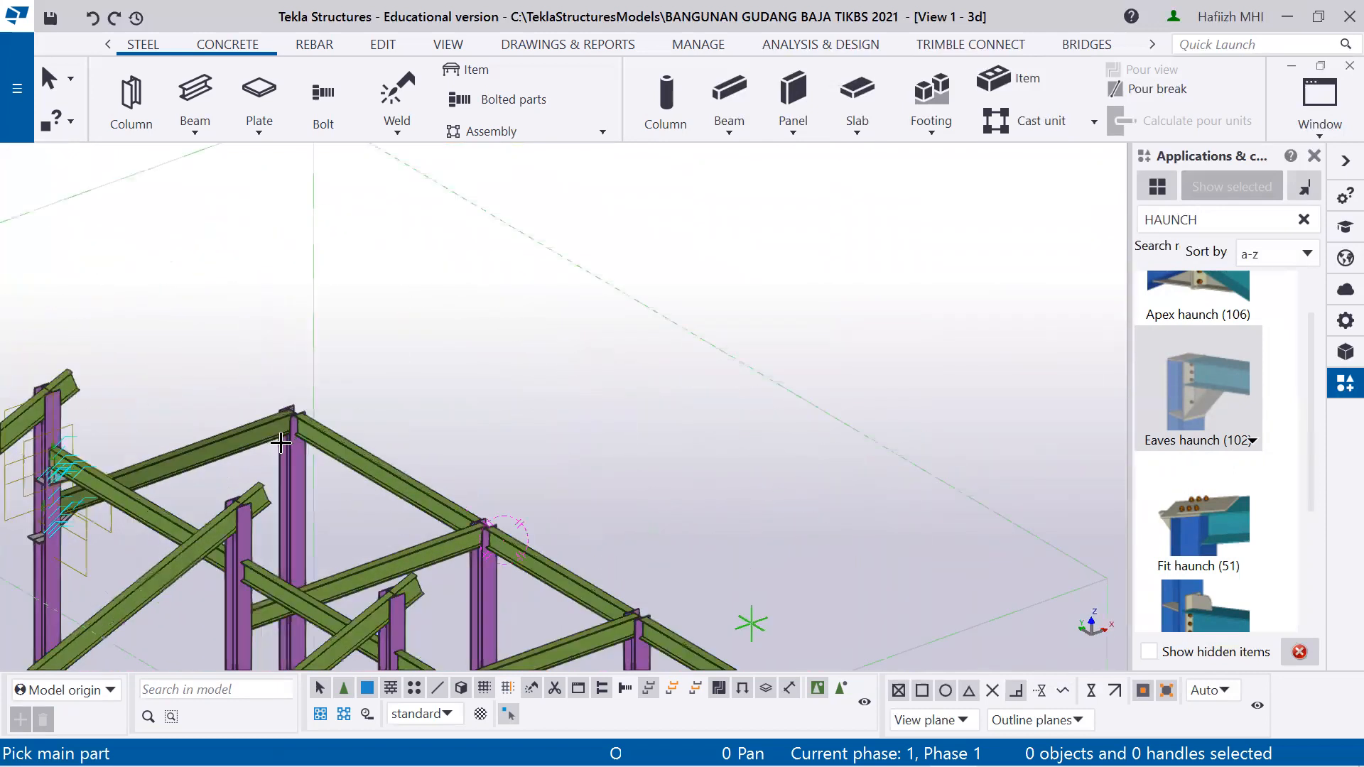
{"action": "scroll", "coordinate": [362, 369], "scroll_direction": "up", "scroll_amount": 4}
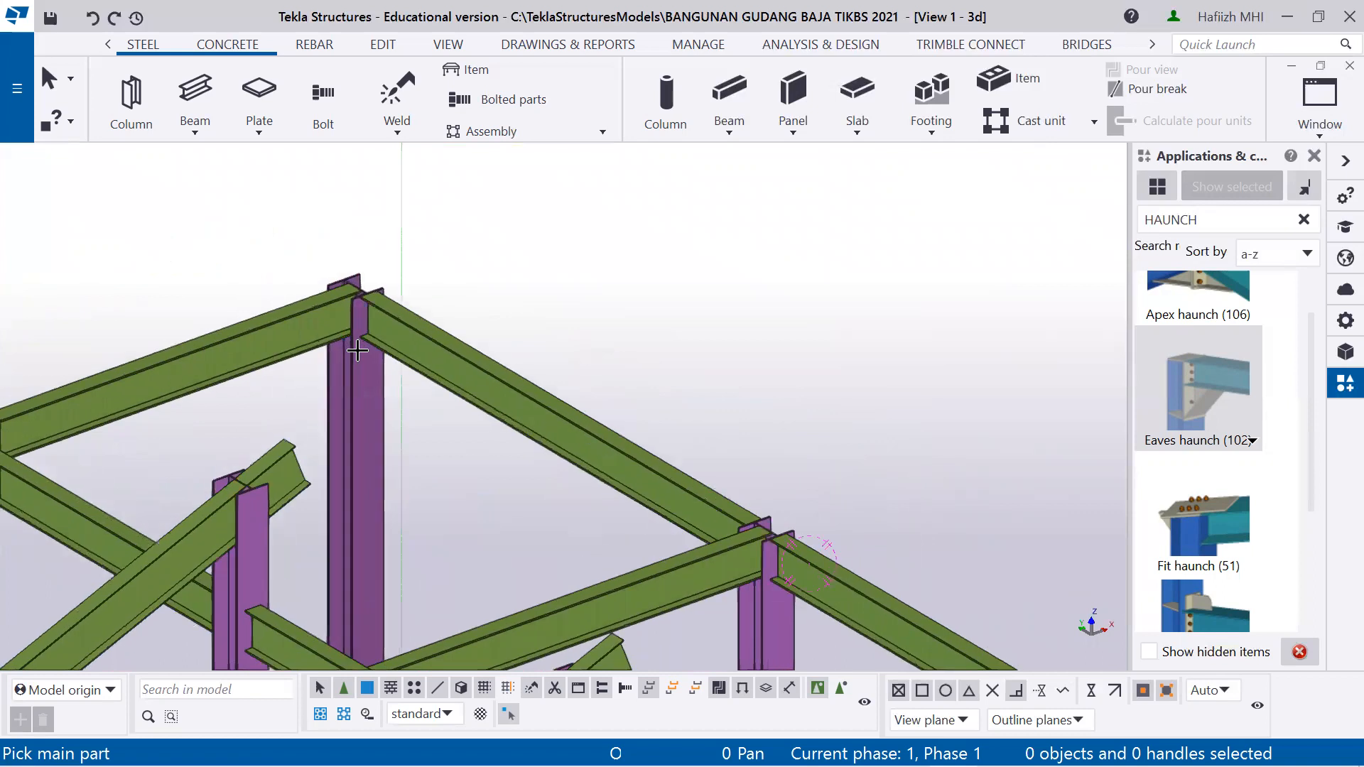
{"action": "scroll", "coordinate": [371, 387], "scroll_direction": "up", "scroll_amount": 2}
{"action": "middle_click_drag", "start_coordinate": [383, 381], "coordinate": [376, 373], "text": "ctrl"}
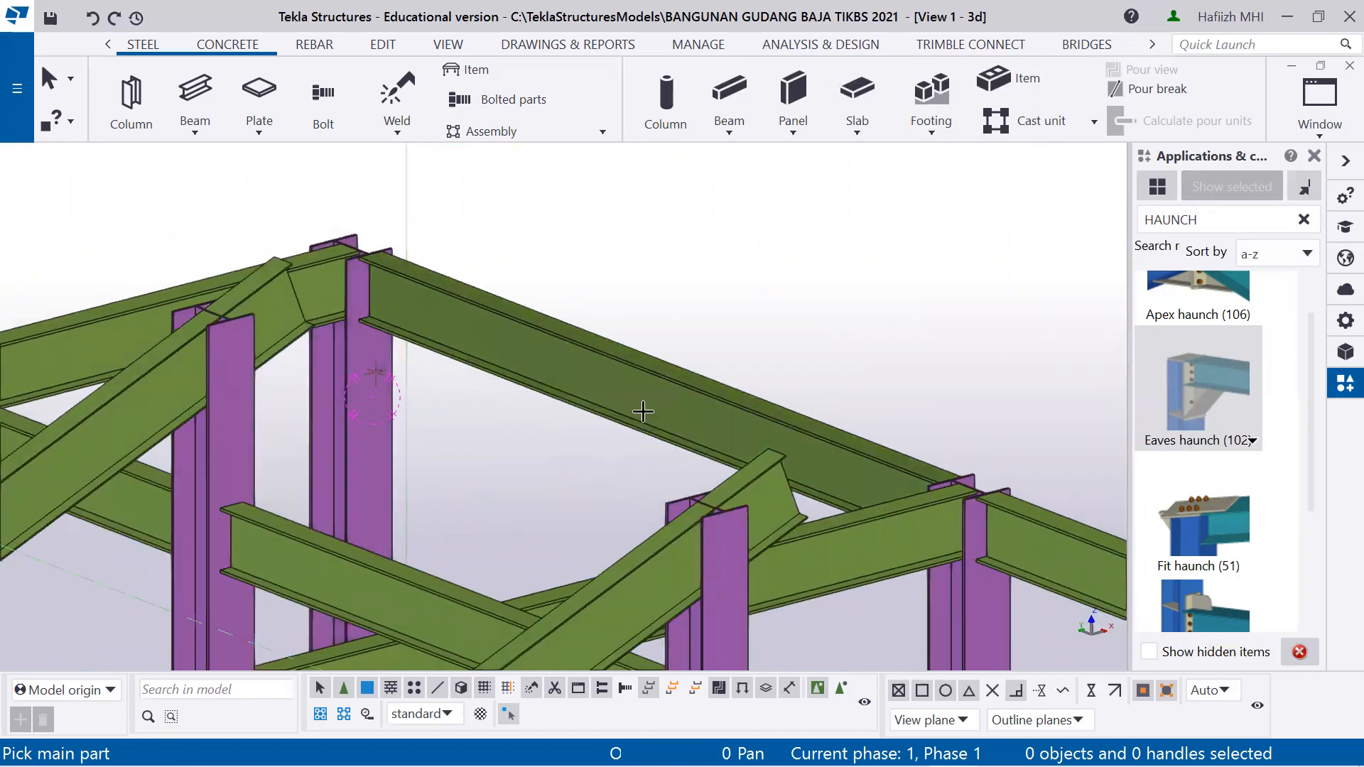
{"action": "left_click", "coordinate": [423, 342]}
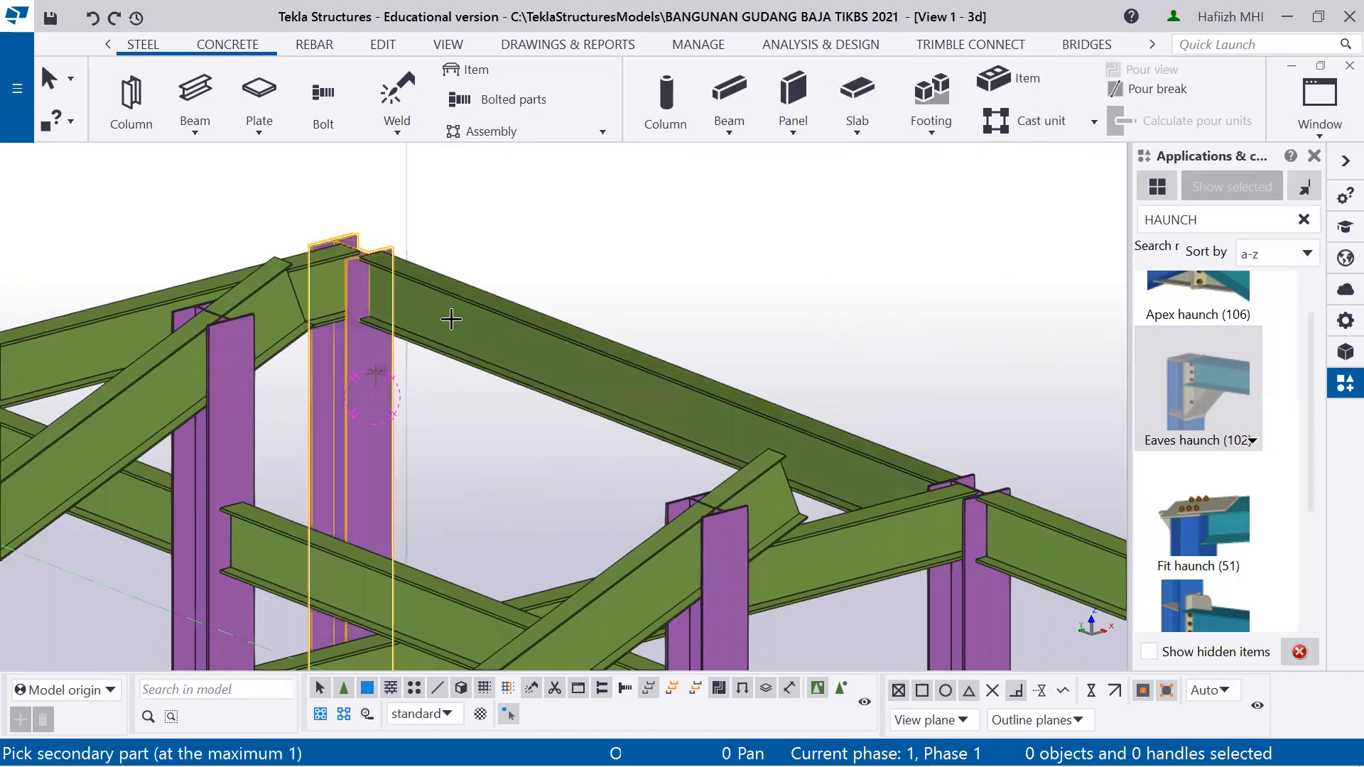
{"action": "middle_click_drag", "start_coordinate": [379, 350], "coordinate": [403, 316], "text": "ctrl"}
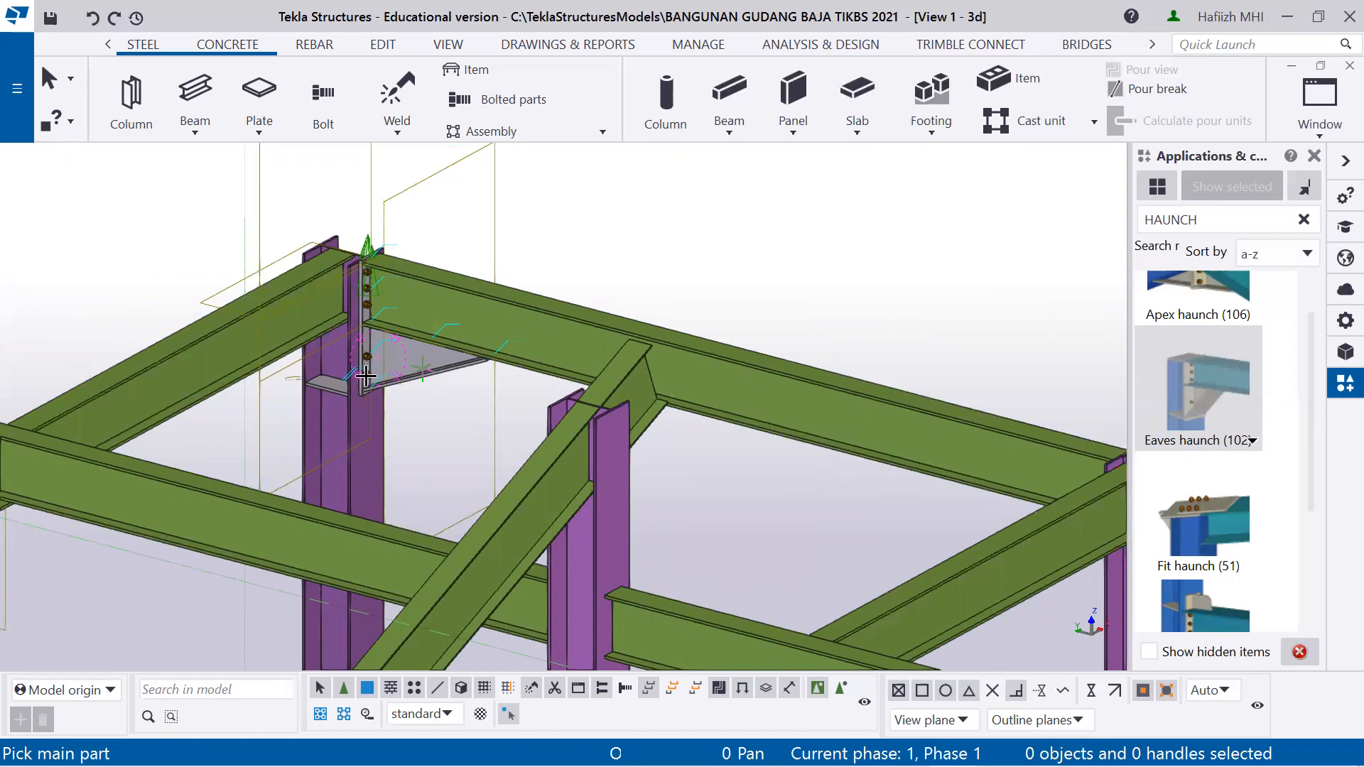
{"action": "key", "text": "Escape"}
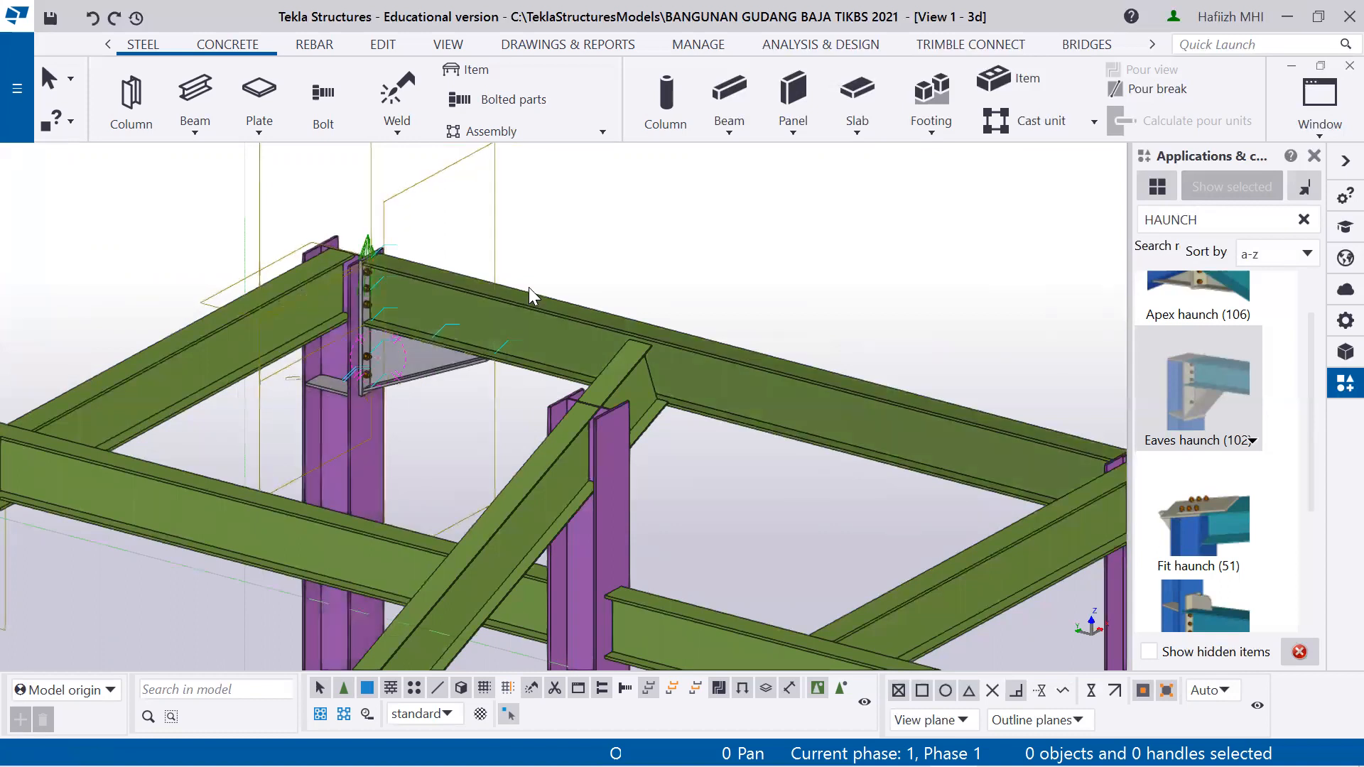
Change the display of the model parts to a transparent shaded rendering around the haunch connections at columns B-4 and C-4
{"action": "scroll", "coordinate": [540, 278], "scroll_direction": "down", "scroll_amount": 4}
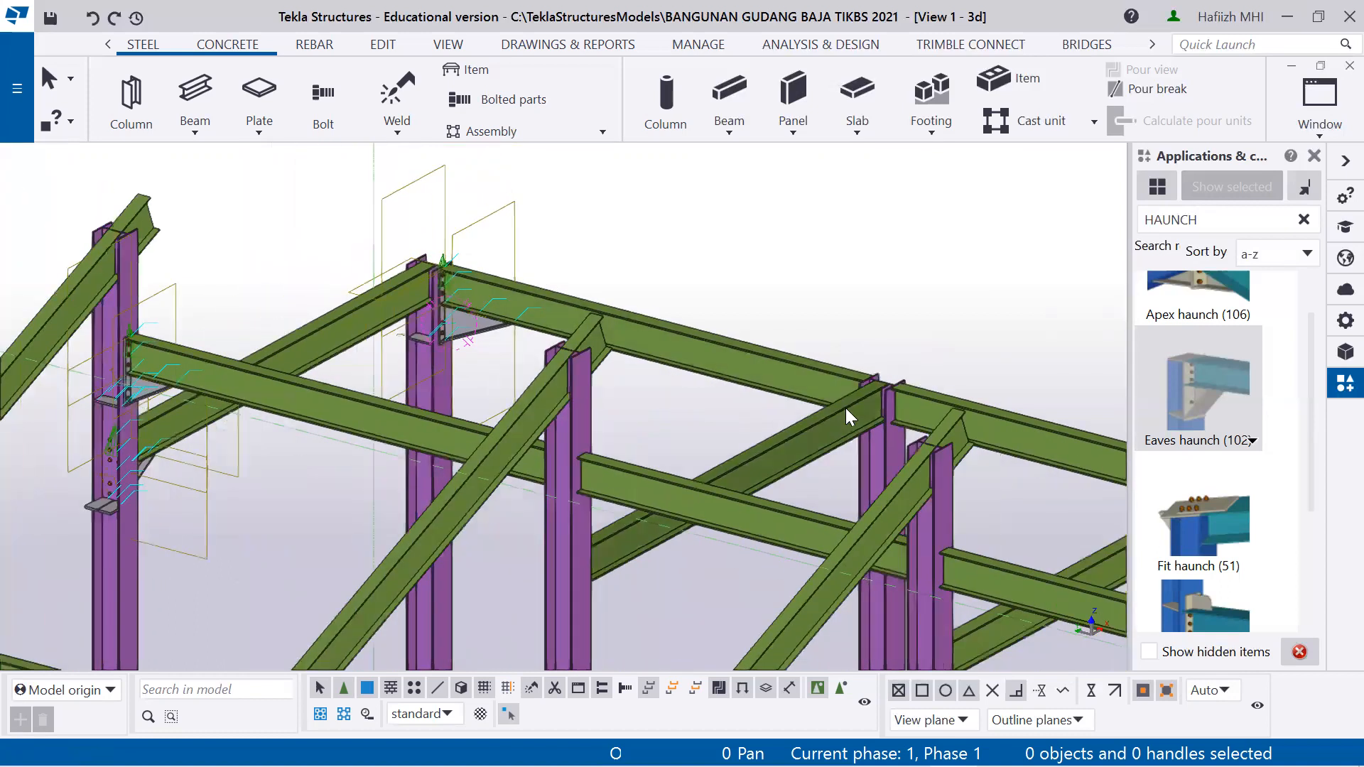
{"action": "mouse_move", "coordinate": [845, 410]}
{"action": "middle_mouse_down", "text": "ctrl"}
{"action": "mouse_move", "coordinate": [892, 432]}
{"action": "mouse_move", "coordinate": [893, 402]}
{"action": "mouse_move", "coordinate": [869, 422]}
{"action": "middle_mouse_up", "text": "ctrl"}
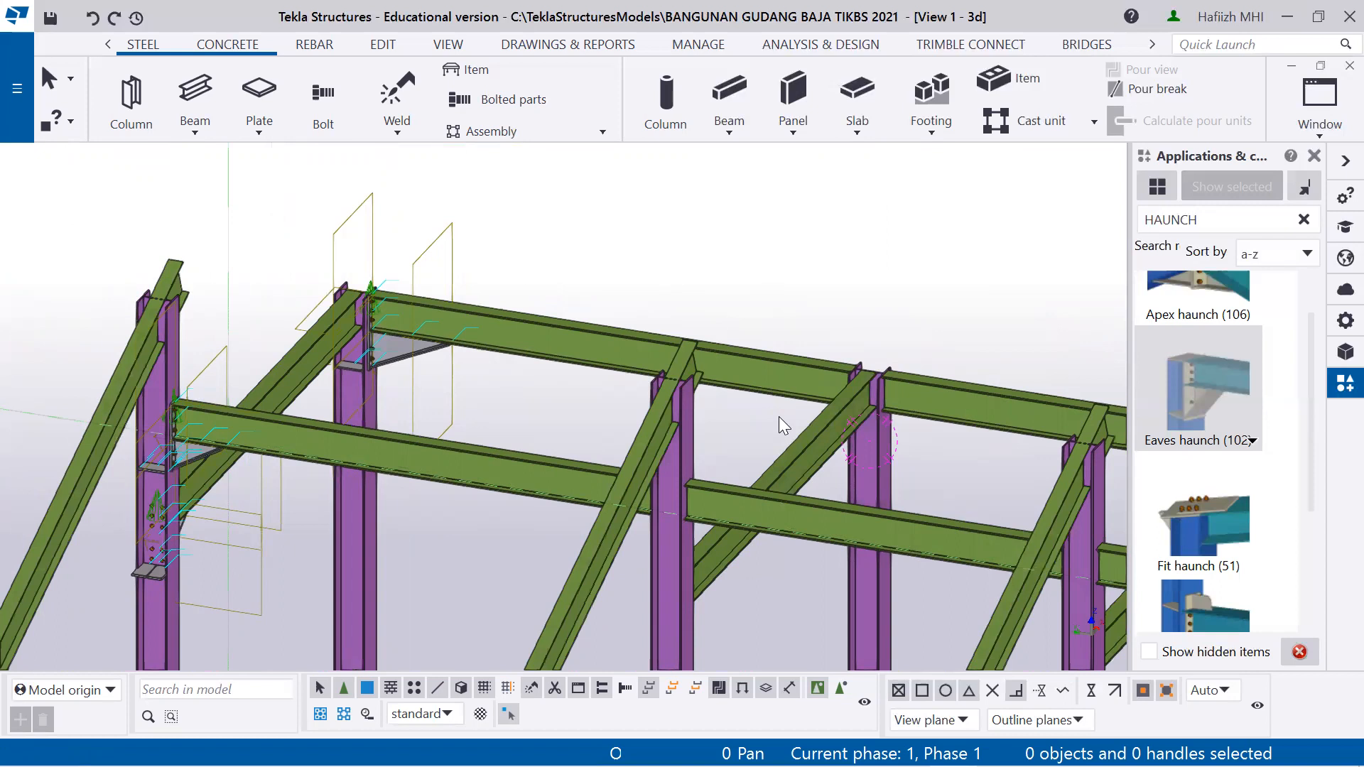
{"action": "key", "text": "ctrl+2"}
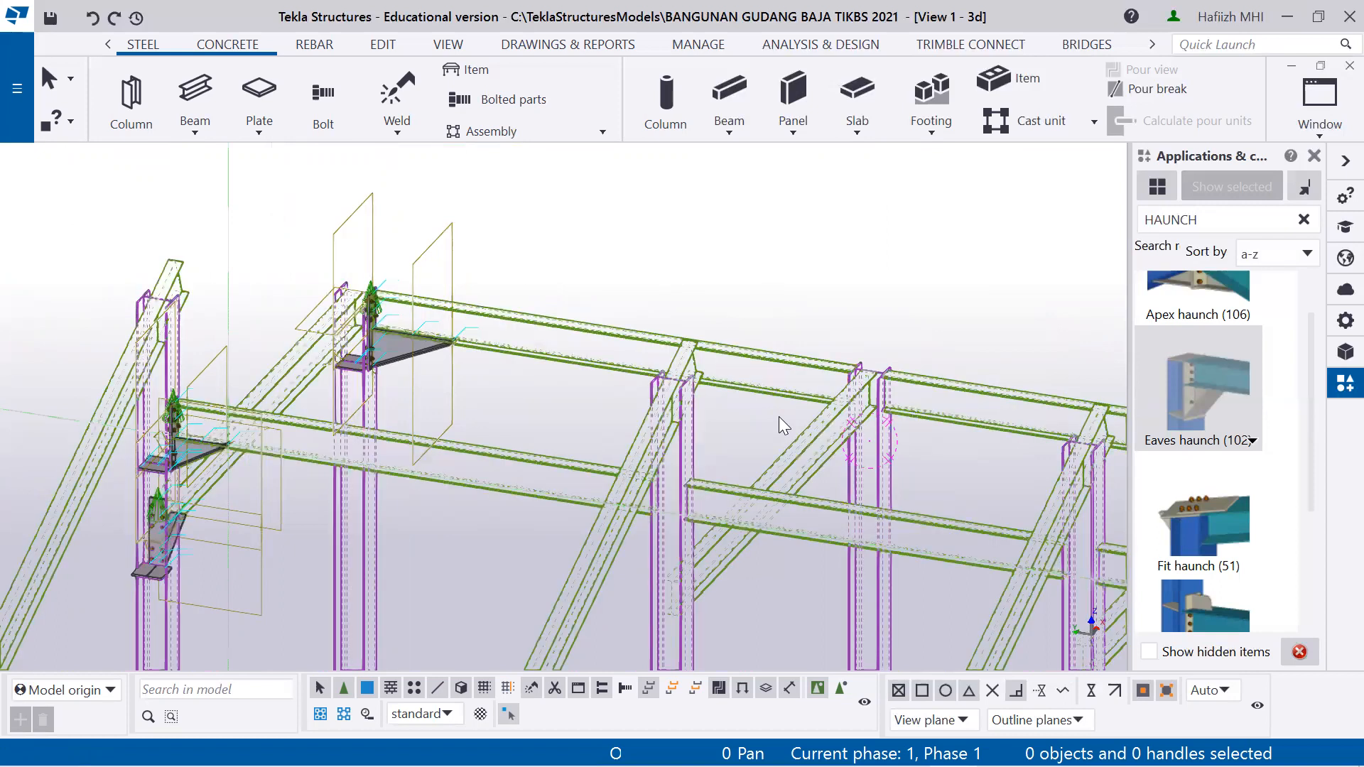
{"action": "key", "text": "ctrl+2"}
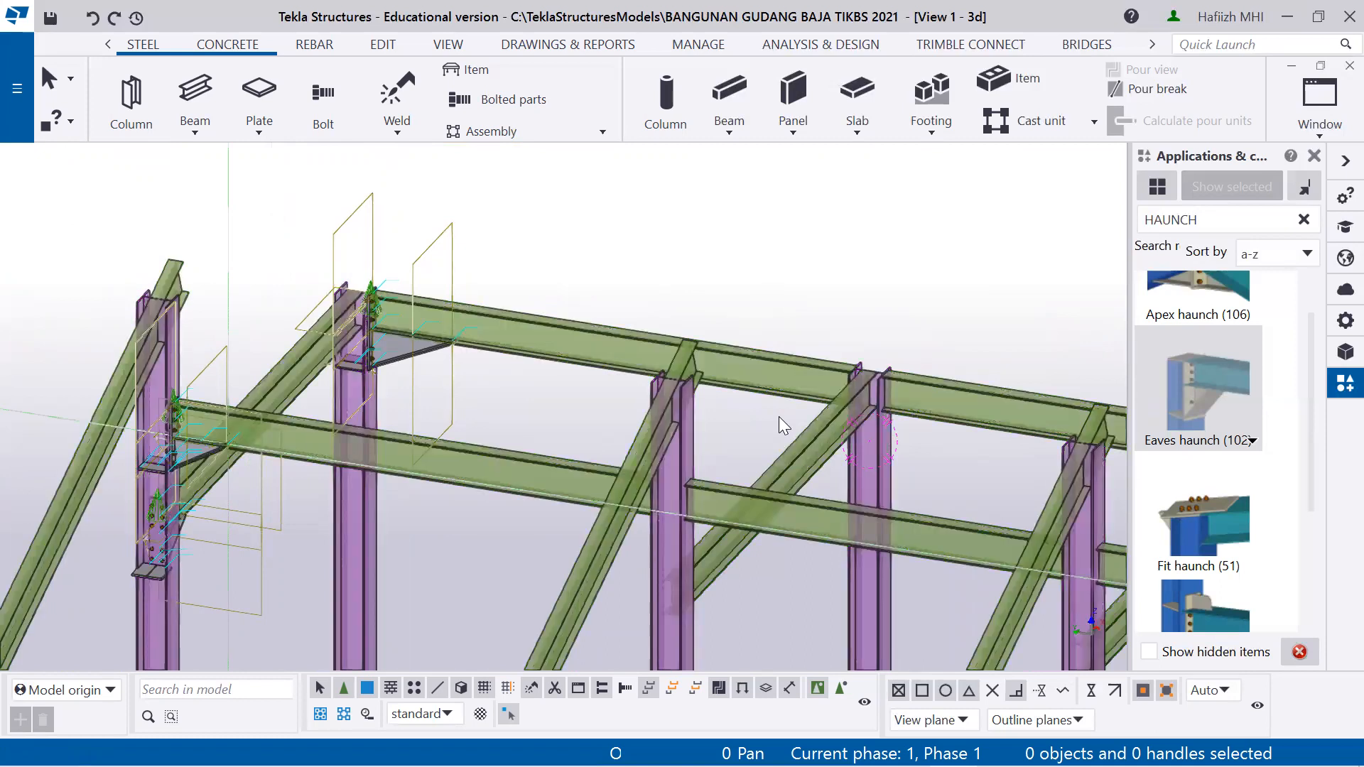
Switch the part representation through grayscale and full rendering to the mode that fades all unselected parts
{"action": "key", "text": "ctrl+3"}
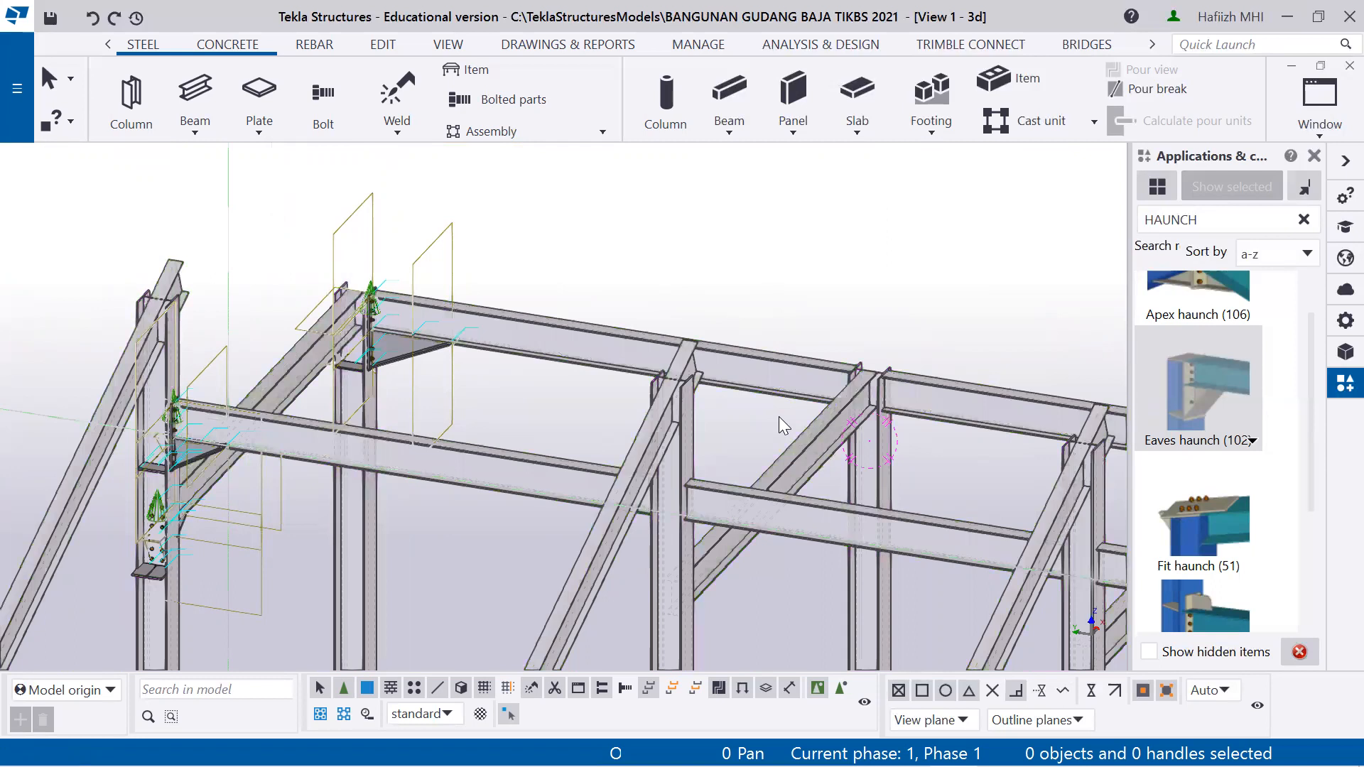
{"action": "key", "text": "ctrl+4"}
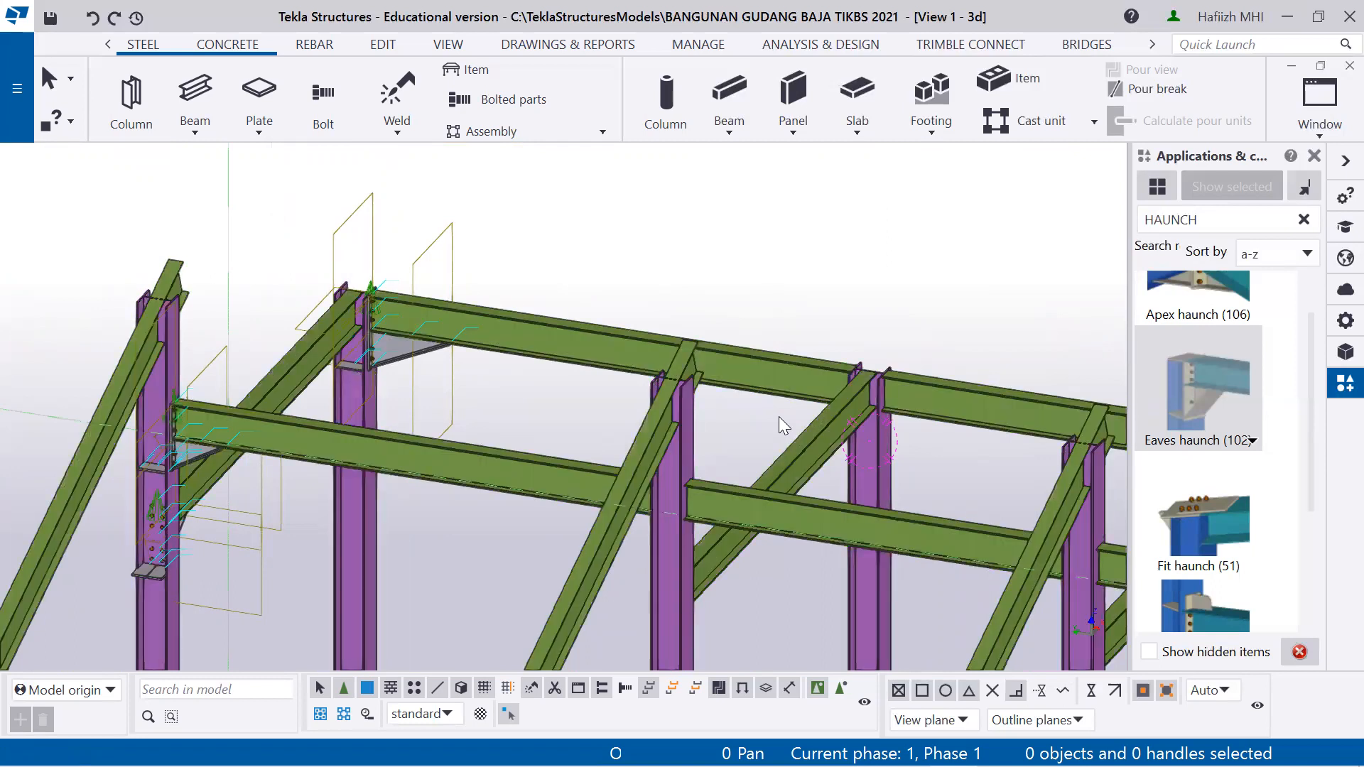
{"action": "key", "text": "ctrl+5"}
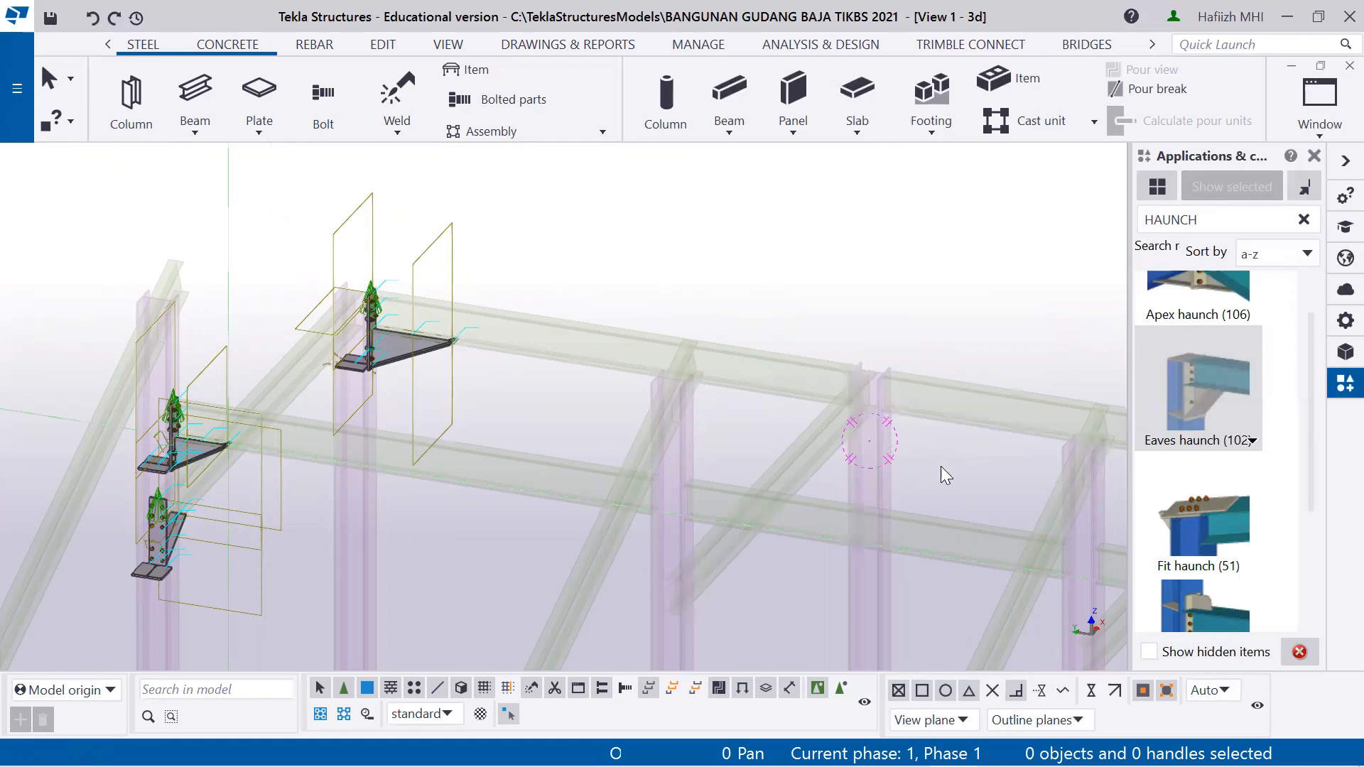
Add a Haunch (40) connection with column C-3 as main part and the beam spanning to column B-3 as secondary part
{"action": "scroll", "coordinate": [935, 454], "scroll_direction": "up", "scroll_amount": 5}
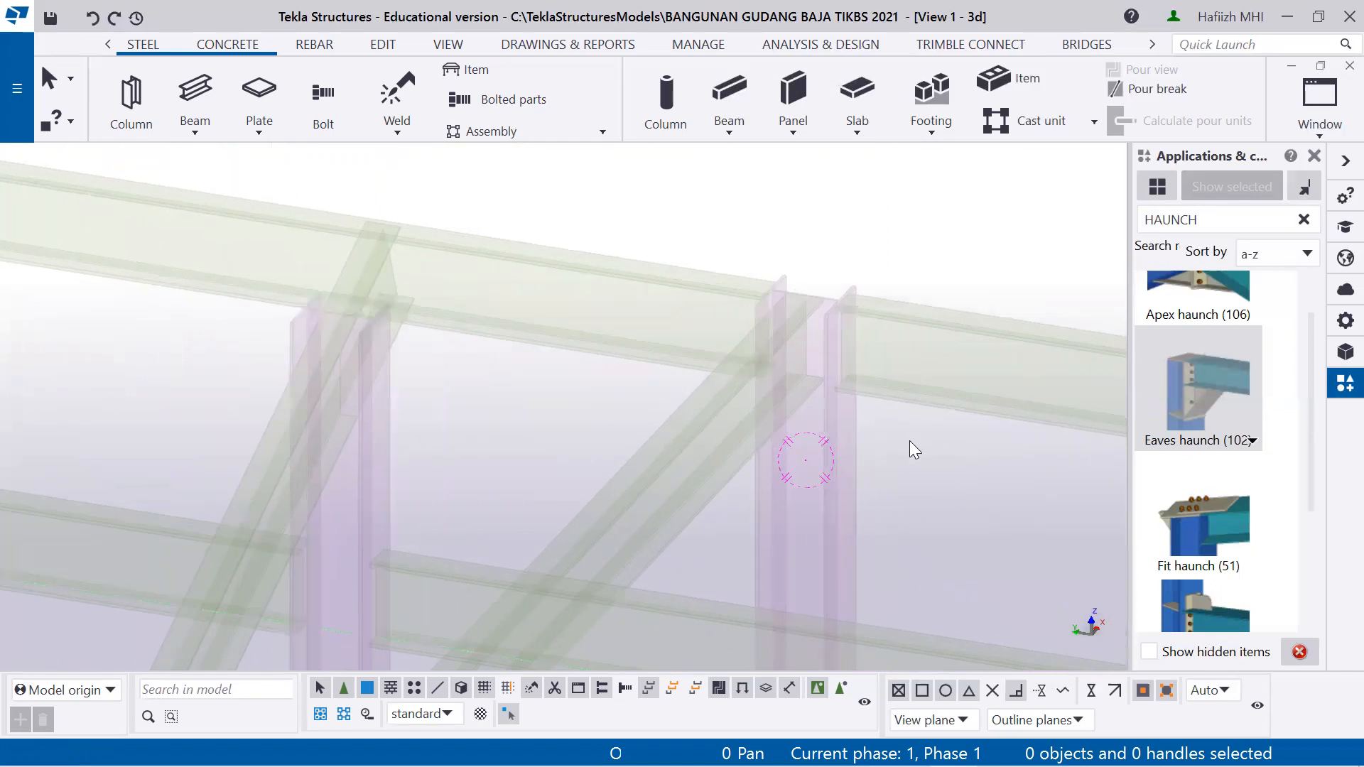
{"action": "scroll", "coordinate": [909, 441], "scroll_direction": "up", "scroll_amount": 2}
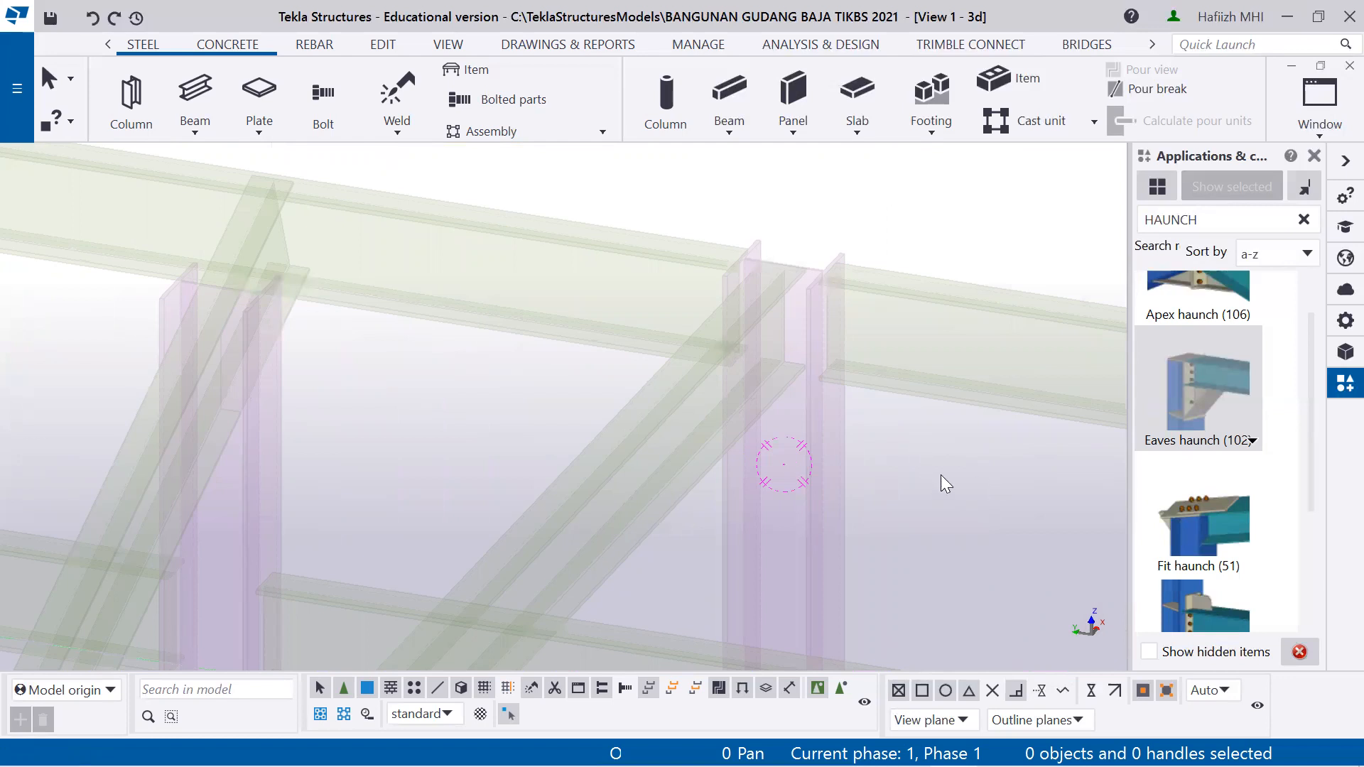
{"action": "left_click", "coordinate": [1199, 523]}
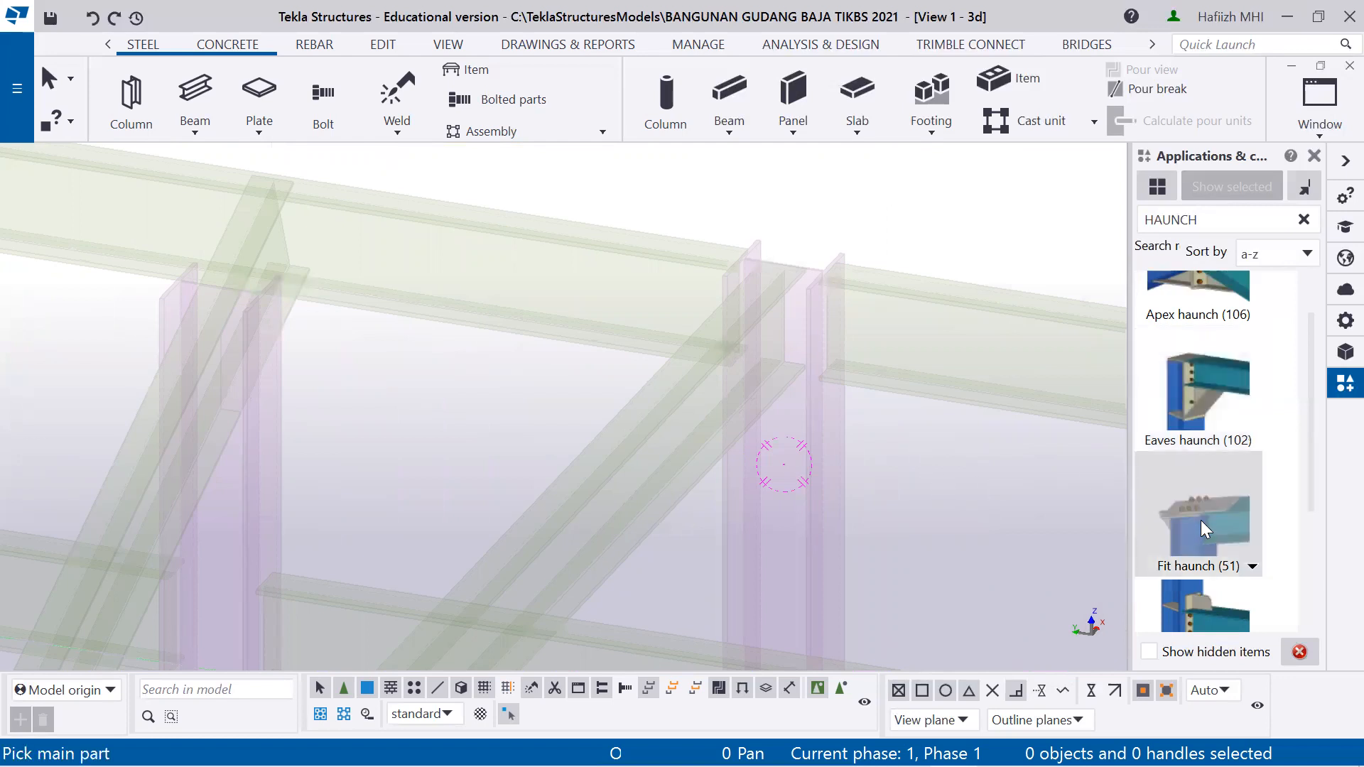
{"action": "scroll", "coordinate": [1200, 520], "scroll_direction": "down", "scroll_amount": 1}
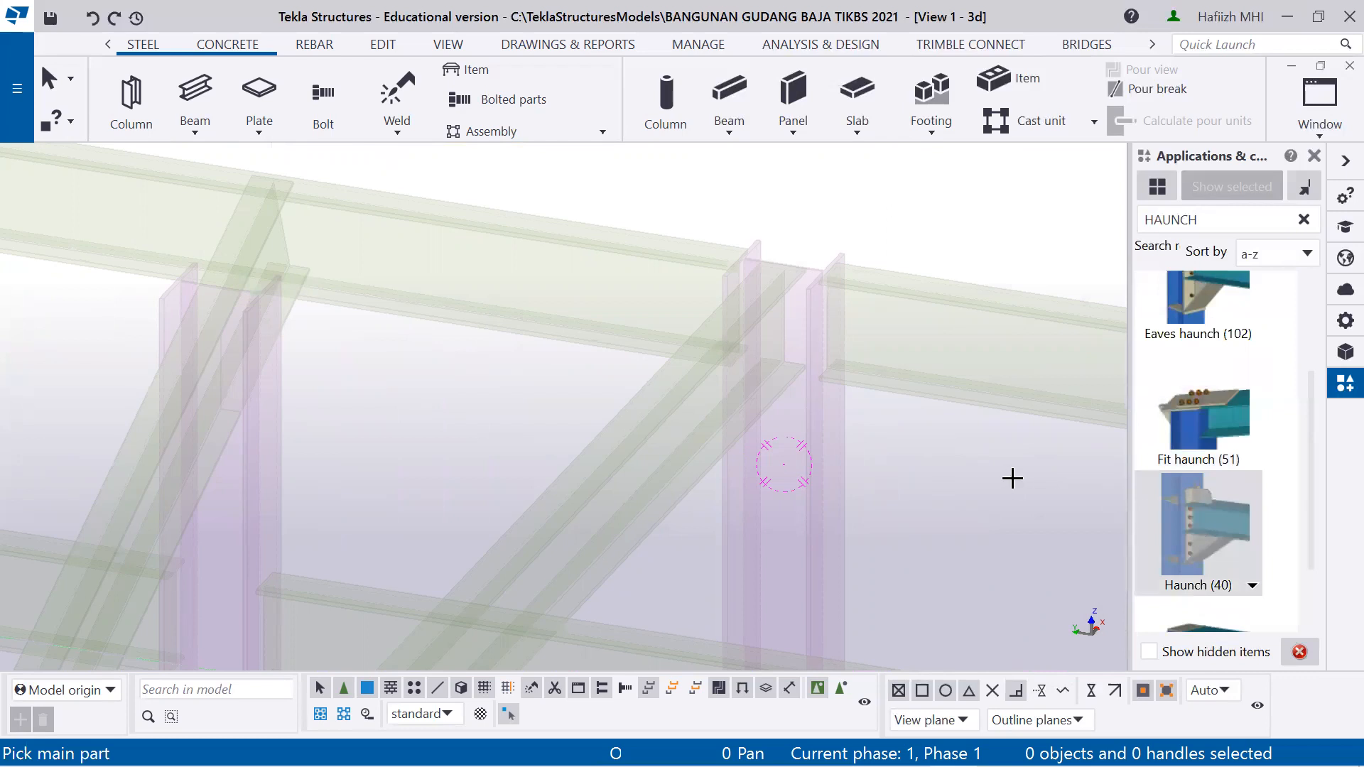
{"action": "left_click", "coordinate": [811, 527]}
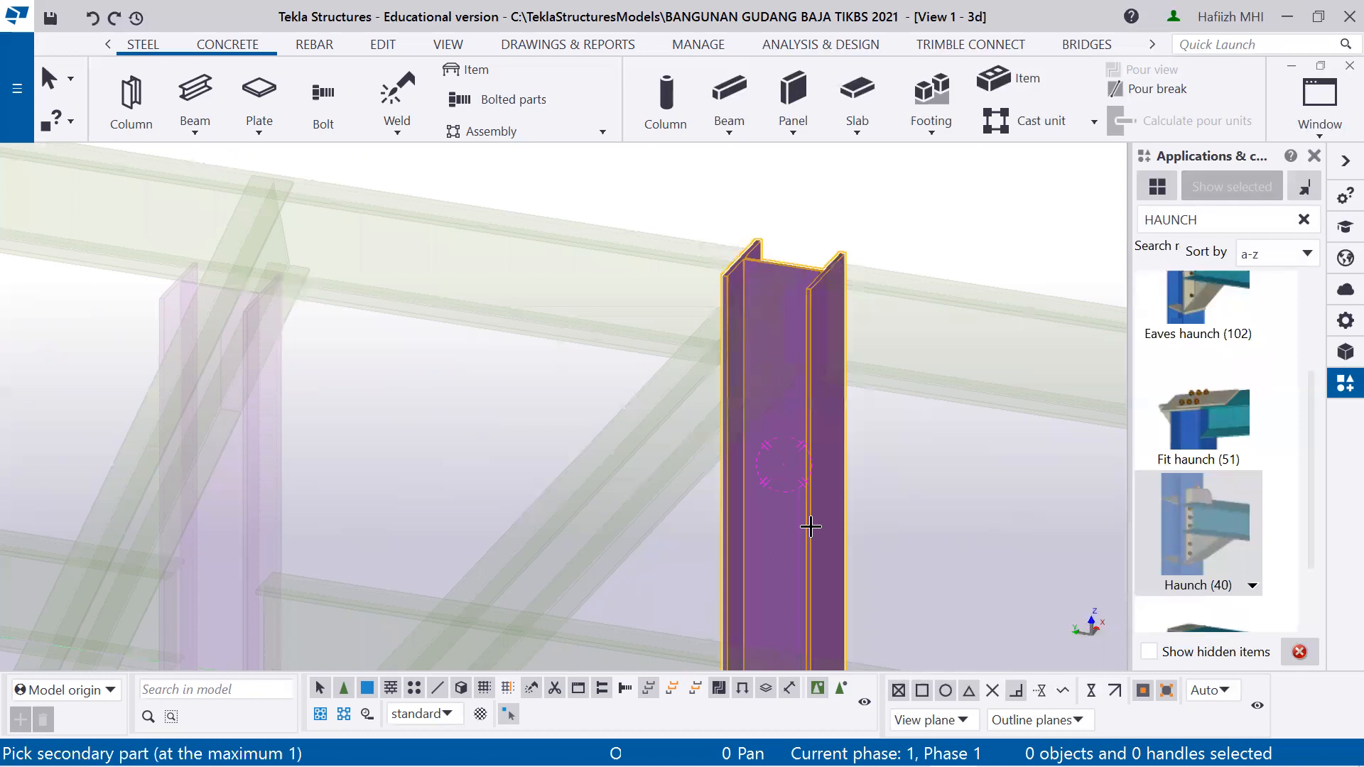
{"action": "left_click", "coordinate": [684, 399]}
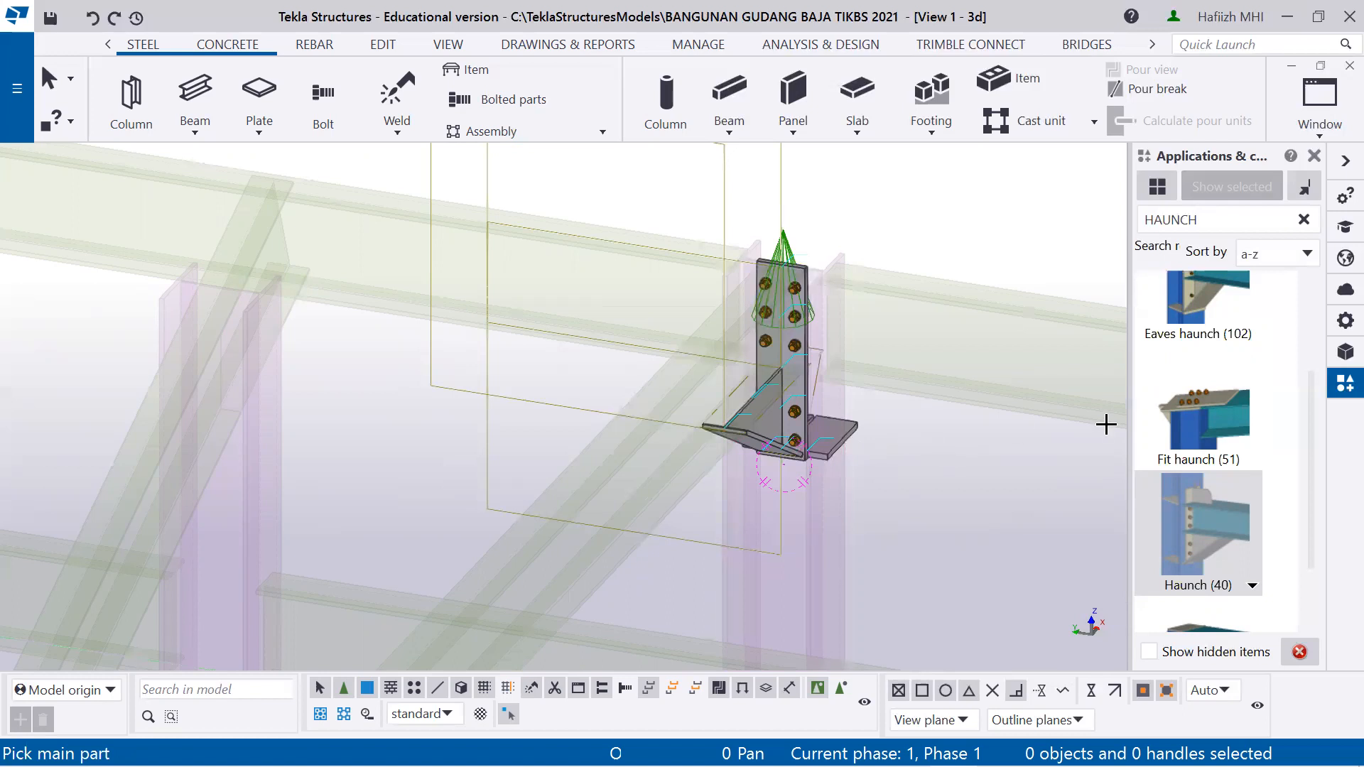
Add an Eaves haunch (102) connection with column C-3 as main part and the beam spanning to column C-2 as secondary part
{"action": "scroll", "coordinate": [1190, 389], "scroll_direction": "up", "scroll_amount": 3}
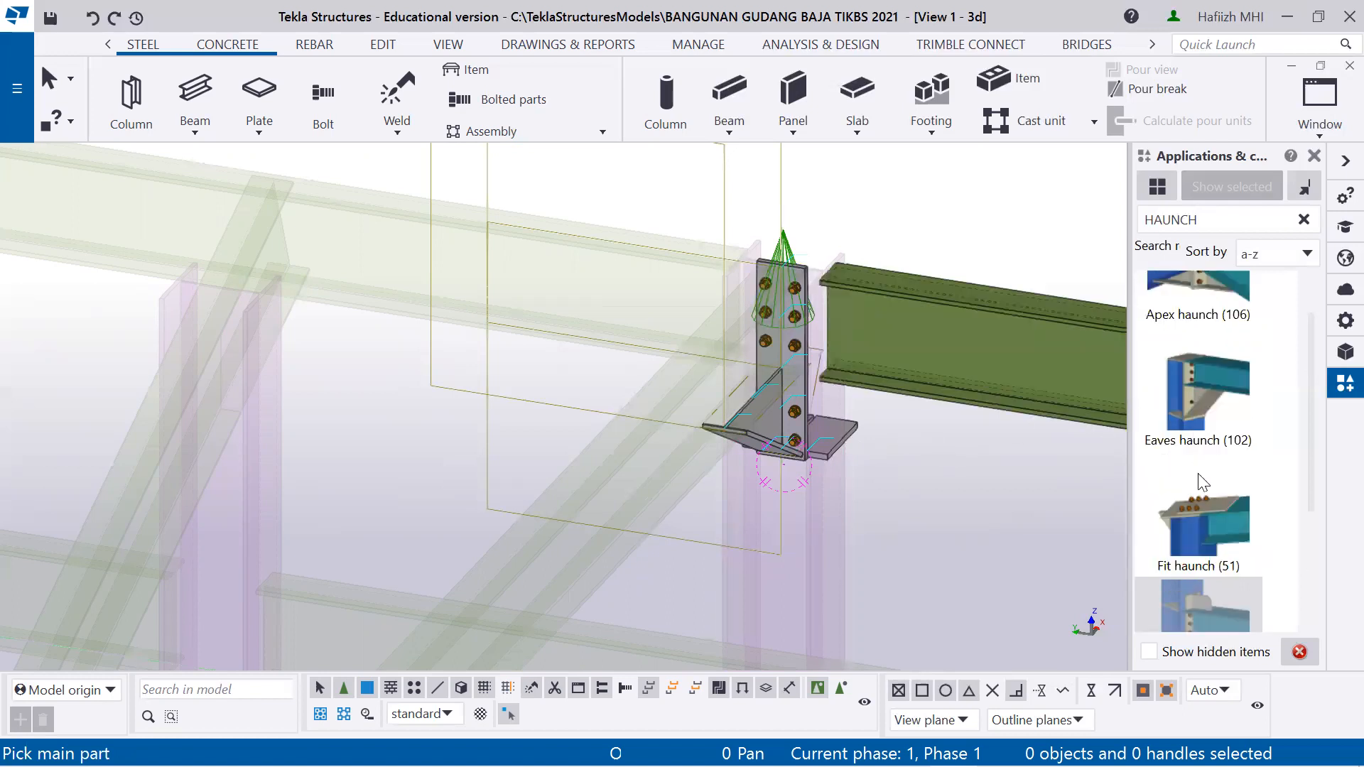
{"action": "left_click", "coordinate": [1199, 396]}
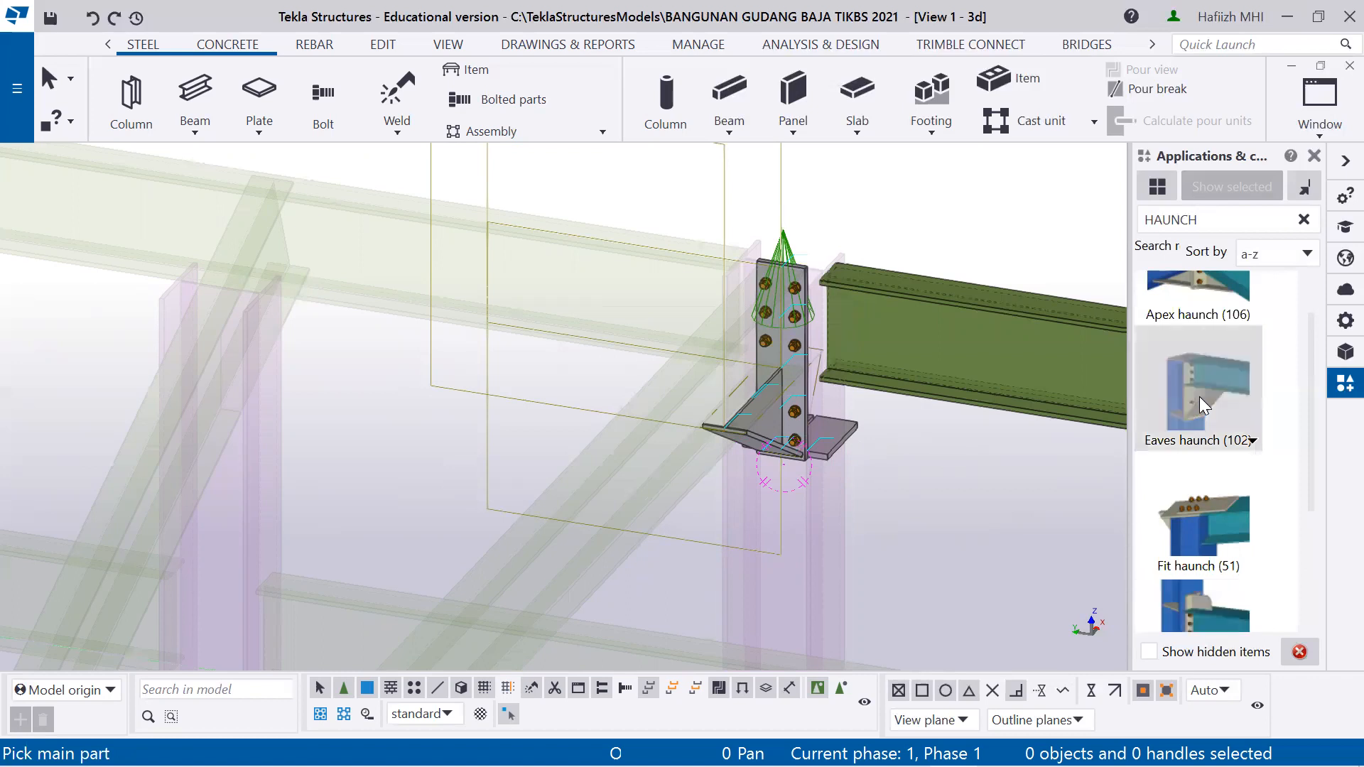
{"action": "left_click", "coordinate": [817, 567]}
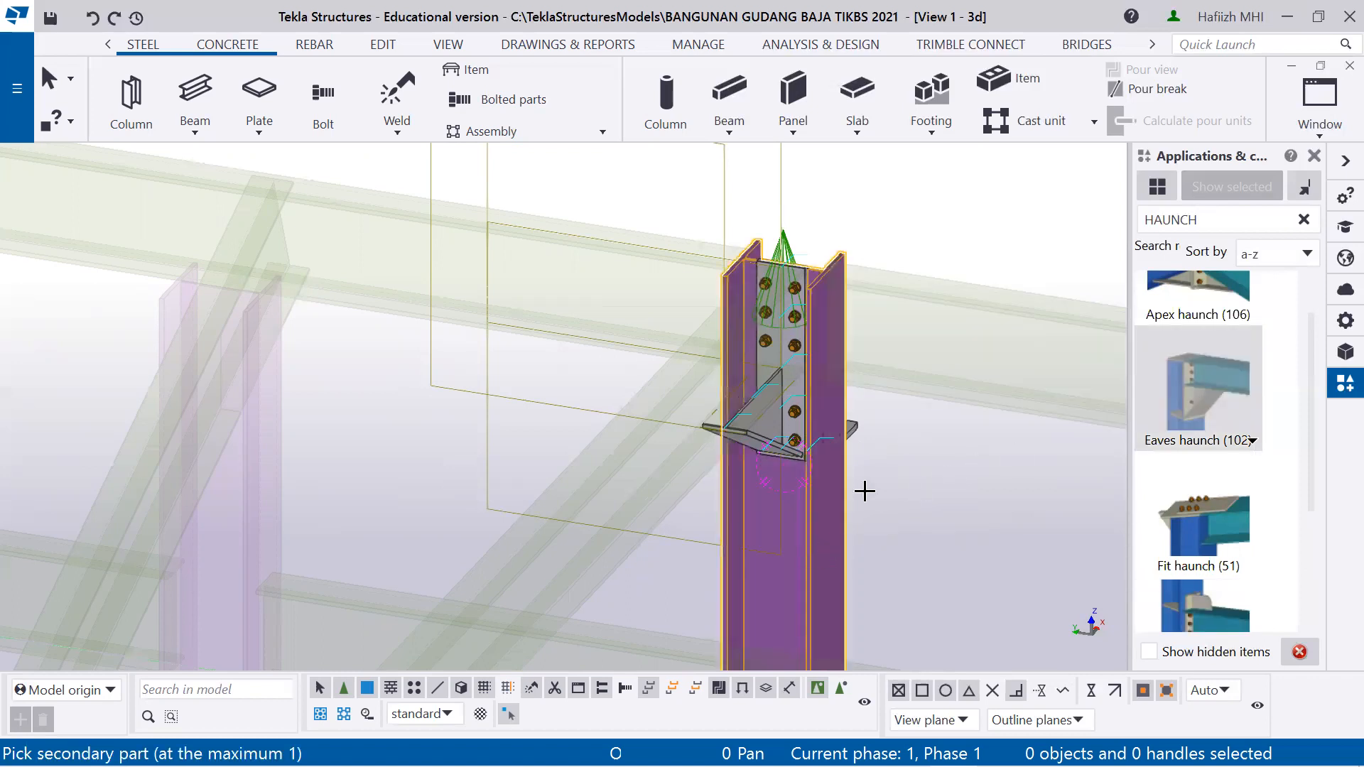
{"action": "left_click", "coordinate": [972, 306]}
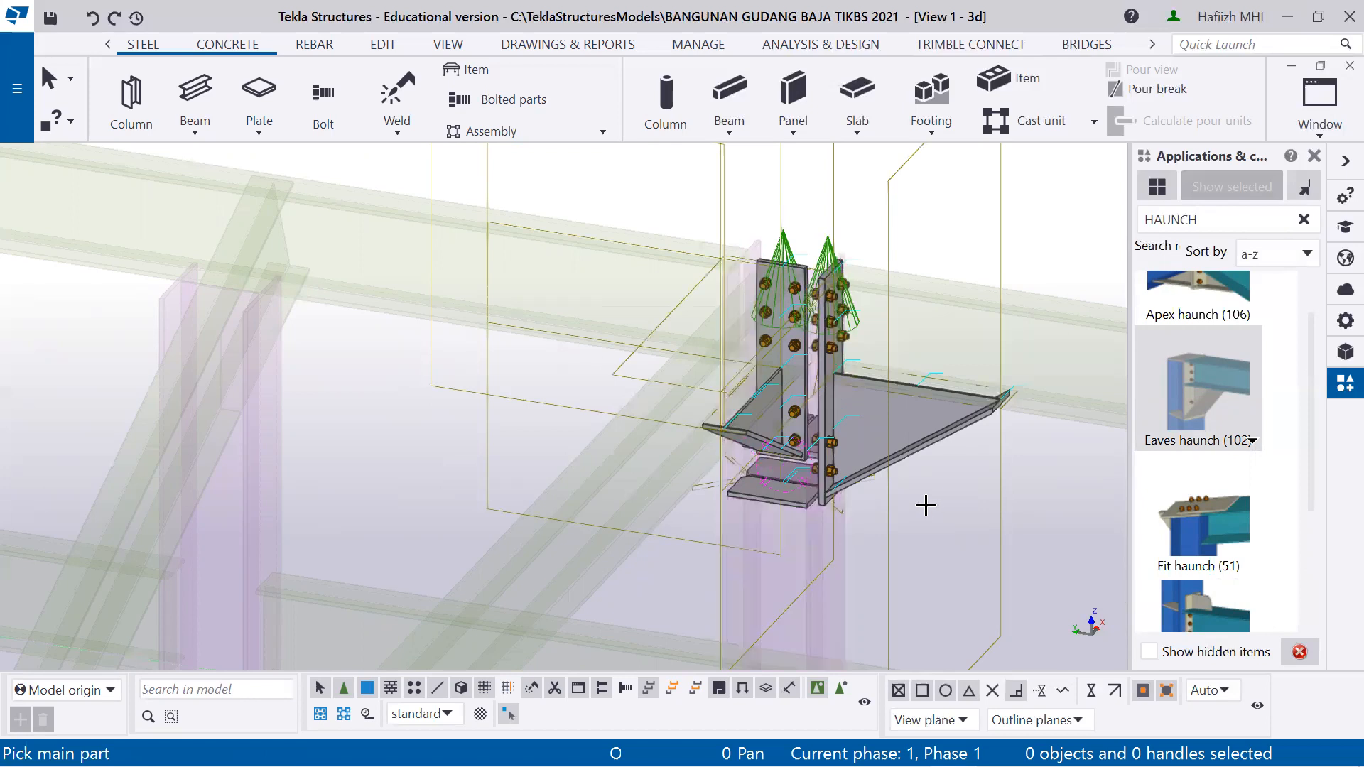
{"action": "key", "text": "Escape"}
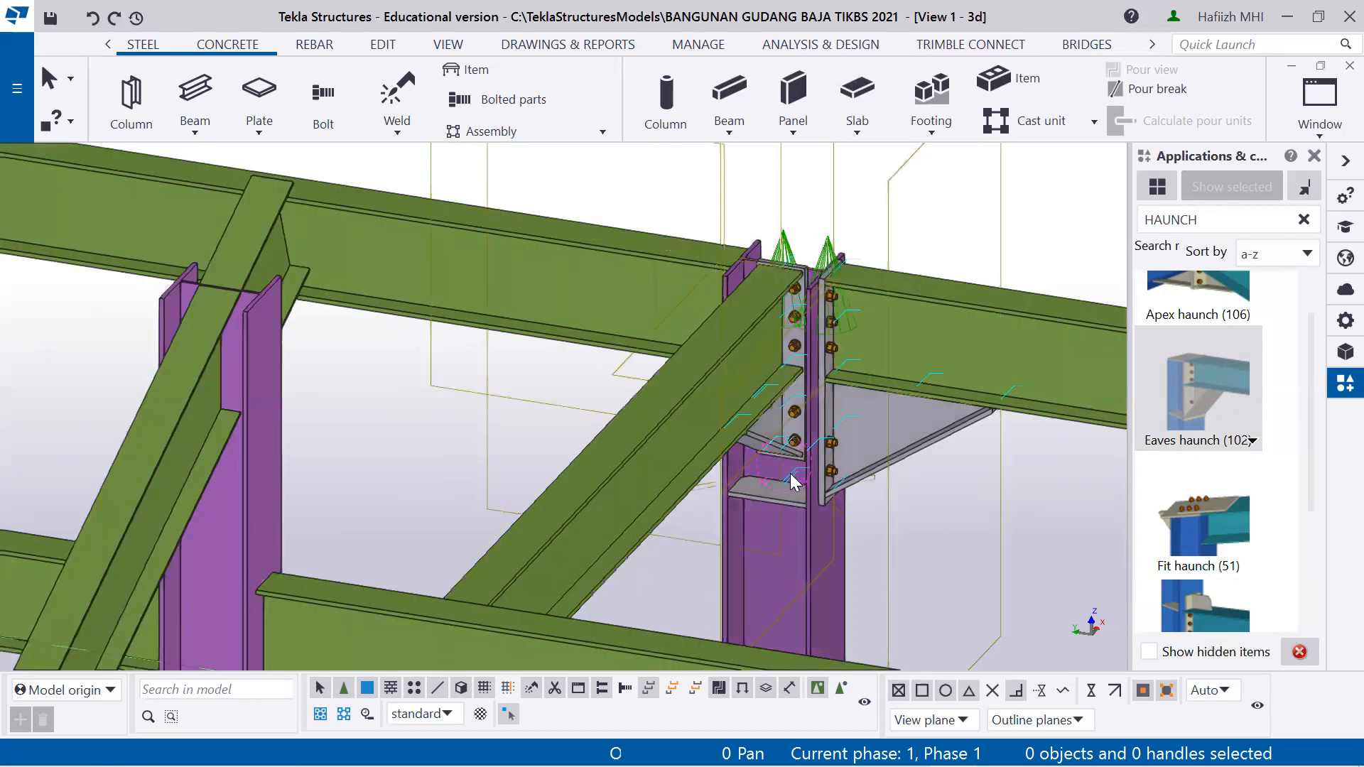
Examine the two haunch connections at column C-3 up close from several angles, with parts rendered and faded
{"action": "scroll", "coordinate": [789, 473], "scroll_direction": "up", "scroll_amount": 2}
{"action": "scroll", "coordinate": [796, 467], "scroll_direction": "up", "scroll_amount": 2}
{"action": "middle_click_drag", "start_coordinate": [824, 458], "coordinate": [797, 417], "text": "ctrl"}
{"action": "left_click_drag", "start_coordinate": [797, 417], "coordinate": [794, 417], "text": "ctrl"}
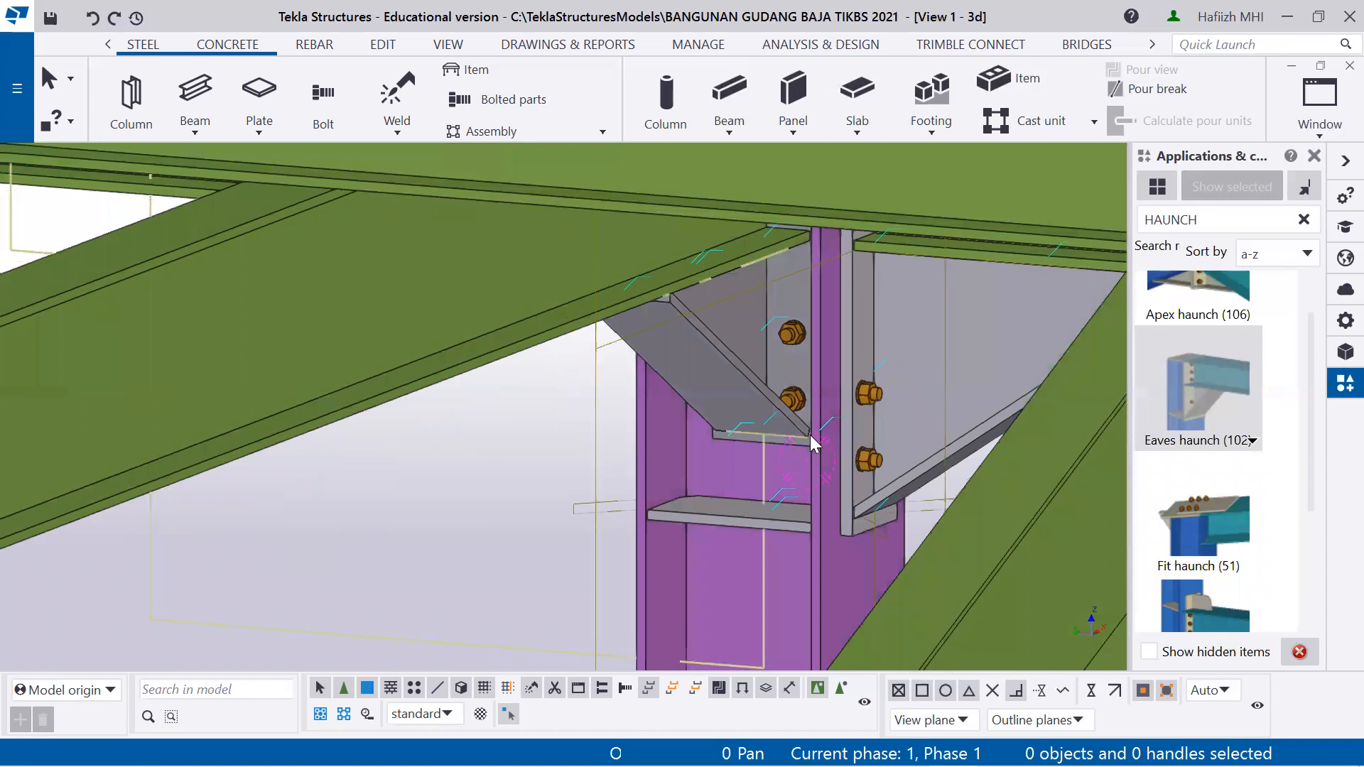
{"action": "key", "text": "ctrl+2"}
{"action": "middle_click_drag", "start_coordinate": [810, 480], "coordinate": [608, 461], "text": "ctrl"}
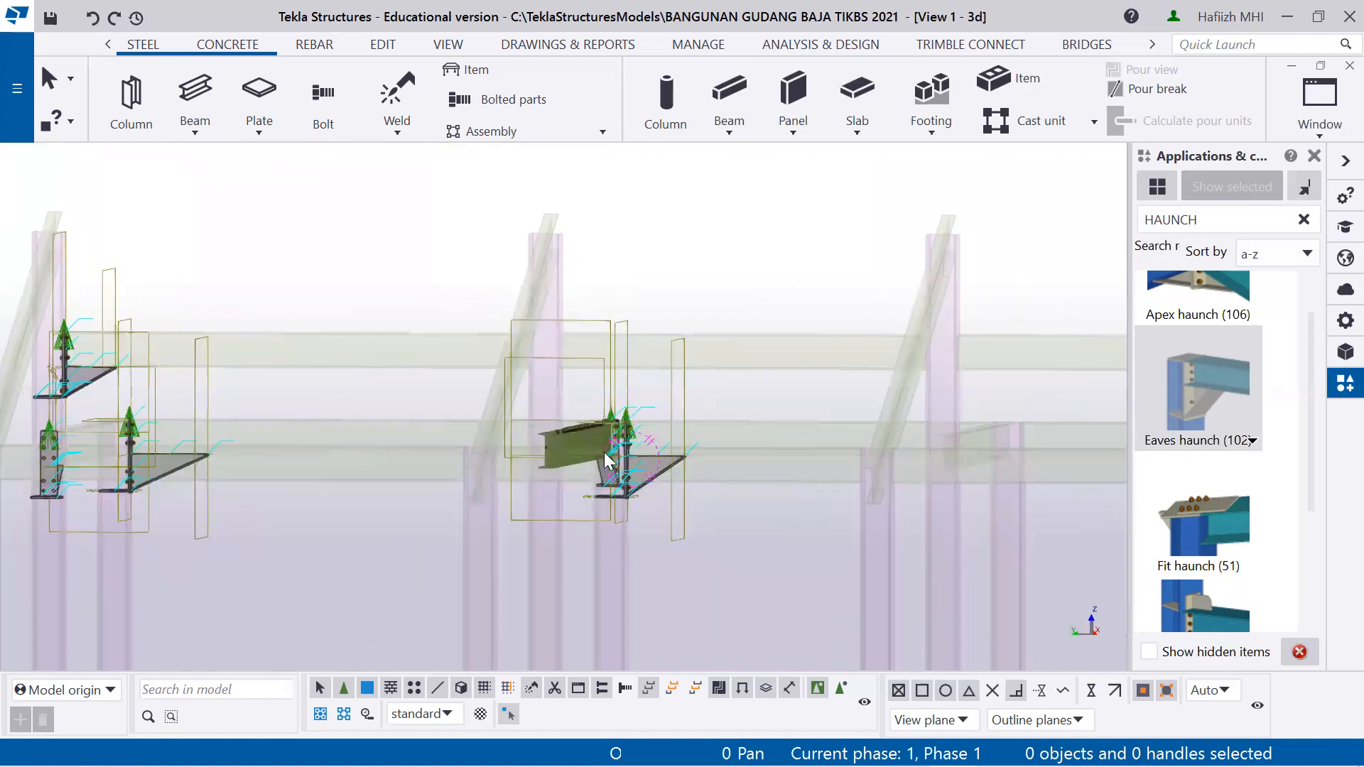
{"action": "scroll", "coordinate": [634, 469], "scroll_direction": "up", "scroll_amount": 5}
{"action": "scroll", "coordinate": [655, 470], "scroll_direction": "up", "scroll_amount": 5}
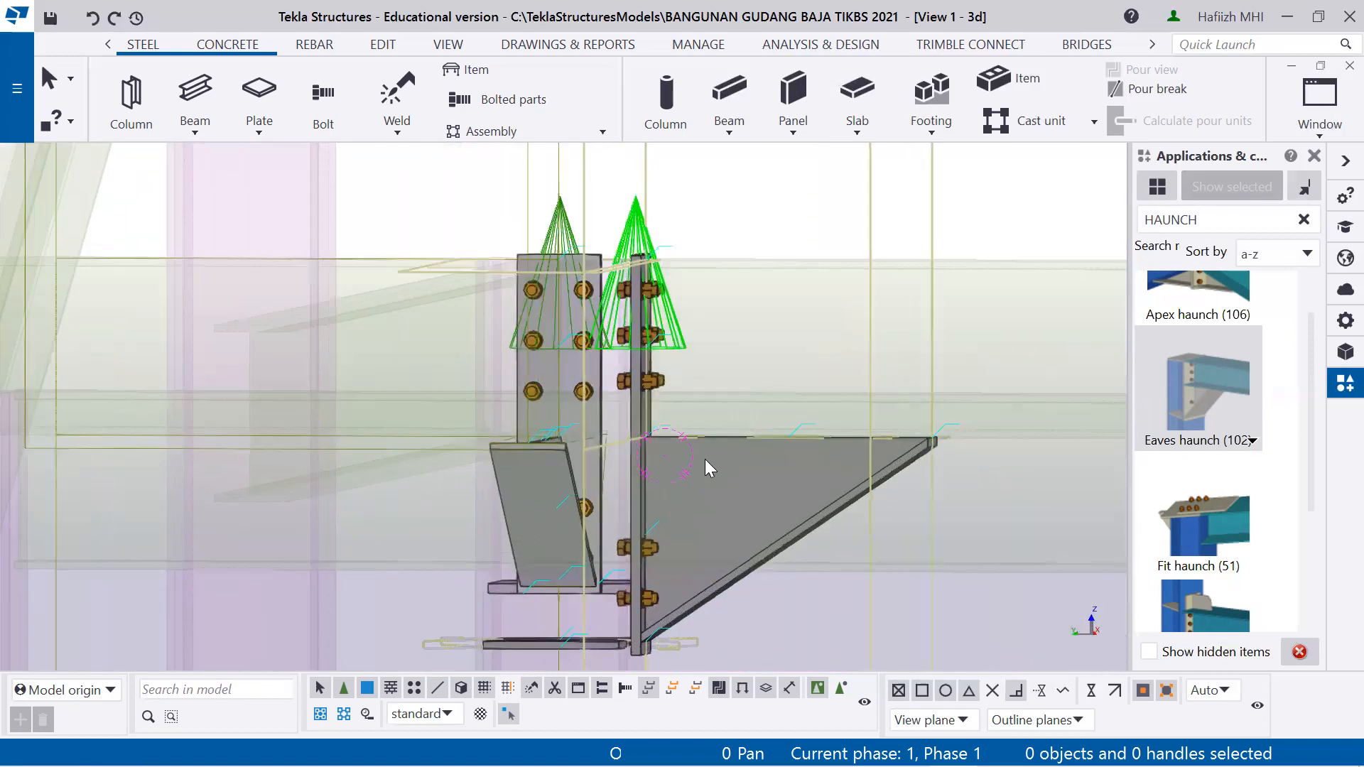
{"action": "middle_click_drag", "start_coordinate": [659, 458], "coordinate": [661, 458], "text": "ctrl"}
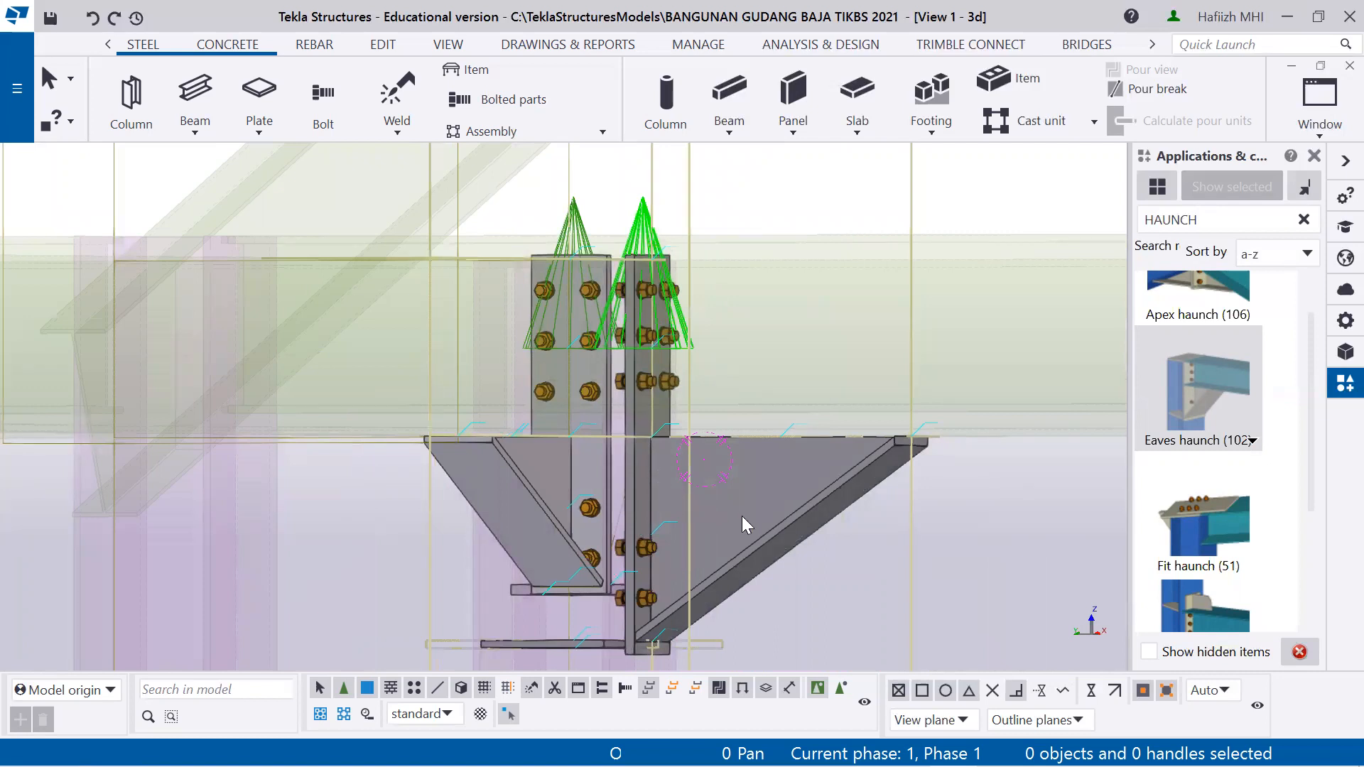
{"action": "middle_click_drag", "start_coordinate": [733, 514], "coordinate": [865, 506], "text": "ctrl"}
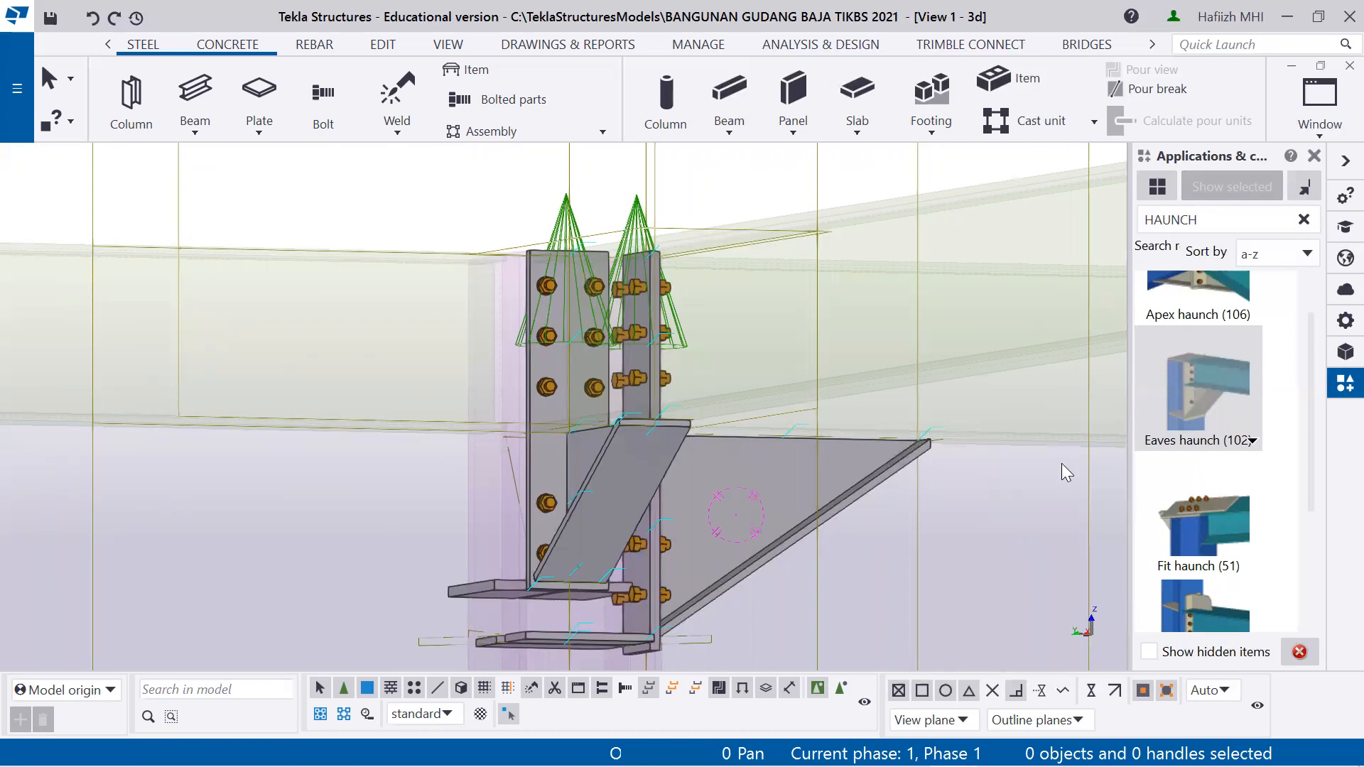
Add an Eaves haunch (102) connection with column C-3 as main part and the beam spanning to corner column C-4 as secondary part
{"action": "left_click", "coordinate": [474, 499]}
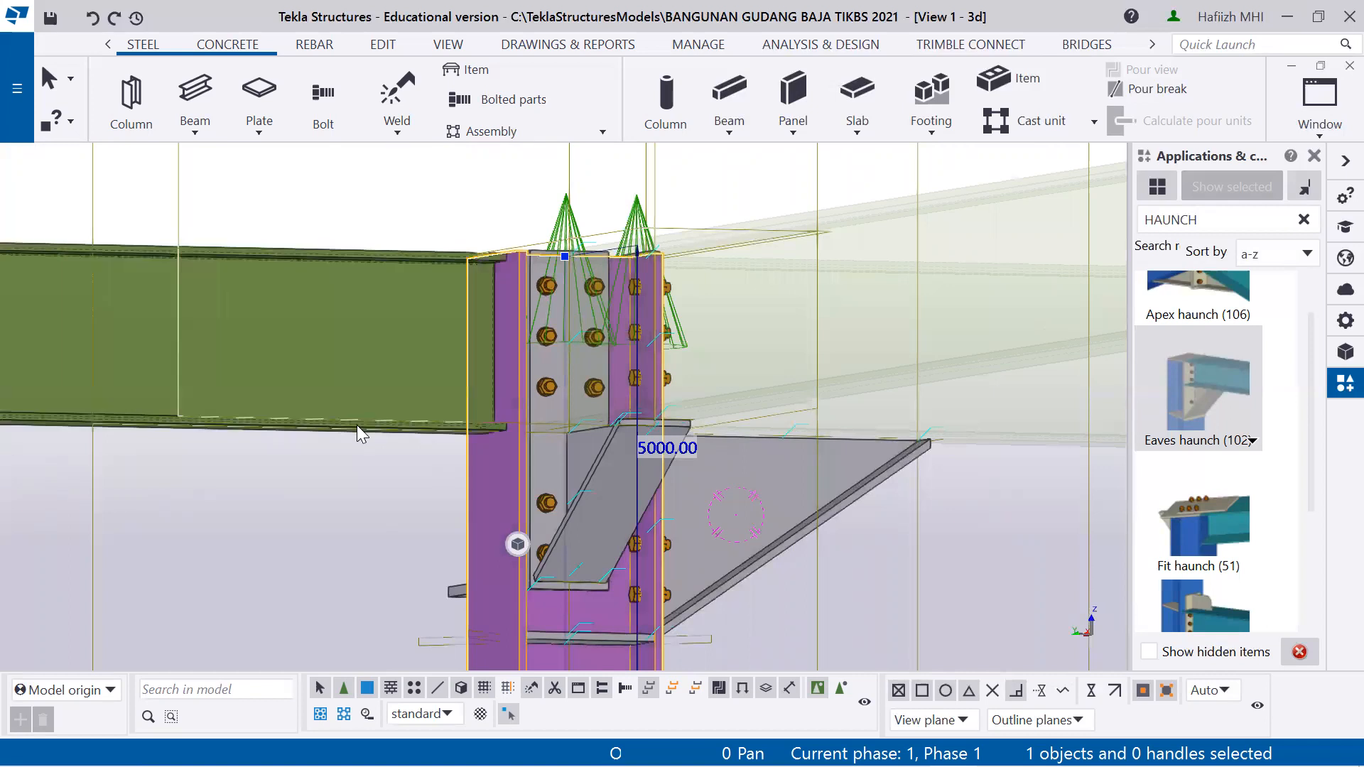
{"action": "left_click", "coordinate": [357, 428]}
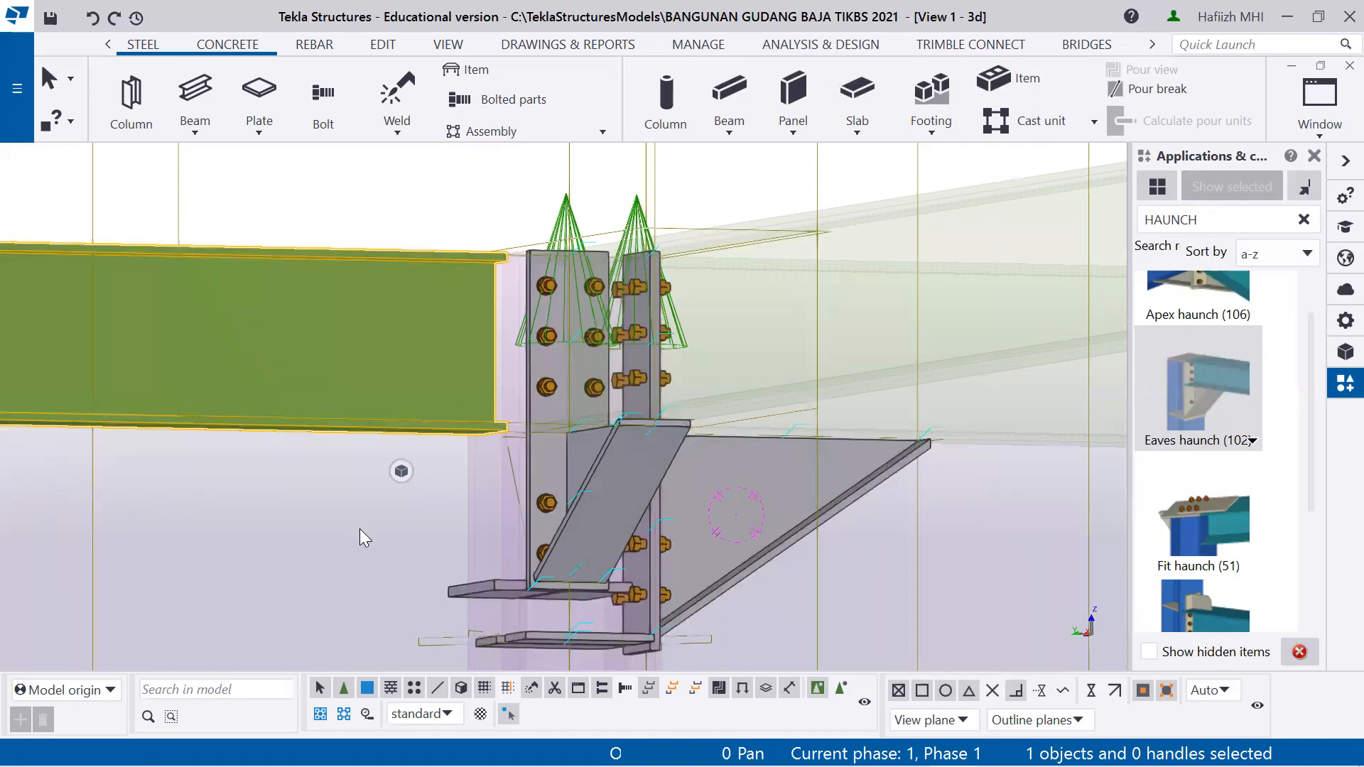
{"action": "left_click", "coordinate": [1196, 399]}
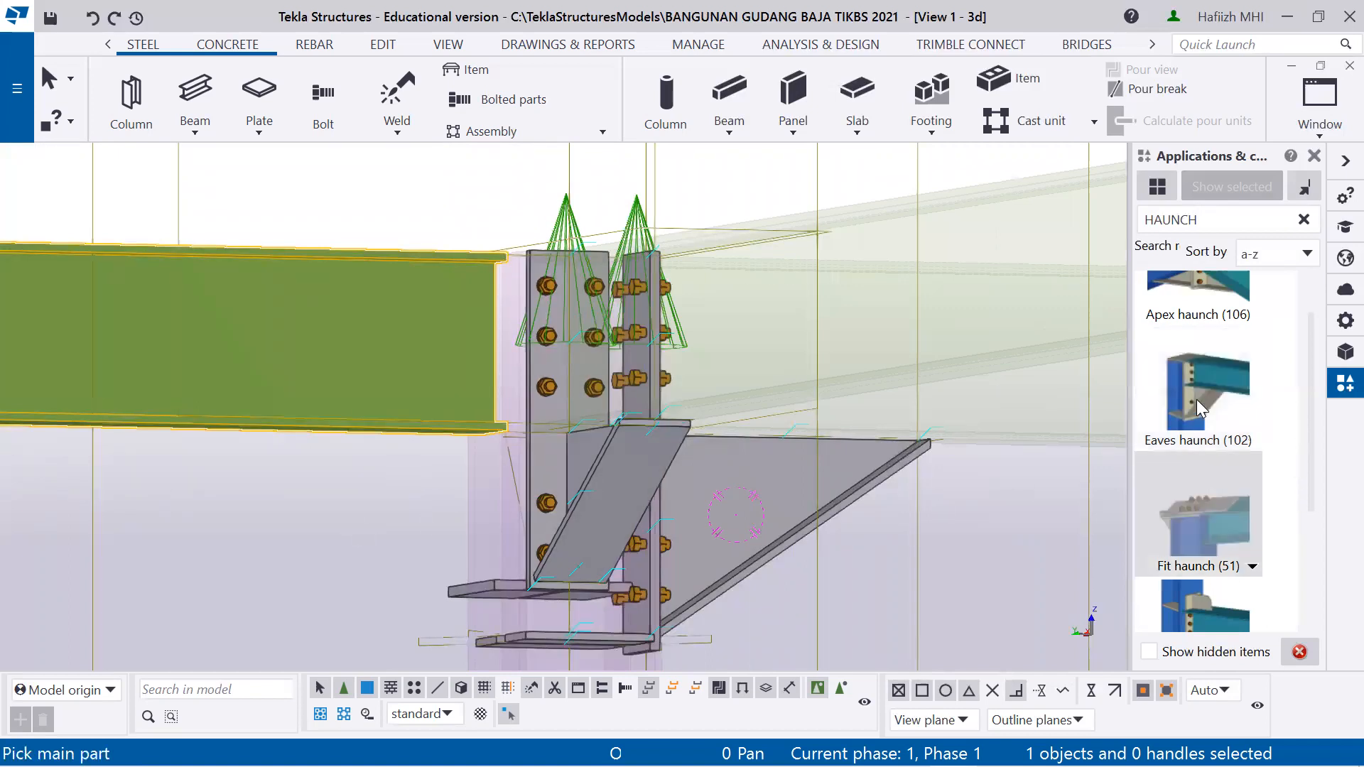
{"action": "left_click", "coordinate": [475, 520]}
{"action": "left_click", "coordinate": [425, 434]}
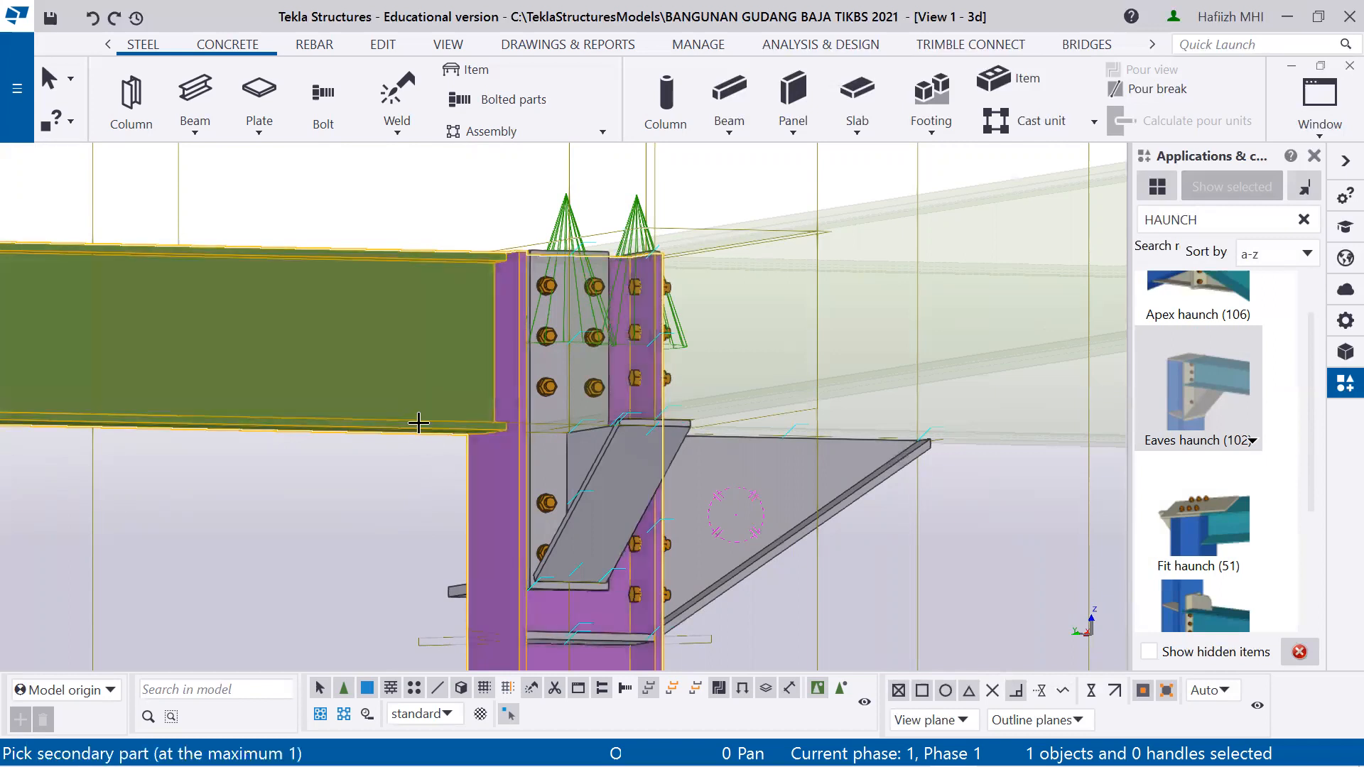
{"action": "middle_click_drag", "start_coordinate": [469, 521], "coordinate": [466, 617], "text": "ctrl"}
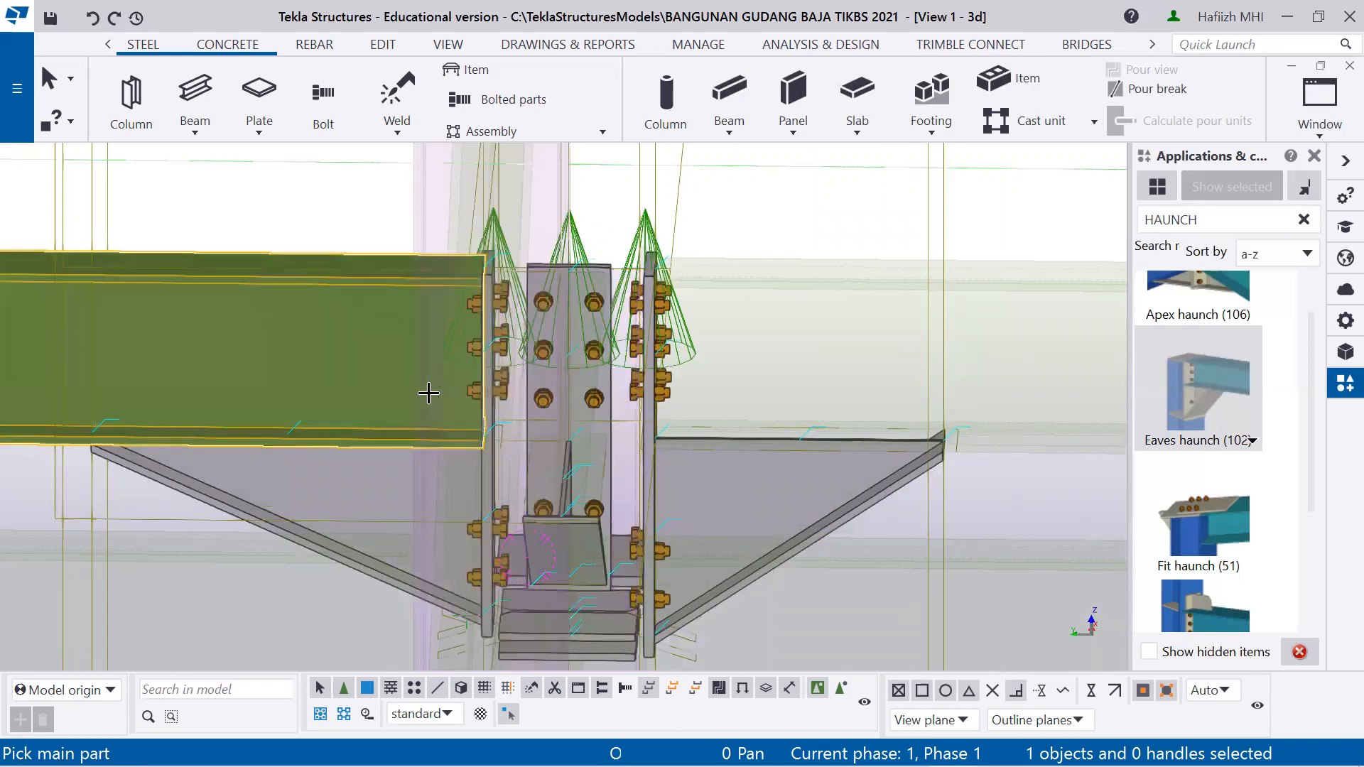
Examine the haunch connections around column C-3 and their arrangement across the whole warehouse frame from different sides
{"action": "middle_click_drag", "start_coordinate": [445, 399], "coordinate": [737, 390], "text": "ctrl"}
{"action": "middle_click_drag", "start_coordinate": [327, 581], "coordinate": [316, 605], "text": "ctrl"}
{"action": "scroll", "coordinate": [315, 605], "scroll_direction": "down", "scroll_amount": 10}
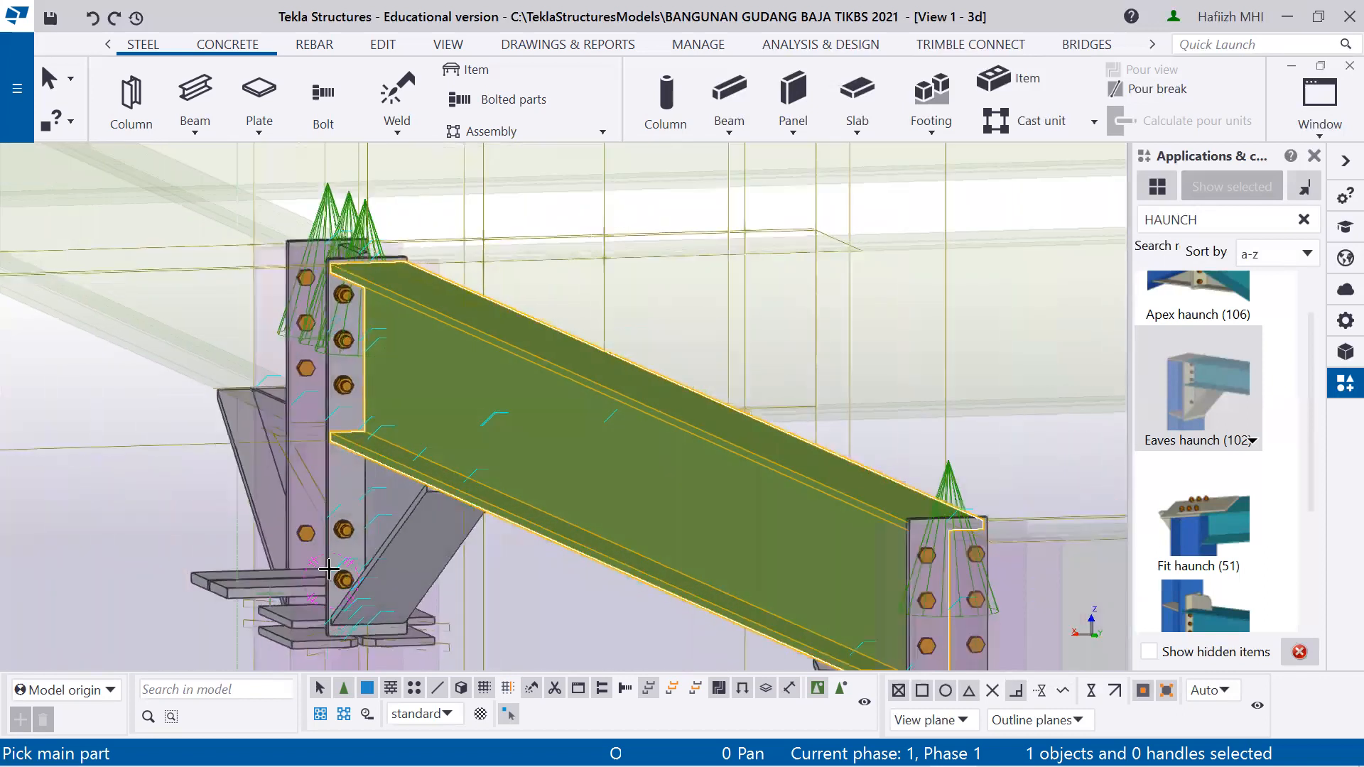
{"action": "scroll", "coordinate": [376, 527], "scroll_direction": "down", "scroll_amount": 2}
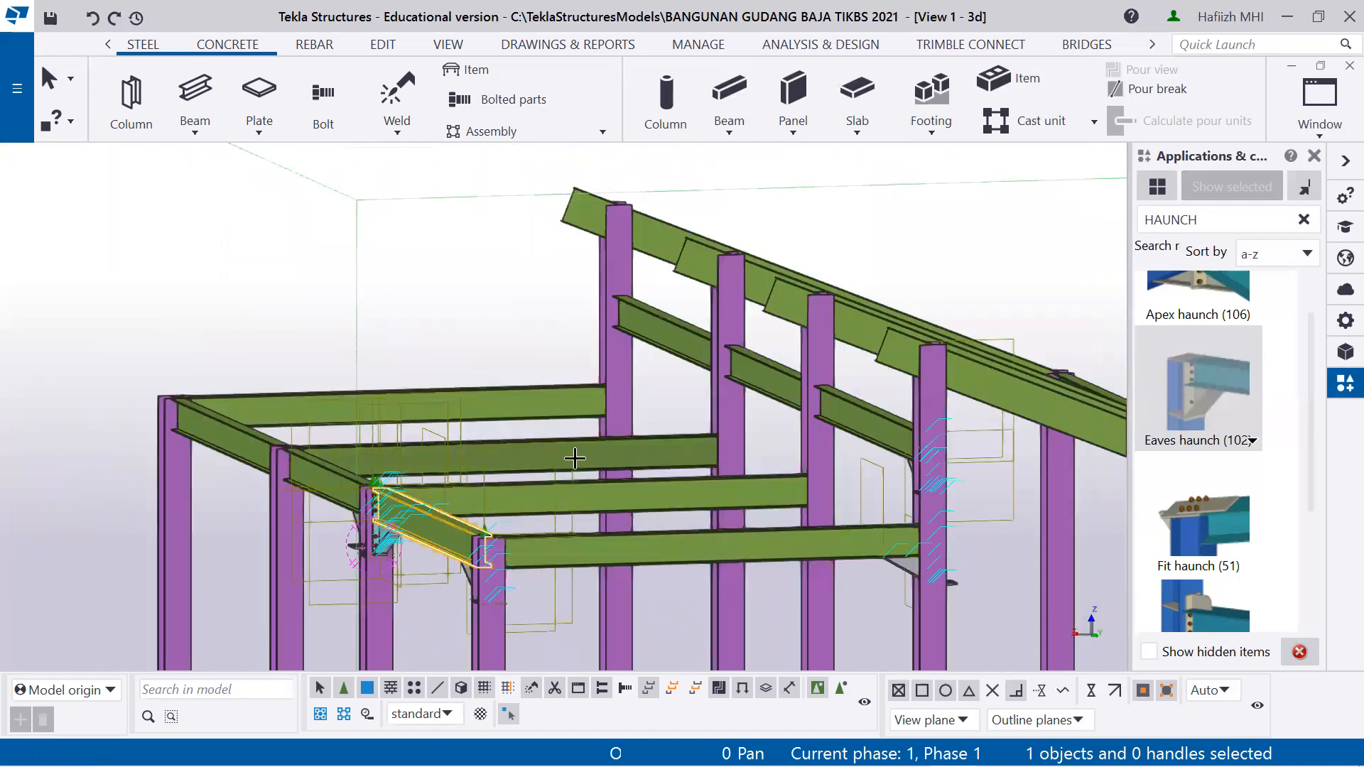
{"action": "scroll", "coordinate": [576, 459], "scroll_direction": "up", "scroll_amount": 5}
{"action": "middle_click_drag", "start_coordinate": [639, 497], "coordinate": [838, 466], "text": "ctrl"}
{"action": "scroll", "coordinate": [834, 466], "scroll_direction": "down", "scroll_amount": 2}
{"action": "scroll", "coordinate": [726, 488], "scroll_direction": "down", "scroll_amount": 3}
{"action": "middle_click_drag", "start_coordinate": [718, 490], "coordinate": [789, 588], "text": "ctrl"}
{"action": "scroll", "coordinate": [770, 441], "scroll_direction": "up", "scroll_amount": 4}
{"action": "scroll", "coordinate": [661, 325], "scroll_direction": "up", "scroll_amount": 2}
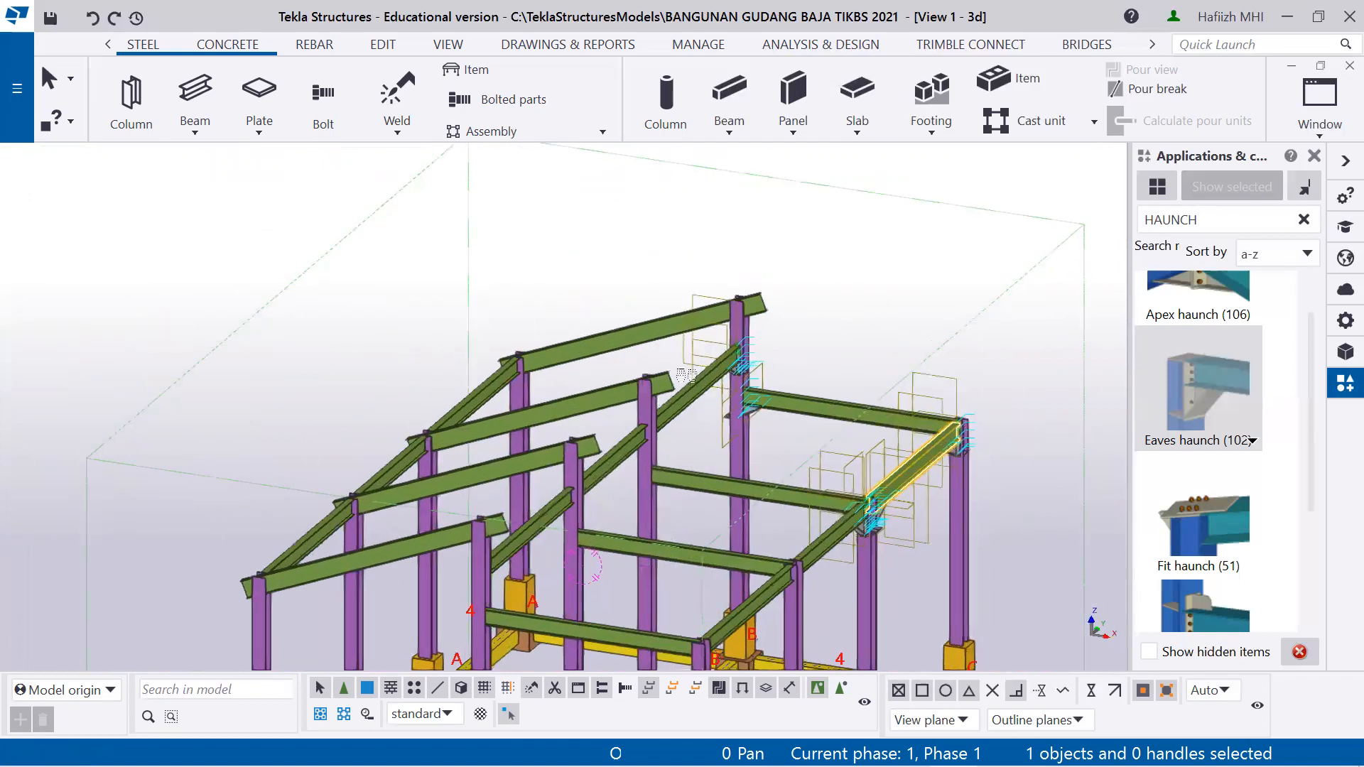
Open the settings of the Haunch (40) connection joining column B-4 with the beam that runs to column C-4
{"action": "scroll", "coordinate": [662, 324], "scroll_direction": "up", "scroll_amount": 3}
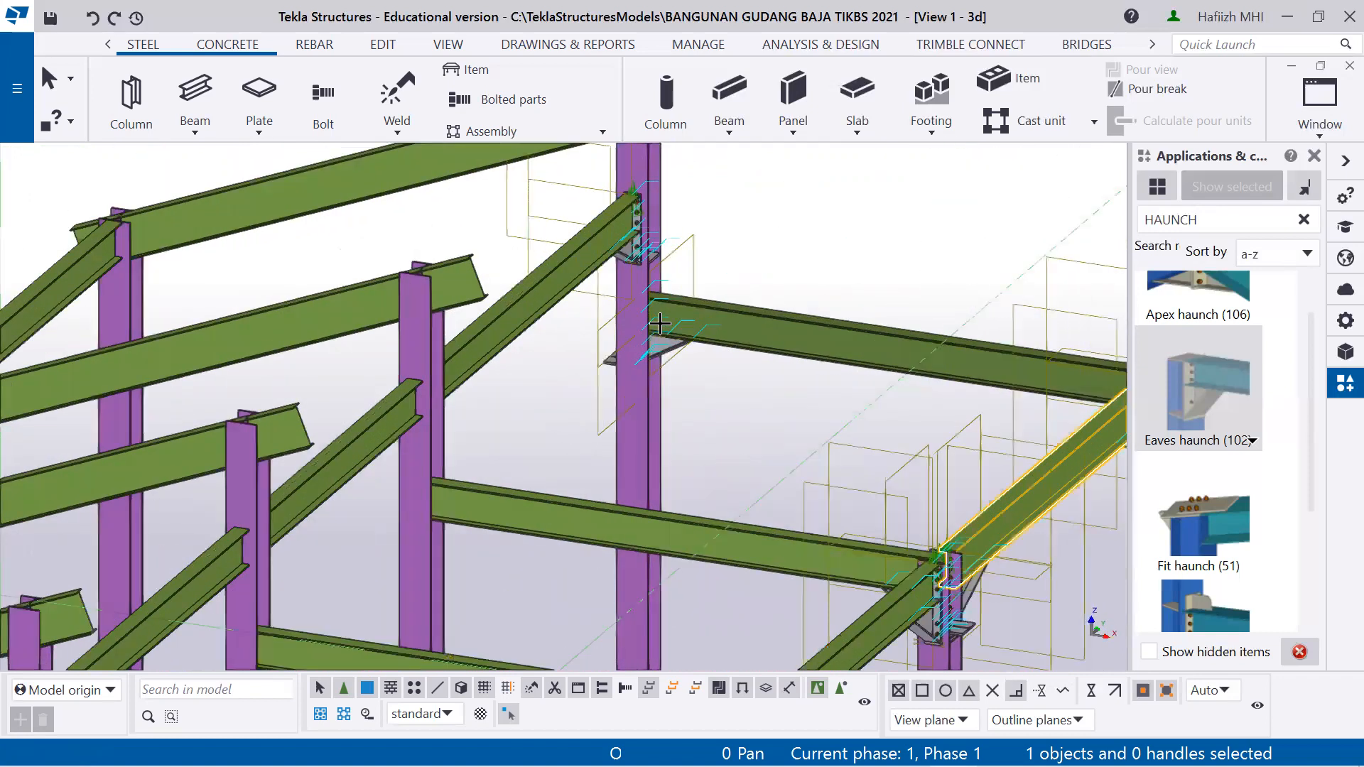
{"action": "scroll", "coordinate": [660, 324], "scroll_direction": "up", "scroll_amount": 4}
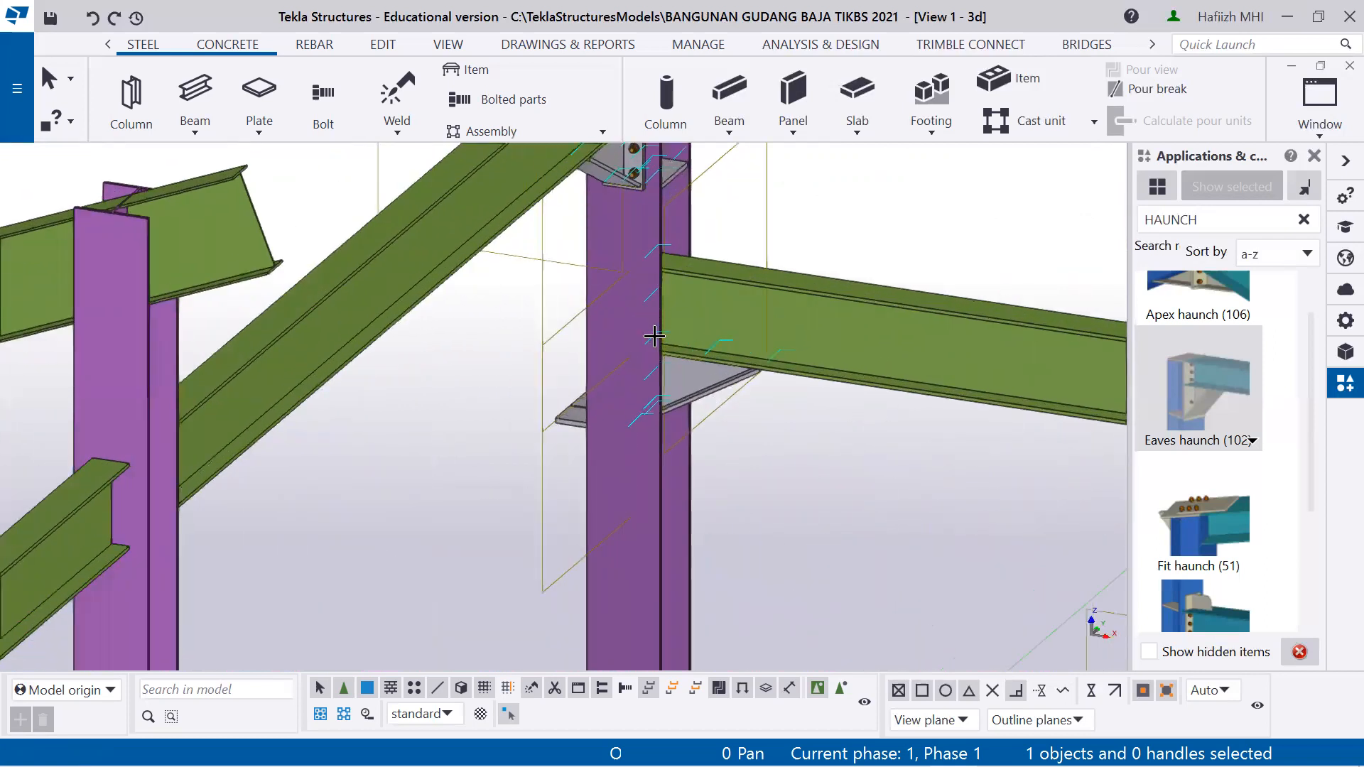
{"action": "left_click", "coordinate": [713, 346]}
{"action": "left_click", "coordinate": [713, 346]}
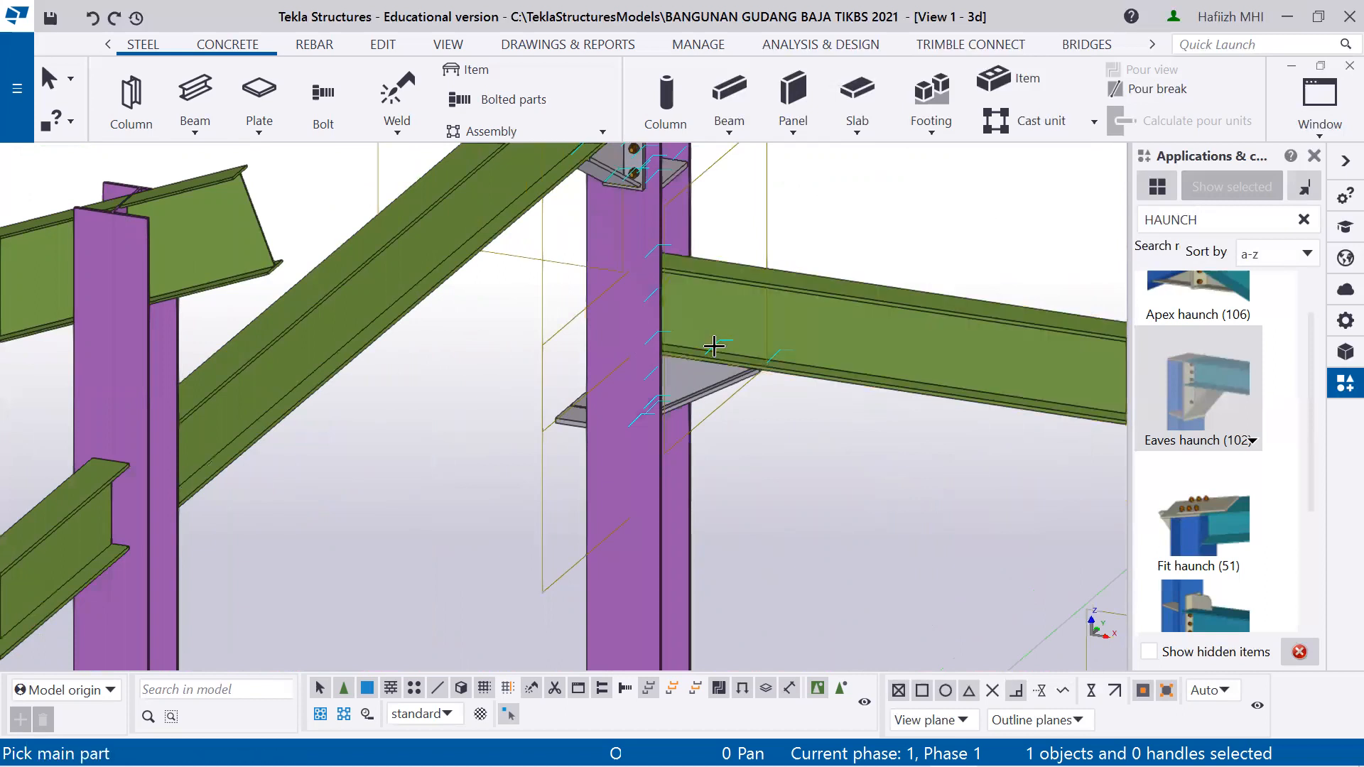
{"action": "key", "text": "Escape"}
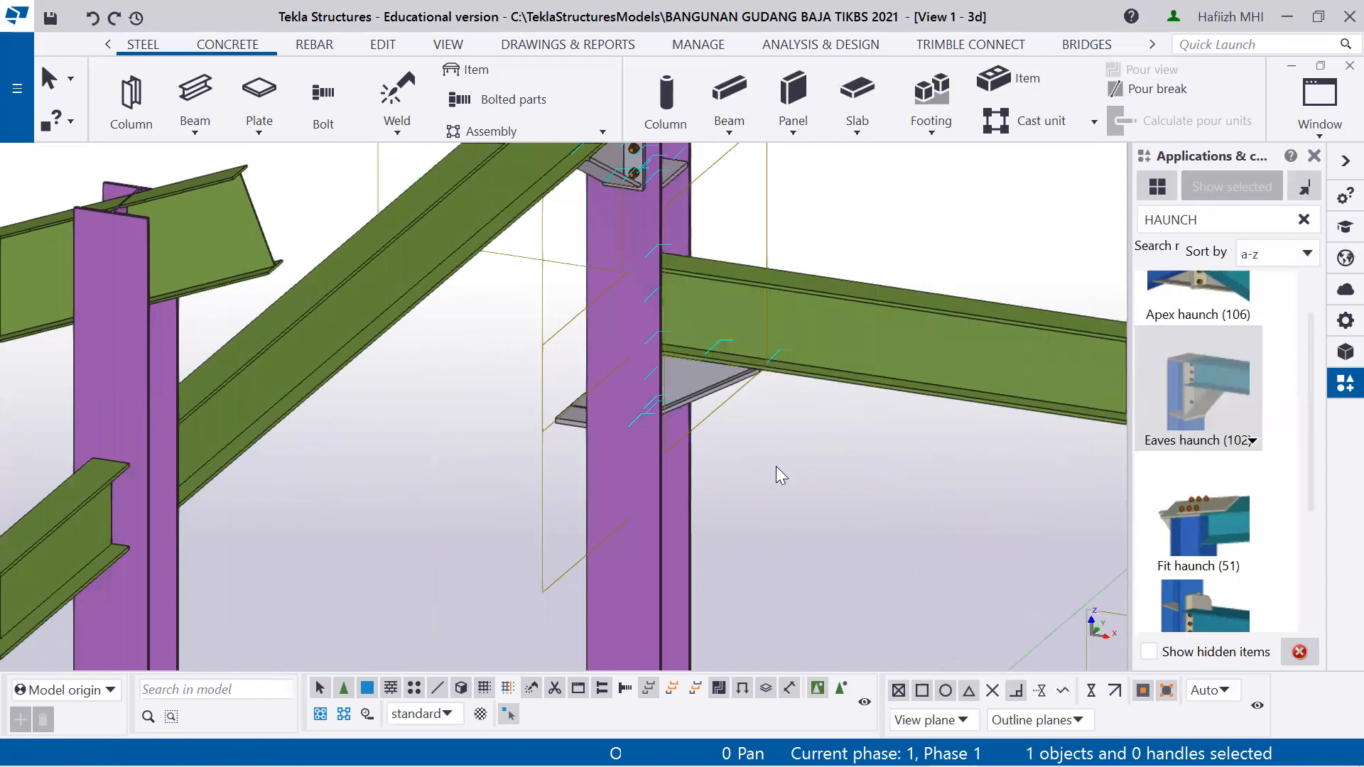
{"action": "left_click", "coordinate": [647, 413]}
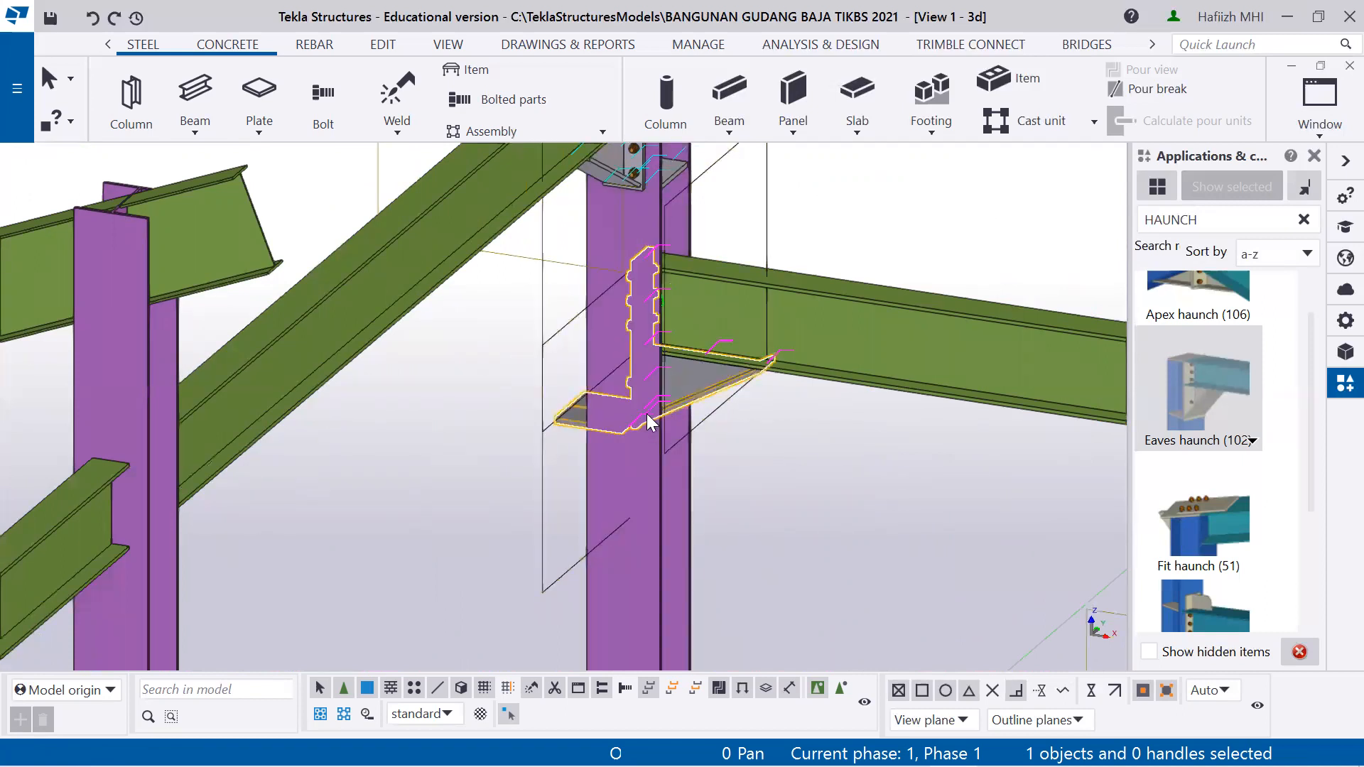
{"action": "double_click", "coordinate": [710, 345]}
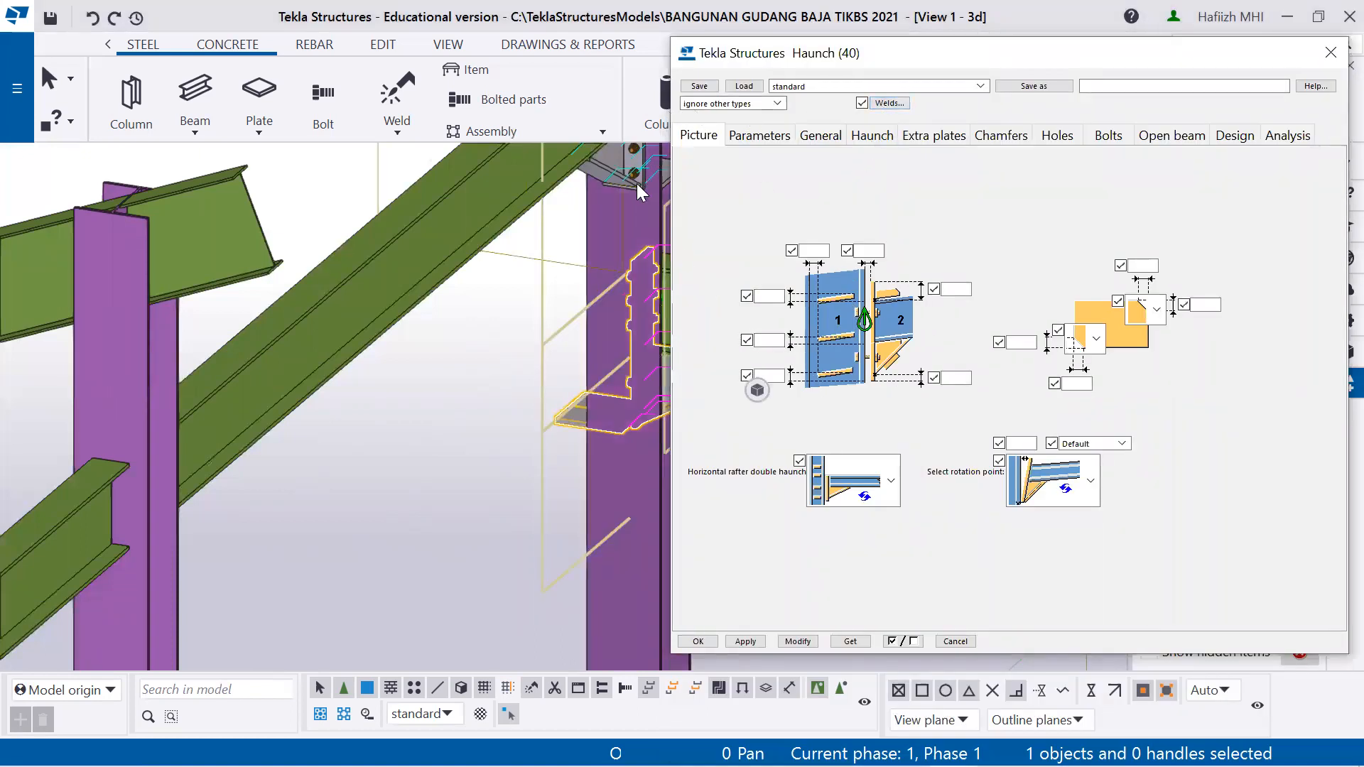
Examine the weld settings of the Haunch (40) connection and the options for its first weld, closing both dialogs without changes
{"action": "left_click", "coordinate": [889, 104]}
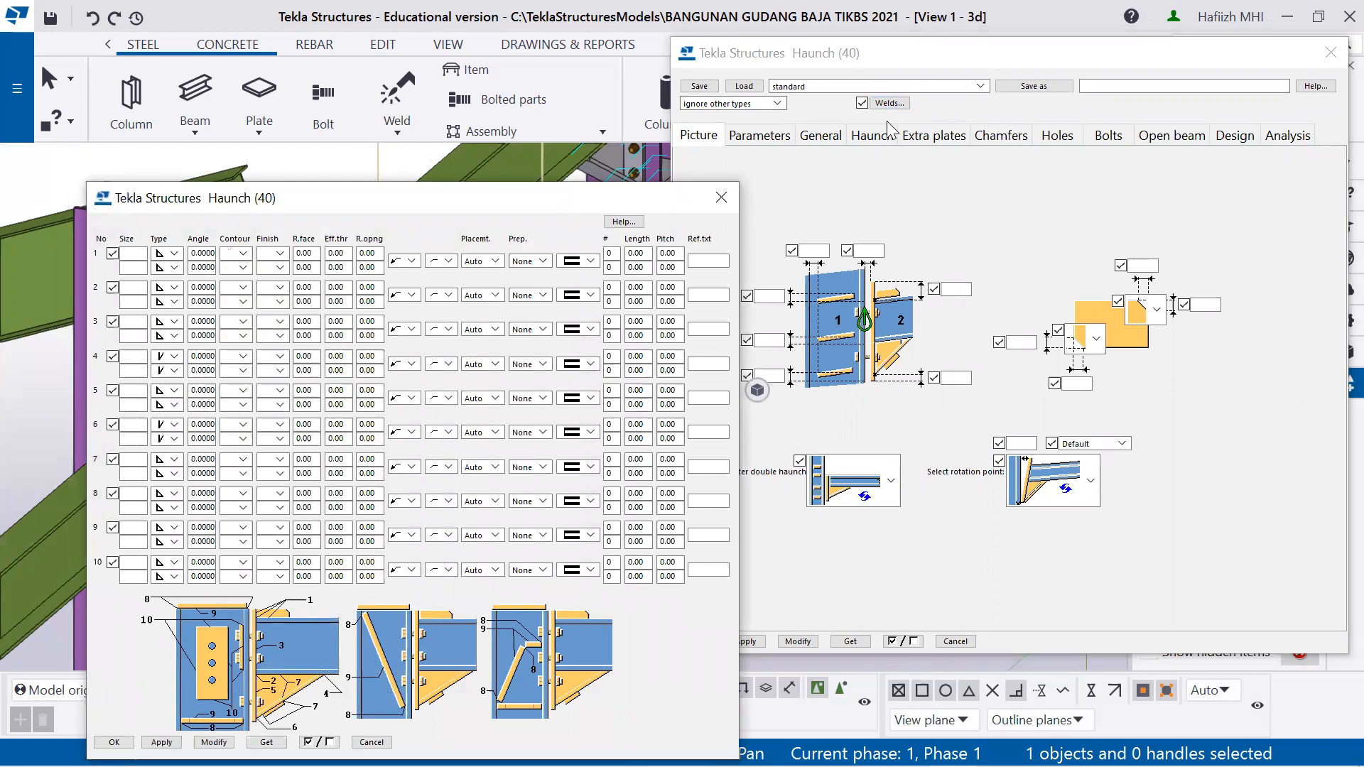
{"action": "left_click", "coordinate": [590, 261]}
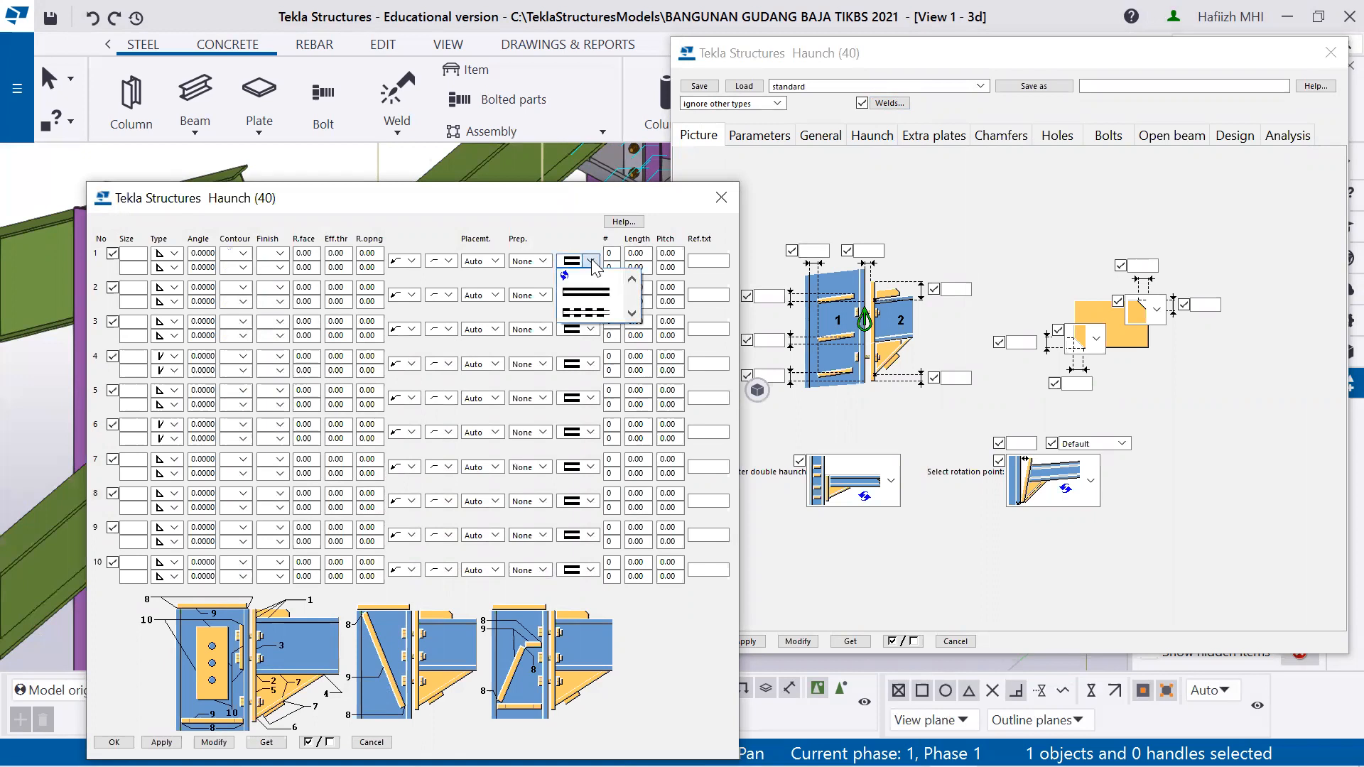
{"action": "left_click", "coordinate": [591, 263]}
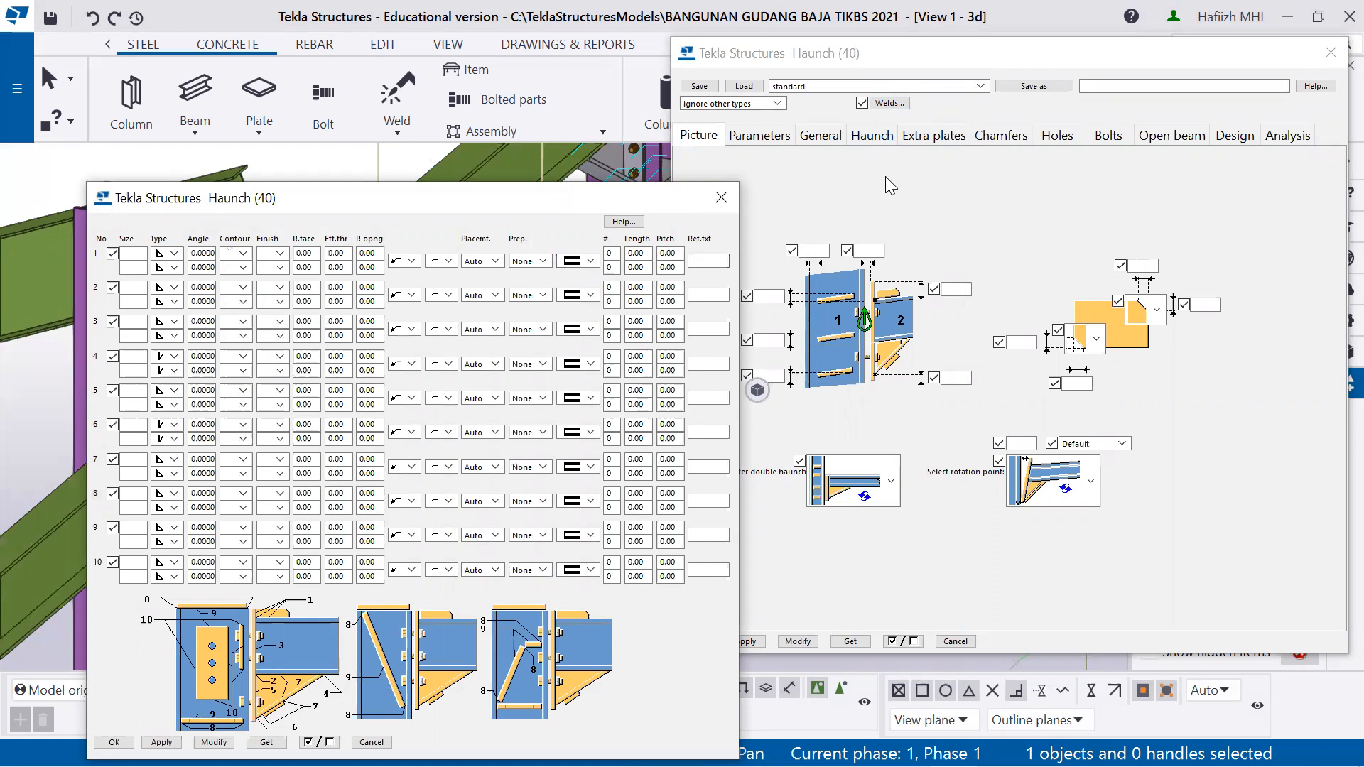
{"action": "left_click", "coordinate": [720, 199]}
{"action": "left_click", "coordinate": [1330, 53]}
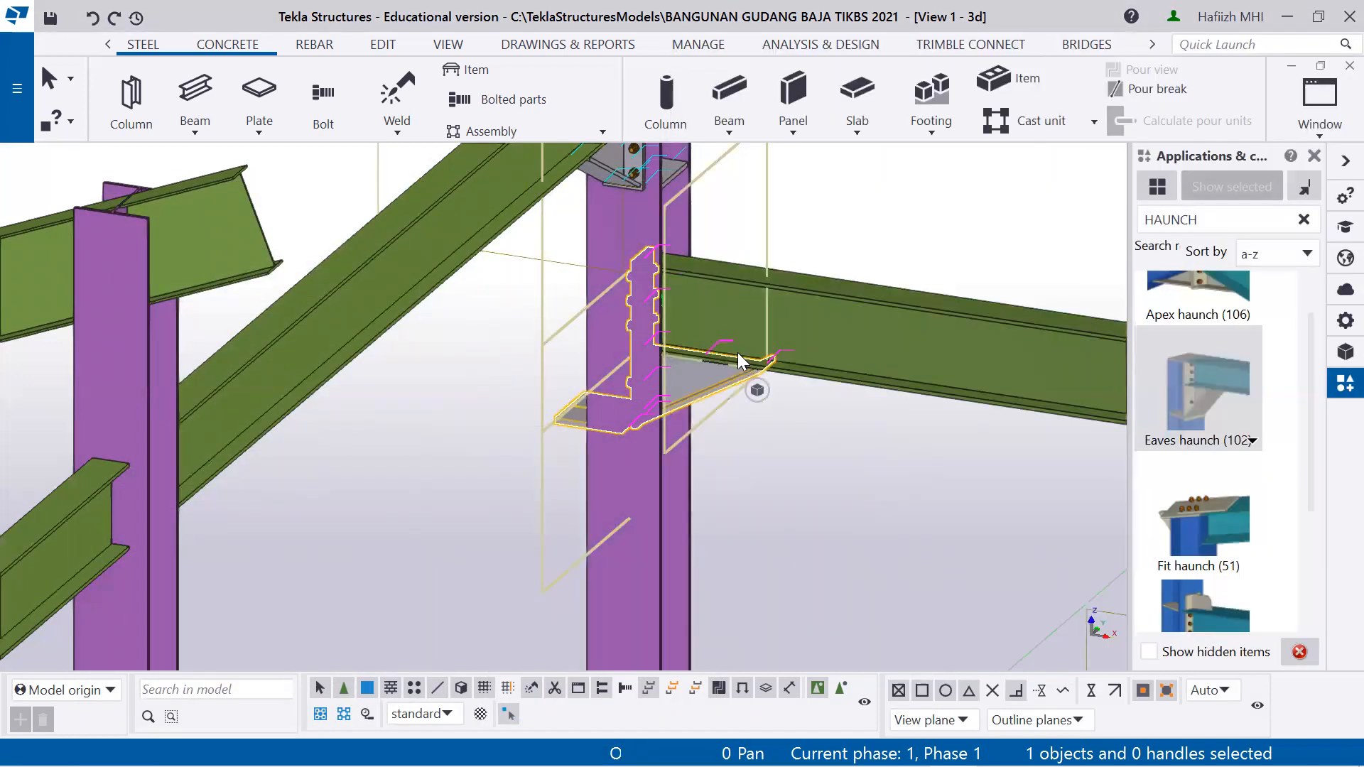
Examine the haunch plates and bolts at column B-4 up close and compare them with the neighbouring connections
{"action": "scroll", "coordinate": [715, 361], "scroll_direction": "down", "scroll_amount": 3}
{"action": "middle_click_drag", "start_coordinate": [687, 330], "coordinate": [689, 340]}
{"action": "scroll", "coordinate": [649, 263], "scroll_direction": "up", "scroll_amount": 6}
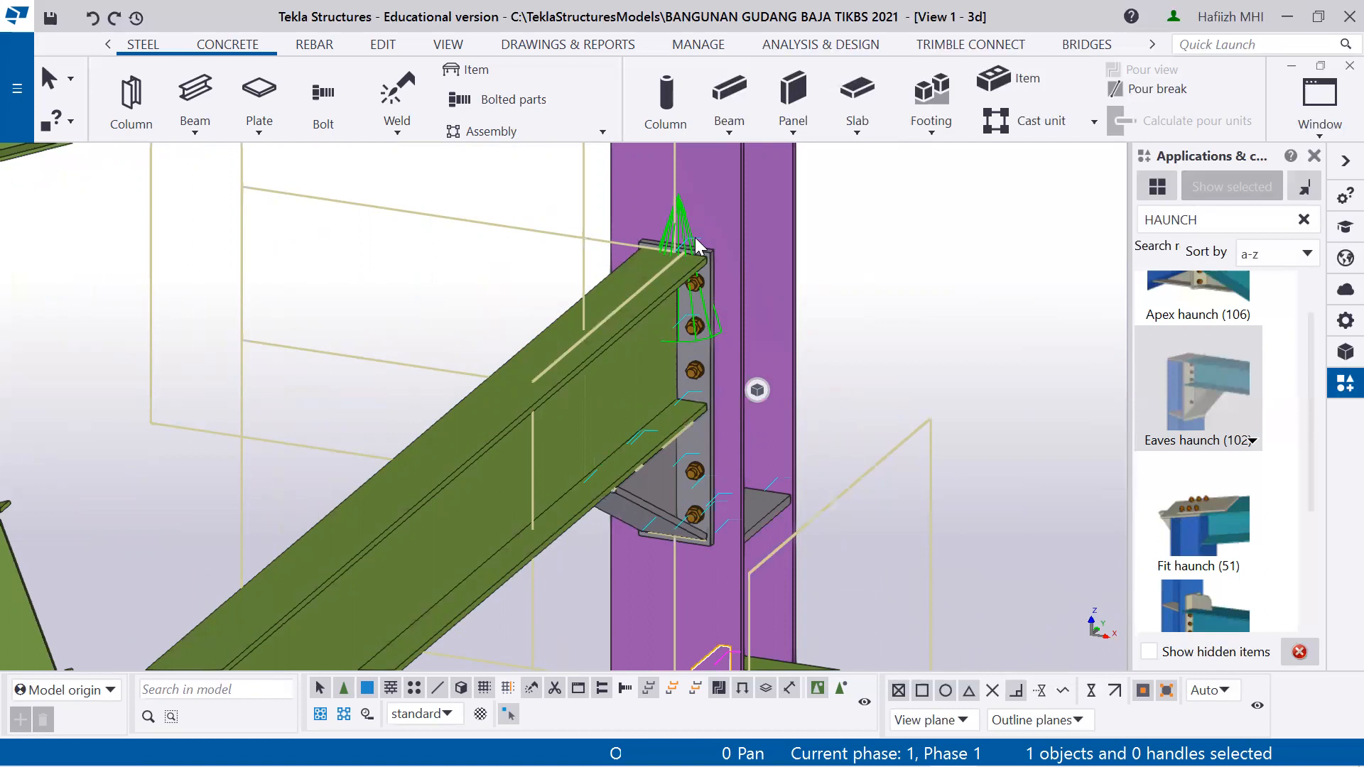
{"action": "scroll", "coordinate": [699, 244], "scroll_direction": "down", "scroll_amount": 3}
{"action": "scroll", "coordinate": [770, 507], "scroll_direction": "down", "scroll_amount": 5}
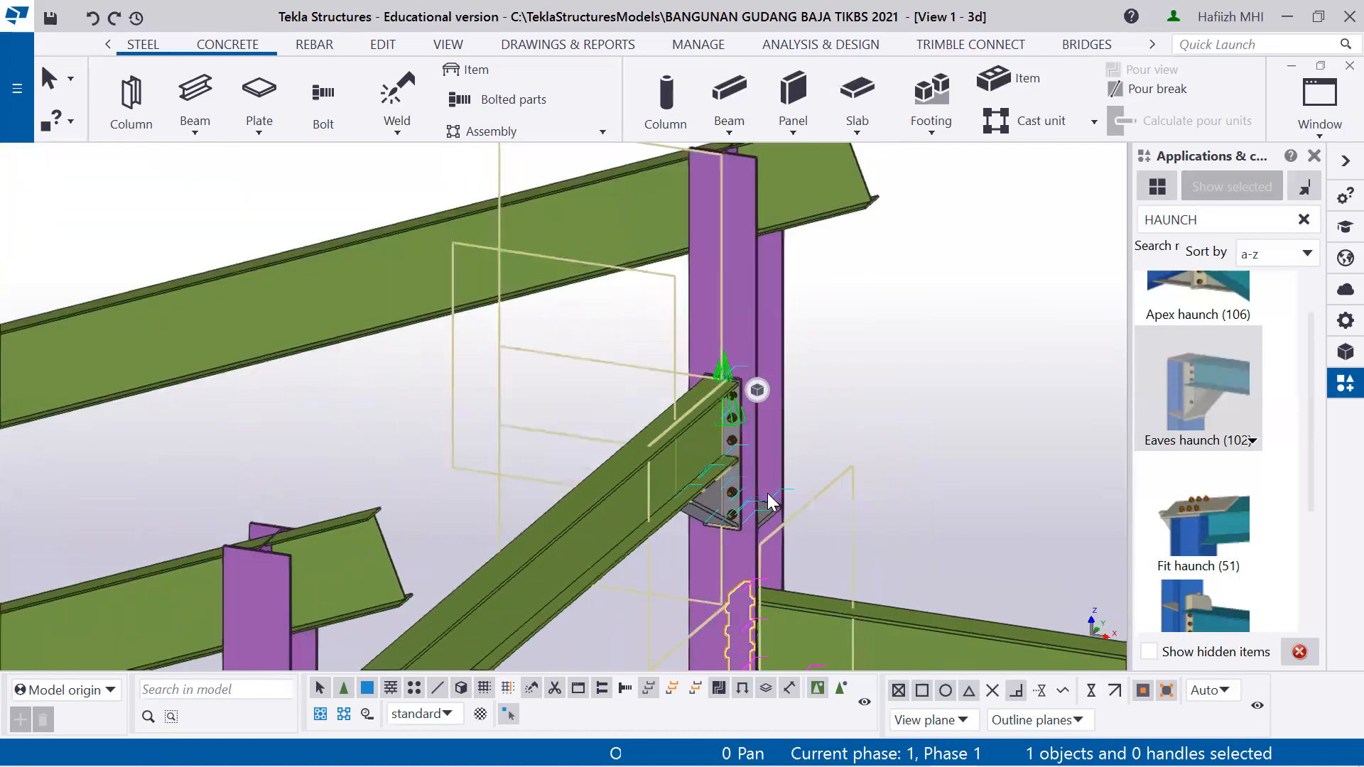
{"action": "scroll", "coordinate": [772, 532], "scroll_direction": "down", "scroll_amount": 2}
{"action": "middle_click_drag", "start_coordinate": [762, 606], "coordinate": [682, 441]}
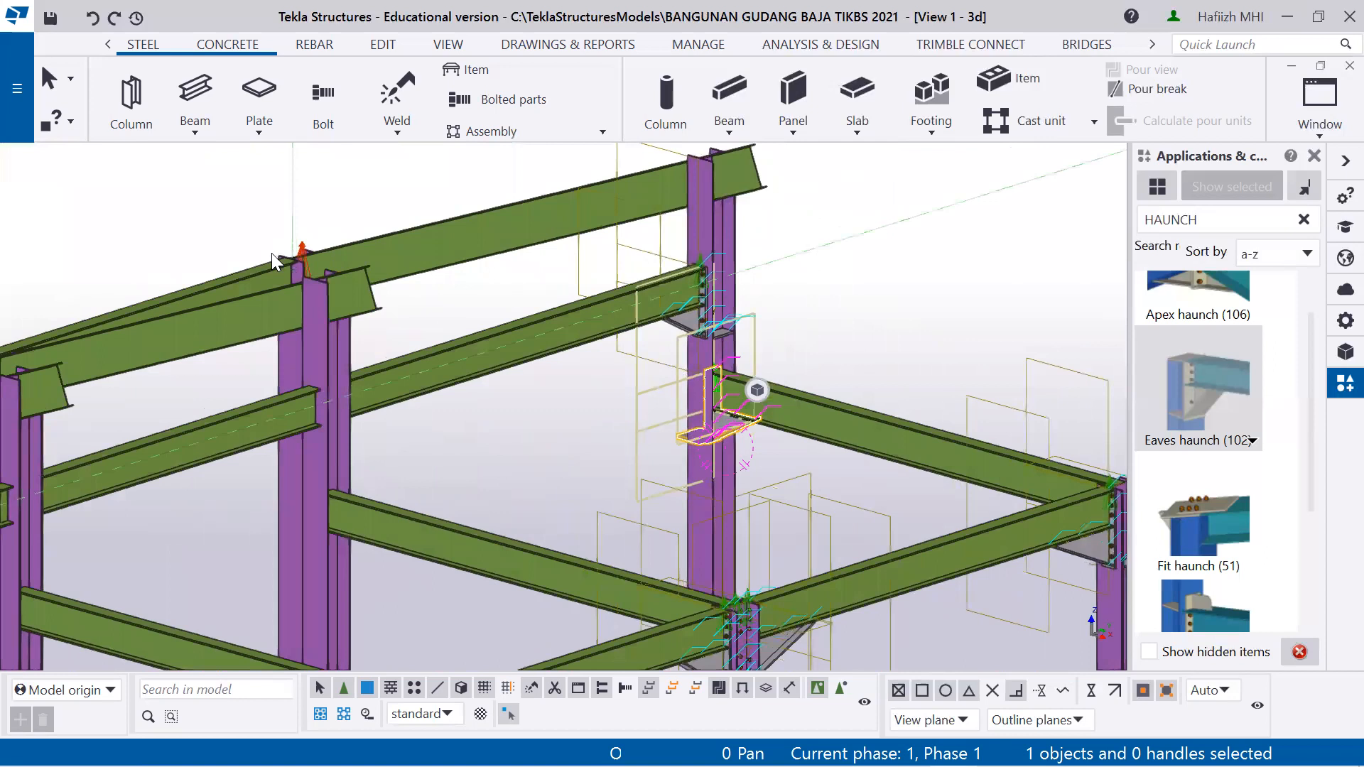
Check the settings of the red-marked Eaves haunch (102) connection atop column A-4, and delete that connection
{"action": "middle_click_drag", "start_coordinate": [271, 253], "coordinate": [351, 295]}
{"action": "scroll", "coordinate": [398, 306], "scroll_direction": "up", "scroll_amount": 8}
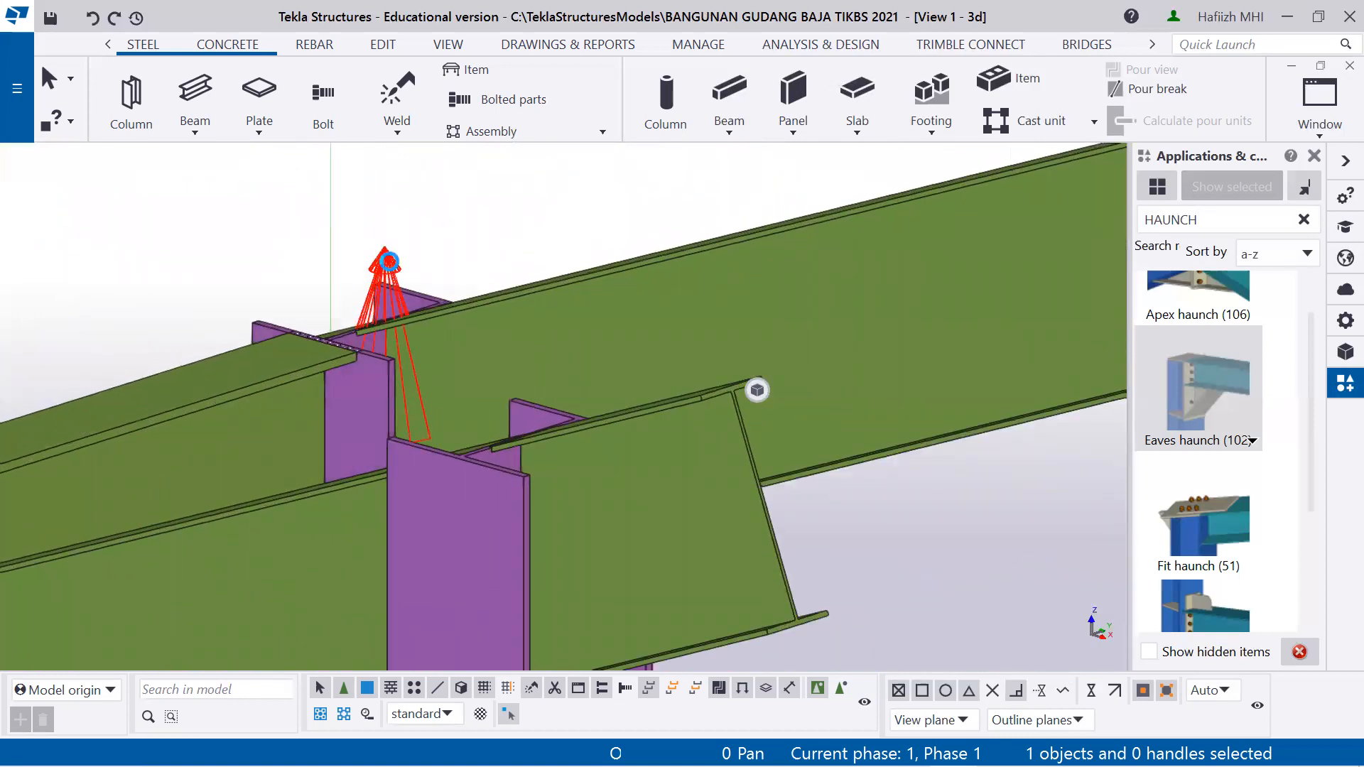
{"action": "double_click", "coordinate": [391, 270]}
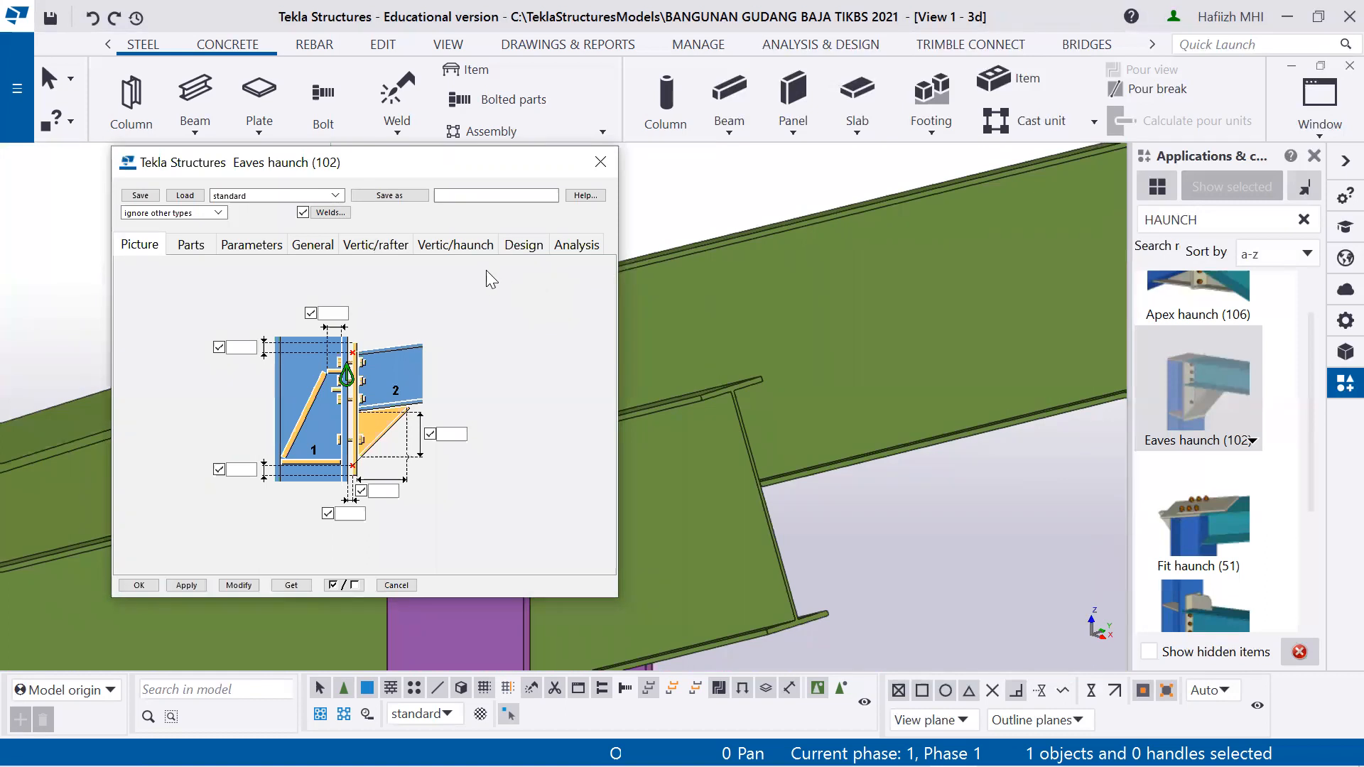
{"action": "left_click", "coordinate": [600, 162]}
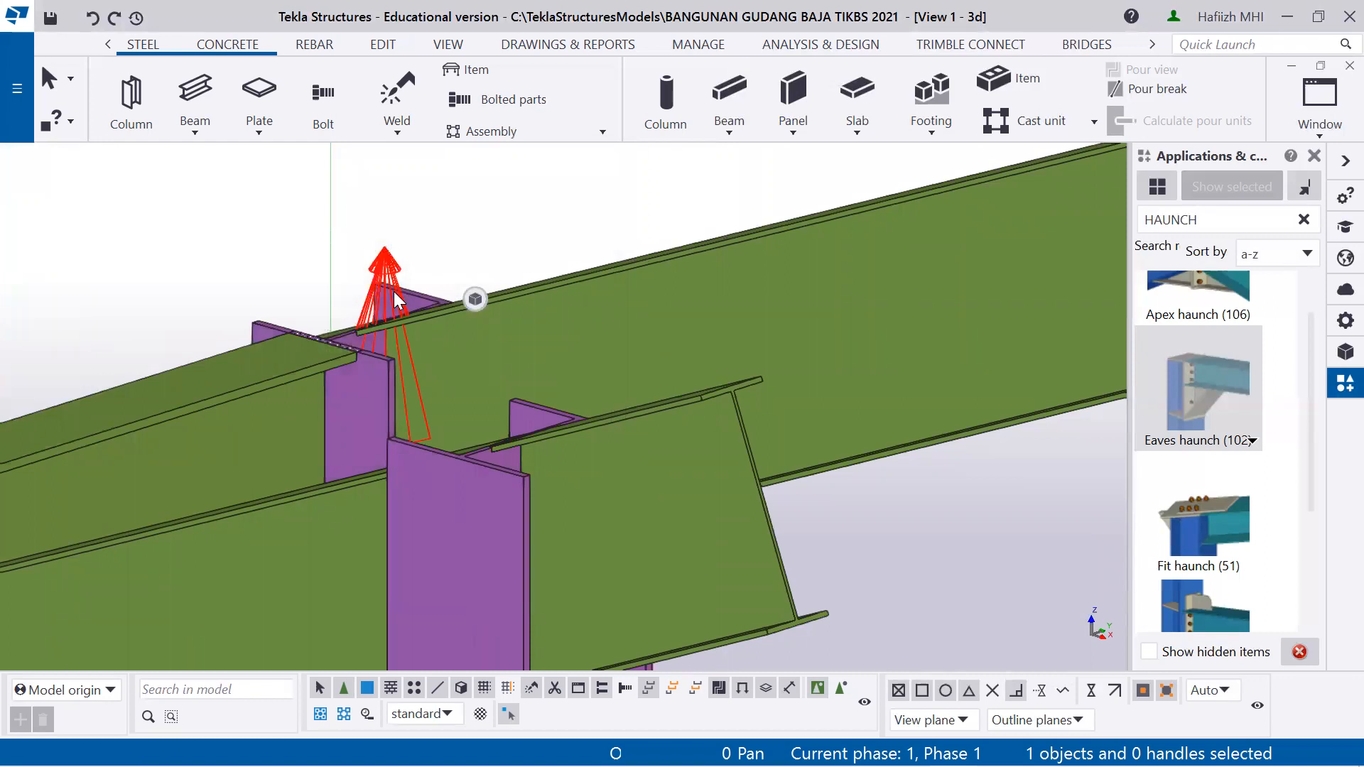
{"action": "middle_click_drag", "start_coordinate": [397, 311], "coordinate": [432, 378], "text": "ctrl"}
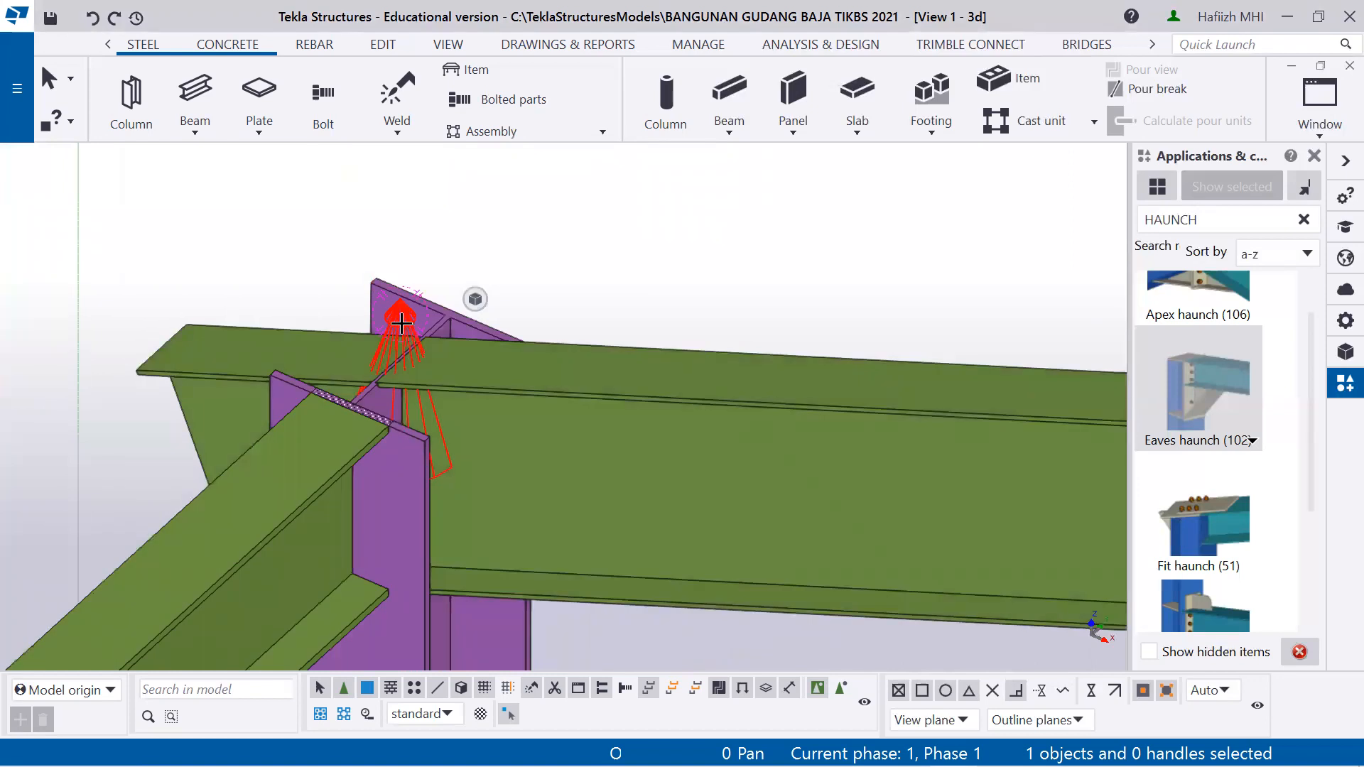
{"action": "key", "text": "Escape"}
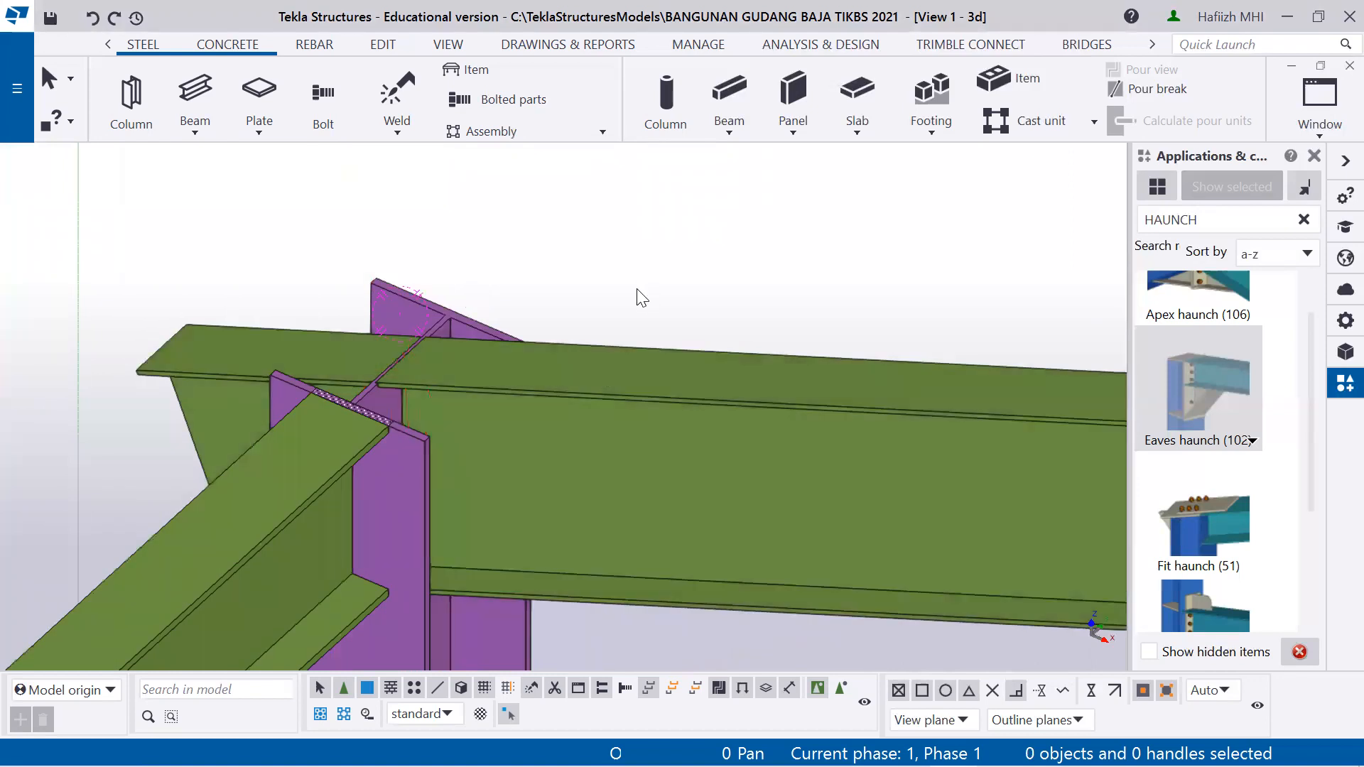
Examine the rafter joint at column A-4 and the distribution of haunch connections across the whole warehouse frame
{"action": "scroll", "coordinate": [397, 392], "scroll_direction": "down", "scroll_amount": 1}
{"action": "scroll", "coordinate": [397, 392], "scroll_direction": "down", "scroll_amount": 6}
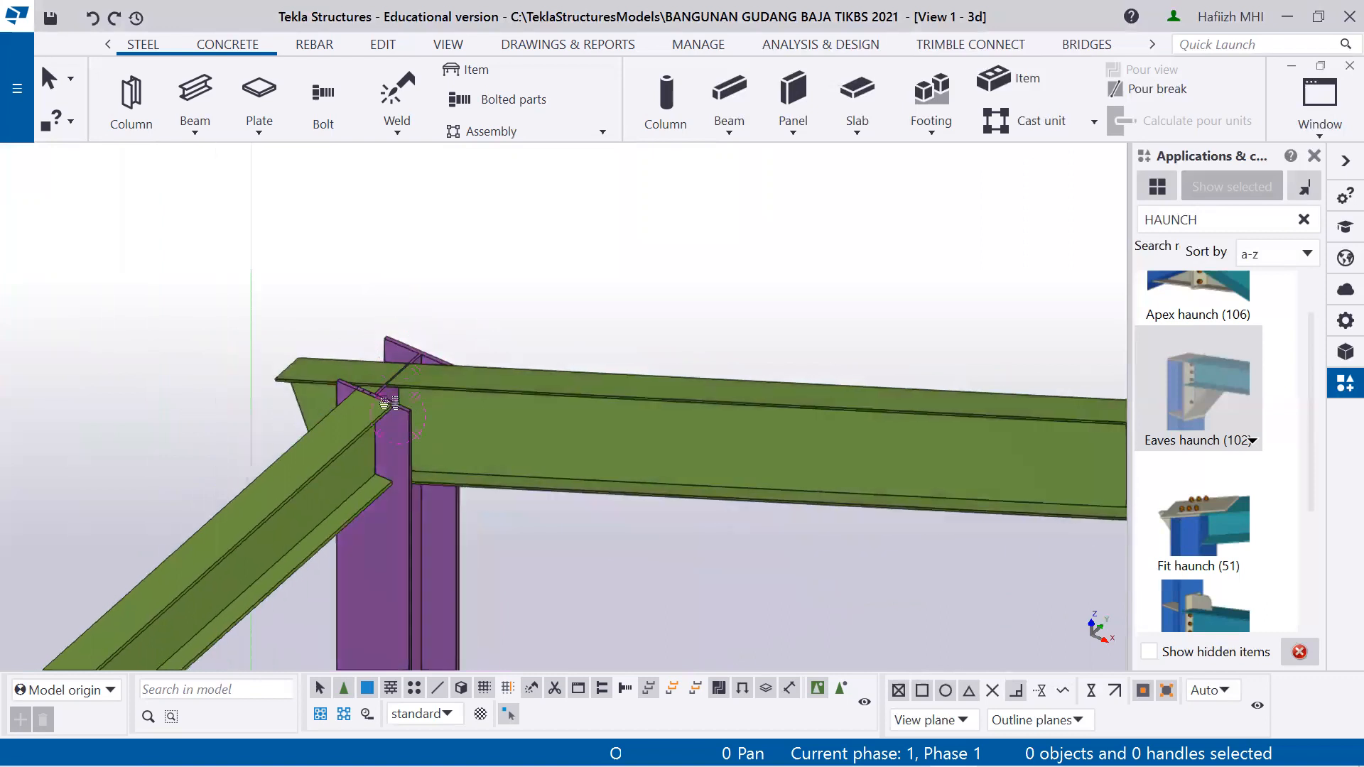
{"action": "scroll", "coordinate": [510, 454], "scroll_direction": "down", "scroll_amount": 5}
{"action": "middle_click_drag", "start_coordinate": [583, 508], "coordinate": [630, 489], "text": "ctrl"}
{"action": "scroll", "coordinate": [639, 489], "scroll_direction": "down", "scroll_amount": 5}
{"action": "middle_click_drag", "start_coordinate": [773, 483], "coordinate": [736, 434], "text": "ctrl"}
{"action": "scroll", "coordinate": [813, 533], "scroll_direction": "down", "scroll_amount": 2}
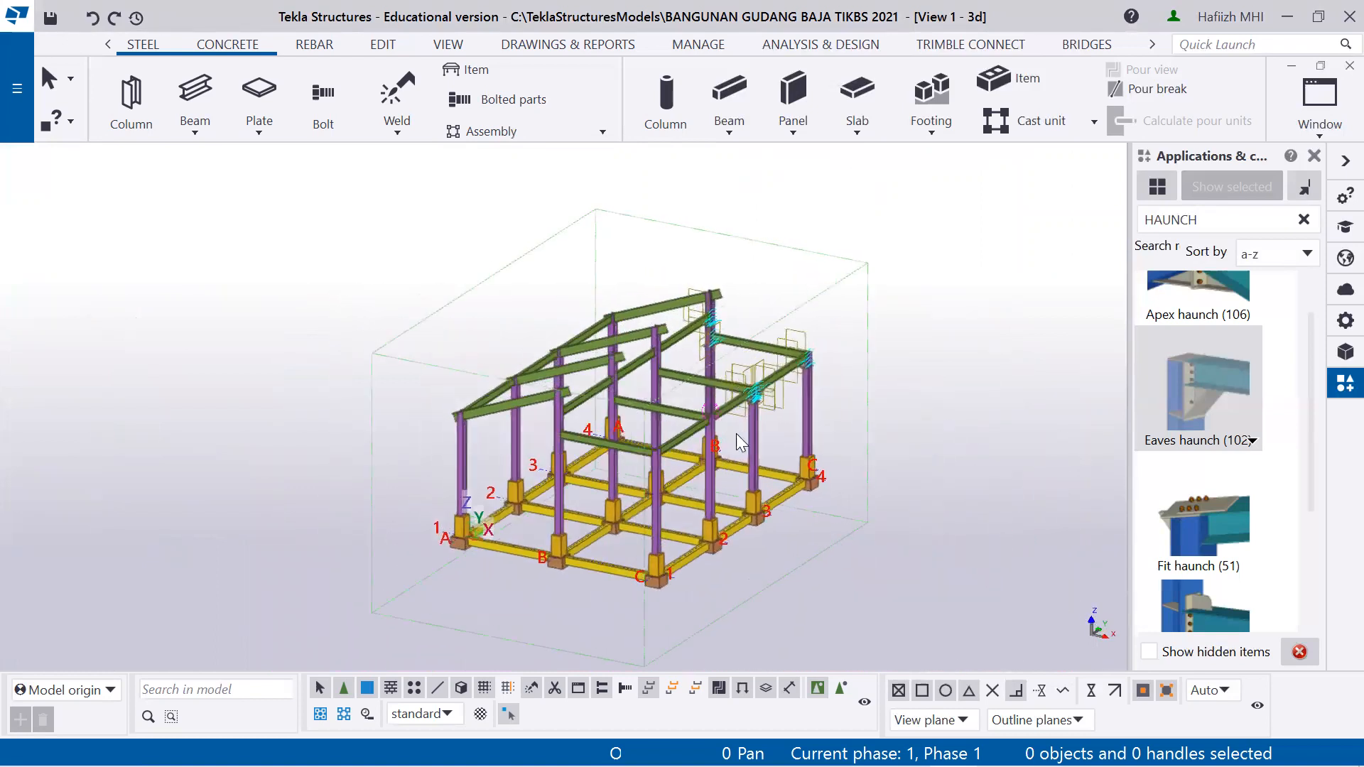
{"action": "scroll", "coordinate": [722, 371], "scroll_direction": "up", "scroll_amount": 2}
{"action": "scroll", "coordinate": [723, 371], "scroll_direction": "up", "scroll_amount": 2}
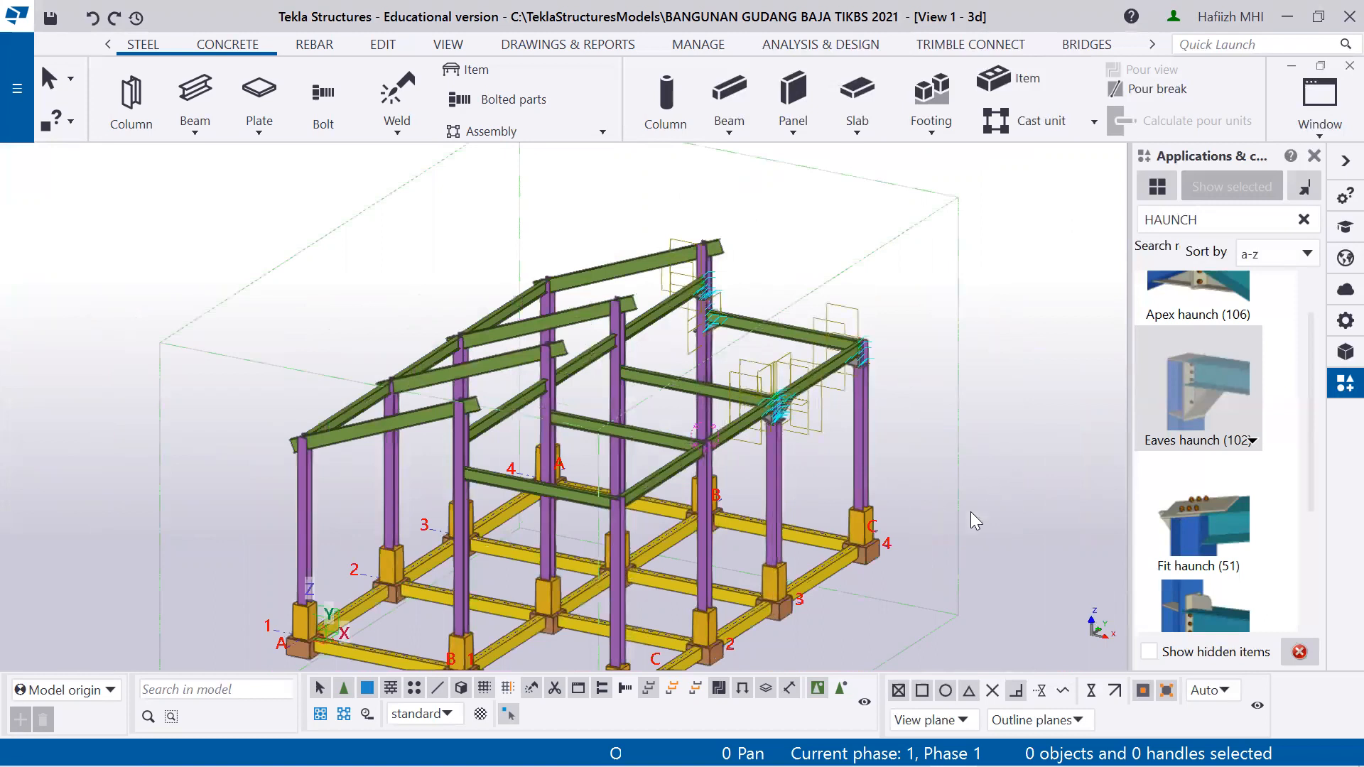
Consult the PDF worksheet for the seating component numbers to use, and return to the Tekla Structures model
{"action": "left_click", "coordinate": [856, 757]}
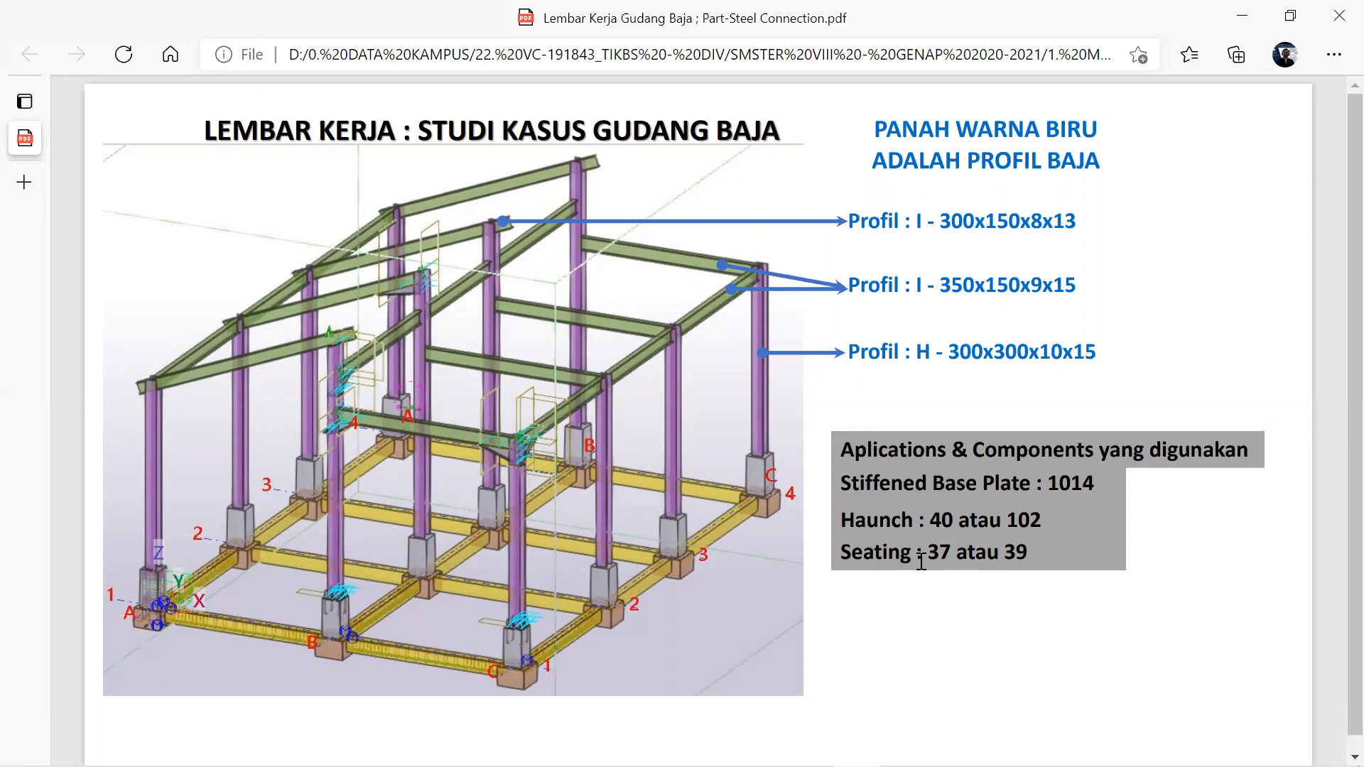
{"action": "mouse_move", "coordinate": [916, 766]}
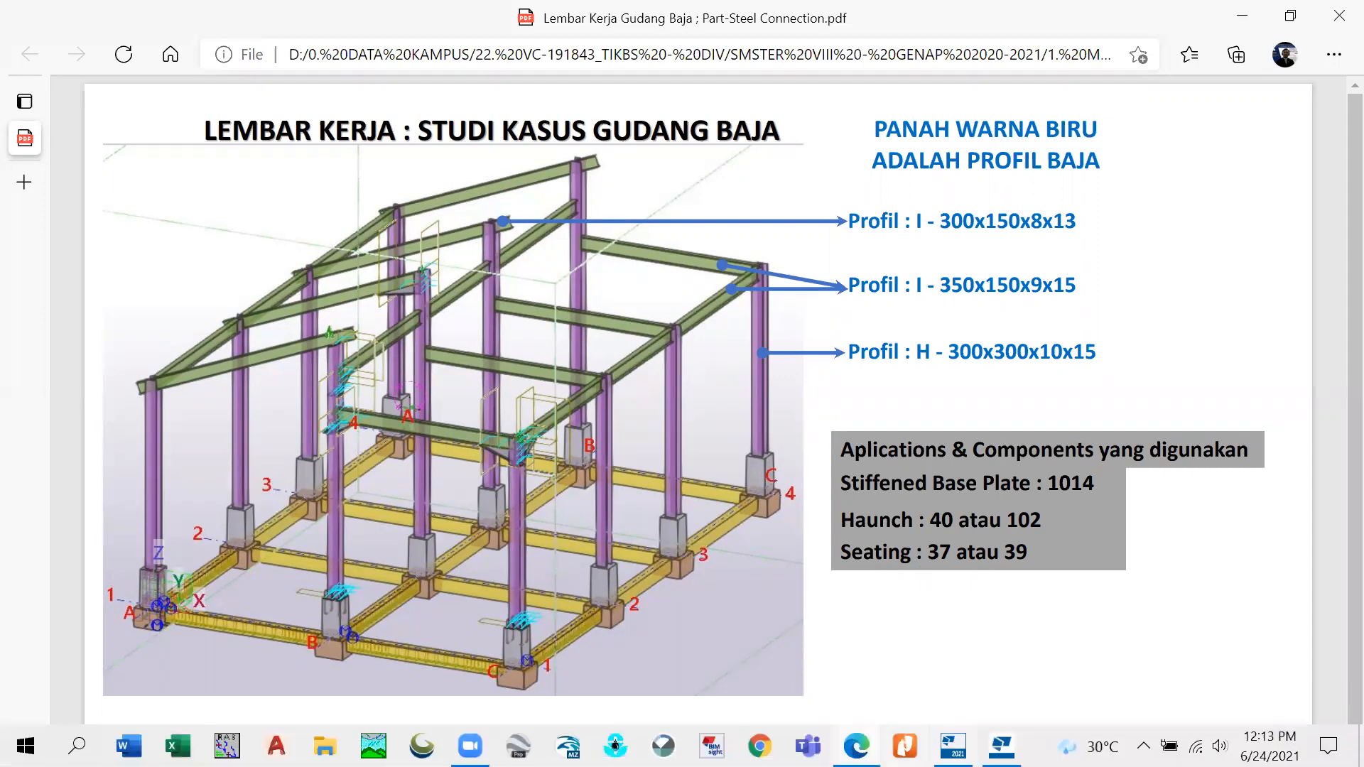
{"action": "mouse_move", "coordinate": [953, 745]}
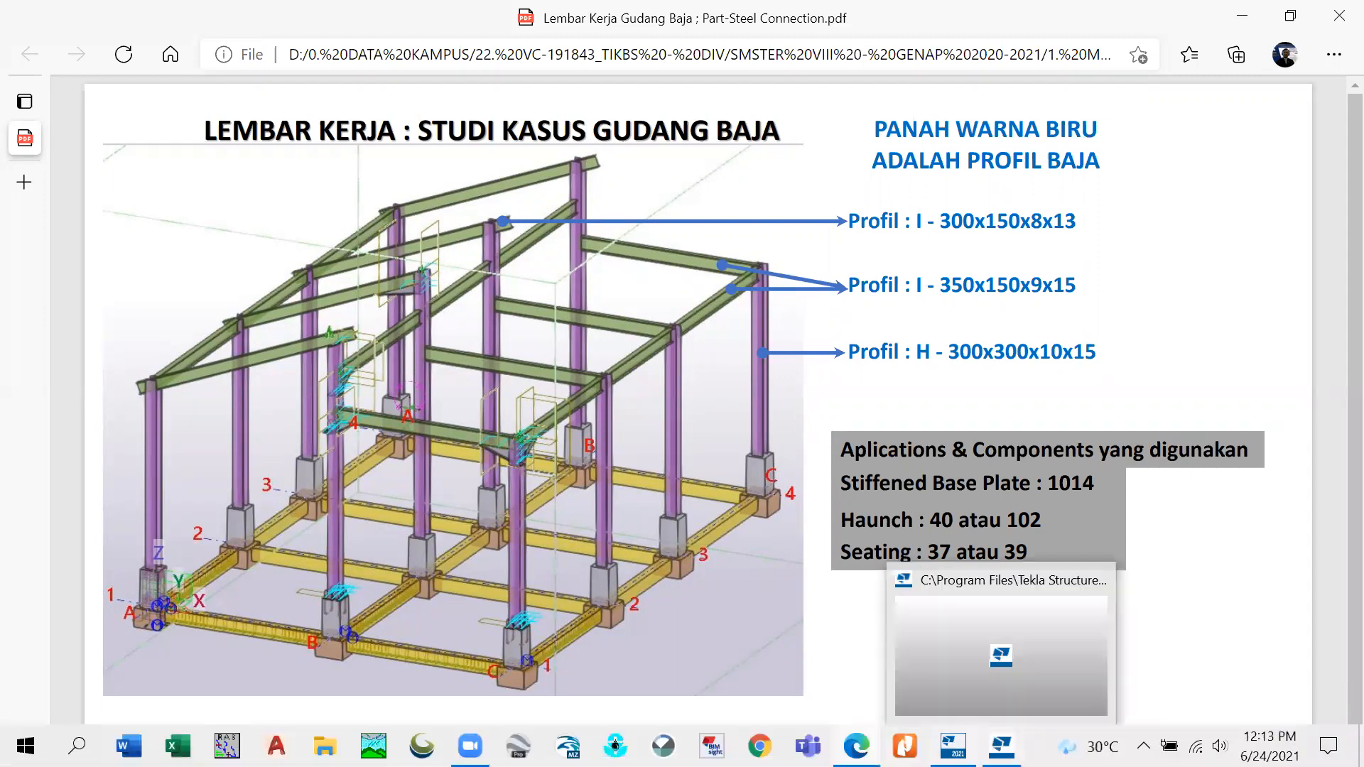
{"action": "left_click", "coordinate": [938, 589]}
Search the component catalog for "seating" and browse the results to Seating (39) and Seating cap (37)
{"action": "left_click", "coordinate": [1196, 219]}
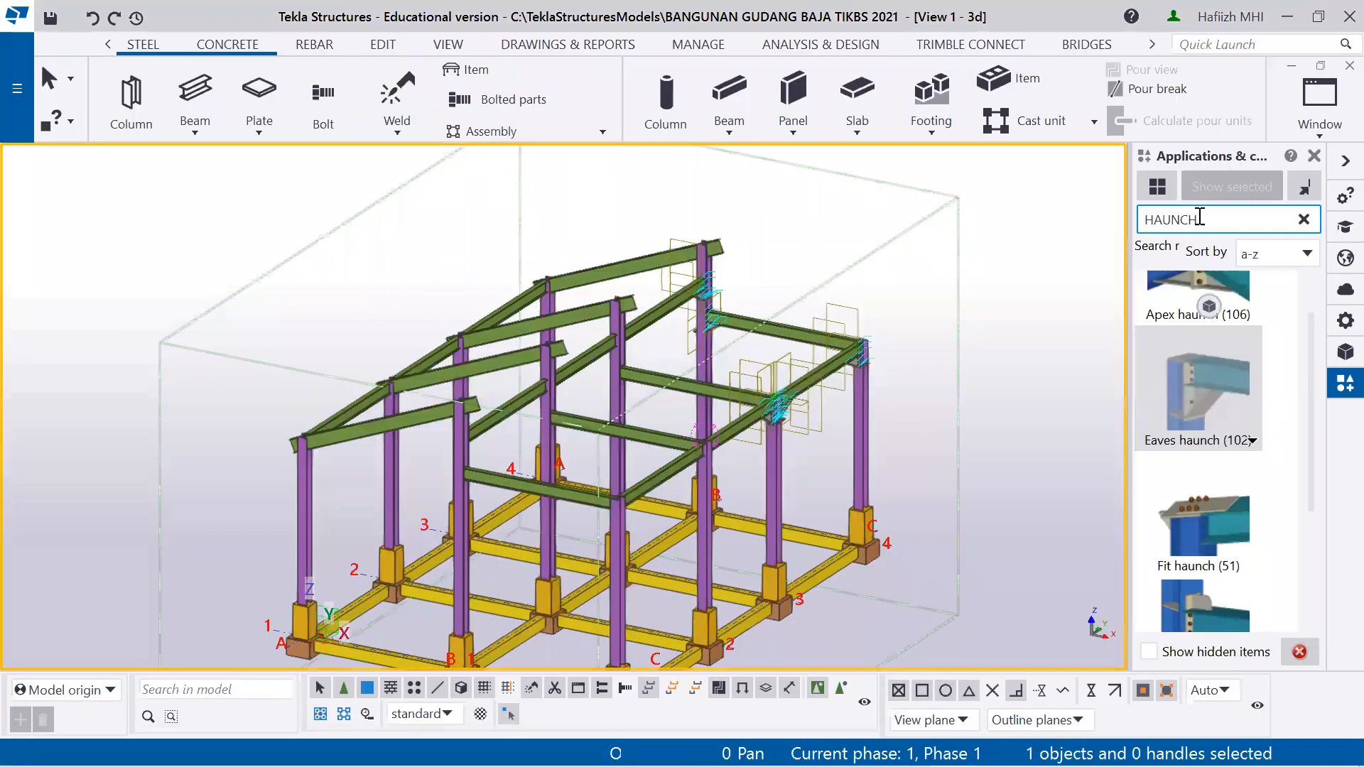
{"action": "left_click_drag", "start_coordinate": [1196, 219], "coordinate": [1111, 220]}
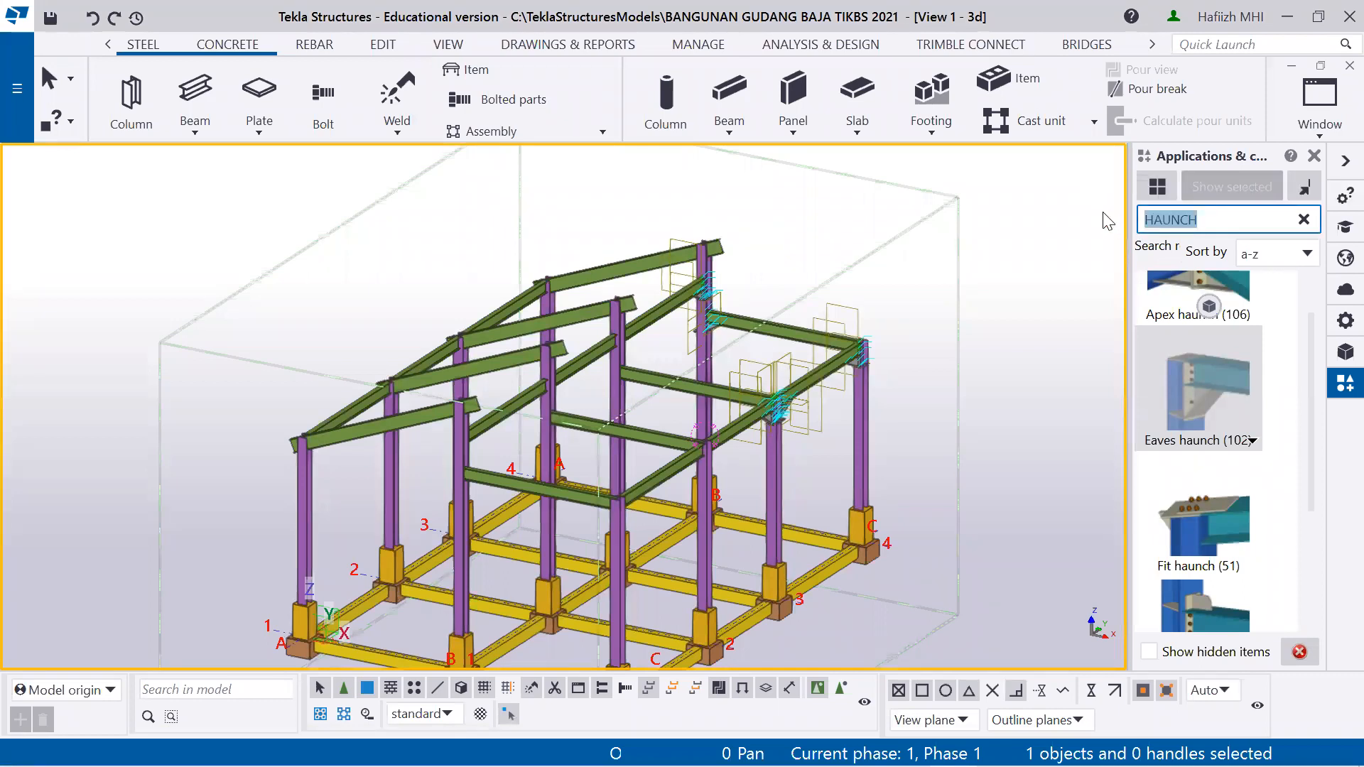
{"action": "type", "text": "seating"}
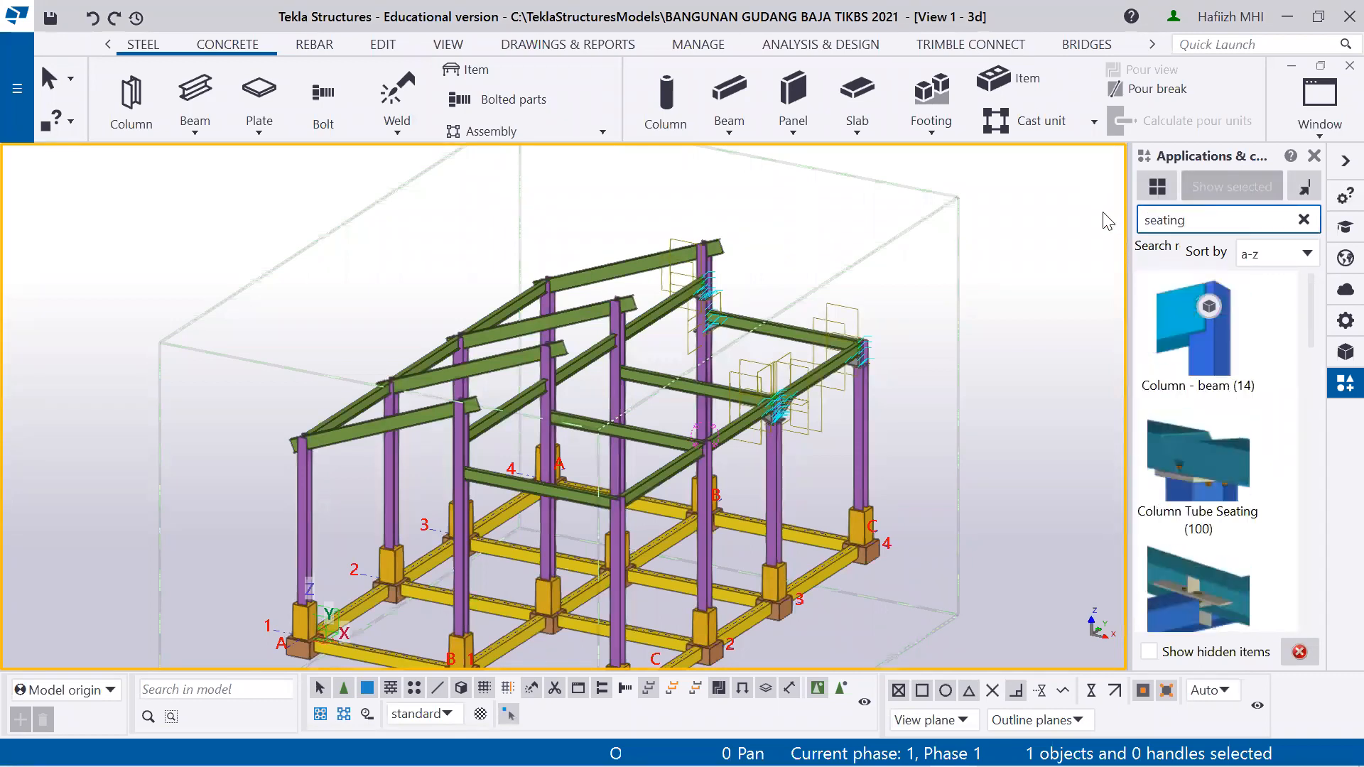
{"action": "left_click", "coordinate": [1212, 470]}
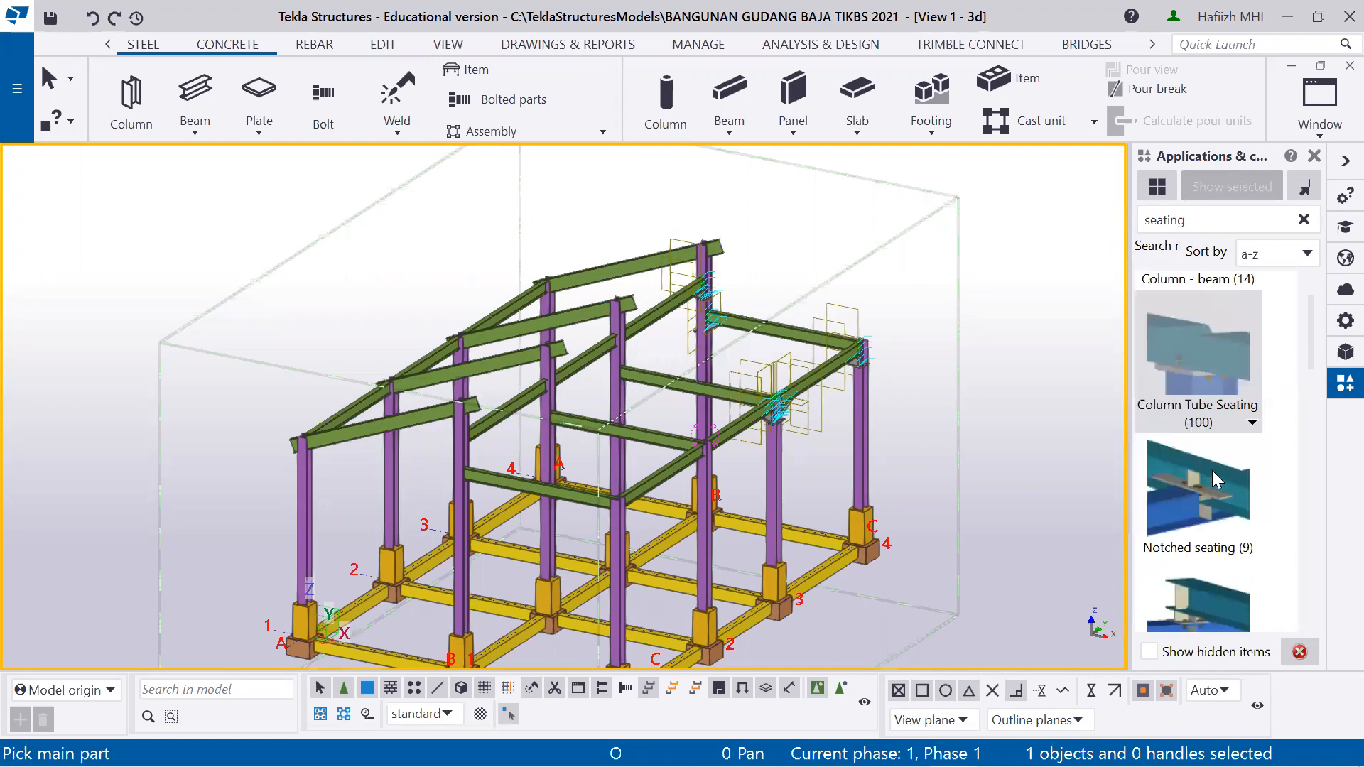
{"action": "scroll", "coordinate": [1211, 470], "scroll_direction": "down", "scroll_amount": 3}
{"action": "scroll", "coordinate": [1212, 470], "scroll_direction": "down", "scroll_amount": 3}
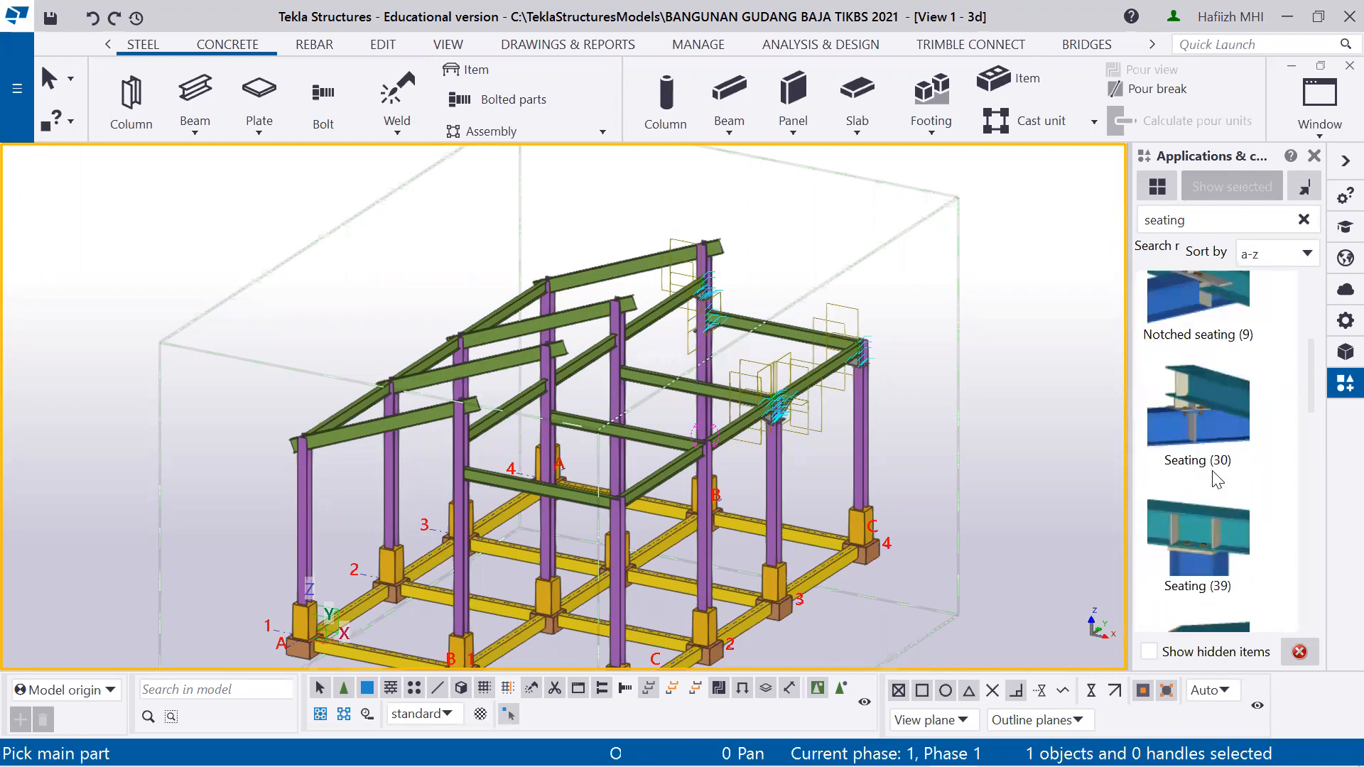
{"action": "scroll", "coordinate": [1216, 481], "scroll_direction": "down", "scroll_amount": 3}
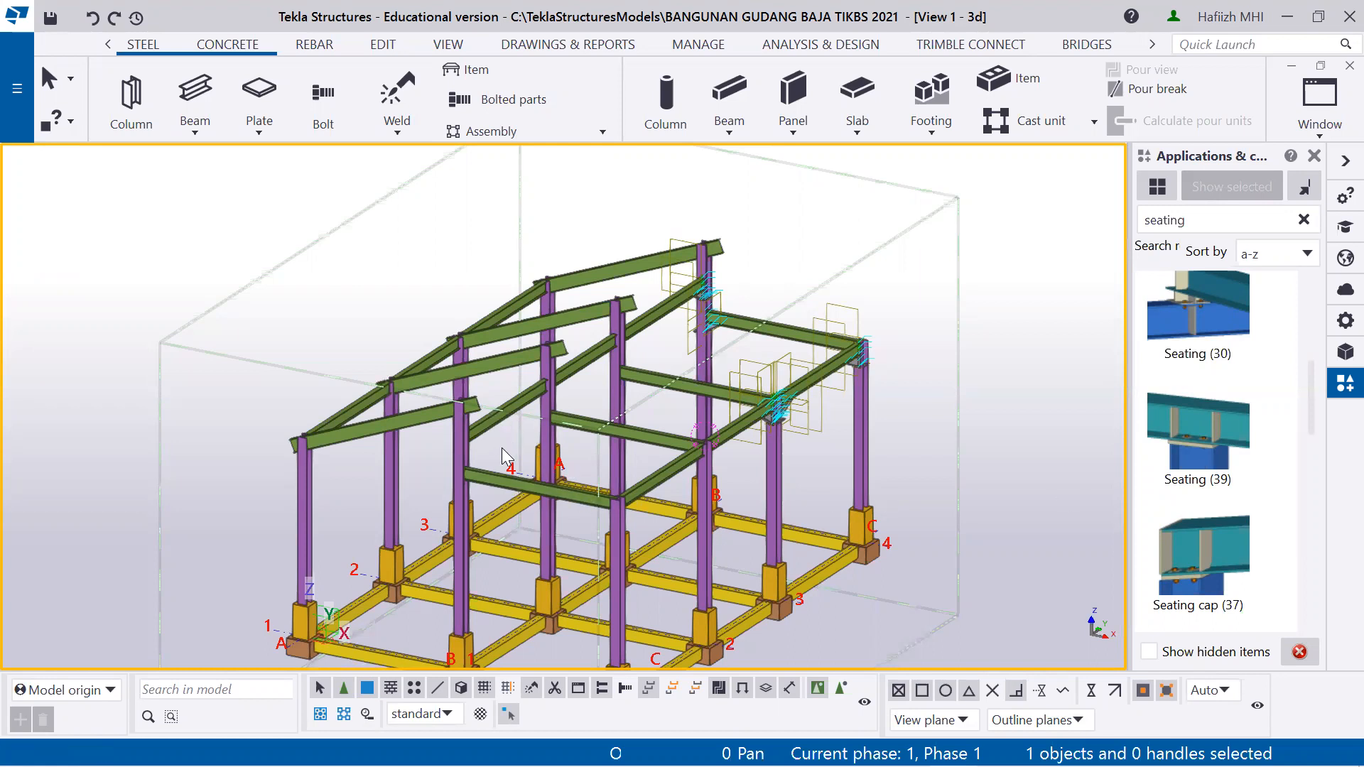
Add a Seating (39) connection between column B-1 and the rafter resting on it along grid line 1
{"action": "middle_click_drag", "start_coordinate": [504, 451], "coordinate": [385, 425], "text": "ctrl"}
{"action": "scroll", "coordinate": [635, 369], "scroll_direction": "up", "scroll_amount": 2}
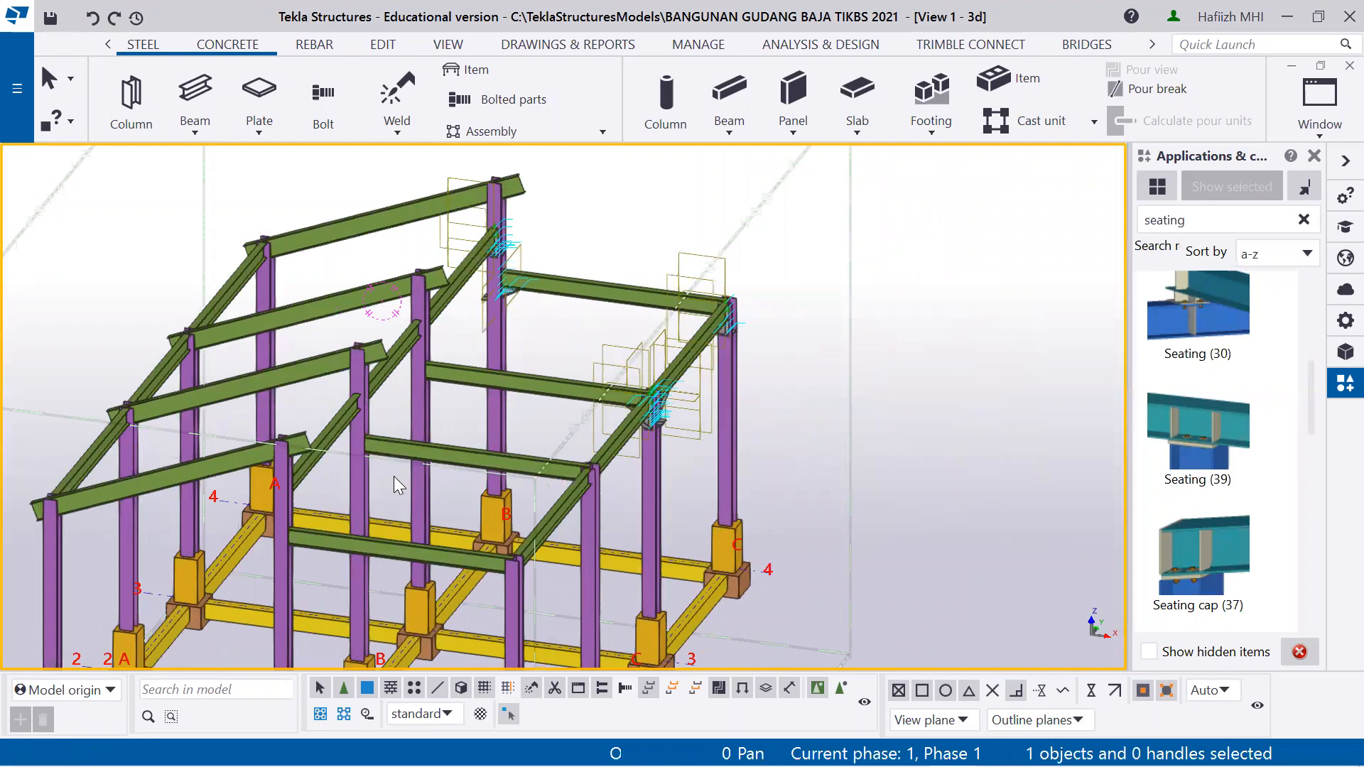
{"action": "key", "text": "ctrl+5"}
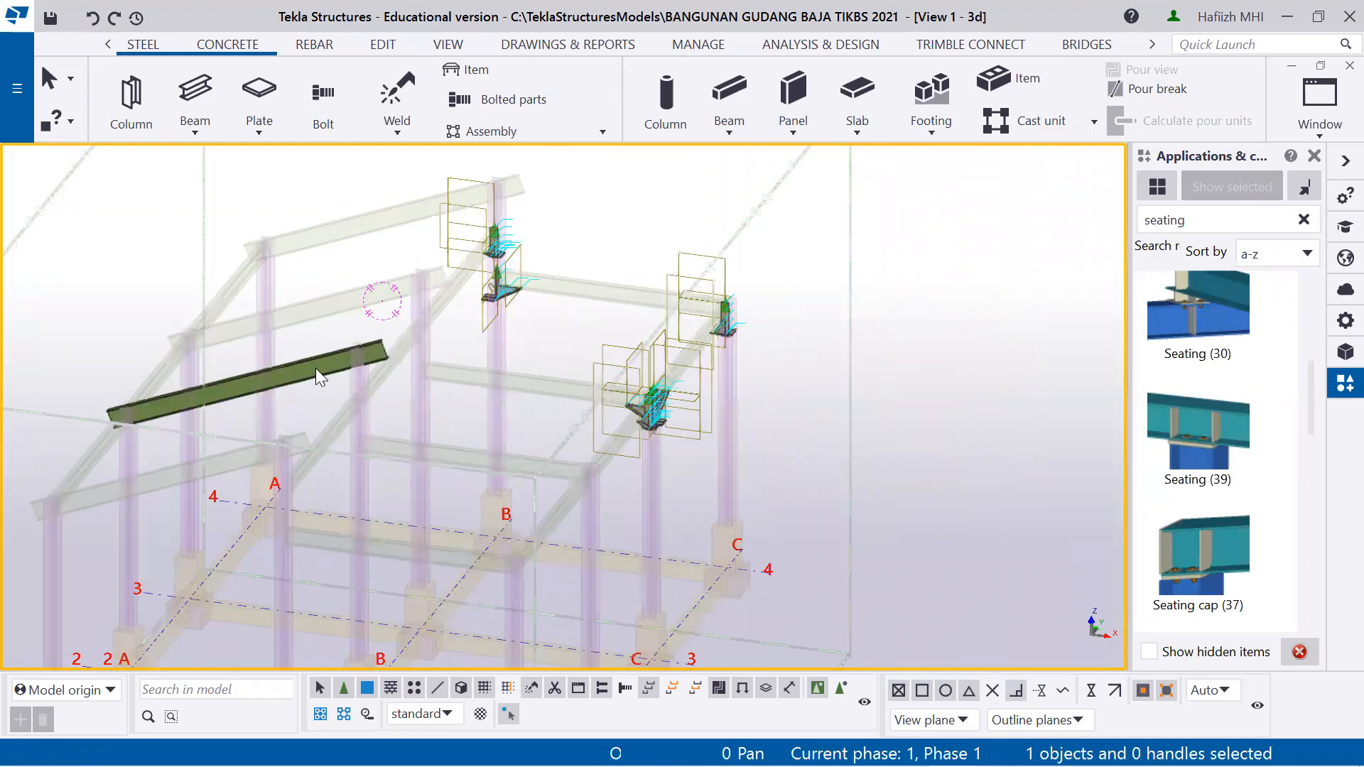
{"action": "left_click", "coordinate": [1201, 445]}
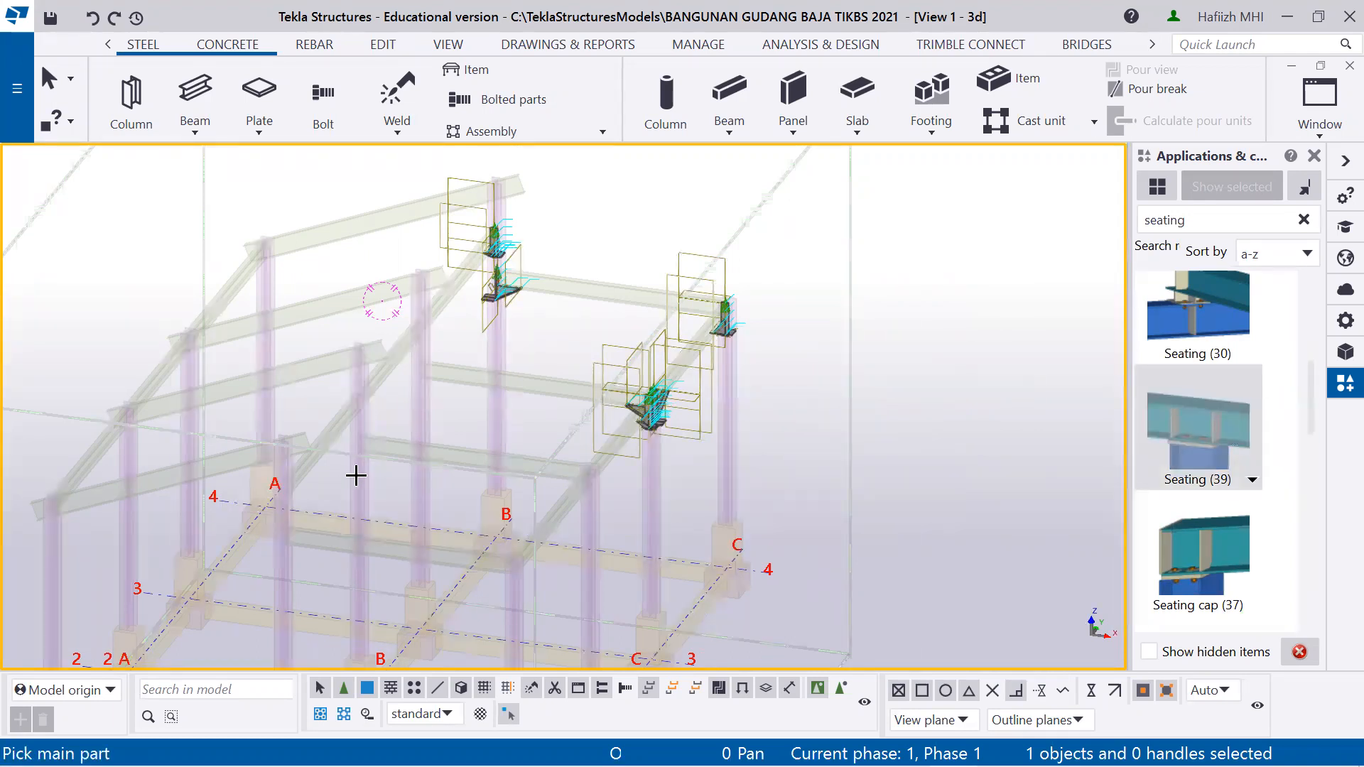
{"action": "left_click", "coordinate": [284, 469]}
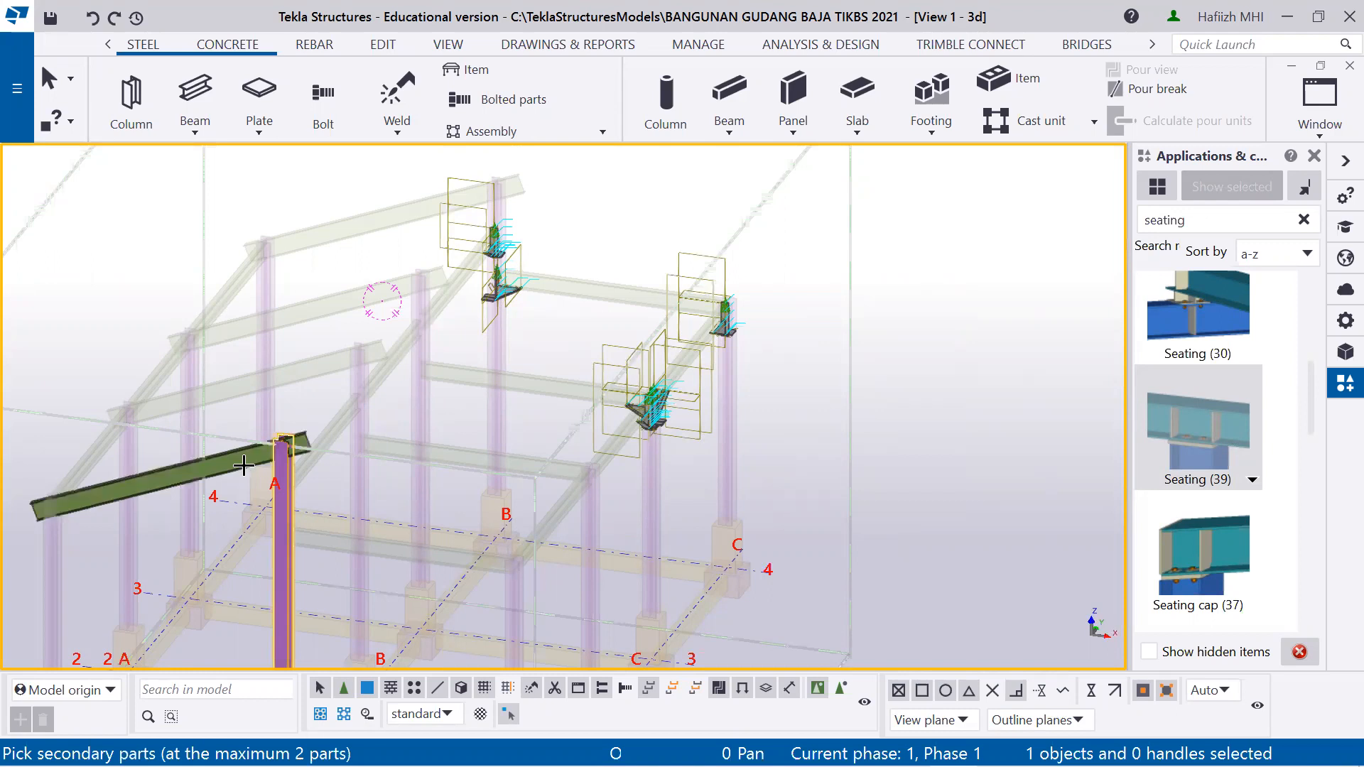
{"action": "left_click", "coordinate": [243, 465]}
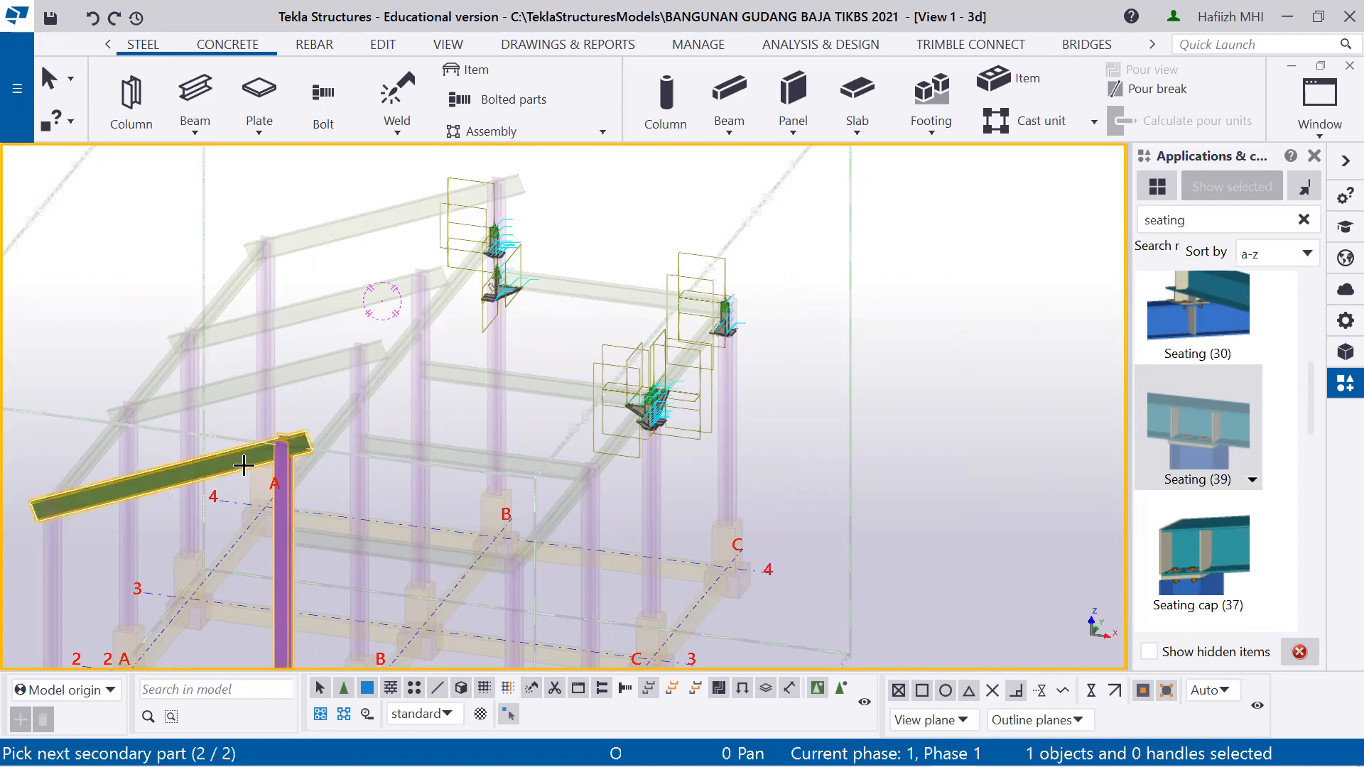
{"action": "middle_click", "coordinate": [243, 465]}
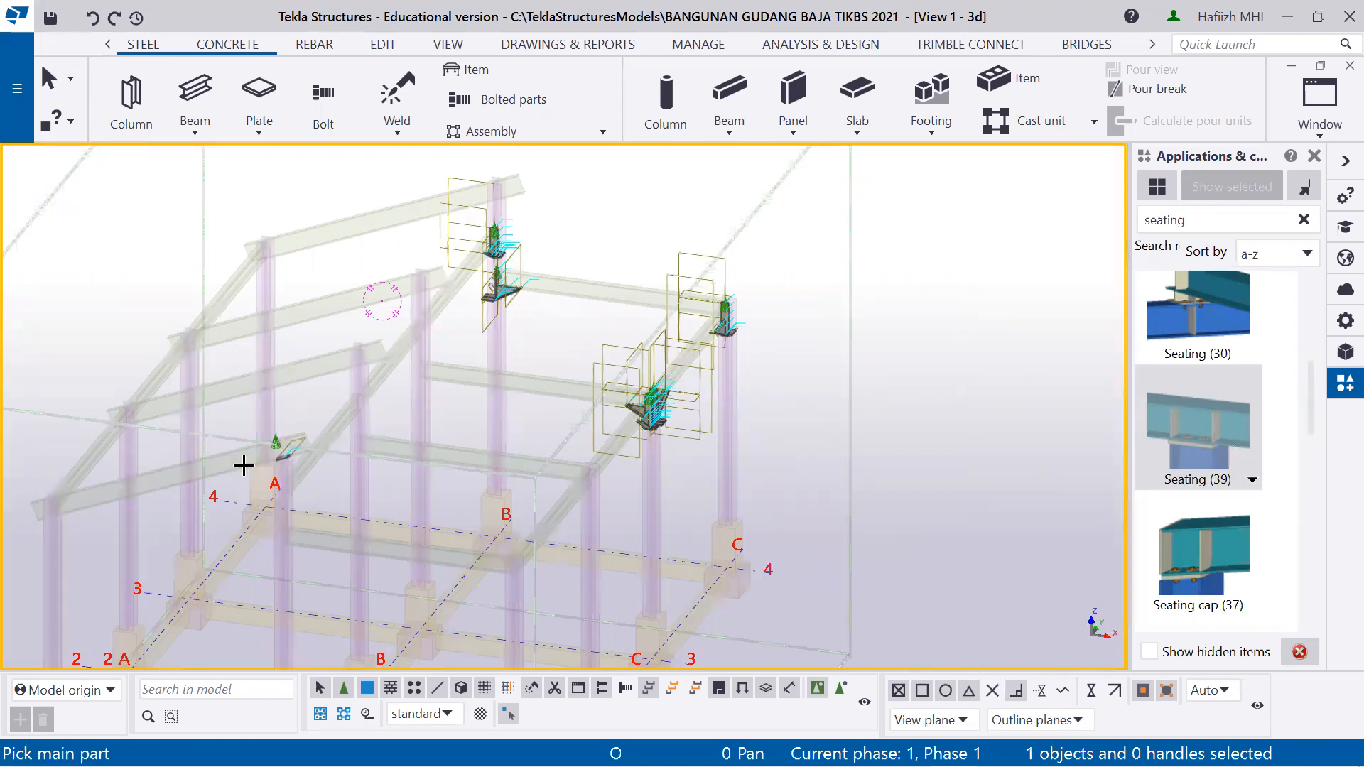
Examine the seating joint atop column B-1 up close and compare it with the unconnected rafter joint at column B-2
{"action": "scroll", "coordinate": [293, 471], "scroll_direction": "up", "scroll_amount": 6}
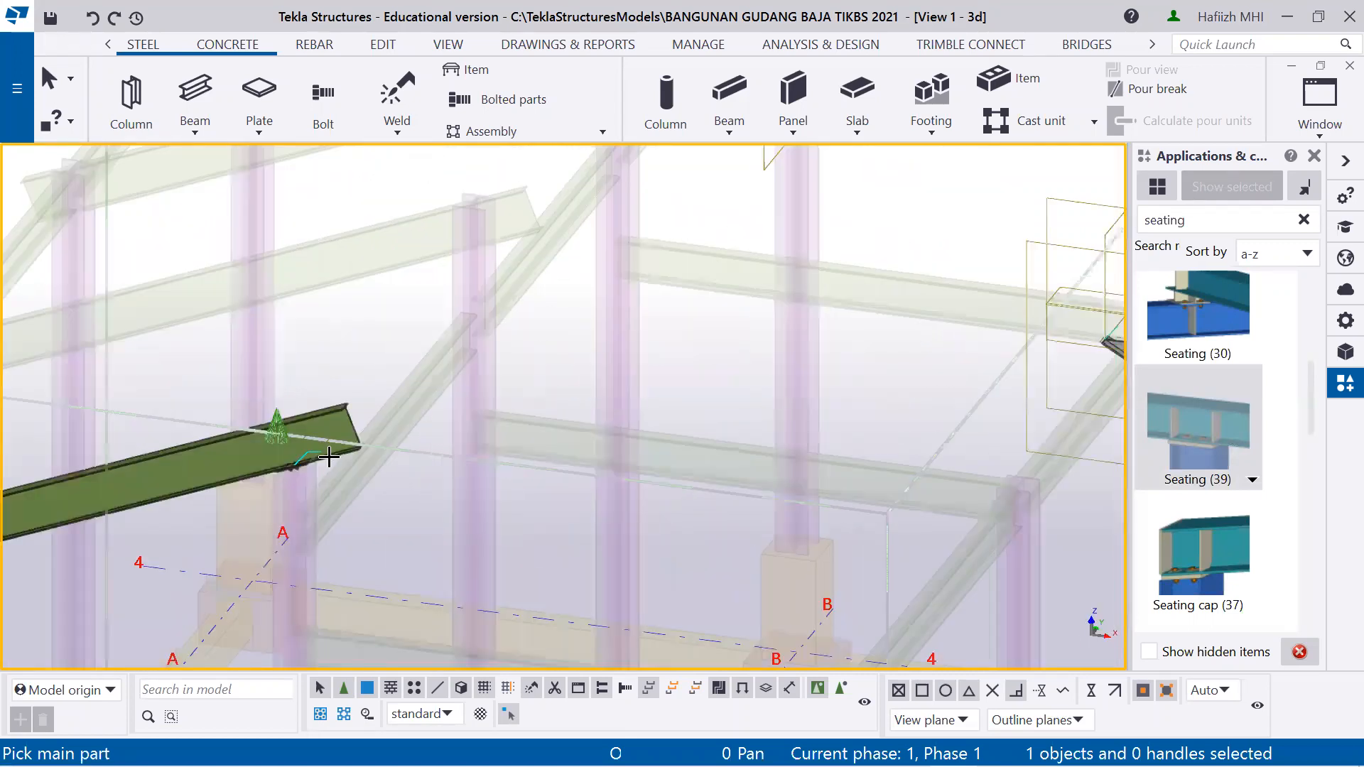
{"action": "scroll", "coordinate": [324, 458], "scroll_direction": "up", "scroll_amount": 2}
{"action": "scroll", "coordinate": [288, 469], "scroll_direction": "down", "scroll_amount": 4}
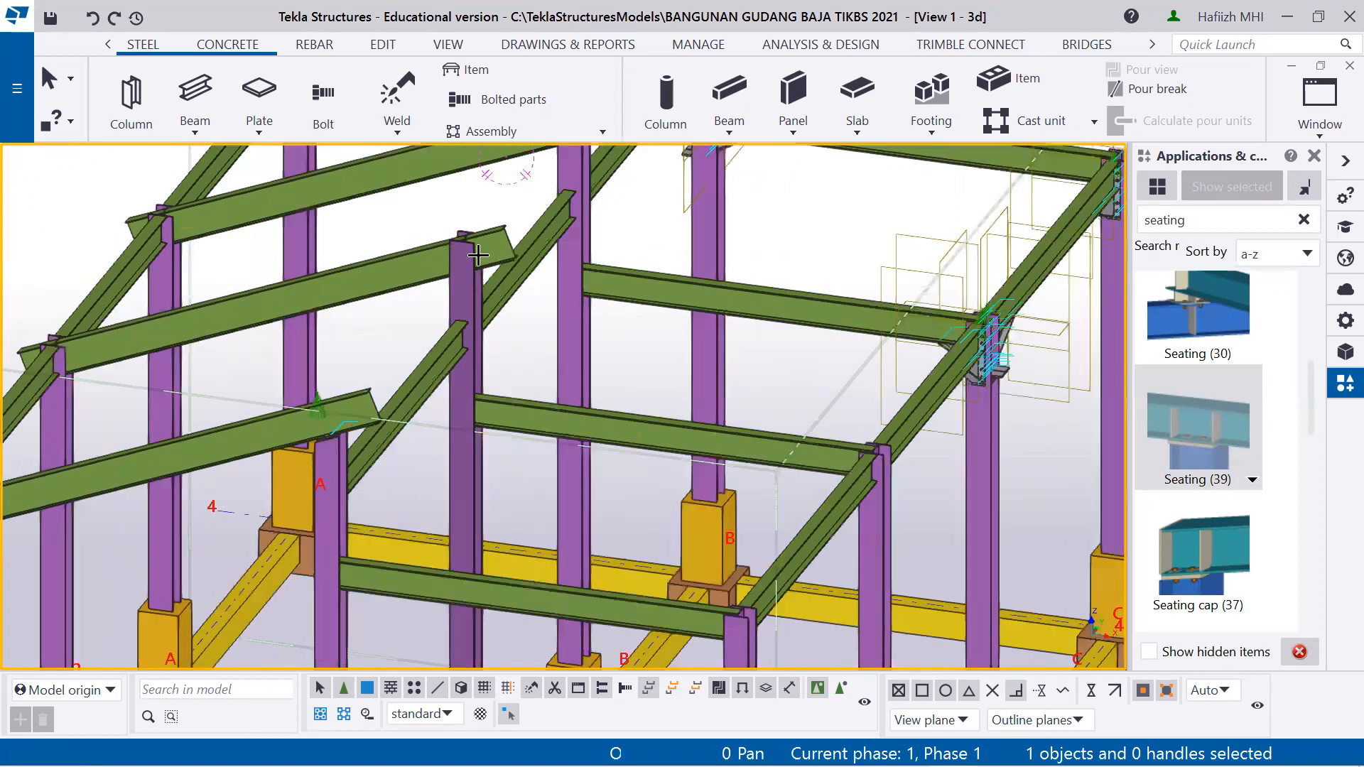
{"action": "scroll", "coordinate": [469, 263], "scroll_direction": "up", "scroll_amount": 5}
{"action": "scroll", "coordinate": [482, 238], "scroll_direction": "down", "scroll_amount": 4}
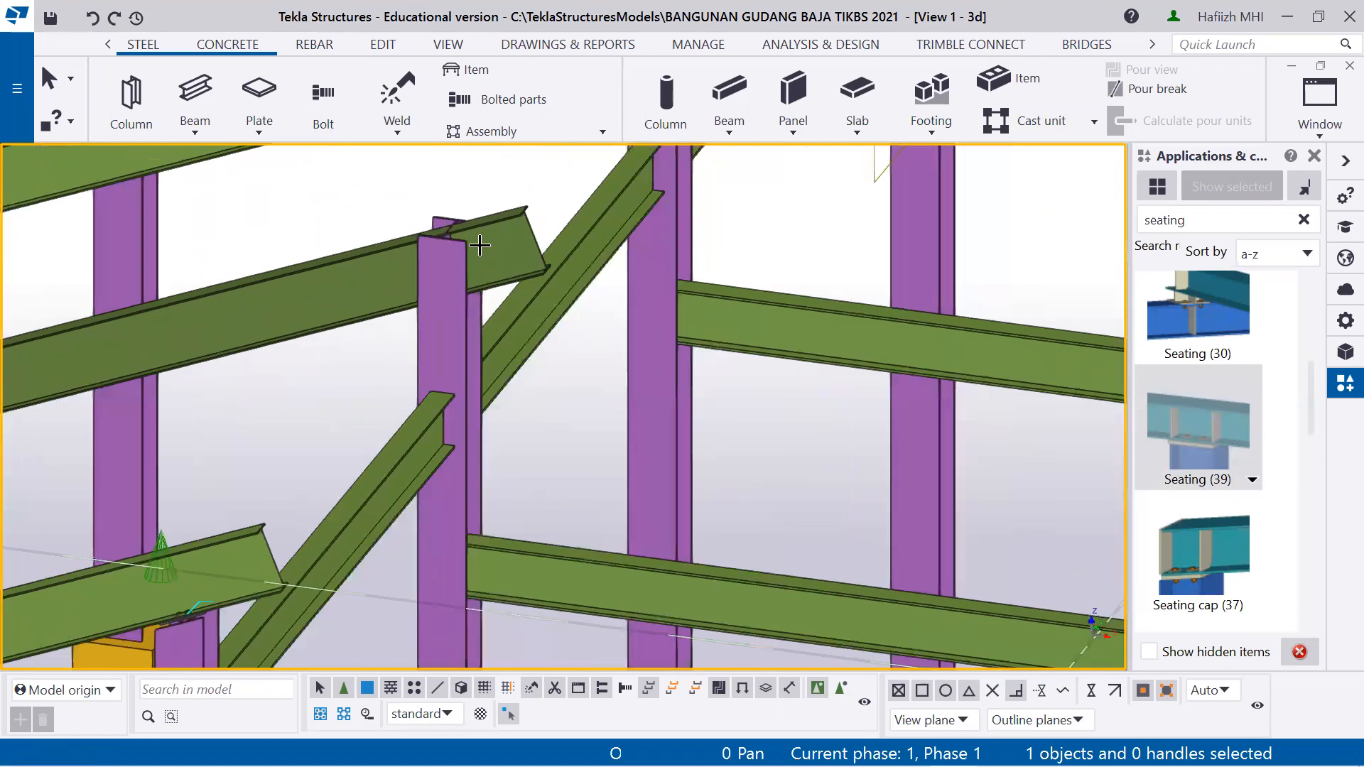
{"action": "middle_click_drag", "start_coordinate": [312, 474], "coordinate": [465, 363]}
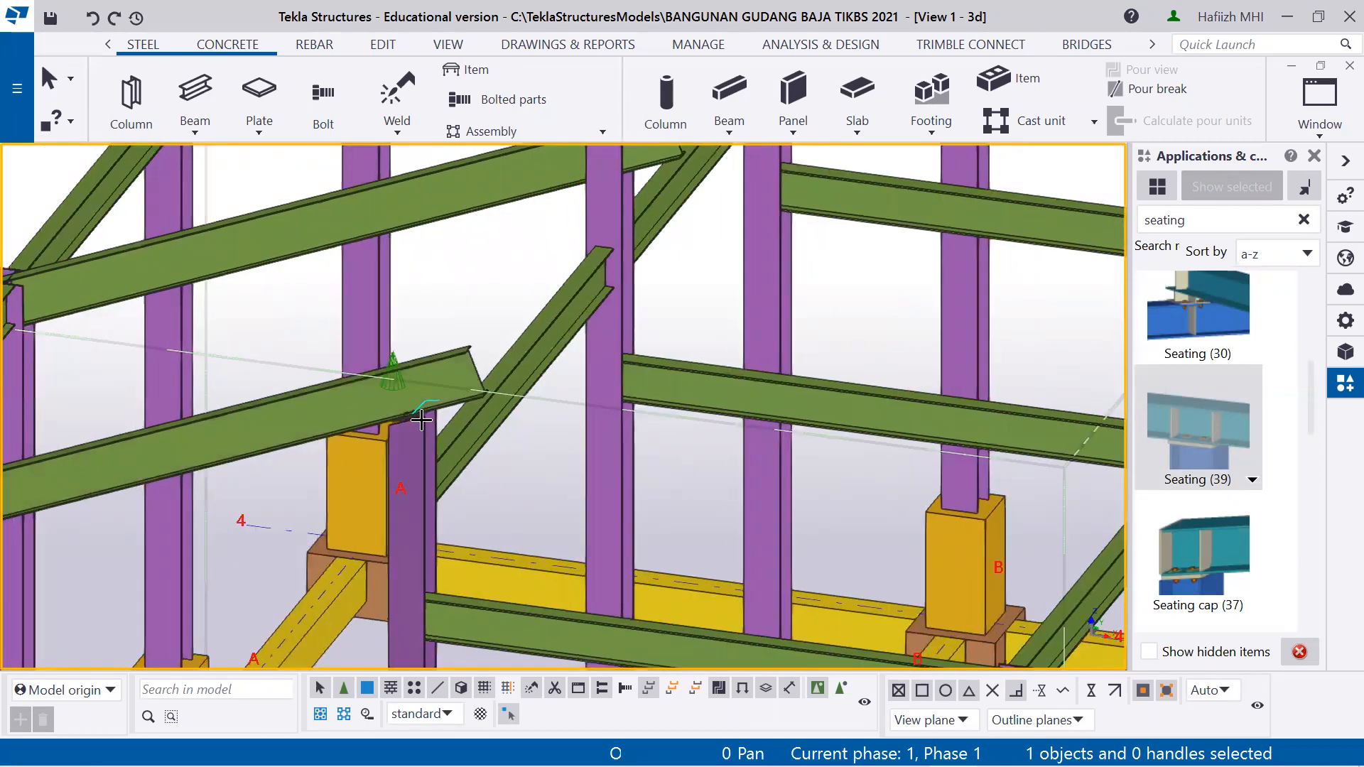
{"action": "scroll", "coordinate": [419, 415], "scroll_direction": "up", "scroll_amount": 3}
{"action": "scroll", "coordinate": [416, 409], "scroll_direction": "up", "scroll_amount": 4}
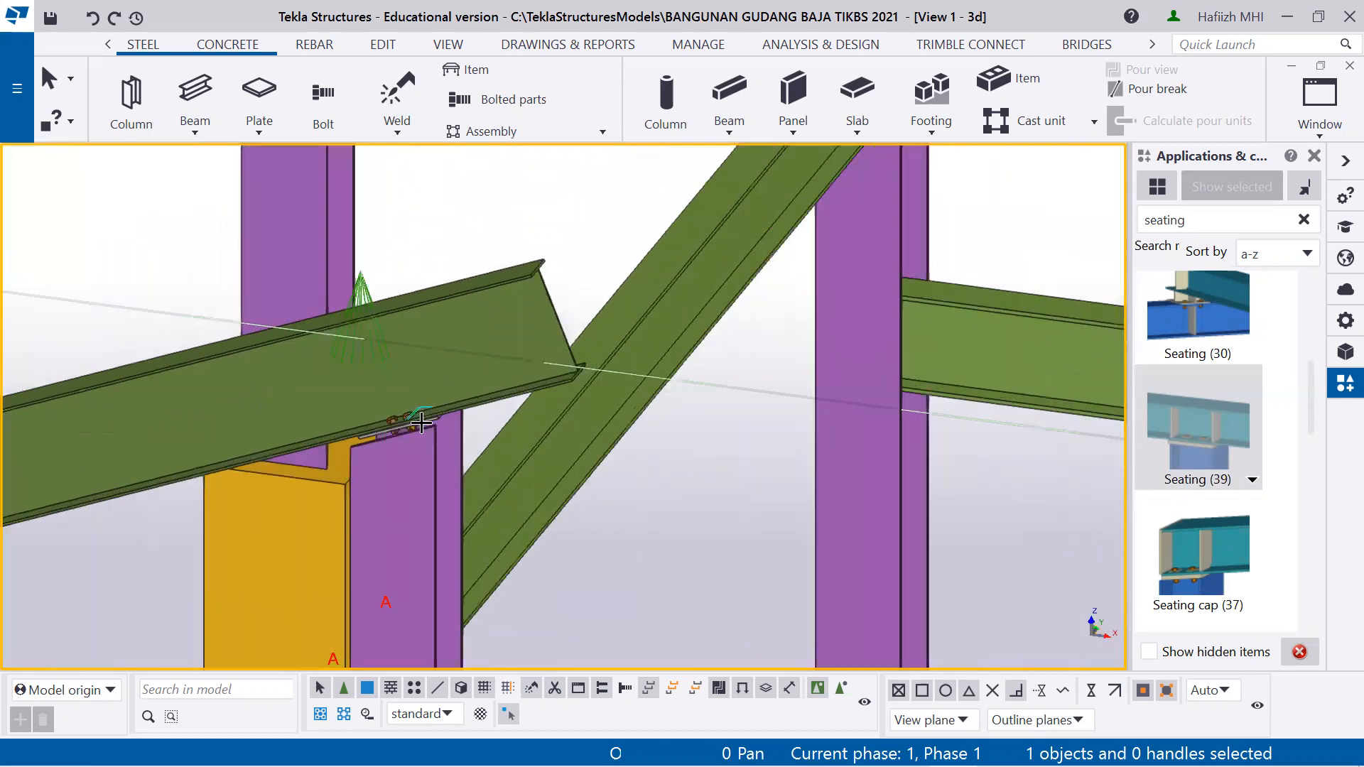
{"action": "scroll", "coordinate": [420, 415], "scroll_direction": "down", "scroll_amount": 5}
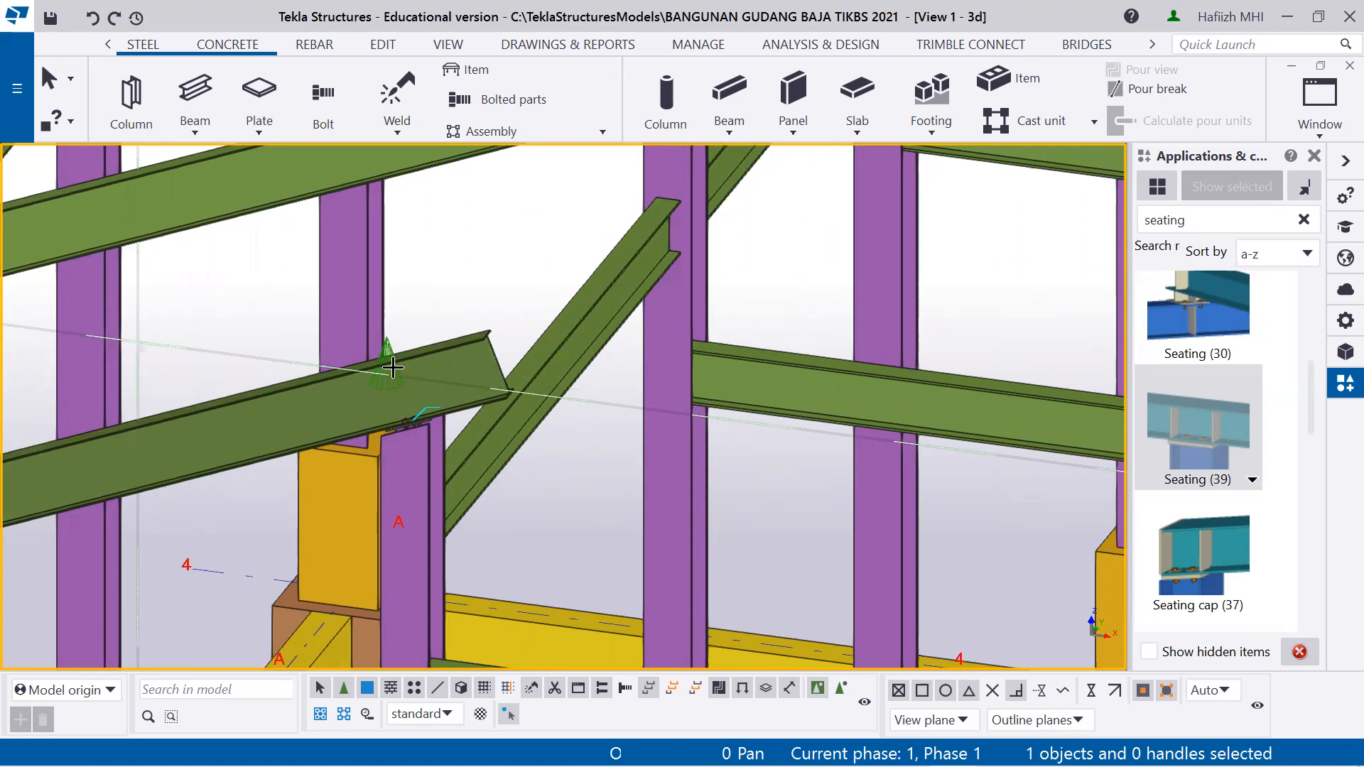
{"action": "middle_click_drag", "start_coordinate": [481, 282], "coordinate": [445, 451]}
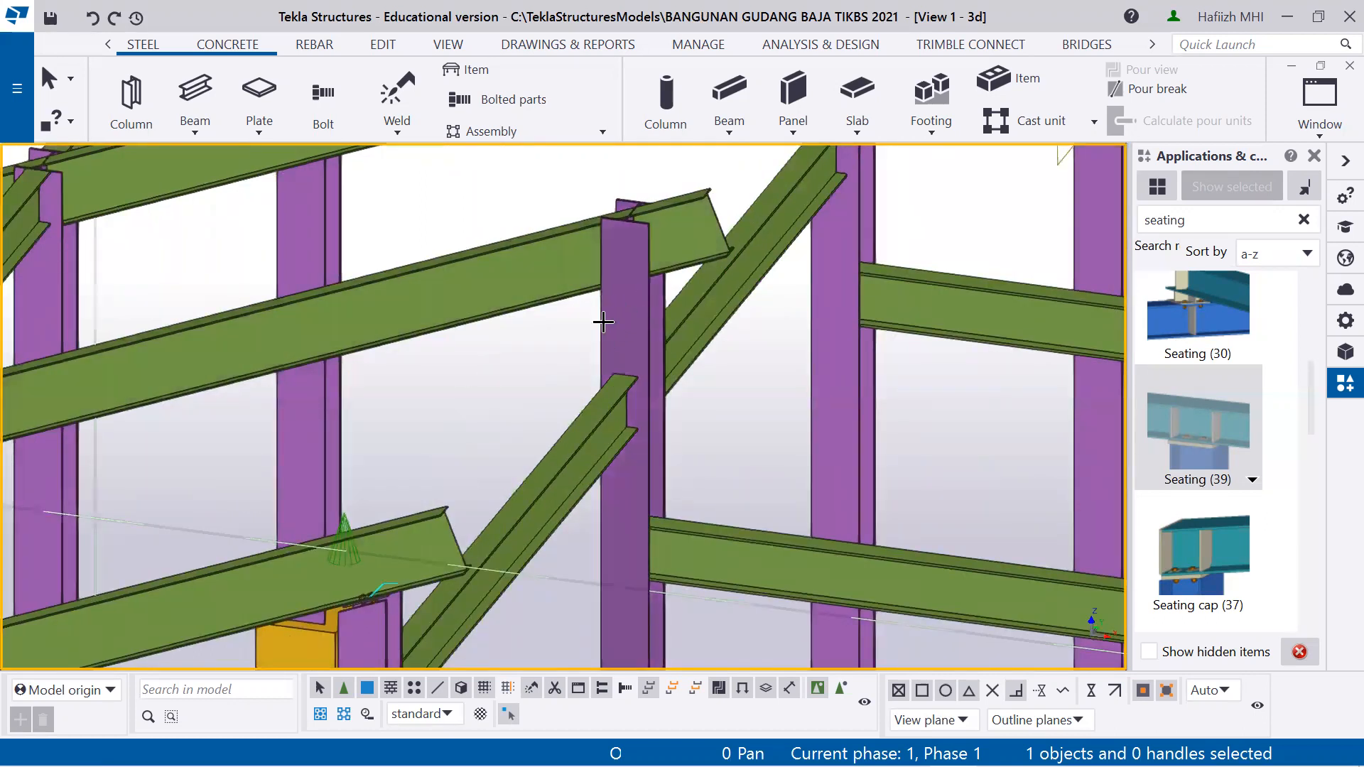
{"action": "middle_click_drag", "start_coordinate": [481, 417], "coordinate": [541, 305]}
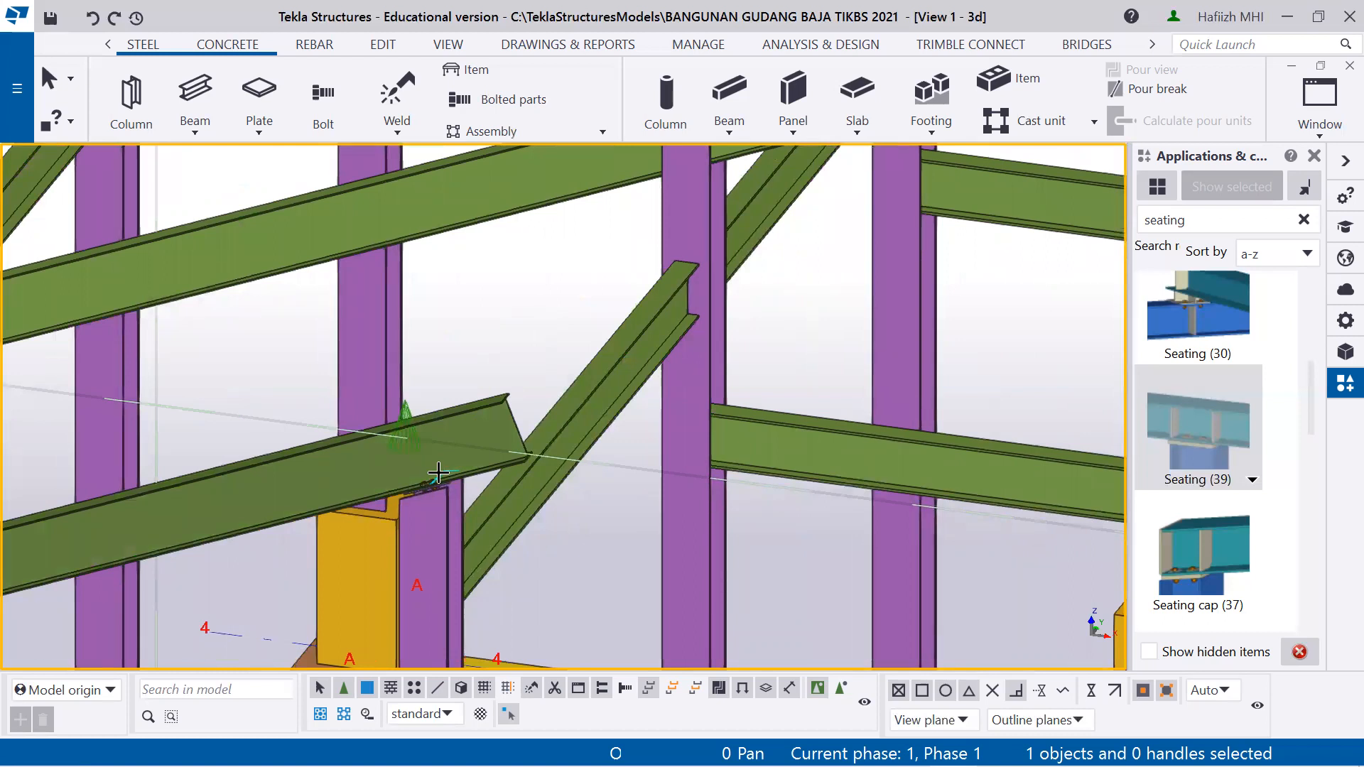
{"action": "scroll", "coordinate": [424, 485], "scroll_direction": "down", "scroll_amount": 5}
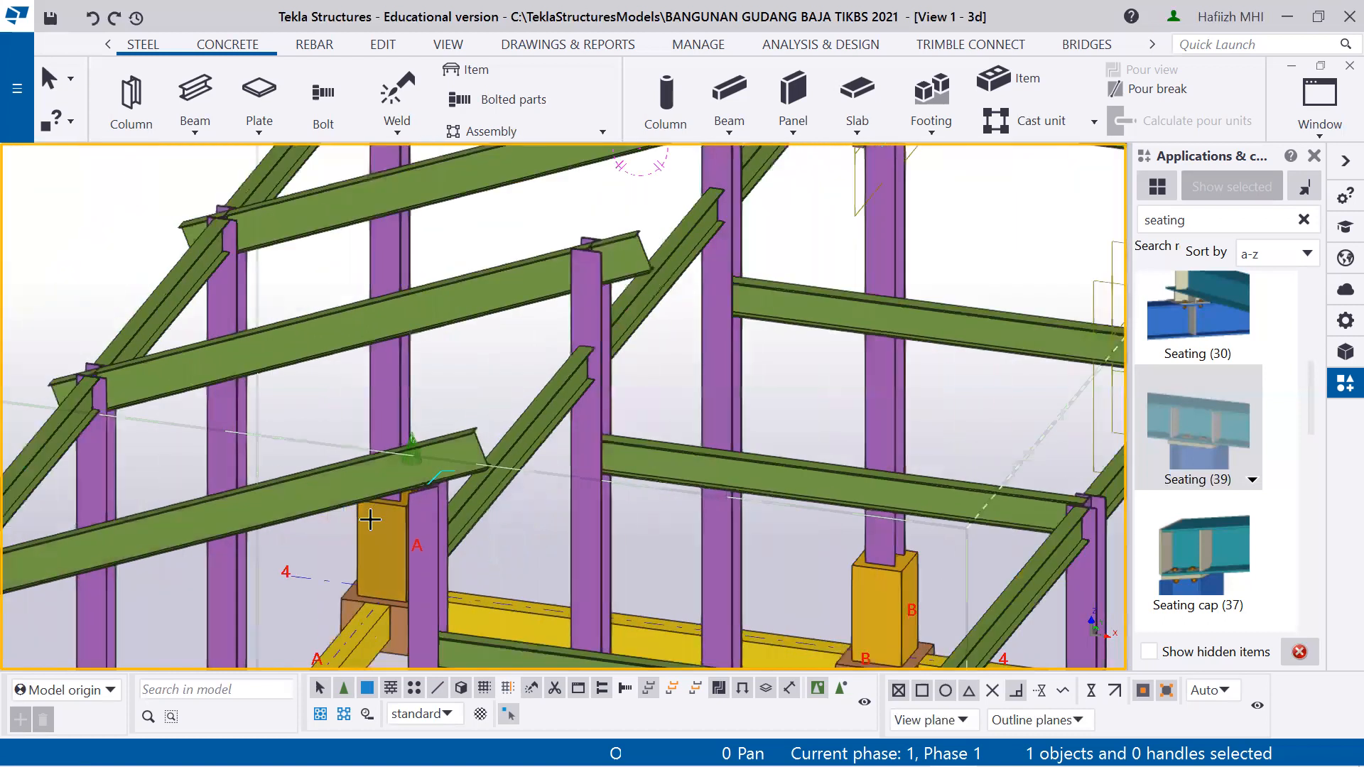
Add a Seating (39) connection between column A-1 and the low end of the grid line 1 rafter
{"action": "middle_click_drag", "start_coordinate": [370, 522], "coordinate": [681, 343]}
{"action": "middle_click_drag", "start_coordinate": [350, 400], "coordinate": [408, 350]}
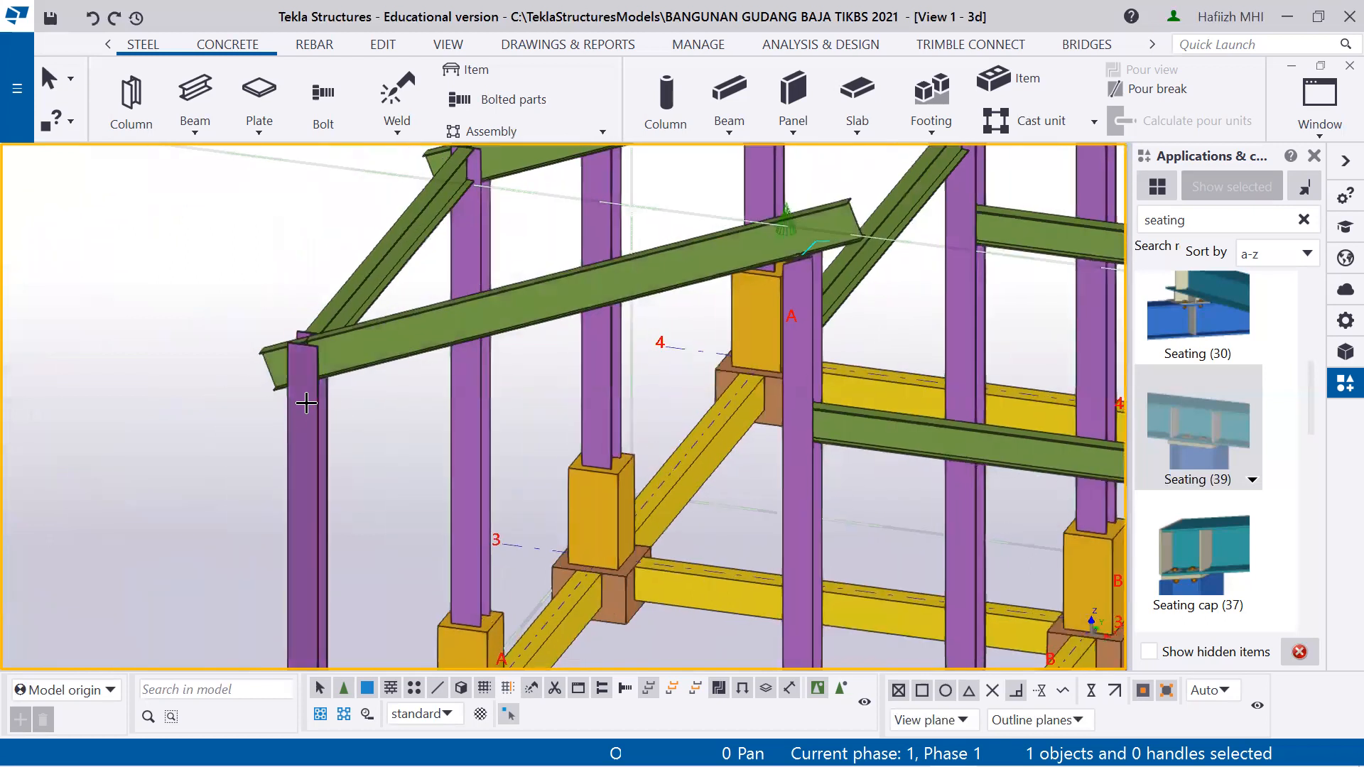
{"action": "left_click", "coordinate": [311, 396]}
{"action": "left_click", "coordinate": [353, 353]}
{"action": "middle_click", "coordinate": [353, 353]}
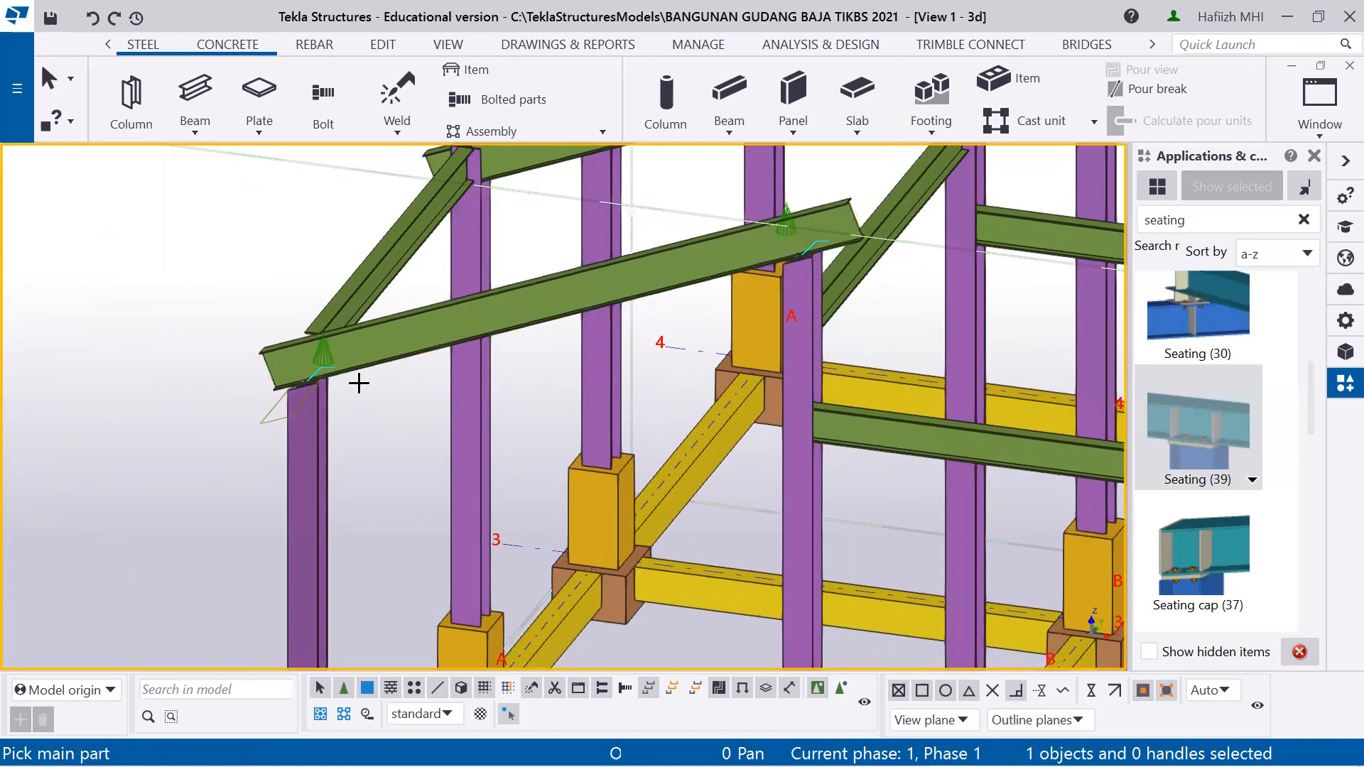
{"action": "scroll", "coordinate": [320, 379], "scroll_direction": "up", "scroll_amount": 5}
{"action": "scroll", "coordinate": [331, 378], "scroll_direction": "down", "scroll_amount": 5}
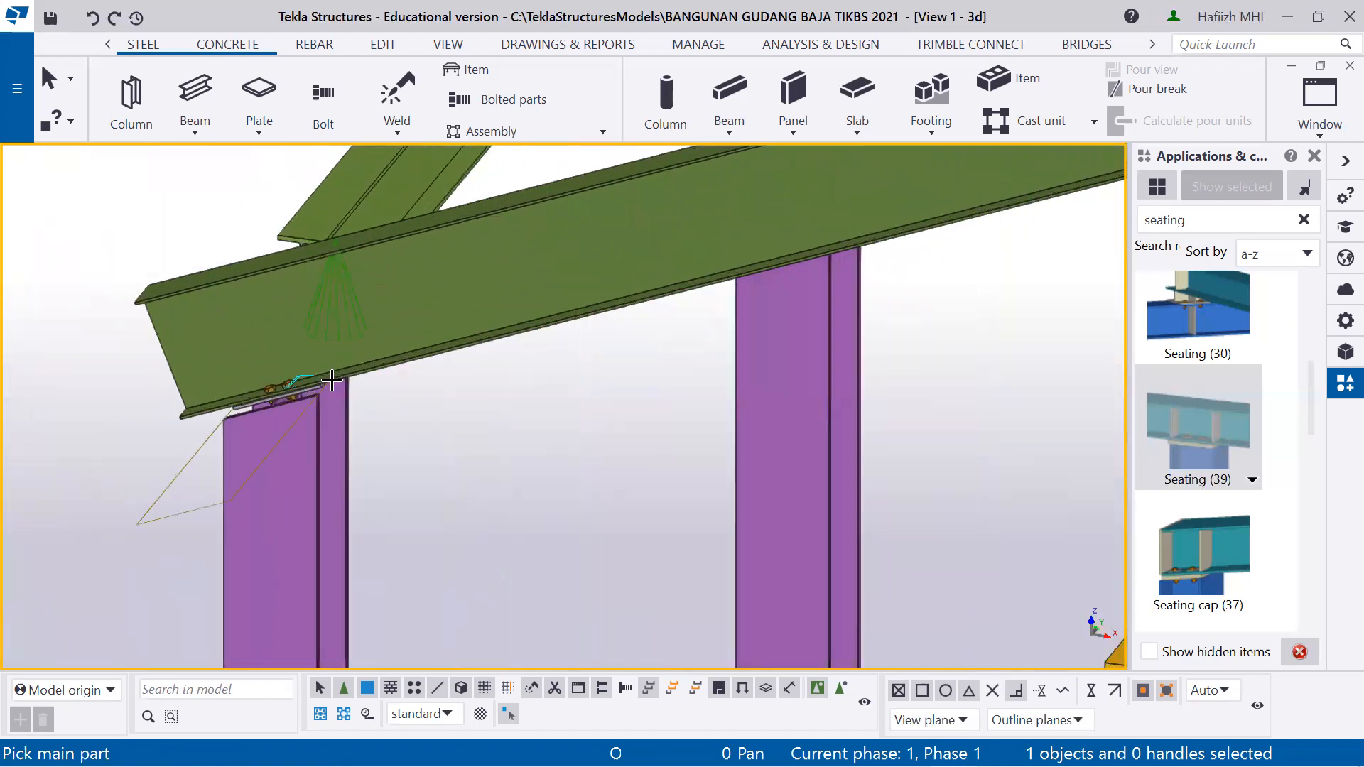
{"action": "scroll", "coordinate": [569, 379], "scroll_direction": "down", "scroll_amount": 4}
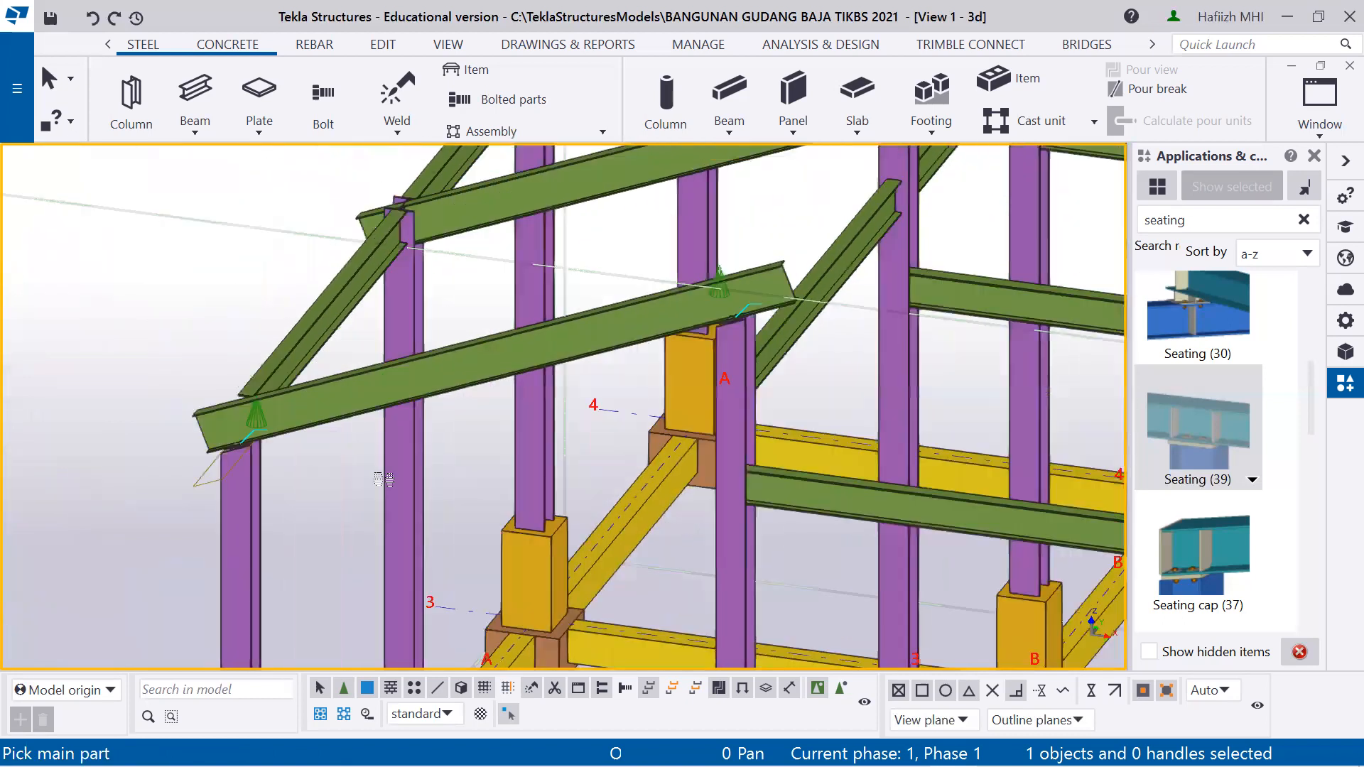
Add a Seating cap (37) connection between column B-2 and the high end of the grid line 2 rafter
{"action": "scroll", "coordinate": [483, 353], "scroll_direction": "up", "scroll_amount": 4}
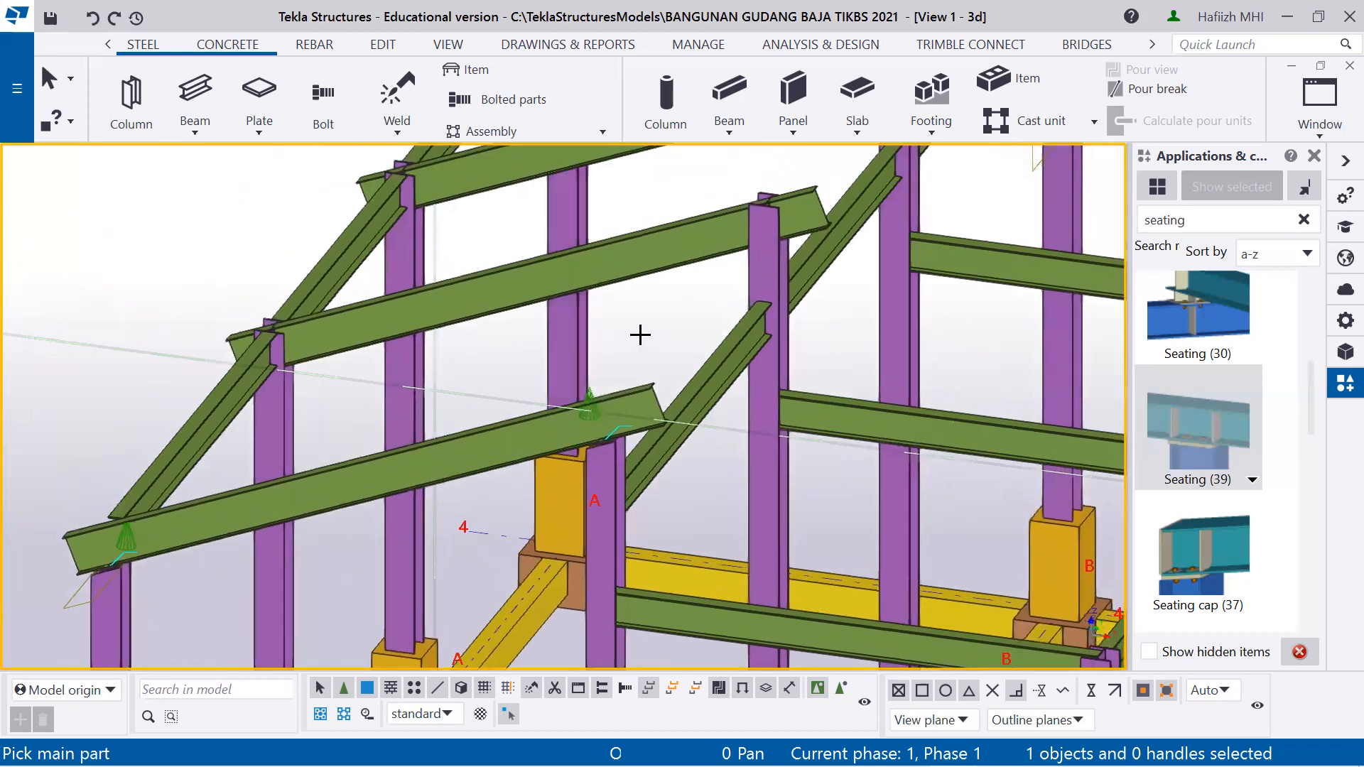
{"action": "key", "text": "Escape"}
{"action": "left_click", "coordinate": [1206, 550]}
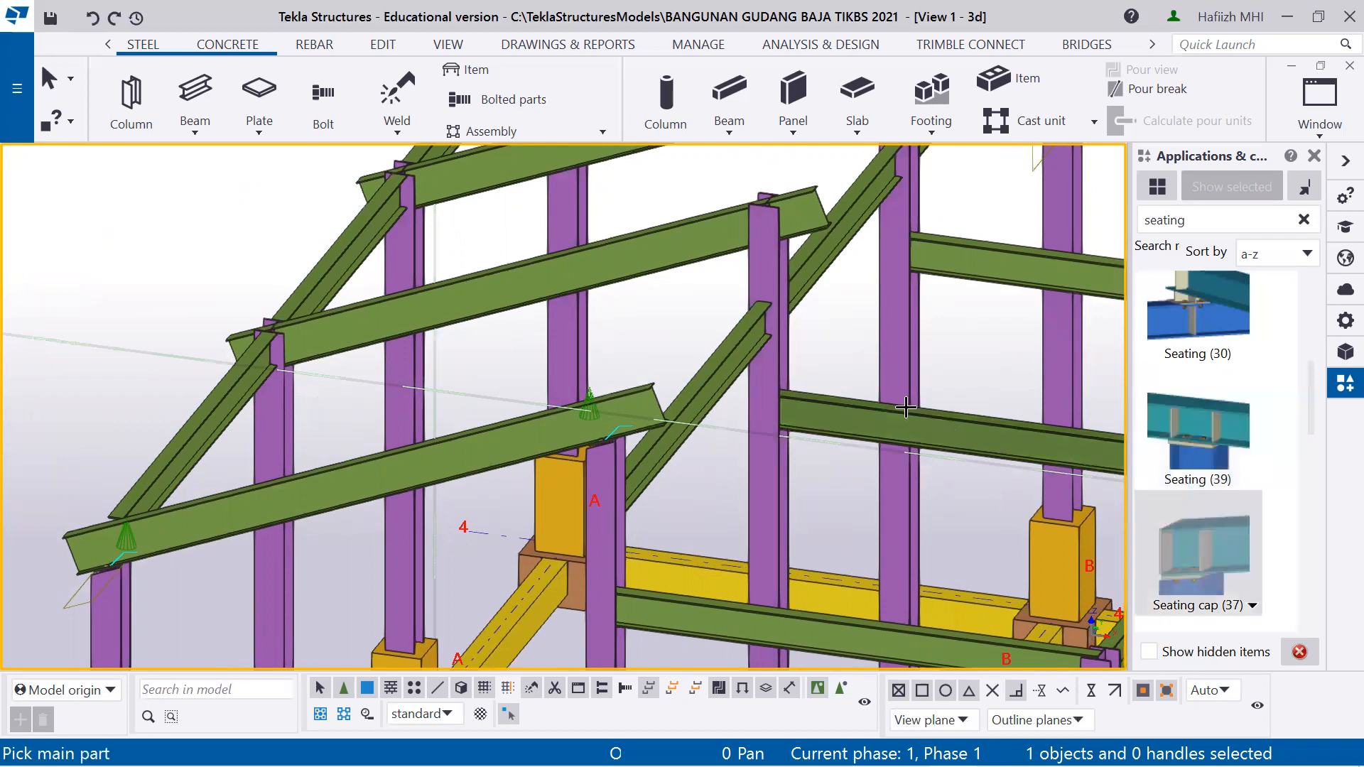
{"action": "left_click", "coordinate": [757, 259]}
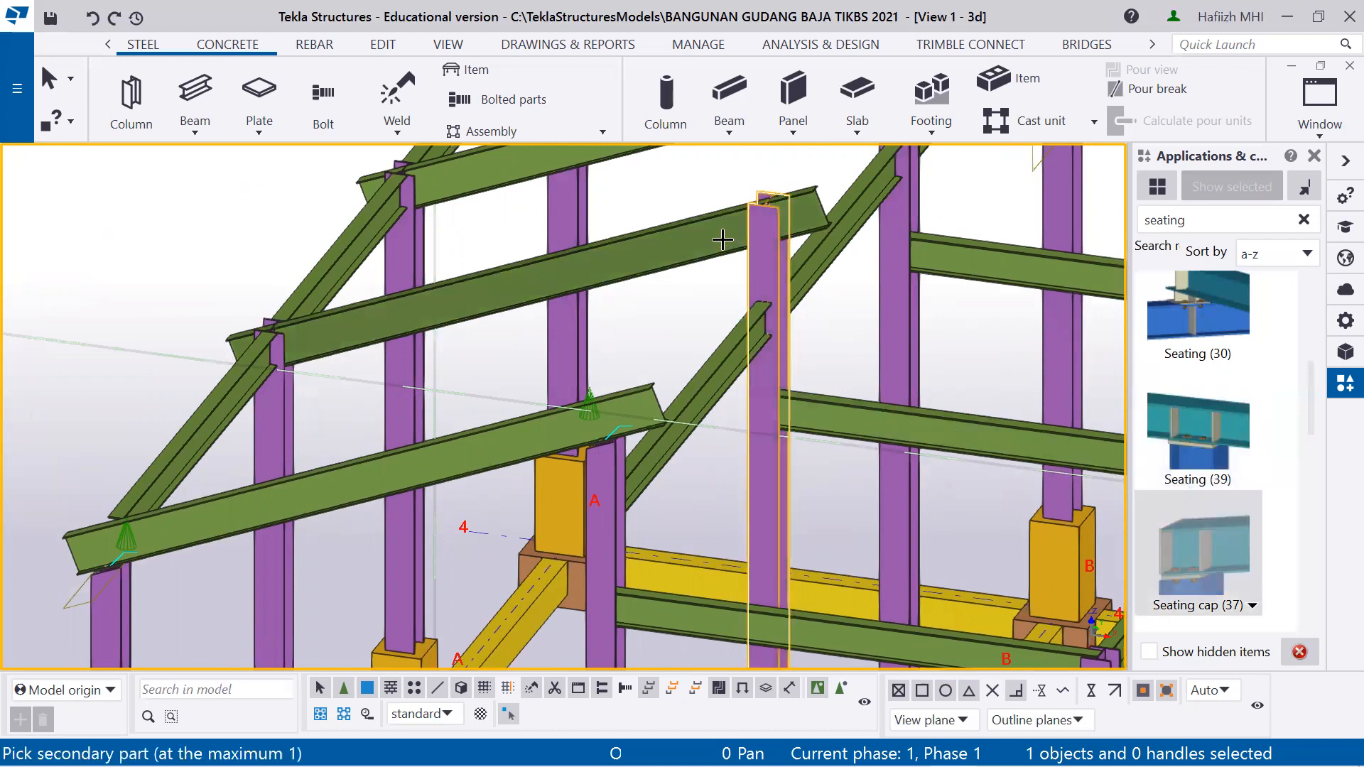
{"action": "left_click", "coordinate": [720, 238]}
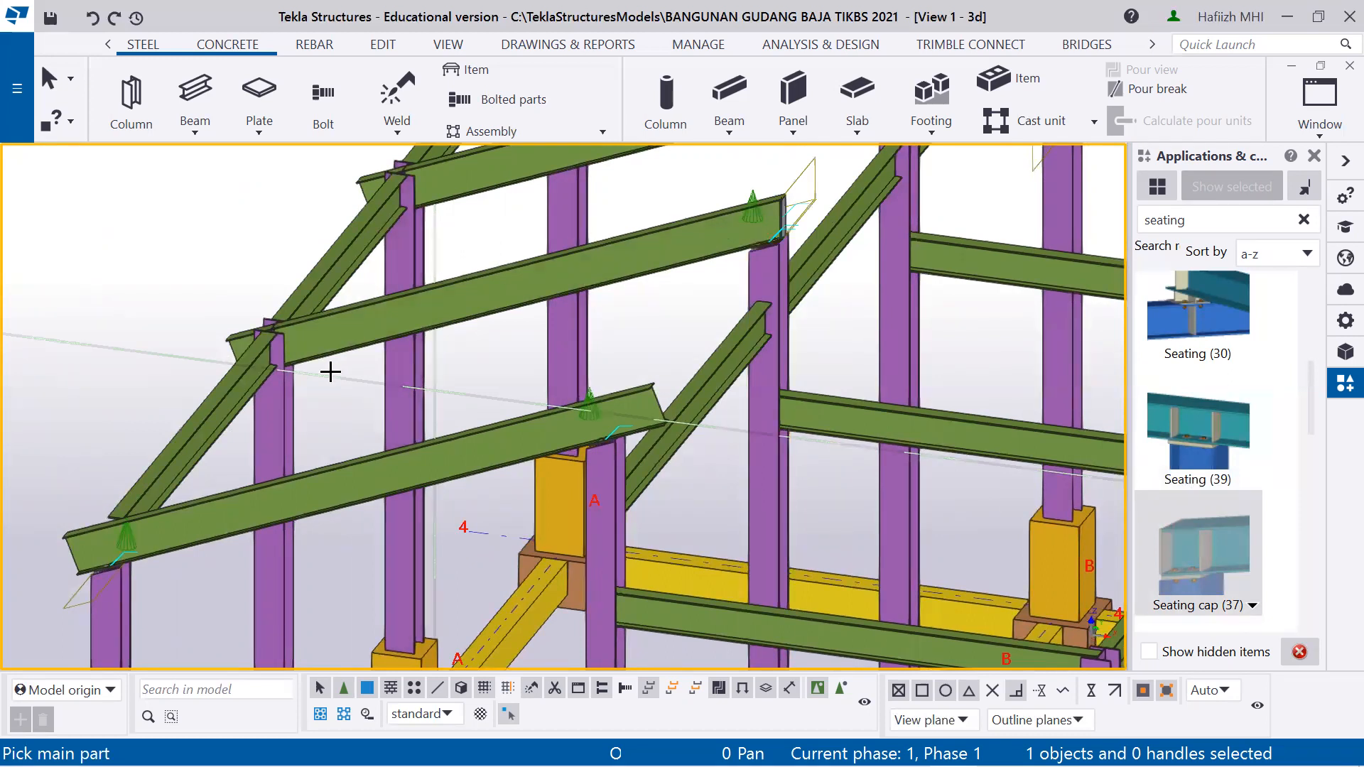
Add a Seating cap (37) connection between column A-2 and the low end of the grid line 2 rafter
{"action": "left_click", "coordinate": [274, 398]}
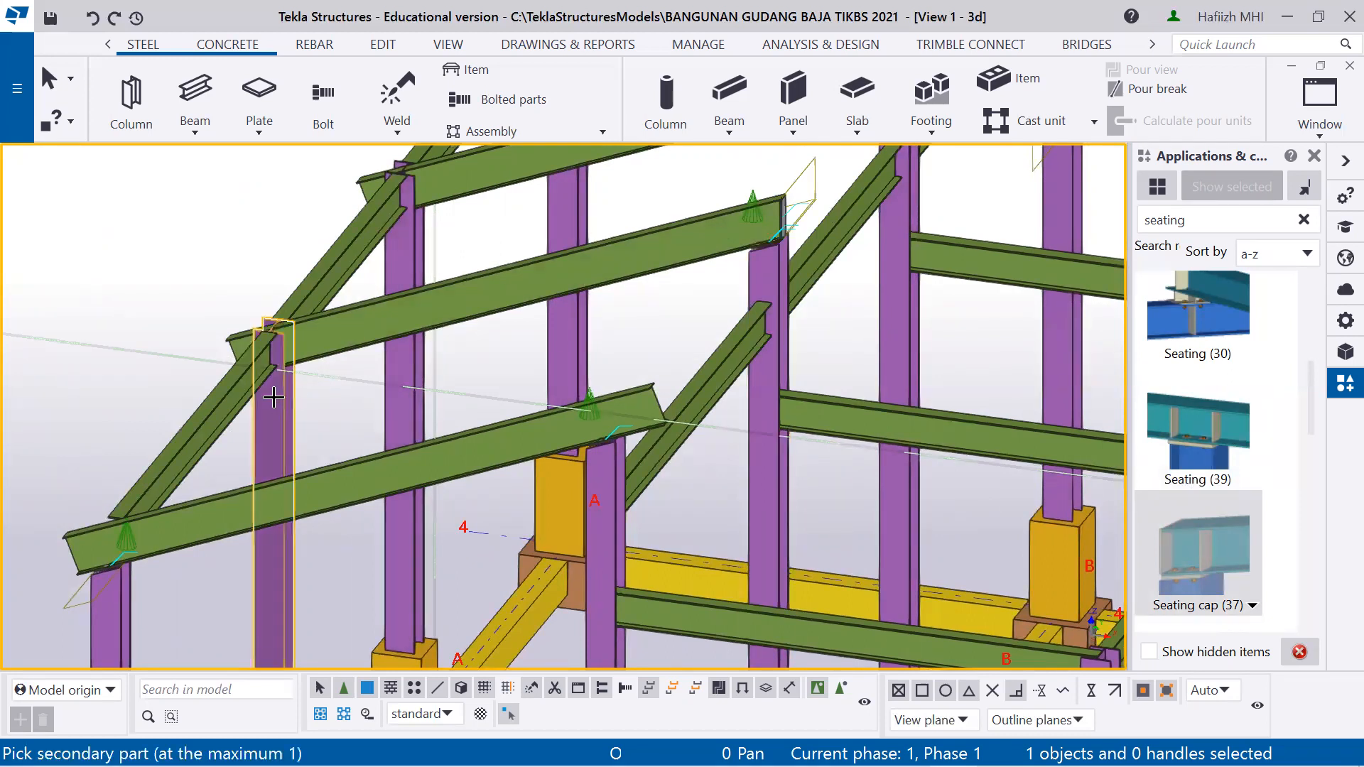
{"action": "left_click", "coordinate": [314, 332]}
{"action": "scroll", "coordinate": [302, 341], "scroll_direction": "up", "scroll_amount": 3}
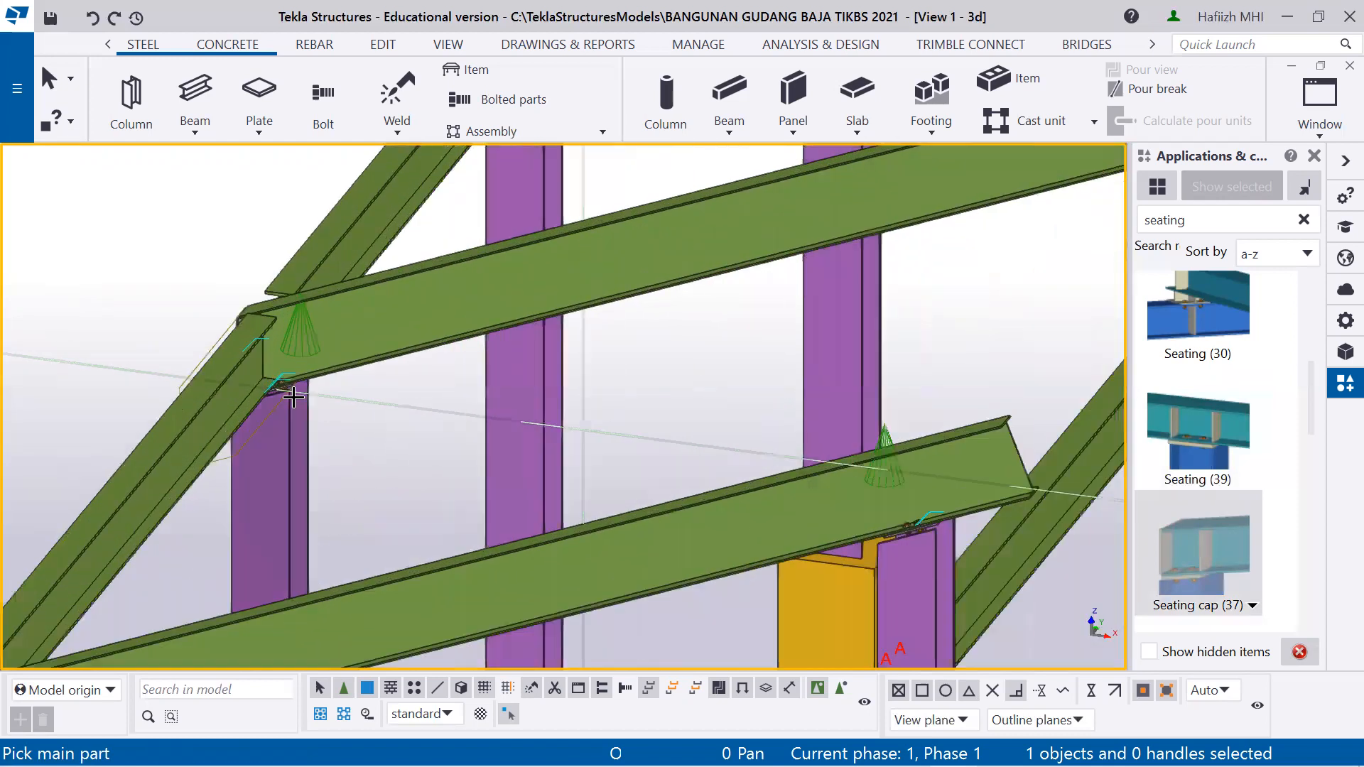
{"action": "scroll", "coordinate": [348, 398], "scroll_direction": "down", "scroll_amount": 4}
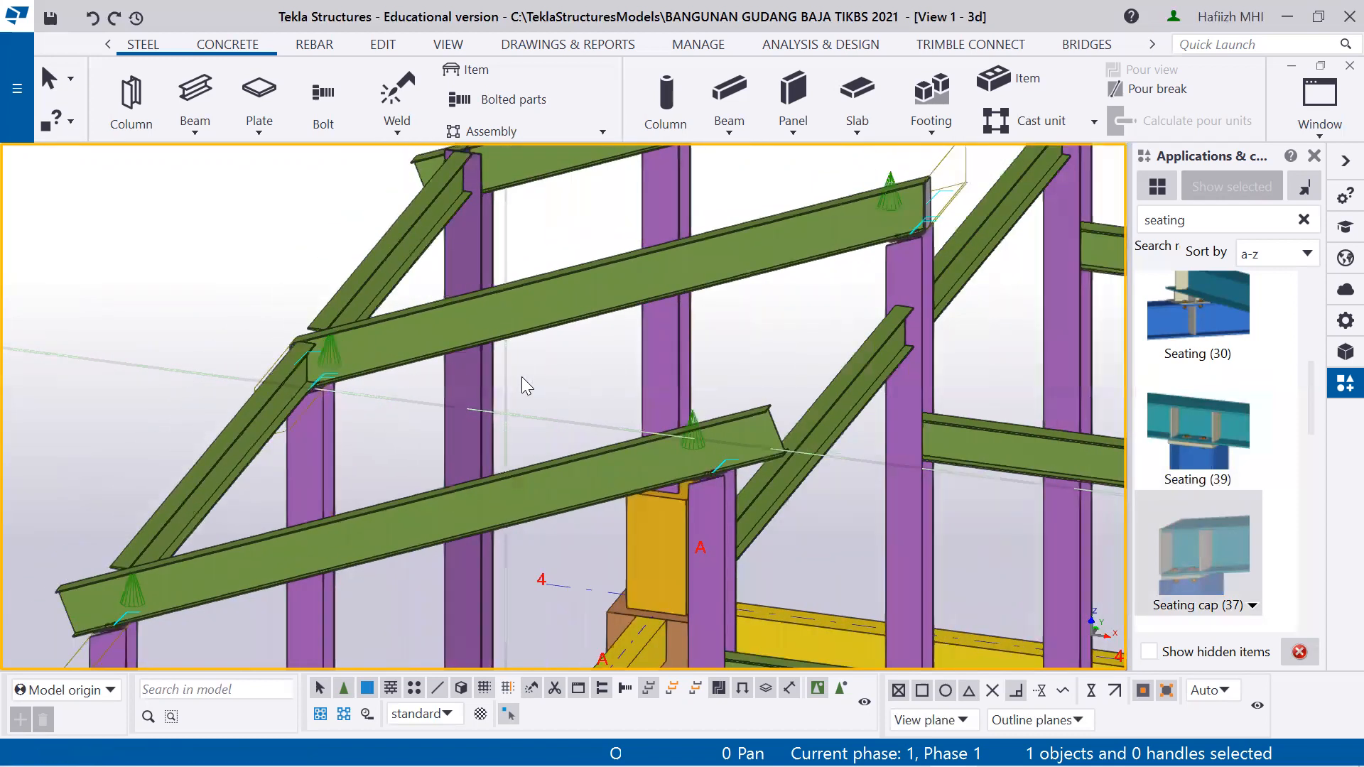
Compare the seated rafters on grid lines 1 and 2, and inspect the end plate and bolts of the seating cap at column A-2
{"action": "middle_click_drag", "start_coordinate": [754, 368], "coordinate": [627, 417]}
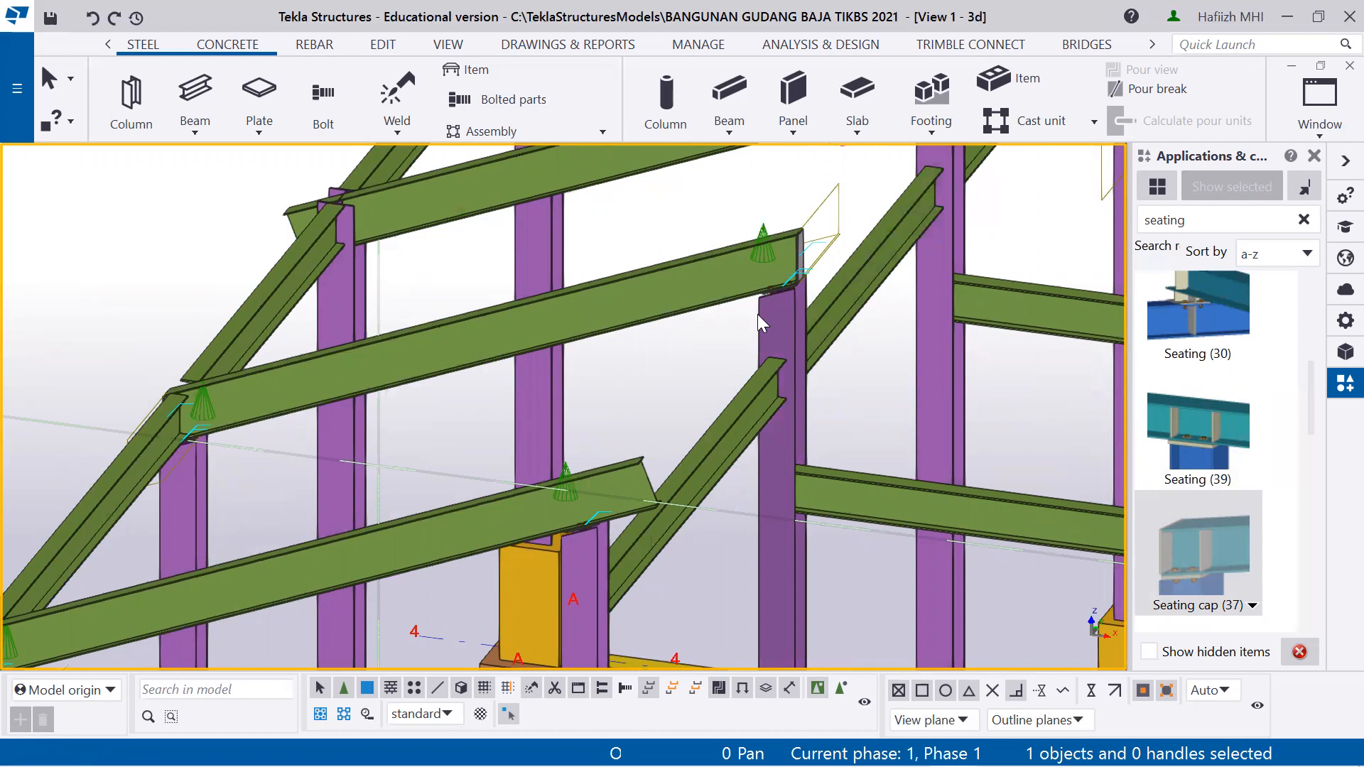
{"action": "middle_click_drag", "start_coordinate": [472, 362], "coordinate": [610, 288]}
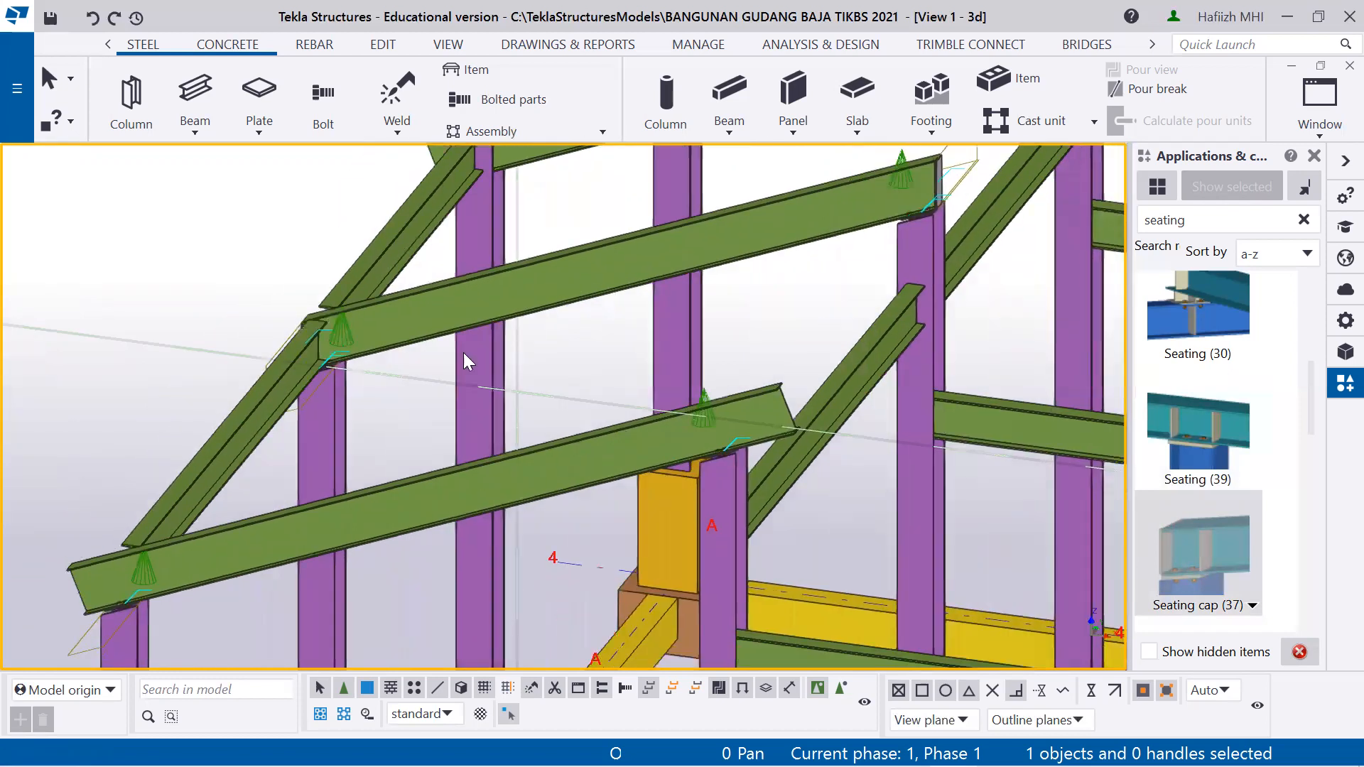
{"action": "scroll", "coordinate": [323, 369], "scroll_direction": "down", "scroll_amount": 10}
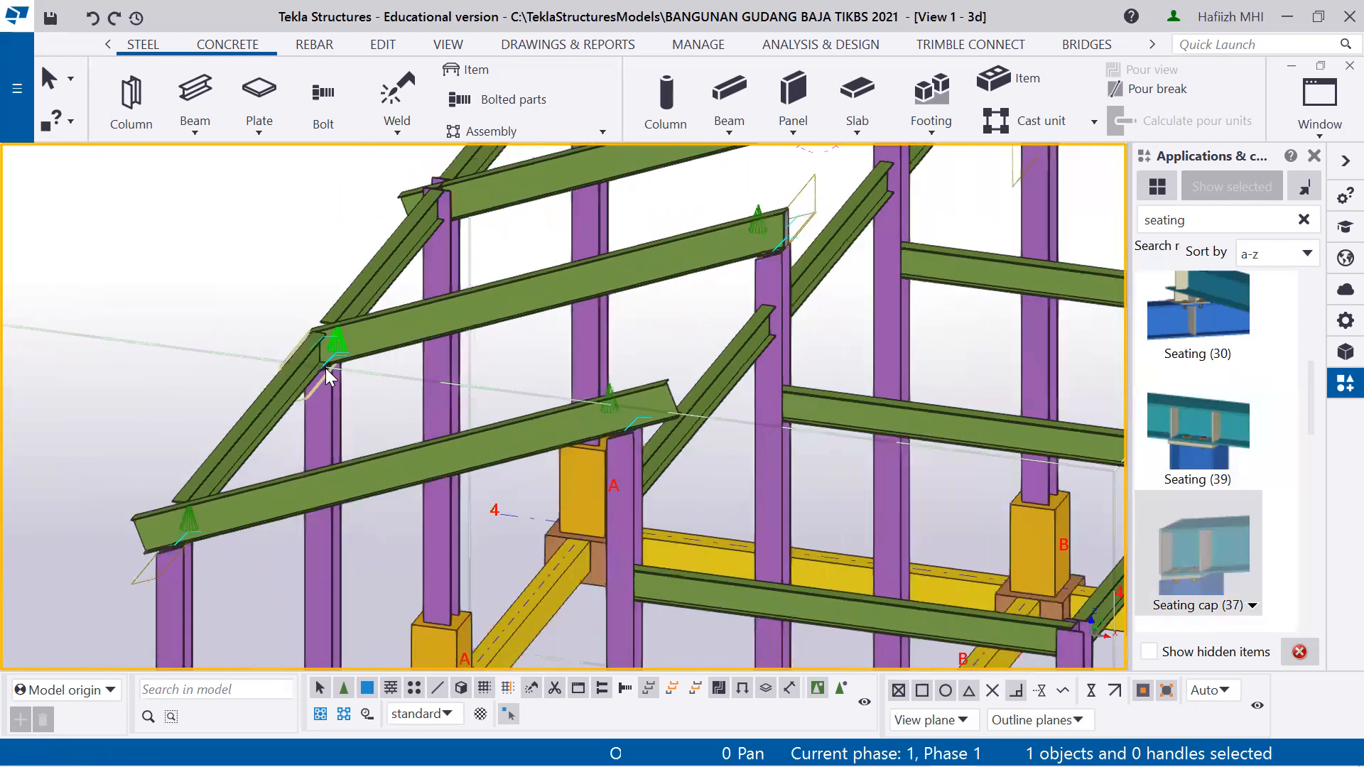
{"action": "middle_click_drag", "start_coordinate": [370, 394], "coordinate": [213, 346], "text": "ctrl"}
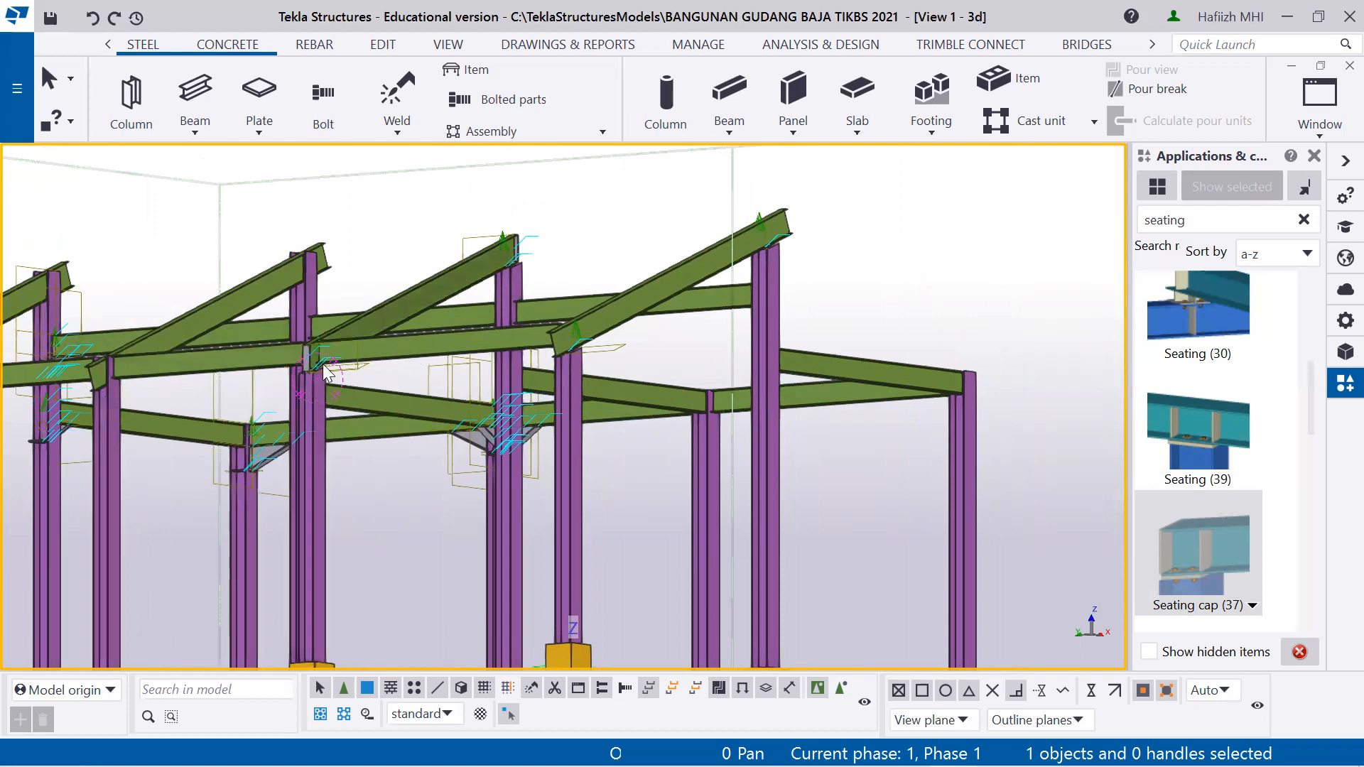
{"action": "scroll", "coordinate": [309, 379], "scroll_direction": "up", "scroll_amount": 6}
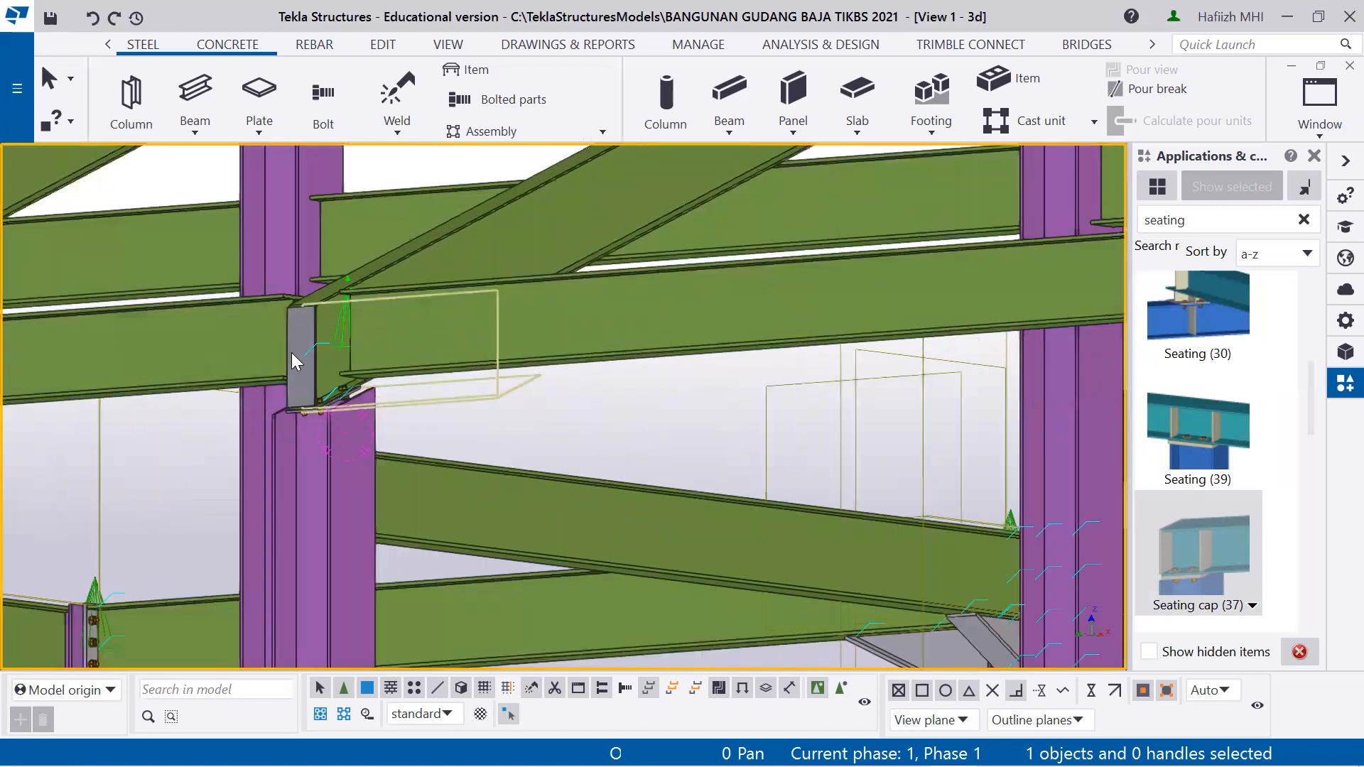
{"action": "scroll", "coordinate": [300, 348], "scroll_direction": "down", "scroll_amount": 6}
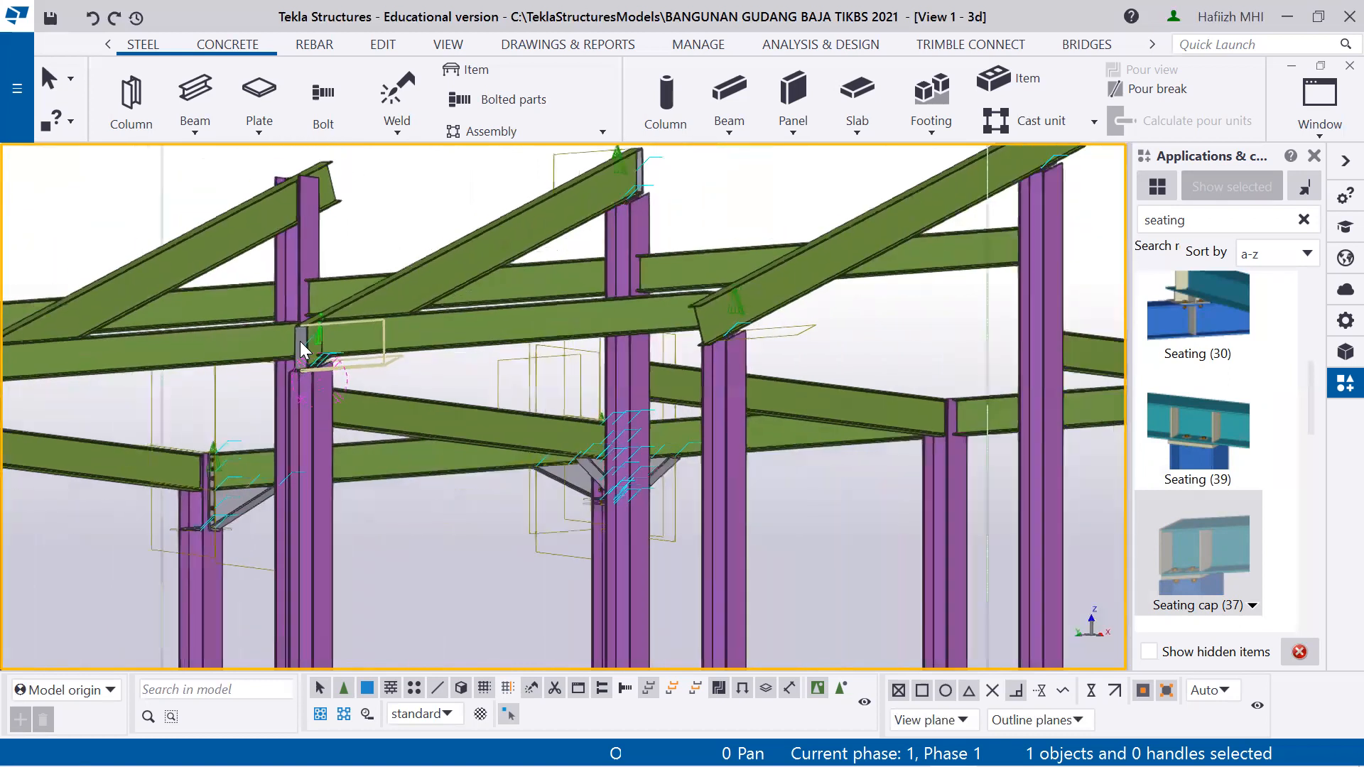
{"action": "scroll", "coordinate": [300, 340], "scroll_direction": "down", "scroll_amount": 2}
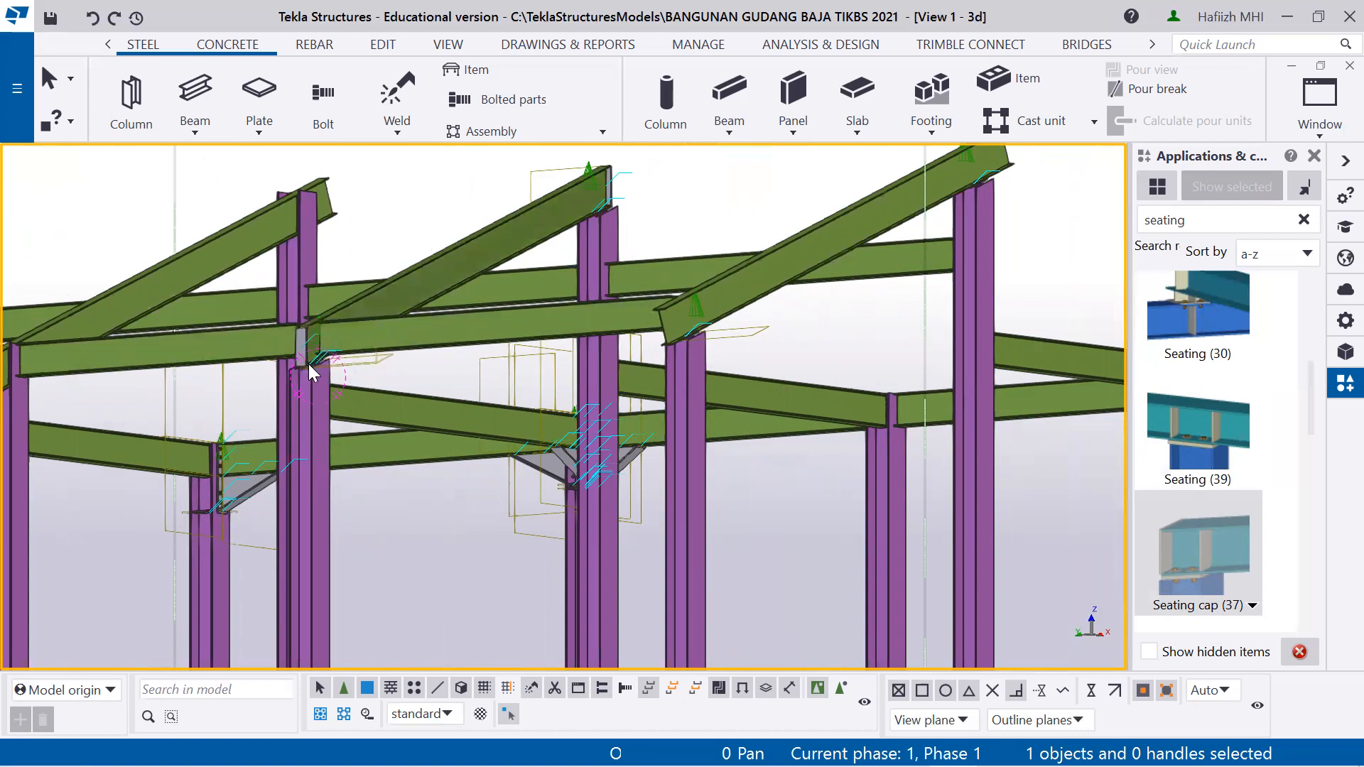
{"action": "scroll", "coordinate": [308, 364], "scroll_direction": "up", "scroll_amount": 6}
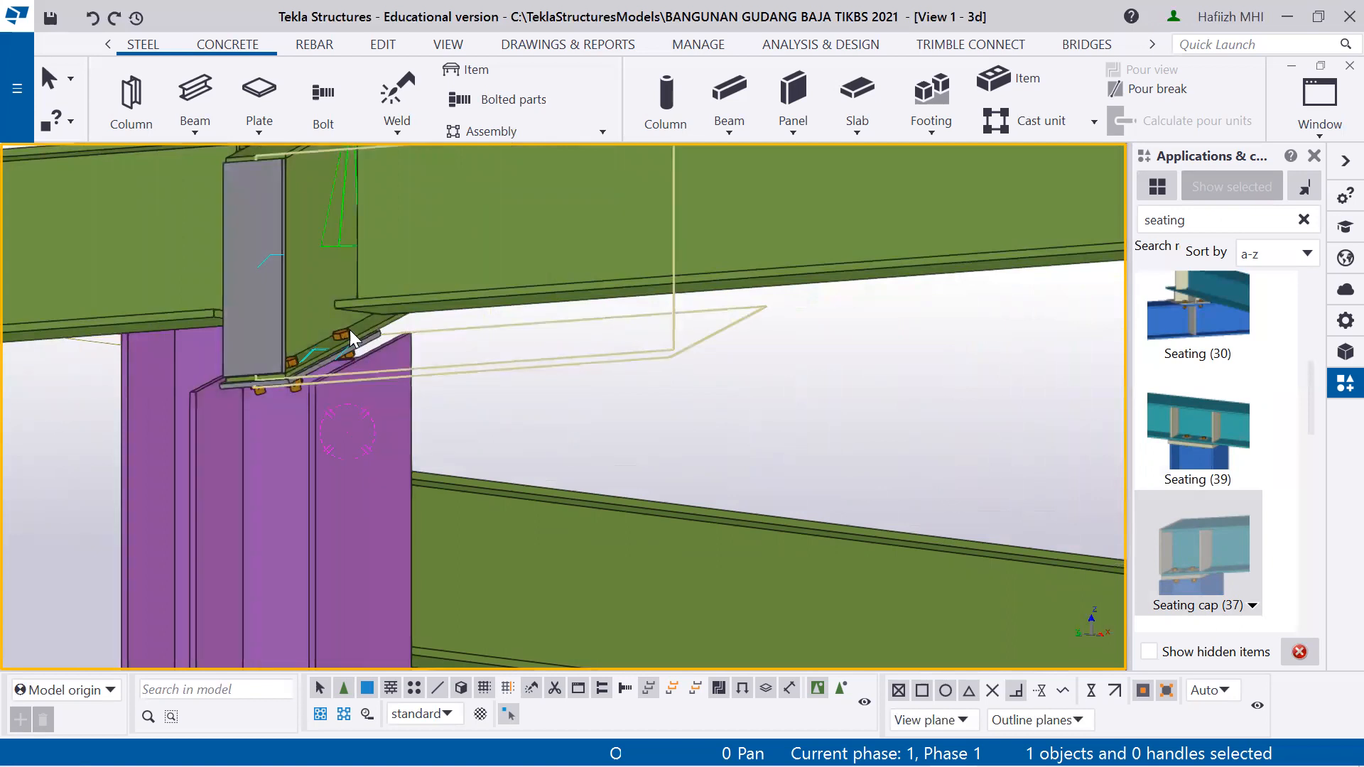
{"action": "scroll", "coordinate": [351, 329], "scroll_direction": "down", "scroll_amount": 5}
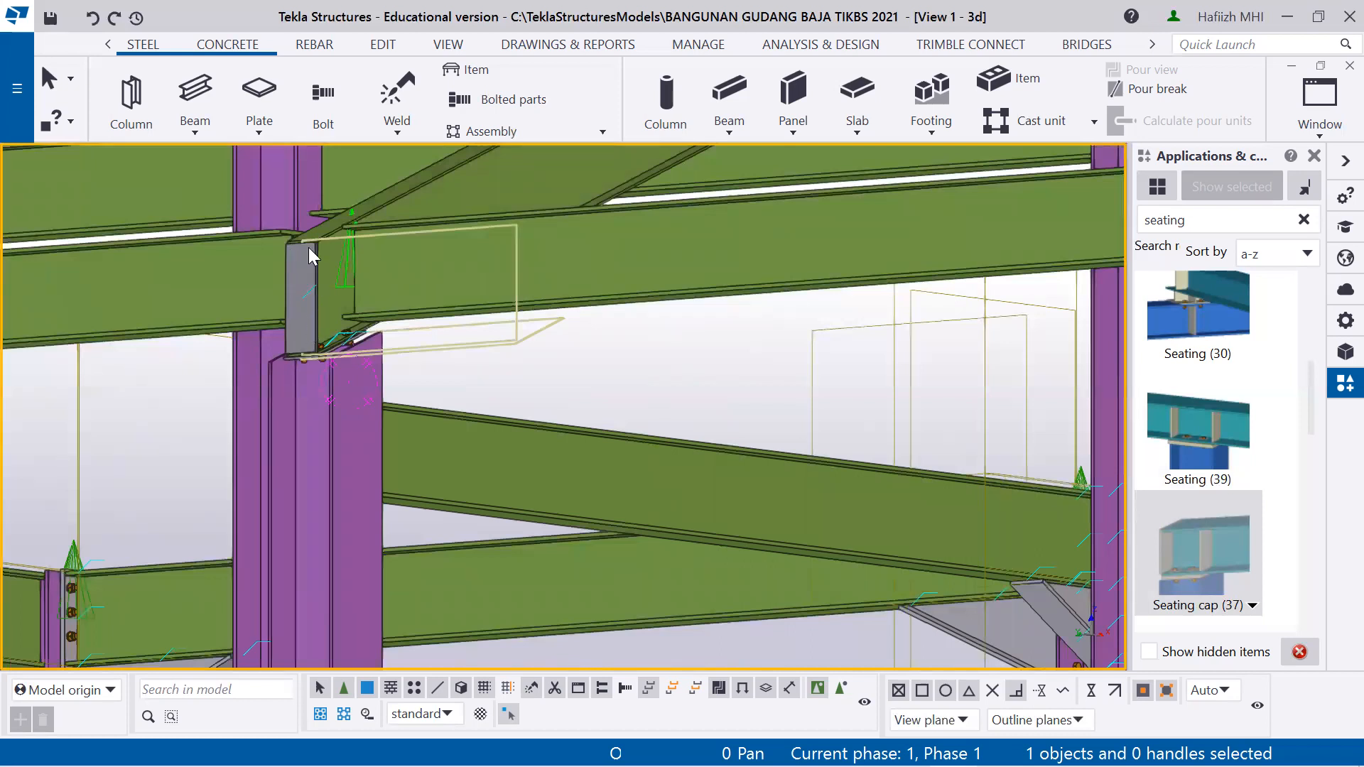
View the rafters of all grid lines from further out and look through the available seating components
{"action": "scroll", "coordinate": [308, 247], "scroll_direction": "down", "scroll_amount": 10}
{"action": "scroll", "coordinate": [471, 229], "scroll_direction": "down", "scroll_amount": 8}
{"action": "middle_click_drag", "start_coordinate": [536, 193], "coordinate": [490, 231], "text": "ctrl"}
{"action": "middle_click_drag", "start_coordinate": [485, 181], "coordinate": [466, 287]}
{"action": "scroll", "coordinate": [466, 286], "scroll_direction": "up", "scroll_amount": 5}
{"action": "scroll", "coordinate": [474, 187], "scroll_direction": "up", "scroll_amount": 5}
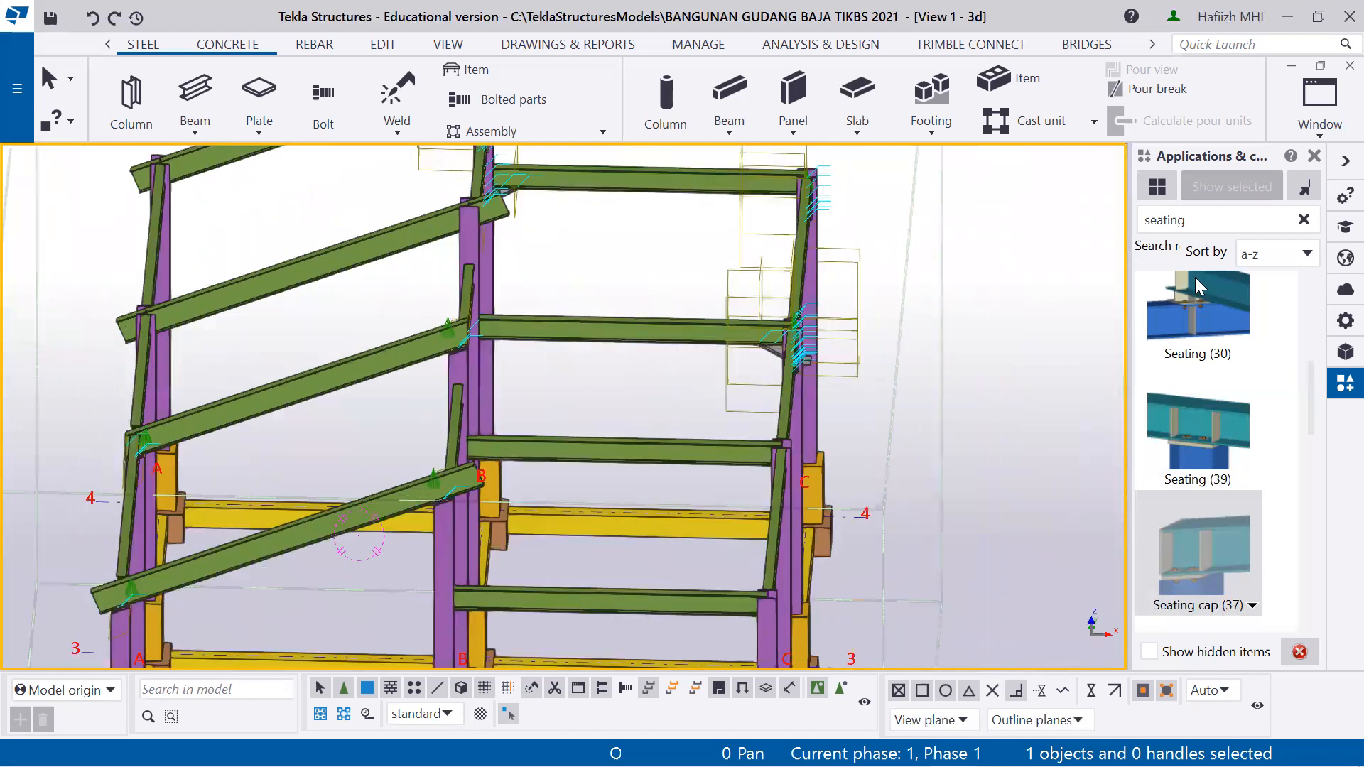
{"action": "scroll", "coordinate": [1200, 284], "scroll_direction": "up", "scroll_amount": 5}
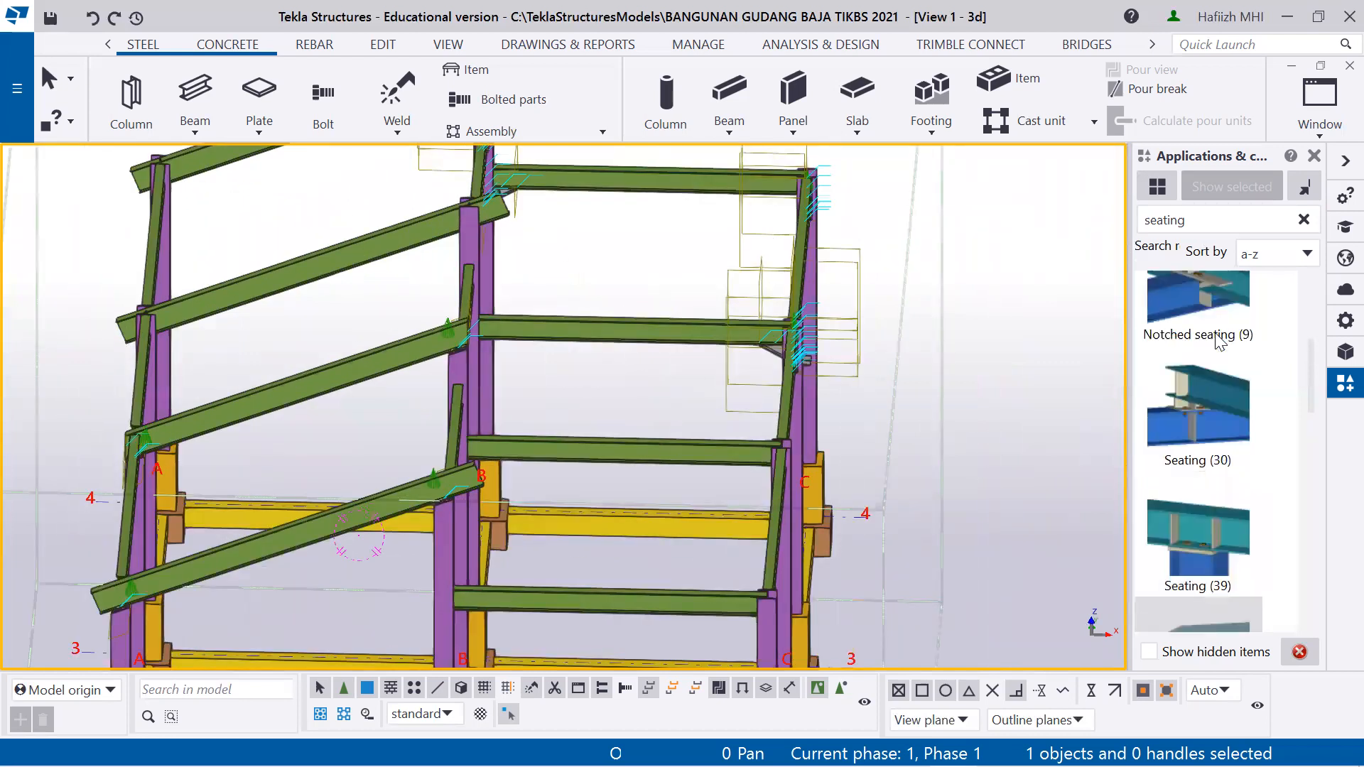
{"action": "scroll", "coordinate": [1220, 338], "scroll_direction": "down", "scroll_amount": 5}
{"action": "scroll", "coordinate": [1221, 348], "scroll_direction": "down", "scroll_amount": 5}
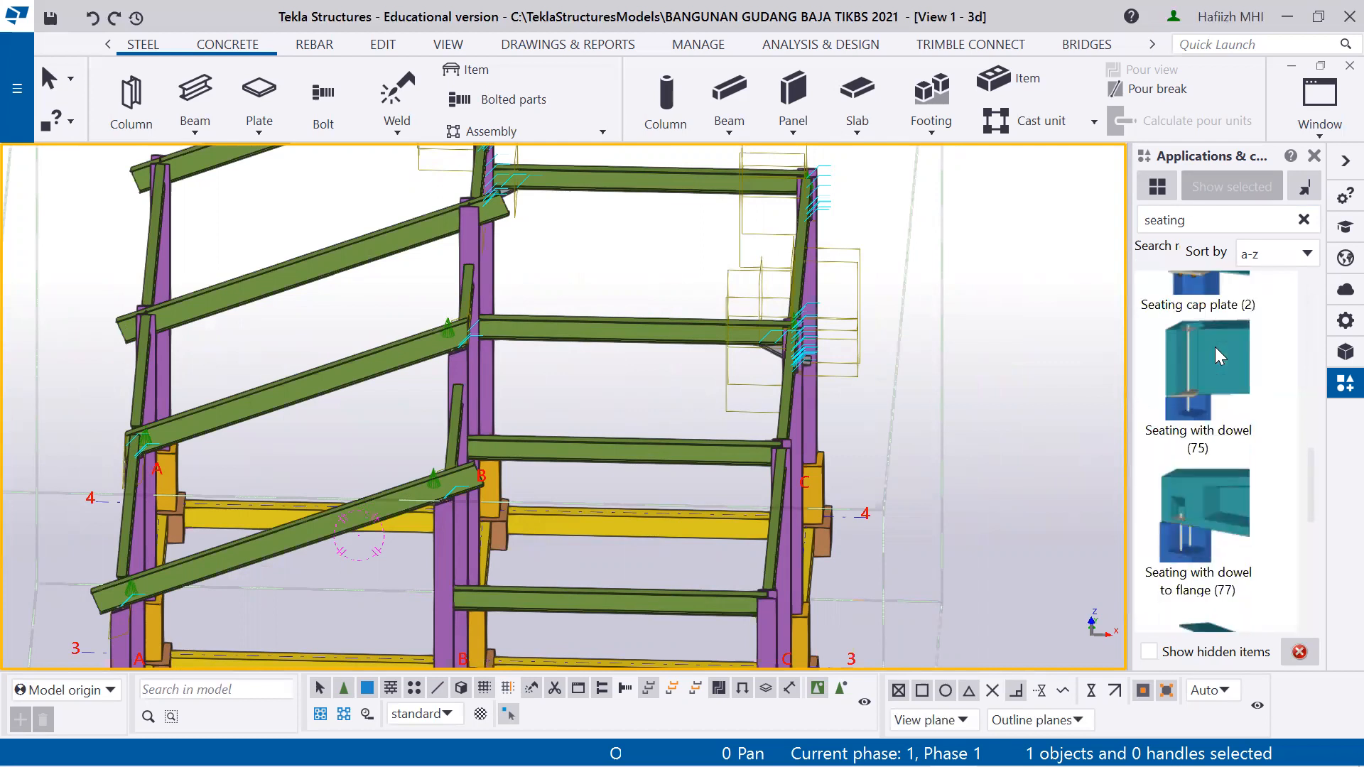
{"action": "scroll", "coordinate": [1214, 352], "scroll_direction": "down", "scroll_amount": 5}
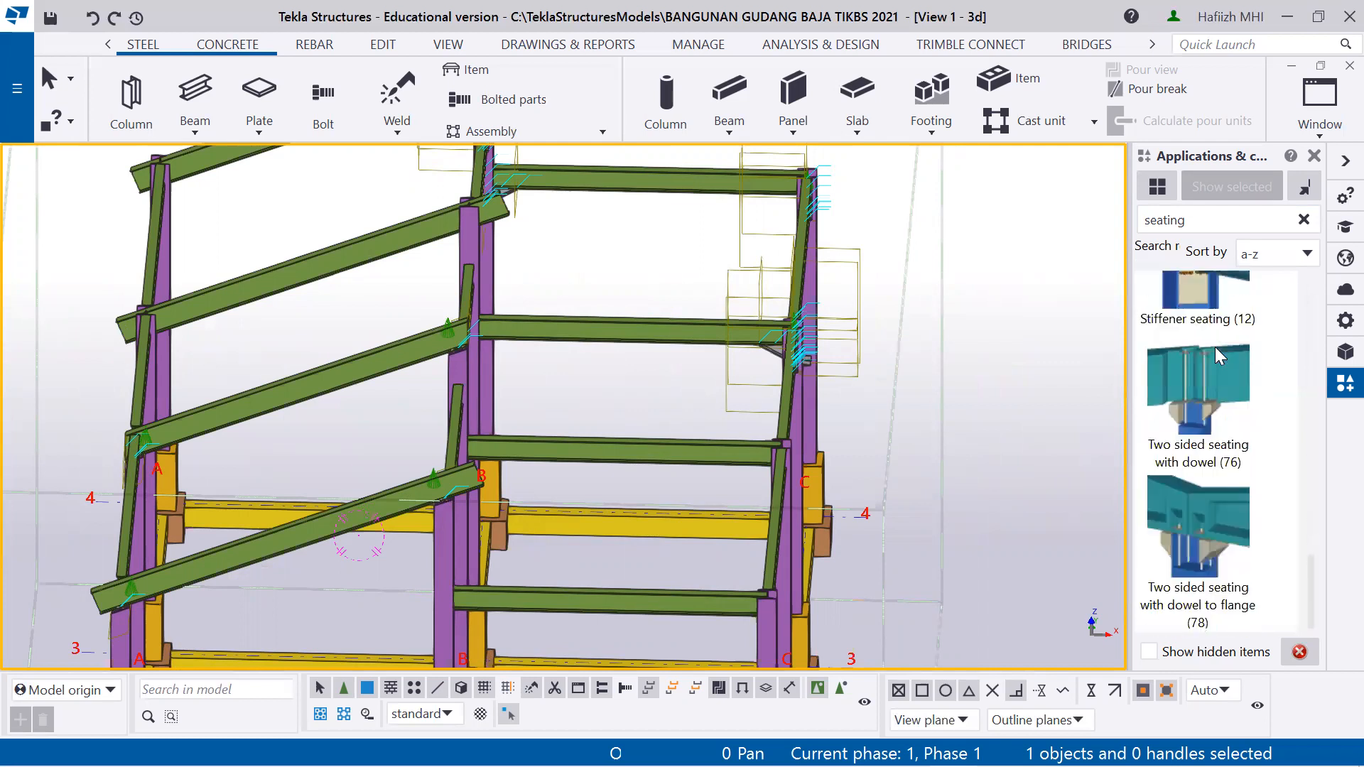
{"action": "scroll", "coordinate": [1214, 347], "scroll_direction": "up", "scroll_amount": 3}
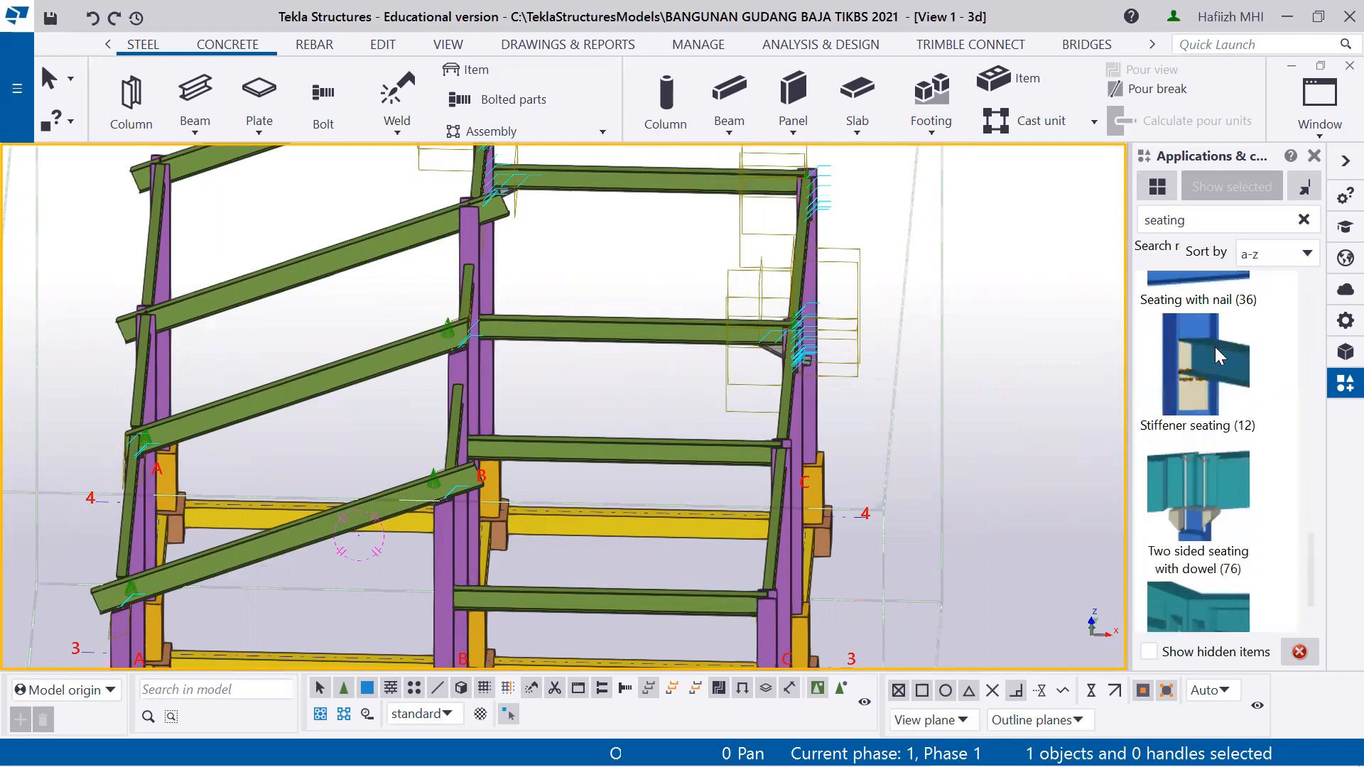
{"action": "scroll", "coordinate": [1215, 347], "scroll_direction": "up", "scroll_amount": 4}
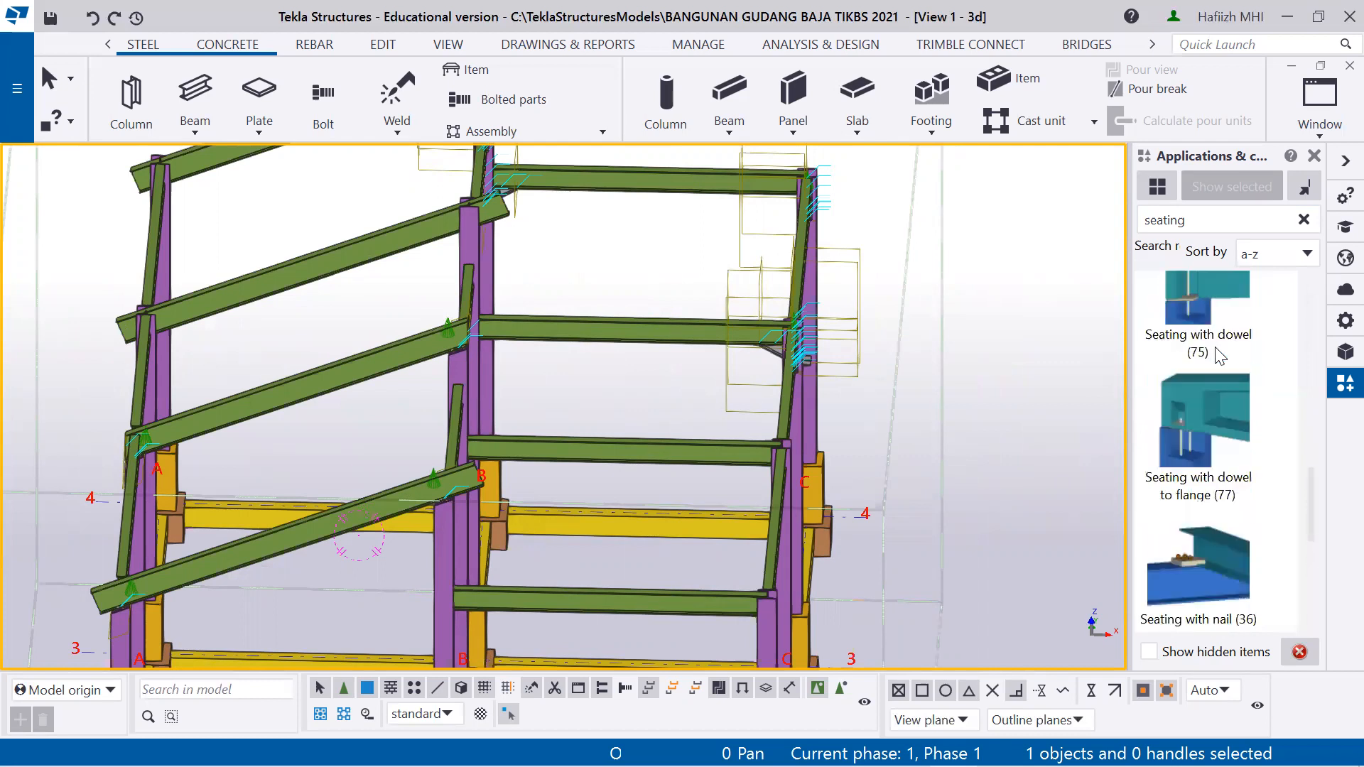
{"action": "scroll", "coordinate": [1214, 346], "scroll_direction": "up", "scroll_amount": 3}
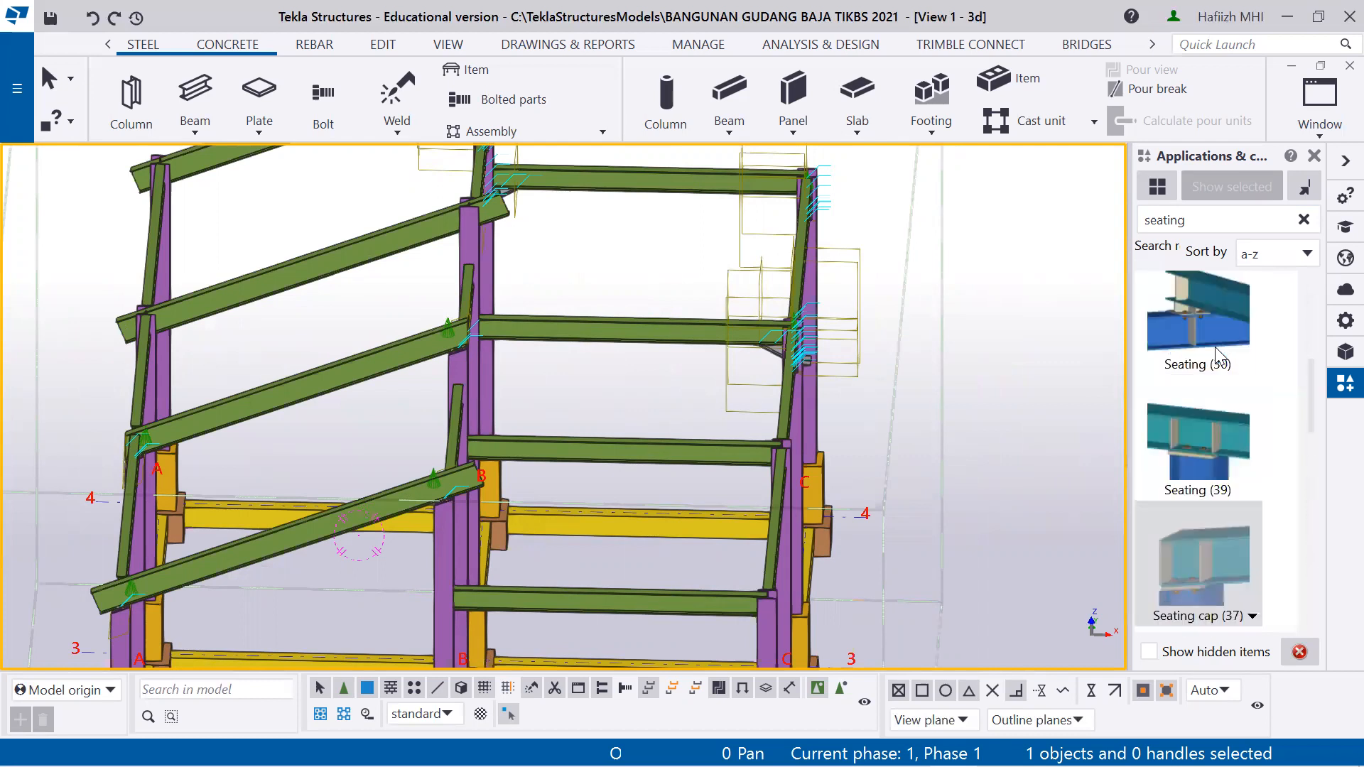
{"action": "scroll", "coordinate": [1214, 346], "scroll_direction": "up", "scroll_amount": 5}
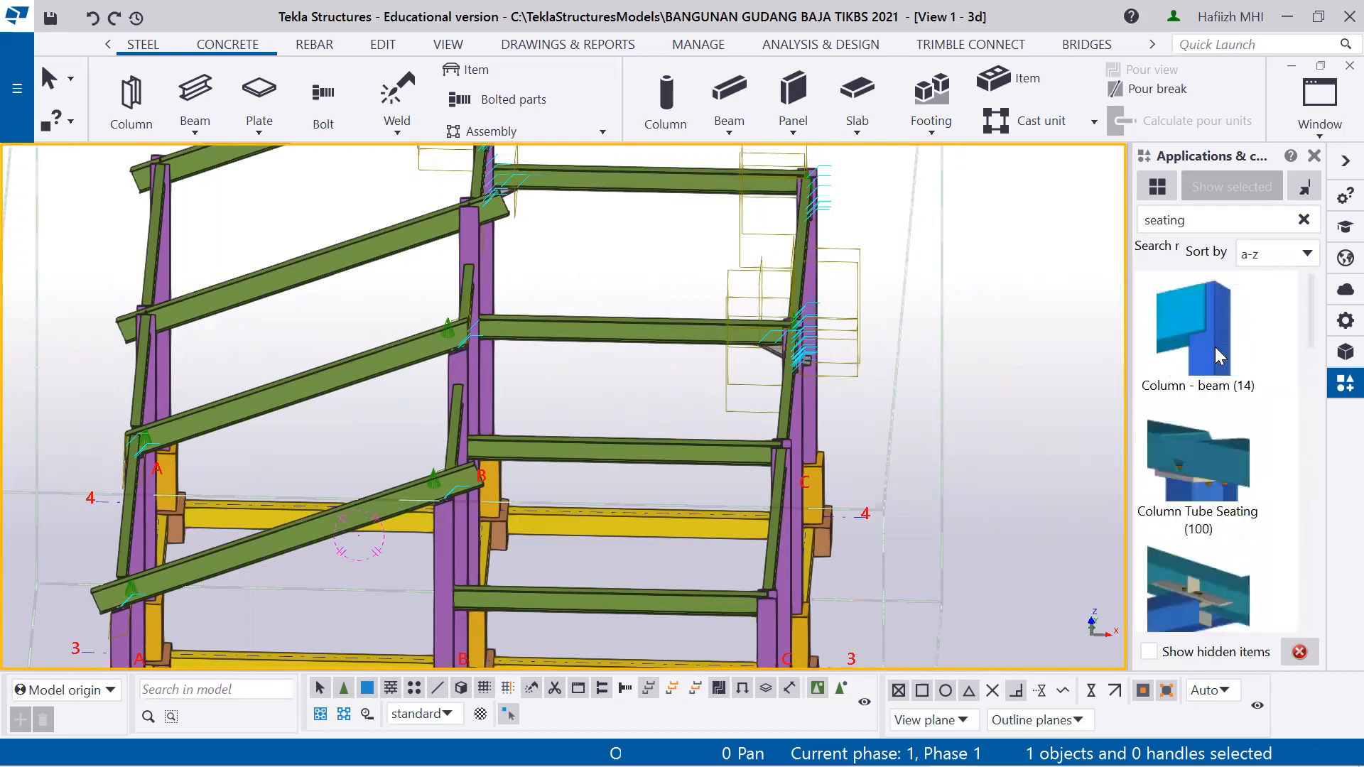
Search the components for haunch and add an Eaves haunch (102) between column B-3 and the high end of the grid line 3 rafter
{"action": "left_click_drag", "start_coordinate": [1199, 221], "coordinate": [1096, 261]}
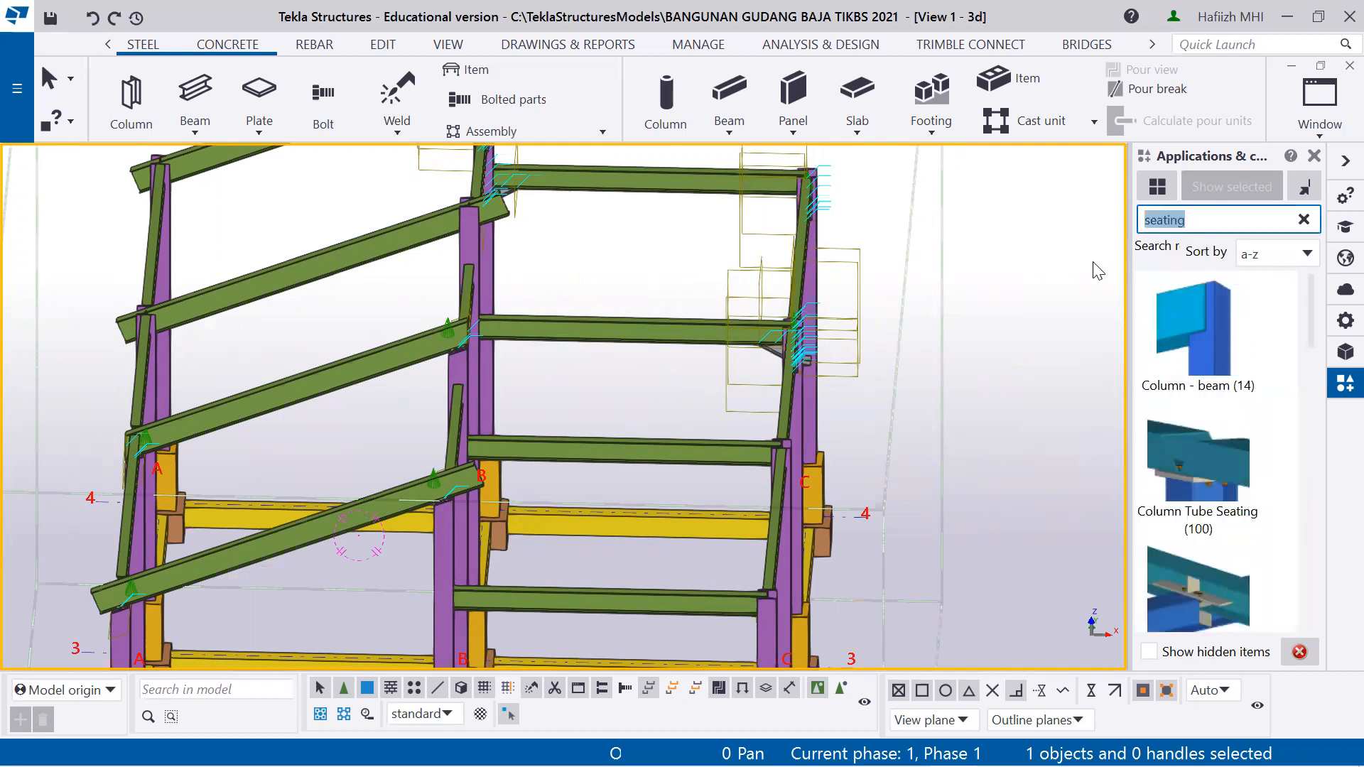
{"action": "type", "text": "haunch"}
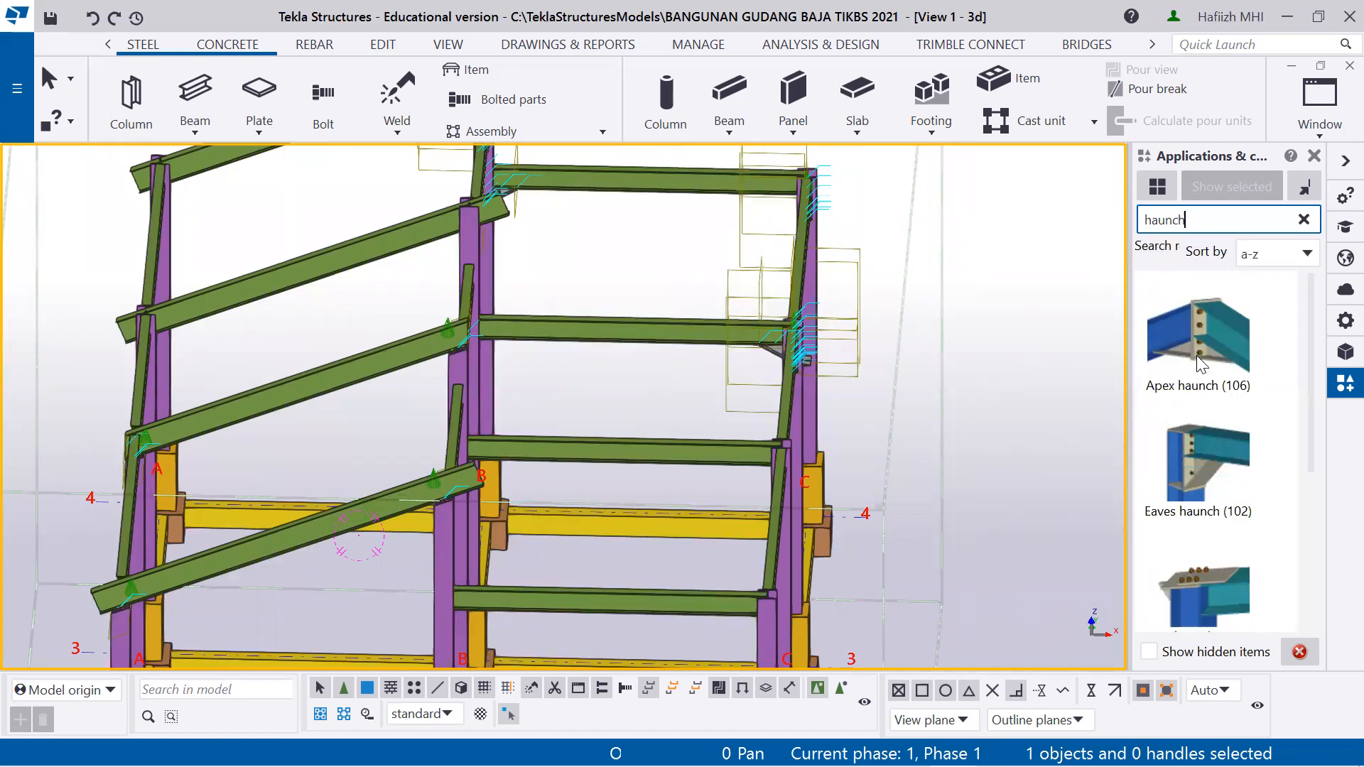
{"action": "scroll", "coordinate": [1203, 390], "scroll_direction": "down", "scroll_amount": 3}
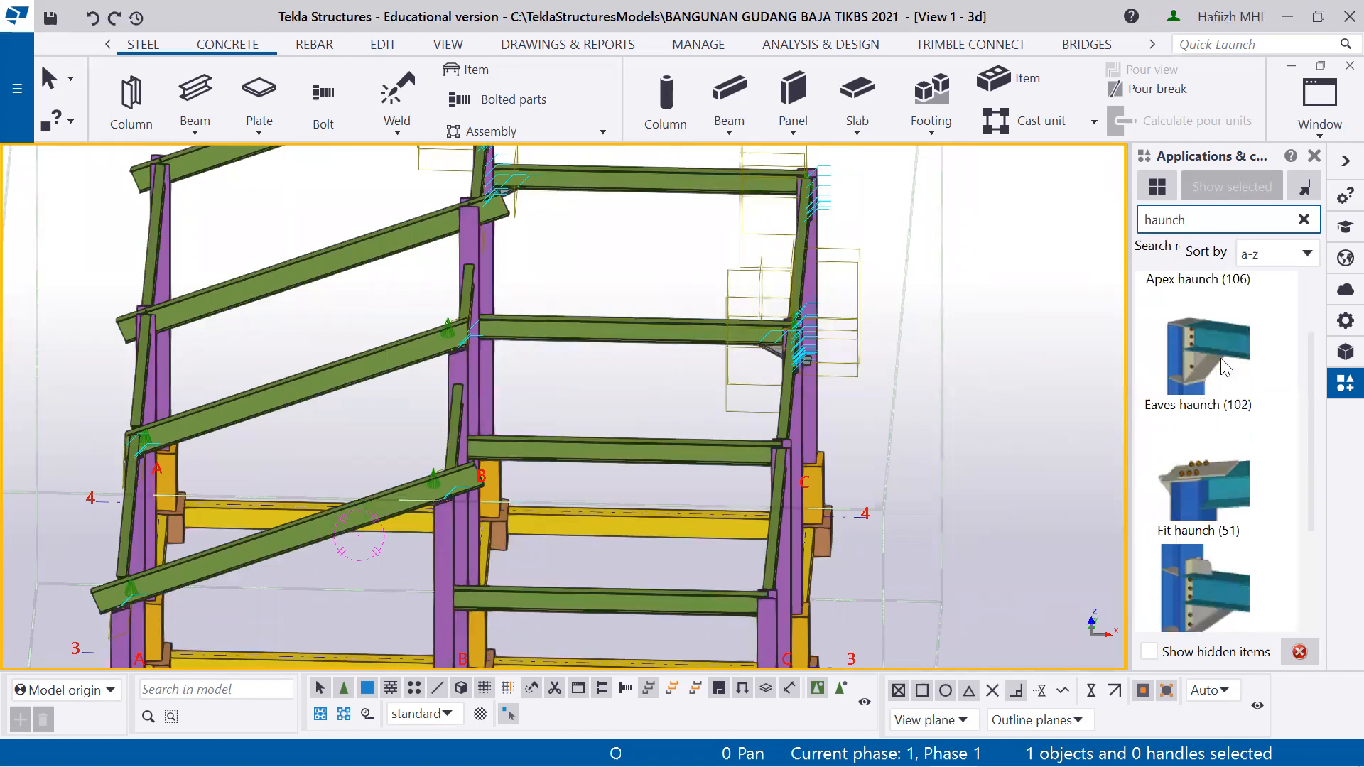
{"action": "left_click", "coordinate": [1207, 358]}
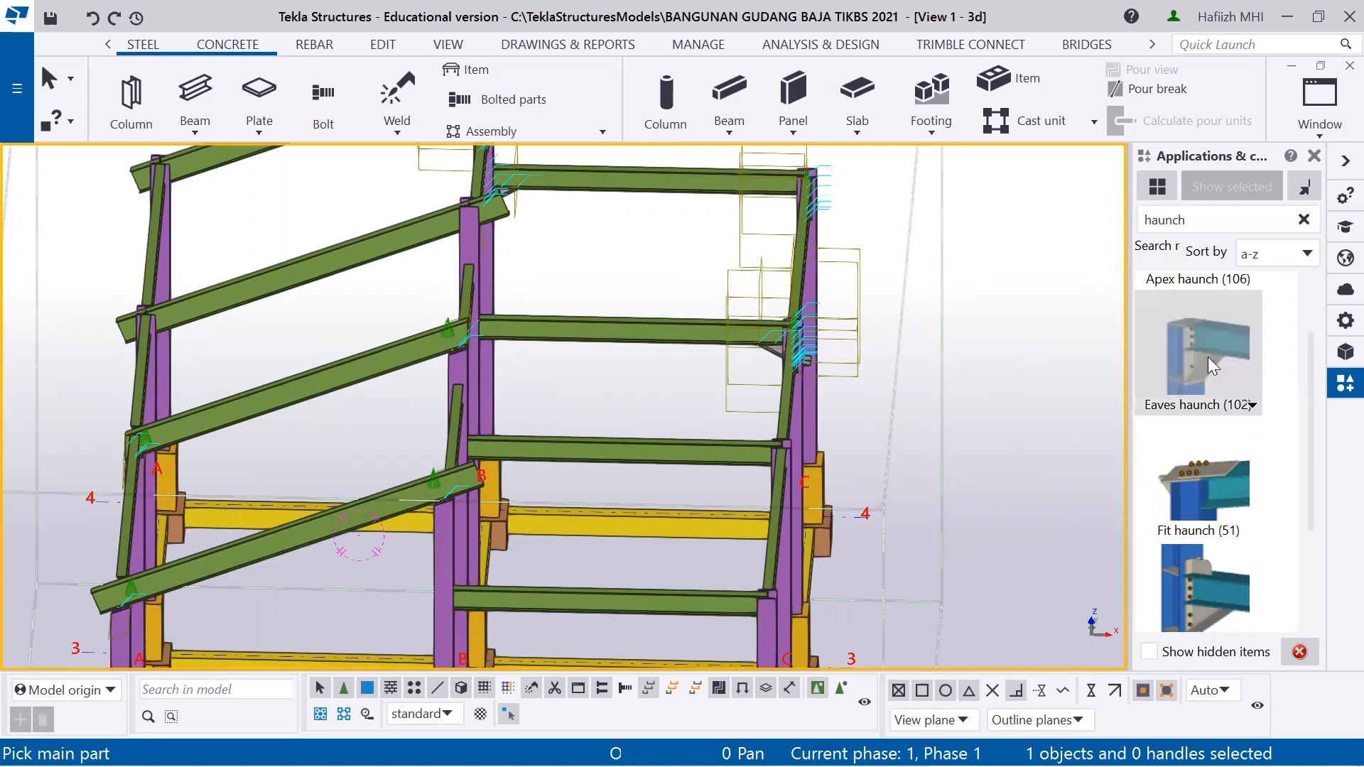
{"action": "left_click", "coordinate": [476, 243]}
{"action": "scroll", "coordinate": [423, 264], "scroll_direction": "up", "scroll_amount": 2}
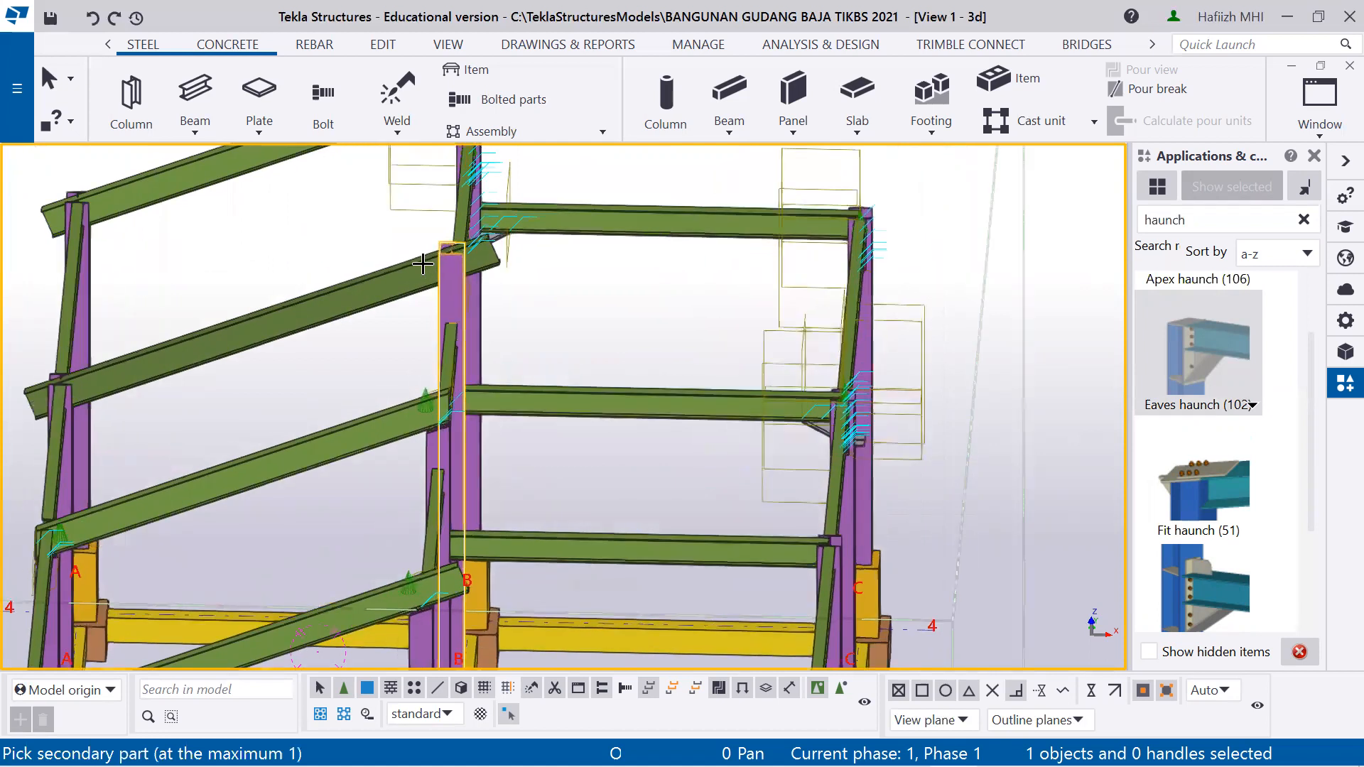
{"action": "left_click", "coordinate": [423, 273]}
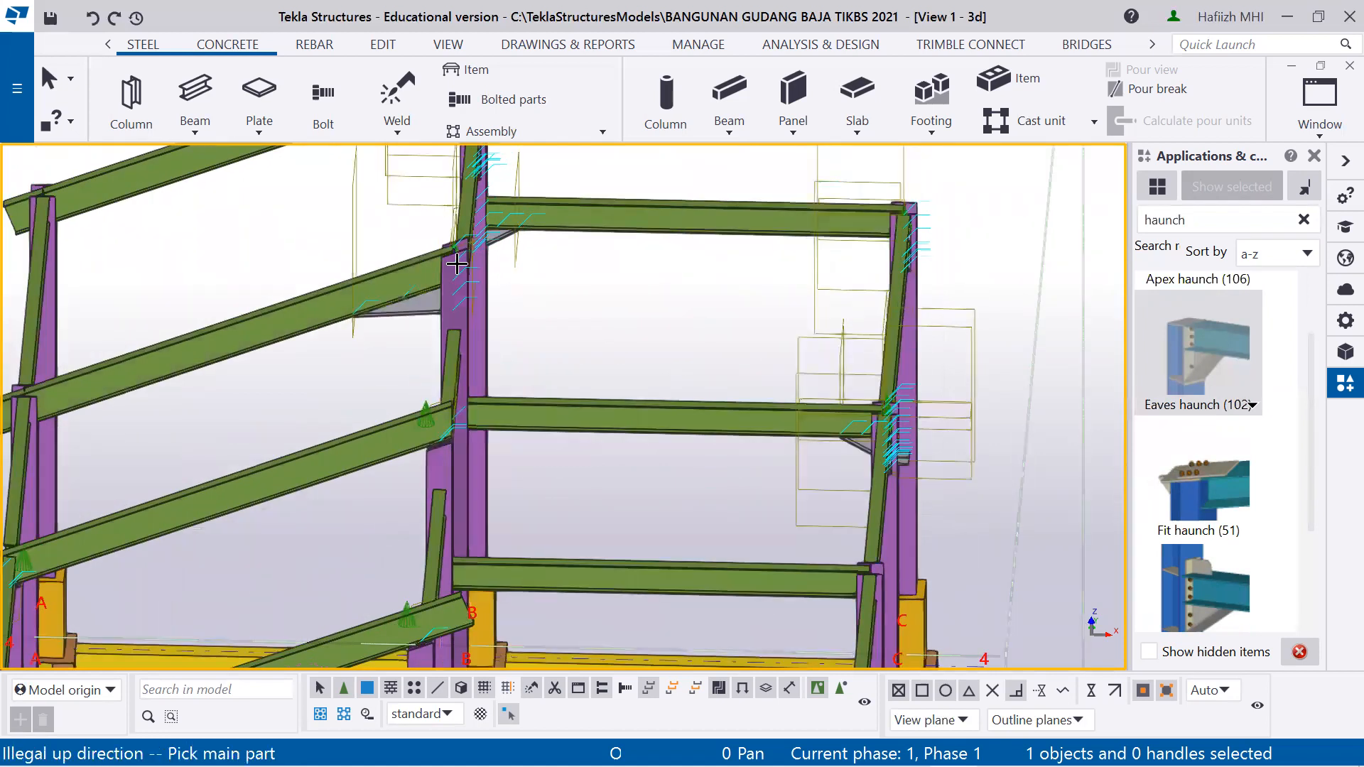
{"action": "scroll", "coordinate": [426, 276], "scroll_direction": "up", "scroll_amount": 5}
{"action": "scroll", "coordinate": [446, 275], "scroll_direction": "down", "scroll_amount": 3}
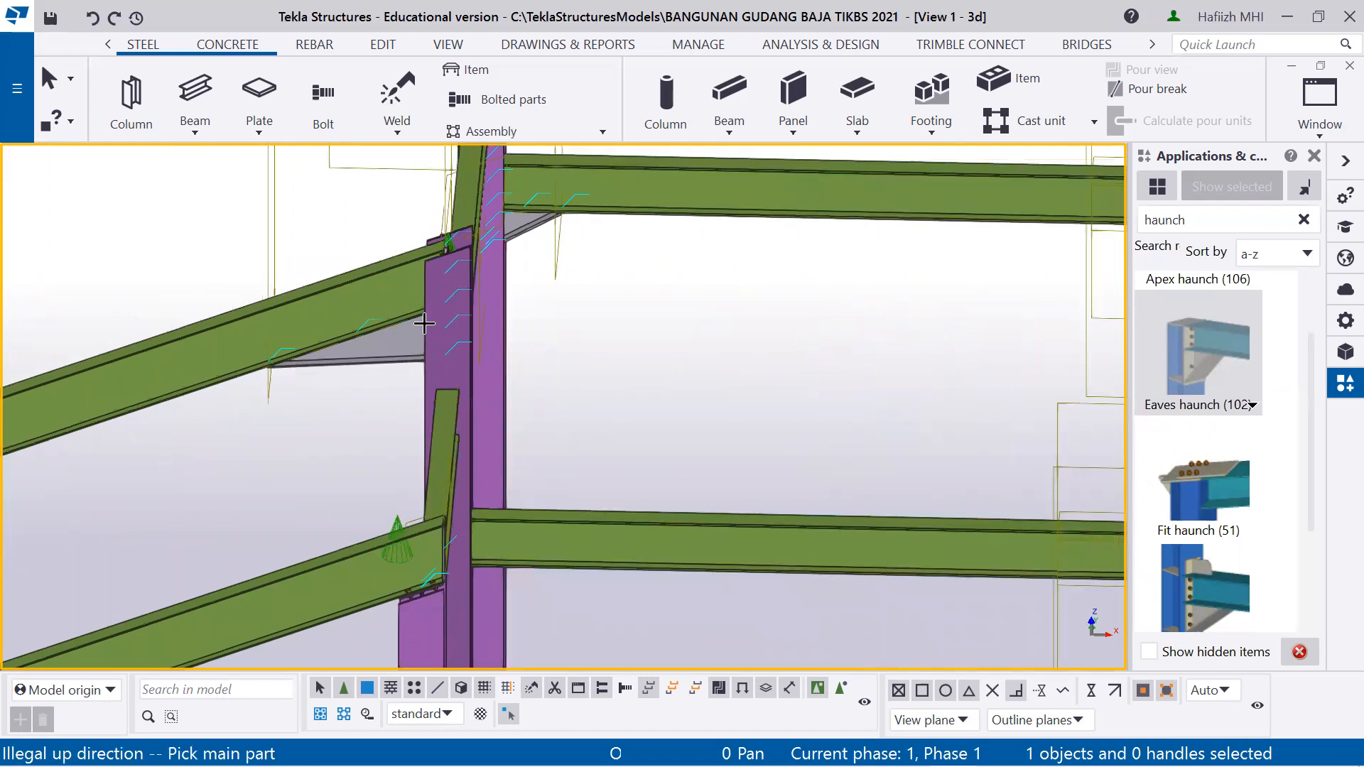
{"action": "scroll", "coordinate": [478, 313], "scroll_direction": "down", "scroll_amount": 4}
{"action": "key", "text": "Escape"}
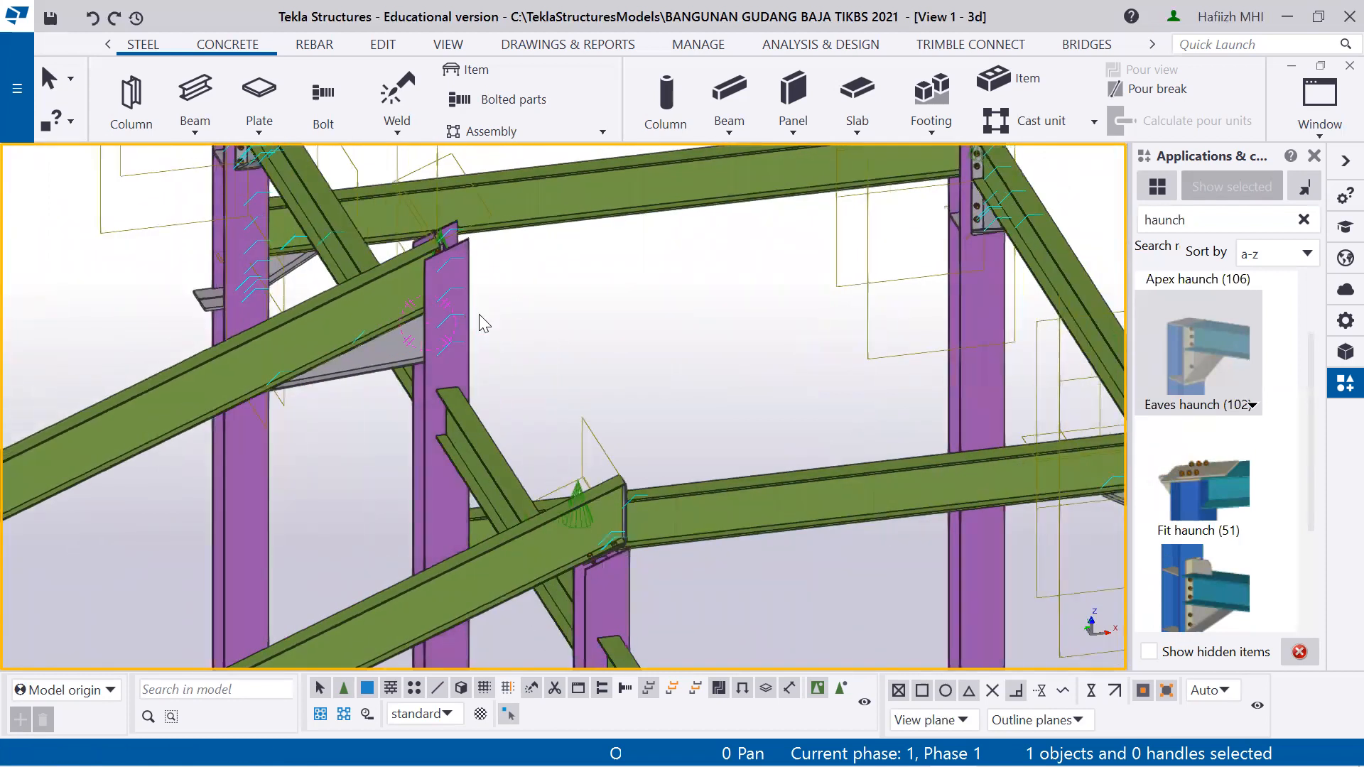
Add an Eaves haunch (102) between column A-3 and the low end of the grid line 3 rafter
{"action": "scroll", "coordinate": [429, 328], "scroll_direction": "down", "scroll_amount": 5}
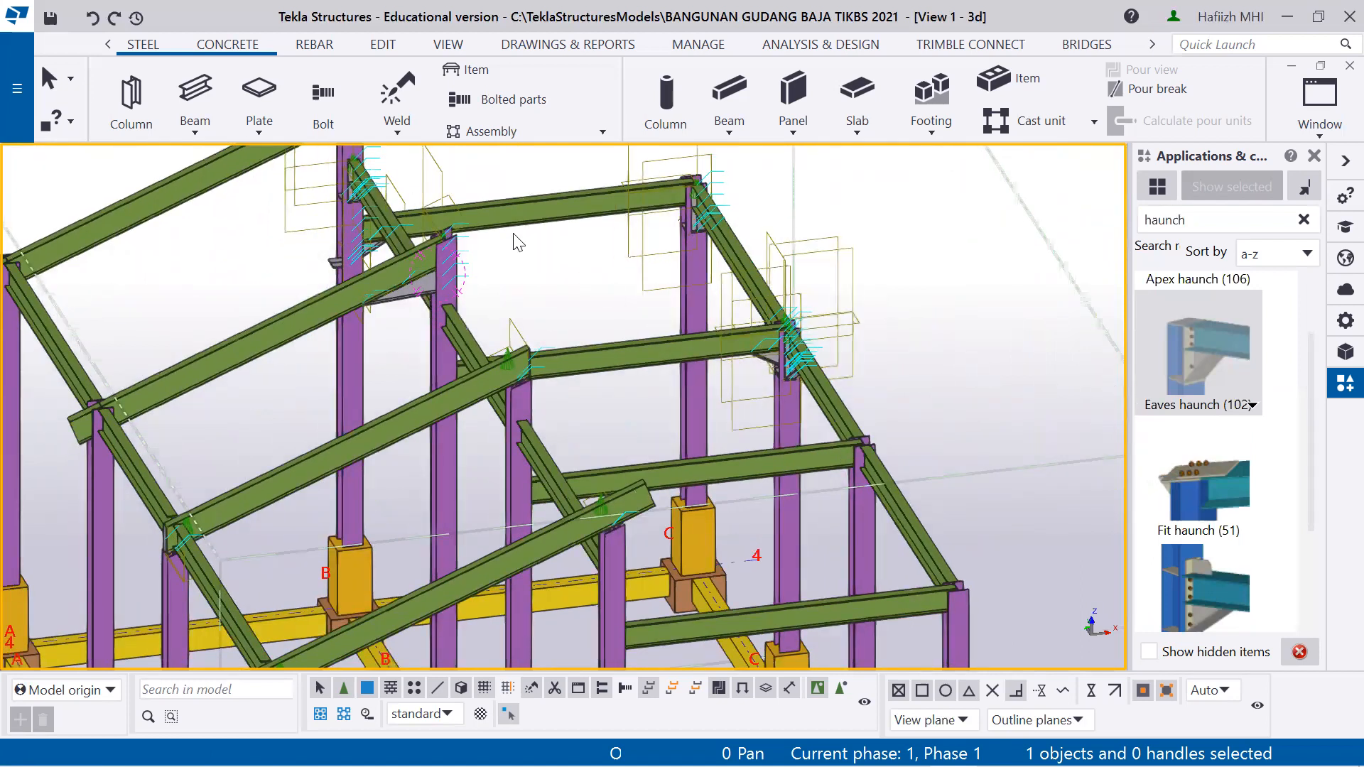
{"action": "middle_click_drag", "start_coordinate": [418, 268], "coordinate": [393, 373]}
{"action": "middle_click_drag", "start_coordinate": [362, 232], "coordinate": [399, 302], "text": "ctrl"}
{"action": "scroll", "coordinate": [396, 317], "scroll_direction": "up", "scroll_amount": 3}
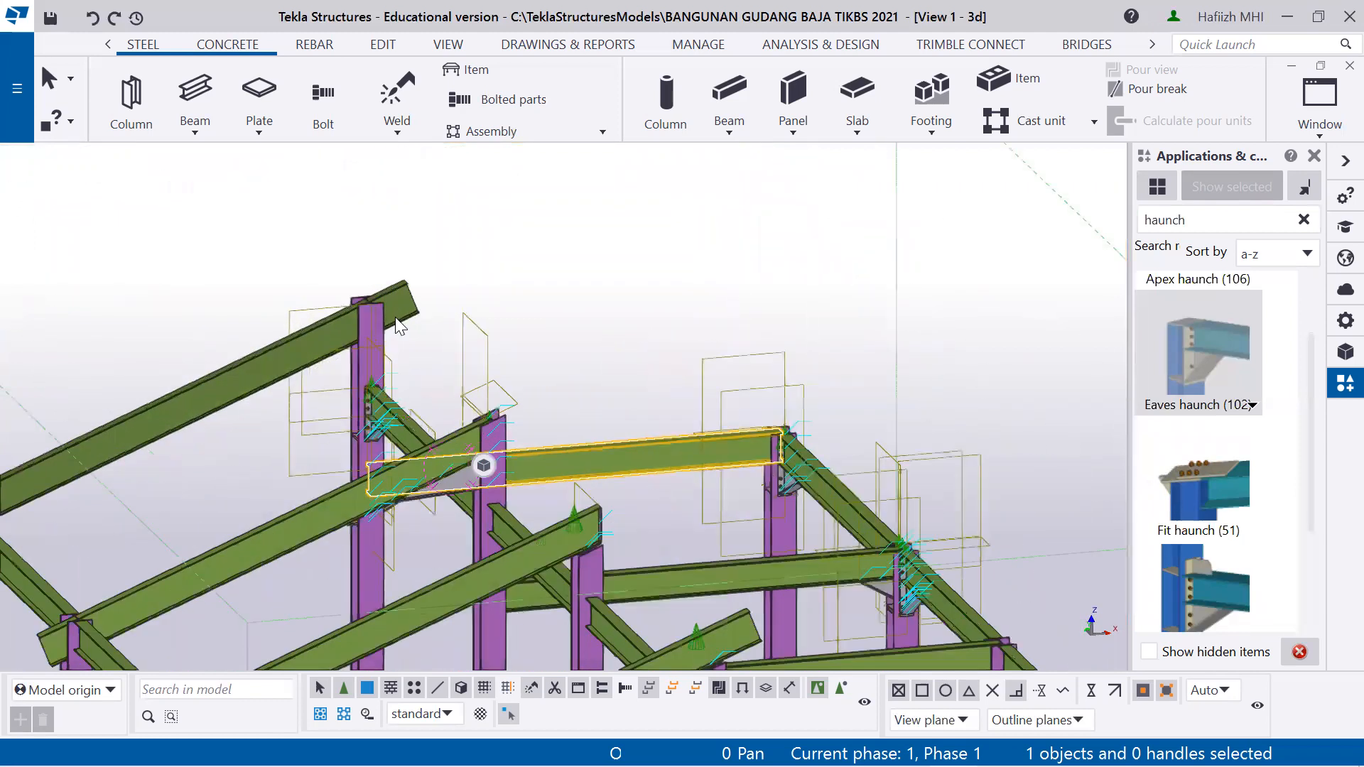
{"action": "scroll", "coordinate": [398, 320], "scroll_direction": "up", "scroll_amount": 2}
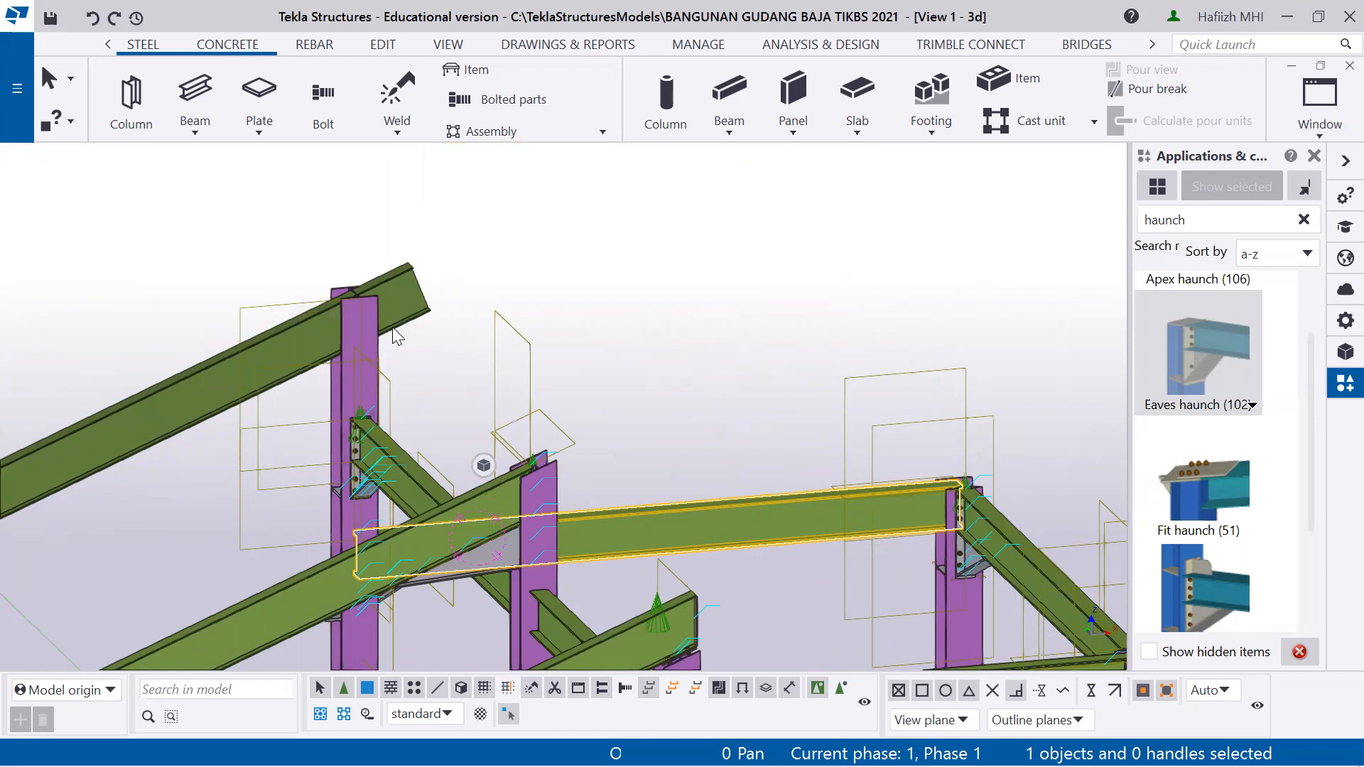
{"action": "scroll", "coordinate": [393, 351], "scroll_direction": "down", "scroll_amount": 4}
{"action": "middle_click_drag", "start_coordinate": [385, 456], "coordinate": [571, 234]}
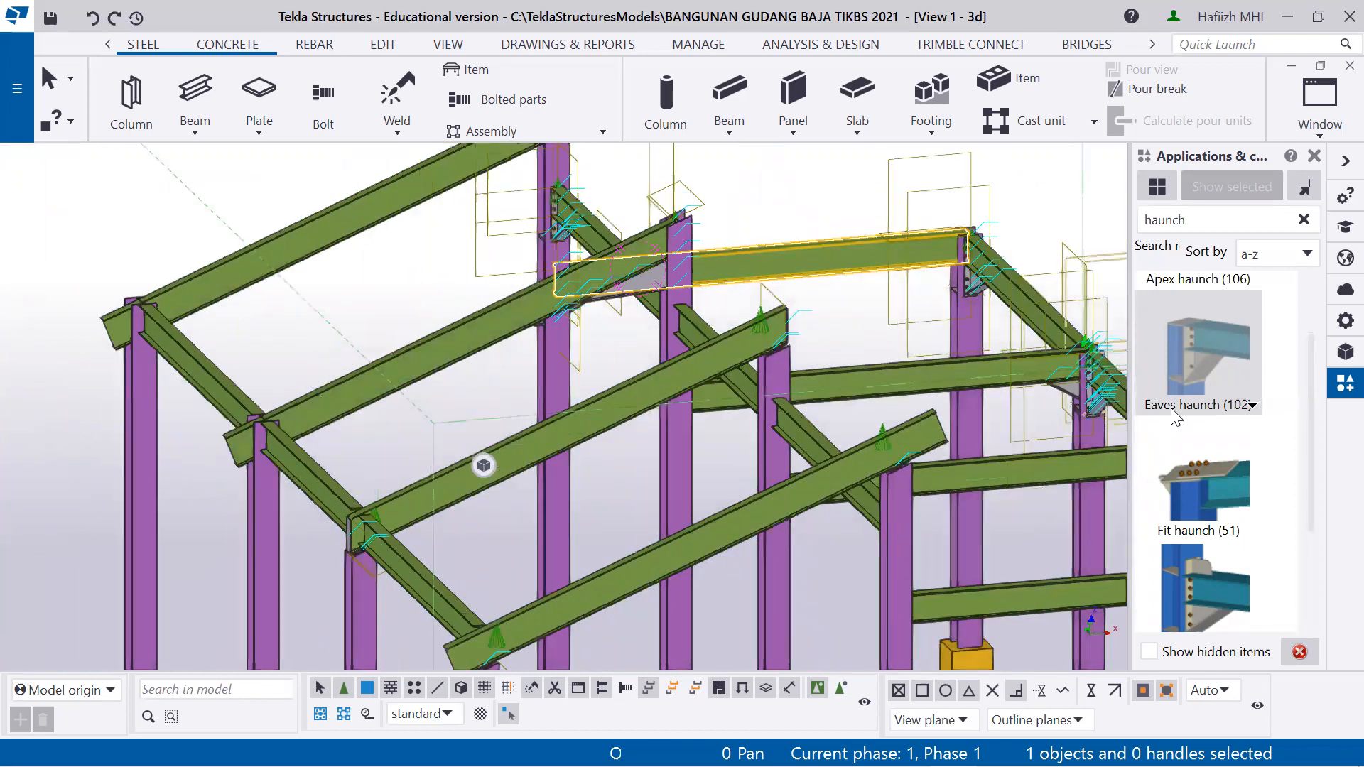
{"action": "left_click", "coordinate": [1200, 478]}
{"action": "left_click", "coordinate": [1185, 375]}
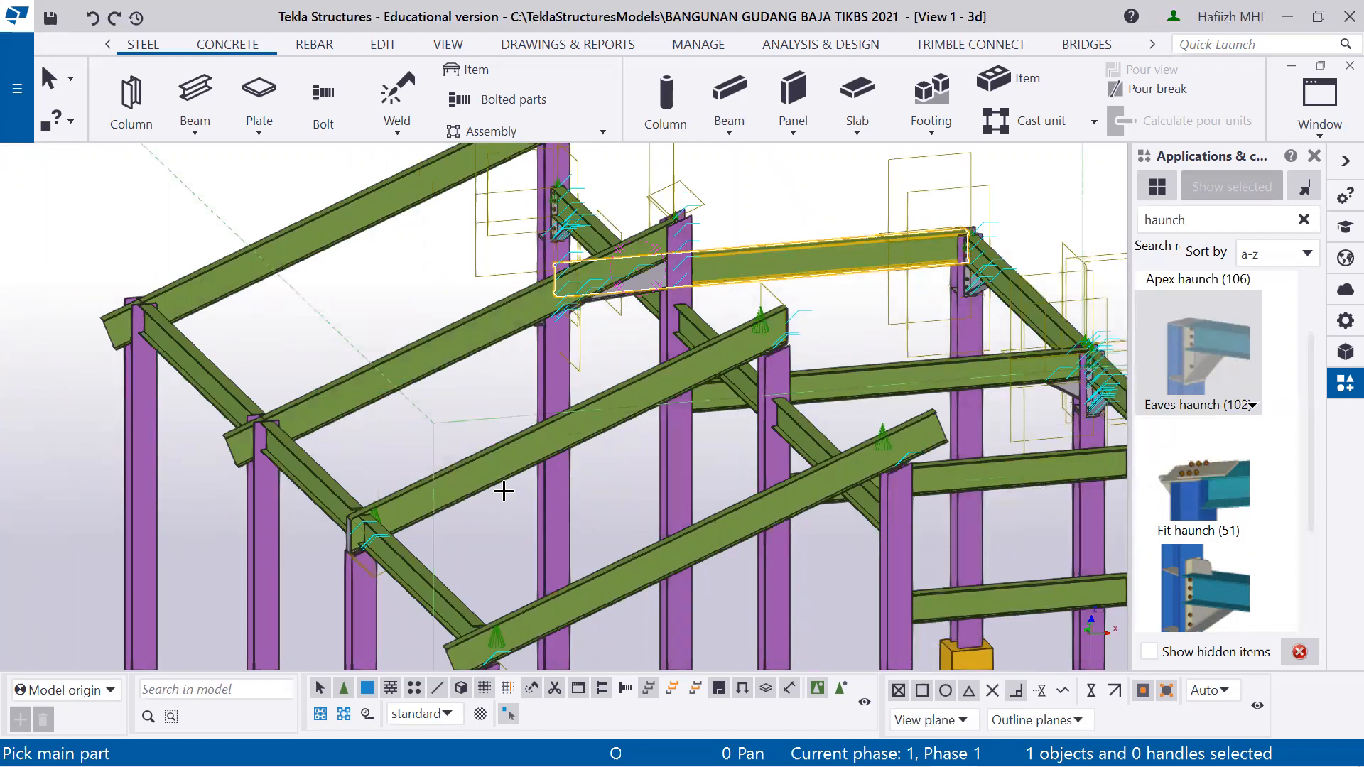
{"action": "left_click", "coordinate": [264, 482]}
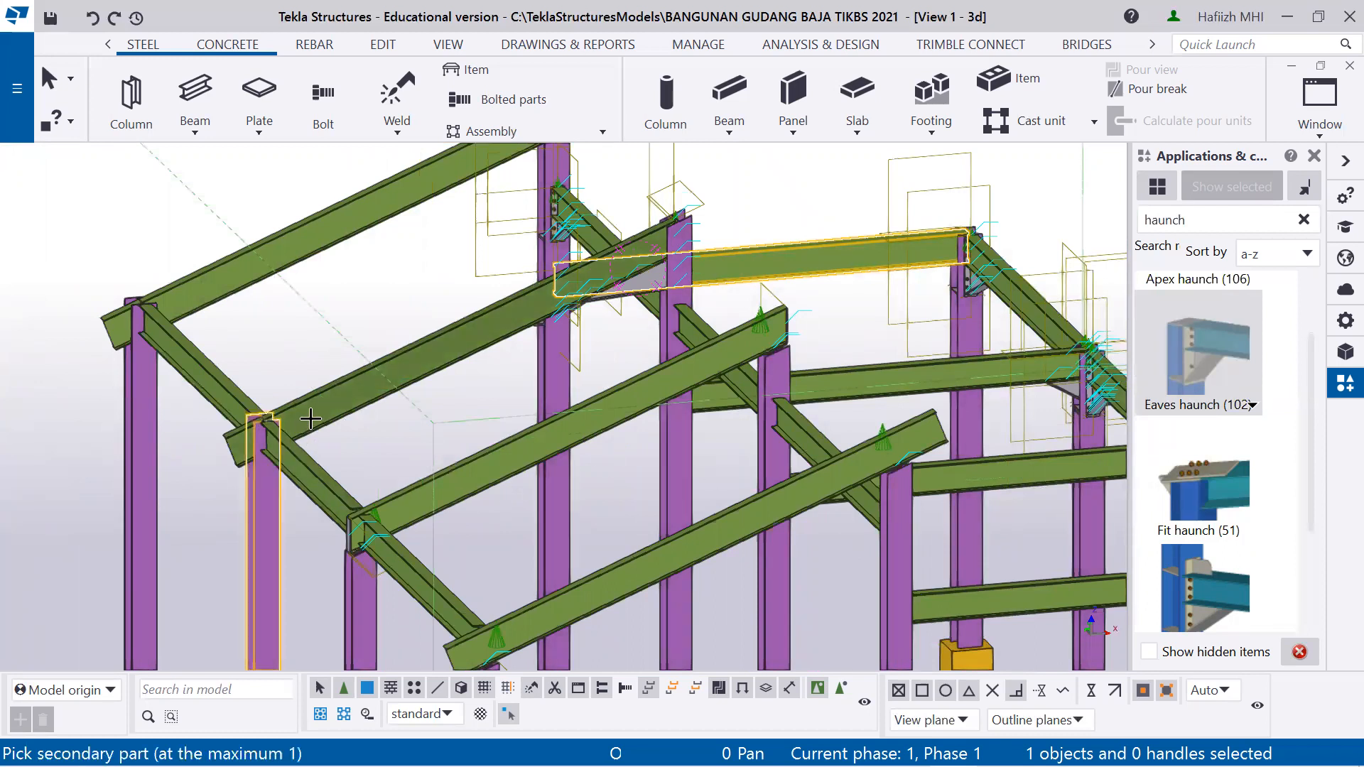
{"action": "left_click", "coordinate": [309, 419]}
{"action": "scroll", "coordinate": [305, 433], "scroll_direction": "up", "scroll_amount": 5}
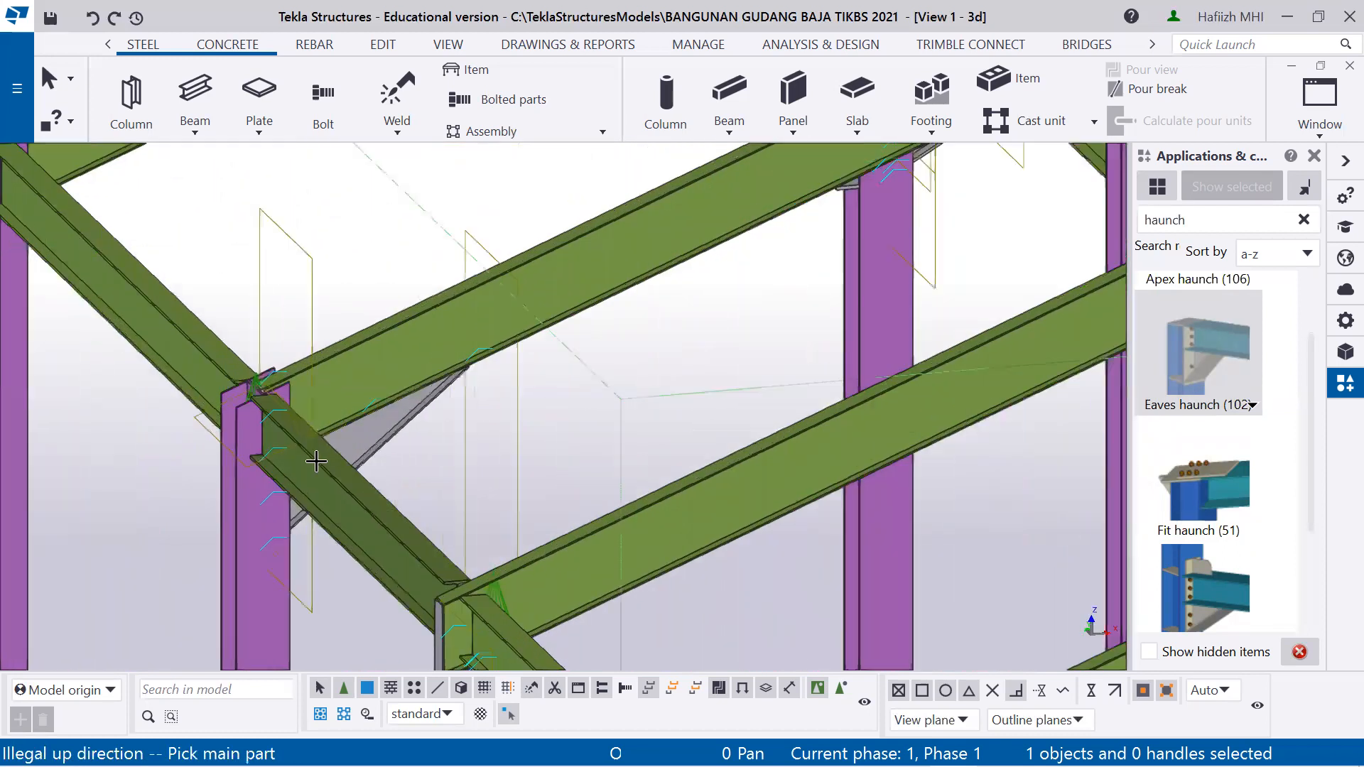
Inspect the eaves haunches at both ends of the grid line 3 rafter and end the component placement
{"action": "middle_click_drag", "start_coordinate": [289, 454], "coordinate": [570, 417], "text": "ctrl"}
{"action": "middle_click_drag", "start_coordinate": [502, 414], "coordinate": [557, 410], "text": "ctrl"}
{"action": "scroll", "coordinate": [593, 337], "scroll_direction": "up", "scroll_amount": 2}
{"action": "scroll", "coordinate": [593, 337], "scroll_direction": "down", "scroll_amount": 2}
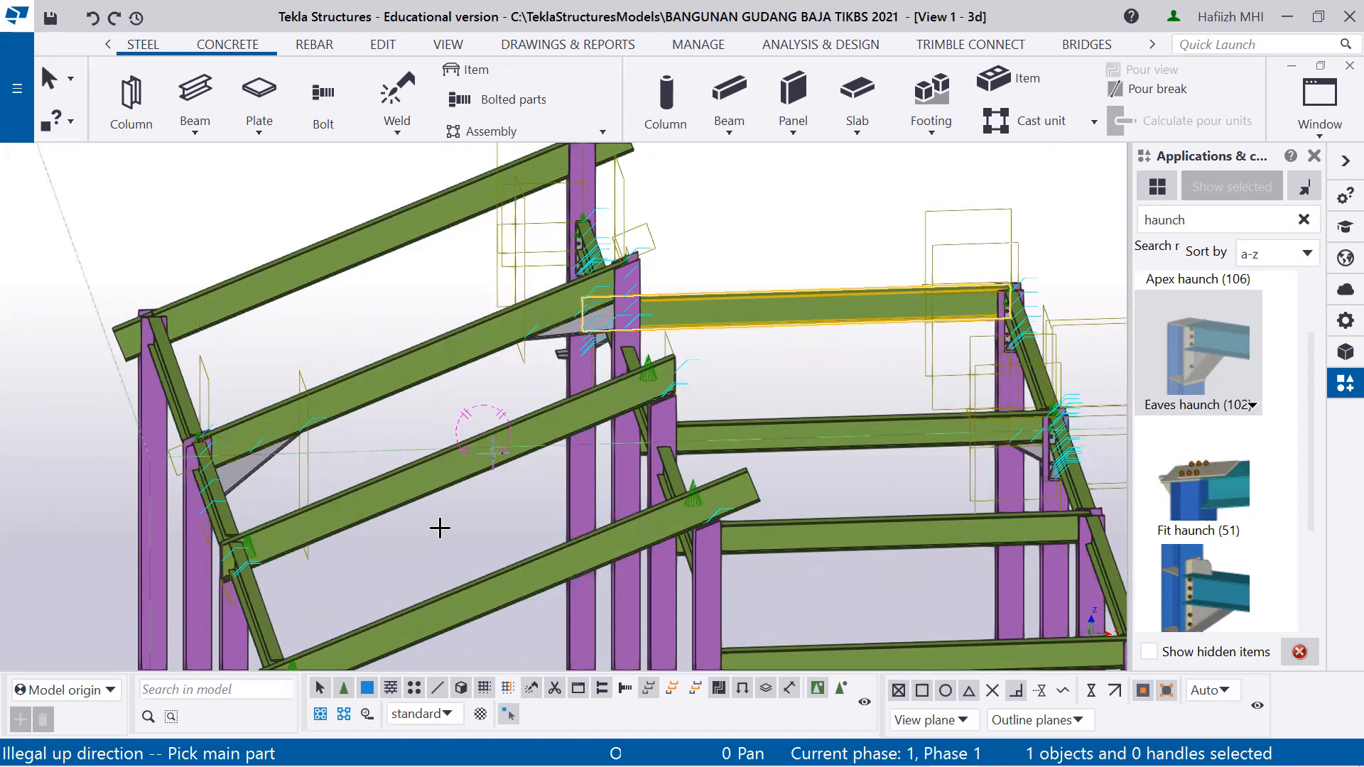
{"action": "mouse_move", "coordinate": [487, 405]}
{"action": "middle_mouse_down", "text": "ctrl"}
{"action": "mouse_move", "coordinate": [477, 387]}
{"action": "mouse_move", "coordinate": [487, 404]}
{"action": "mouse_move", "coordinate": [499, 386]}
{"action": "middle_mouse_up", "text": "ctrl"}
{"action": "scroll", "coordinate": [500, 374], "scroll_direction": "down", "scroll_amount": 4}
{"action": "middle_click_drag", "start_coordinate": [492, 331], "coordinate": [427, 342], "text": "ctrl"}
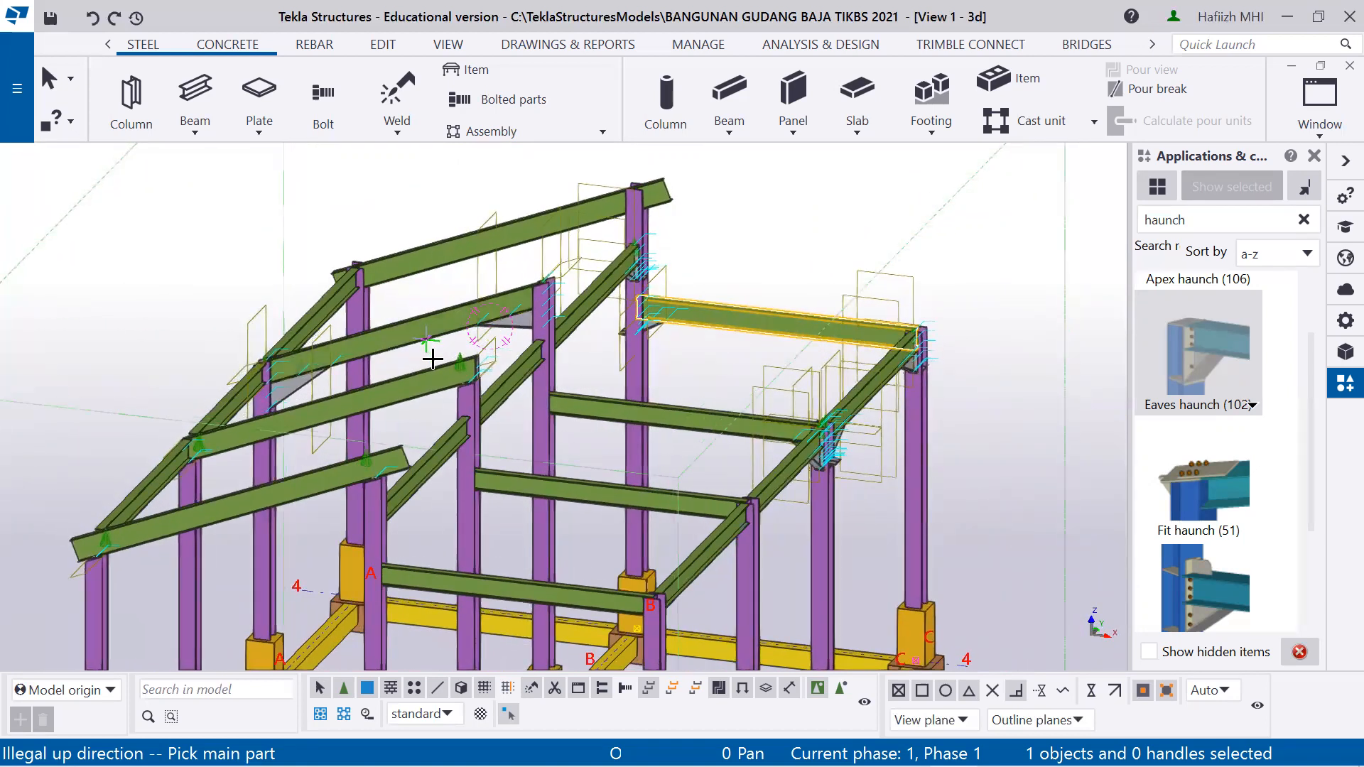
{"action": "key", "text": "Escape"}
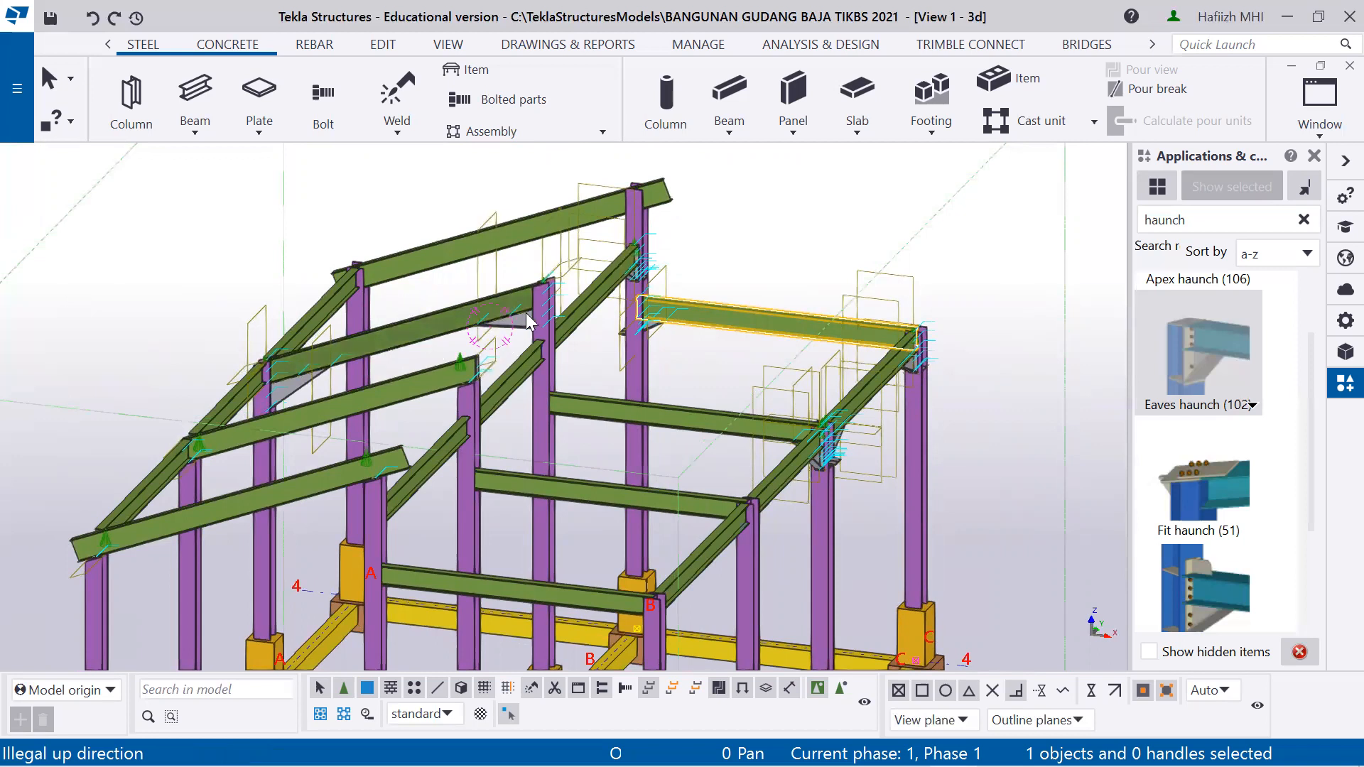
Check the required components in the worksheet PDF in Edge, and search the Tekla Structures component catalog for base
{"action": "scroll", "coordinate": [783, 451], "scroll_direction": "down", "scroll_amount": 1}
{"action": "mouse_move", "coordinate": [920, 765]}
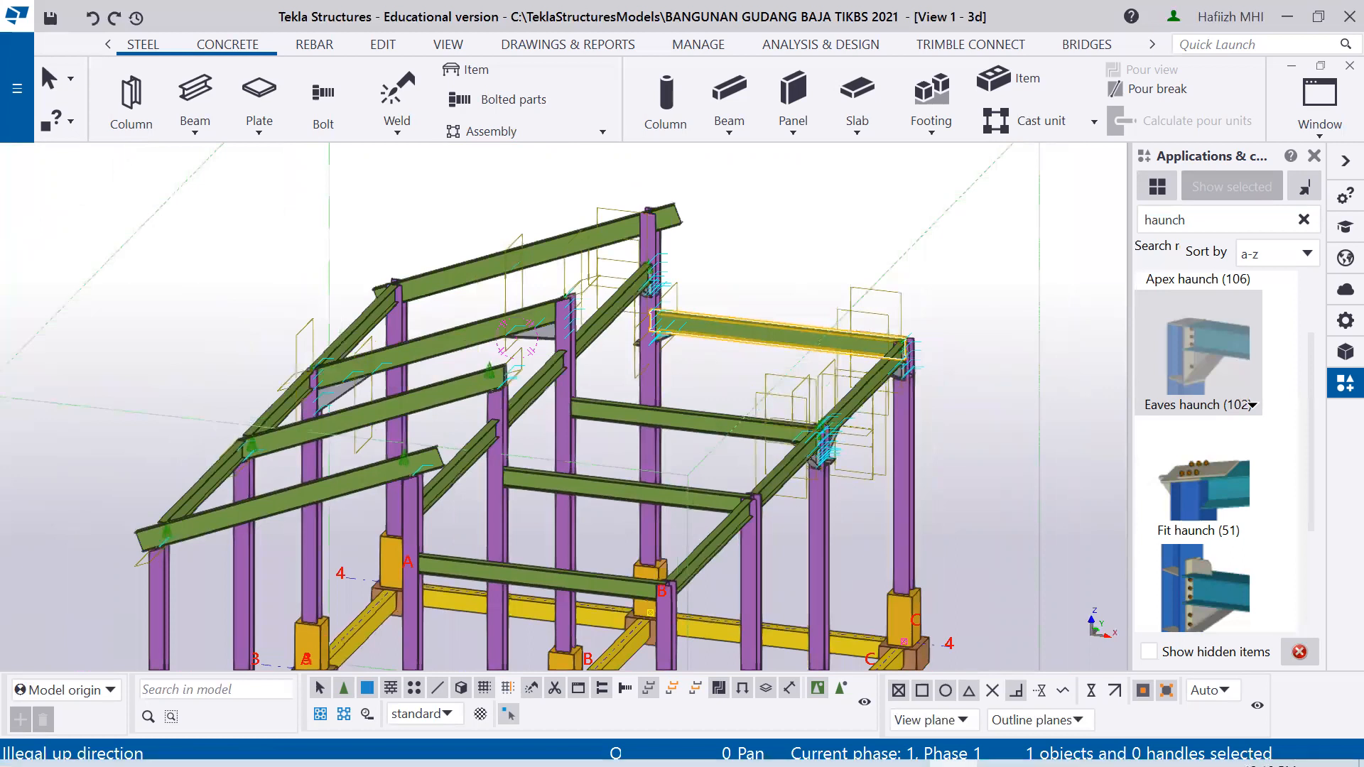
{"action": "left_click", "coordinate": [857, 746]}
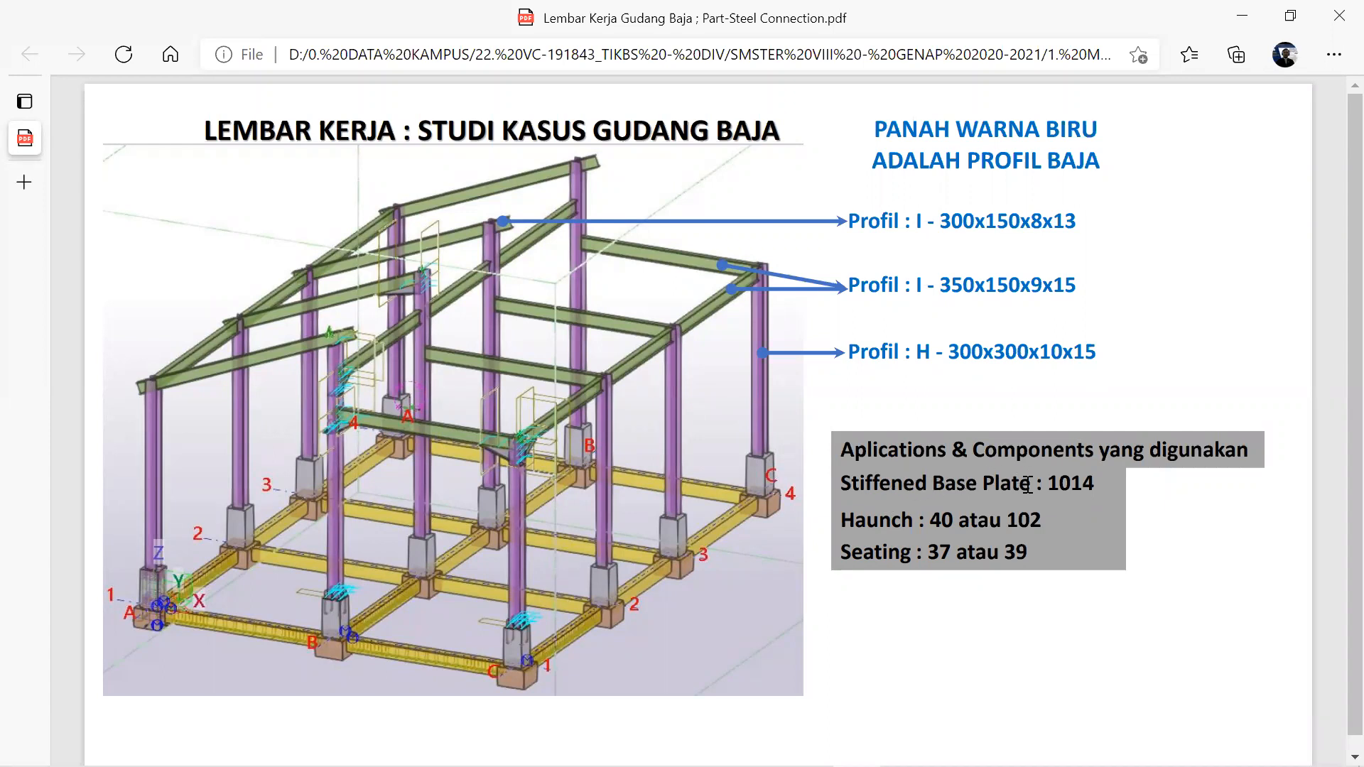
{"action": "left_click", "coordinate": [996, 748]}
{"action": "left_click_drag", "start_coordinate": [1187, 220], "coordinate": [1138, 245]}
{"action": "type", "text": "base"}
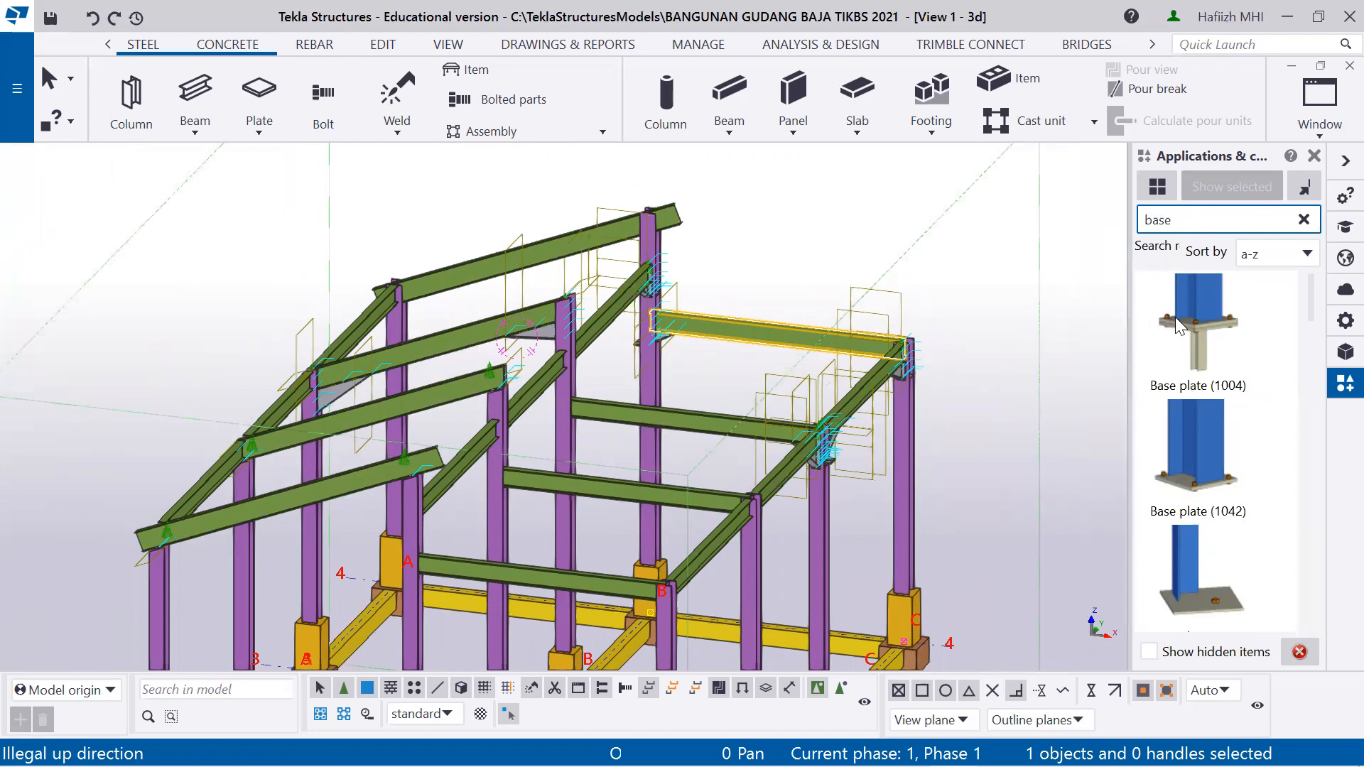
Check the required base plate component in the worksheet PDF in Edge and return to Tekla Structures
{"action": "mouse_move", "coordinate": [902, 762]}
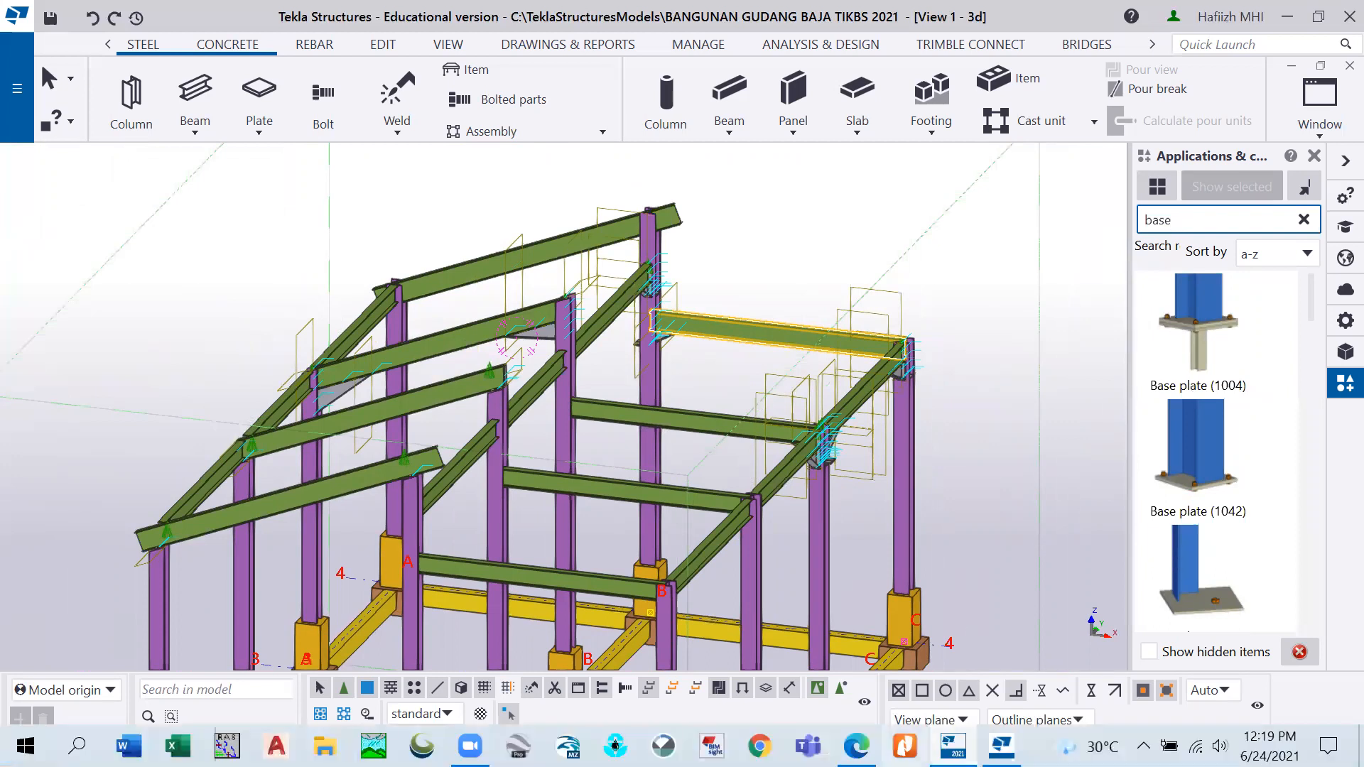
{"action": "mouse_move", "coordinate": [856, 745]}
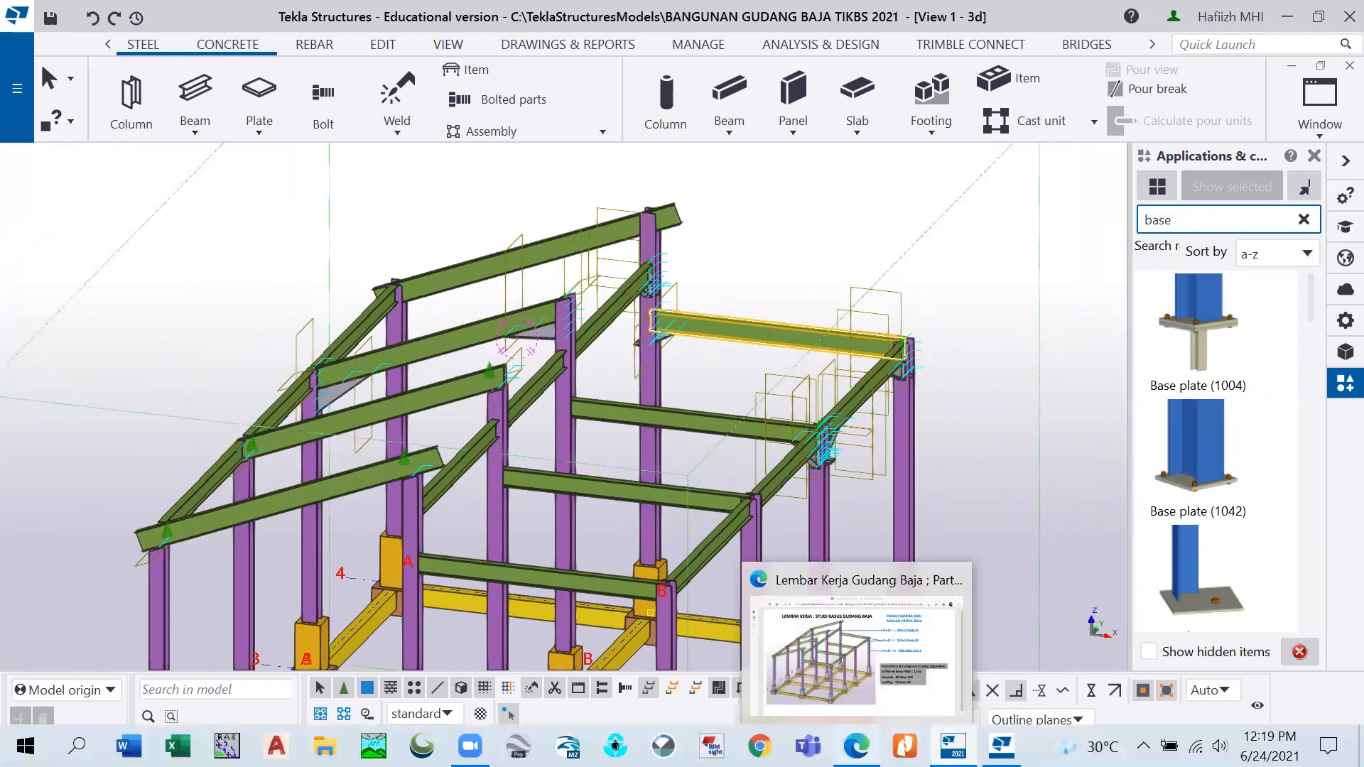
{"action": "left_click", "coordinate": [903, 664]}
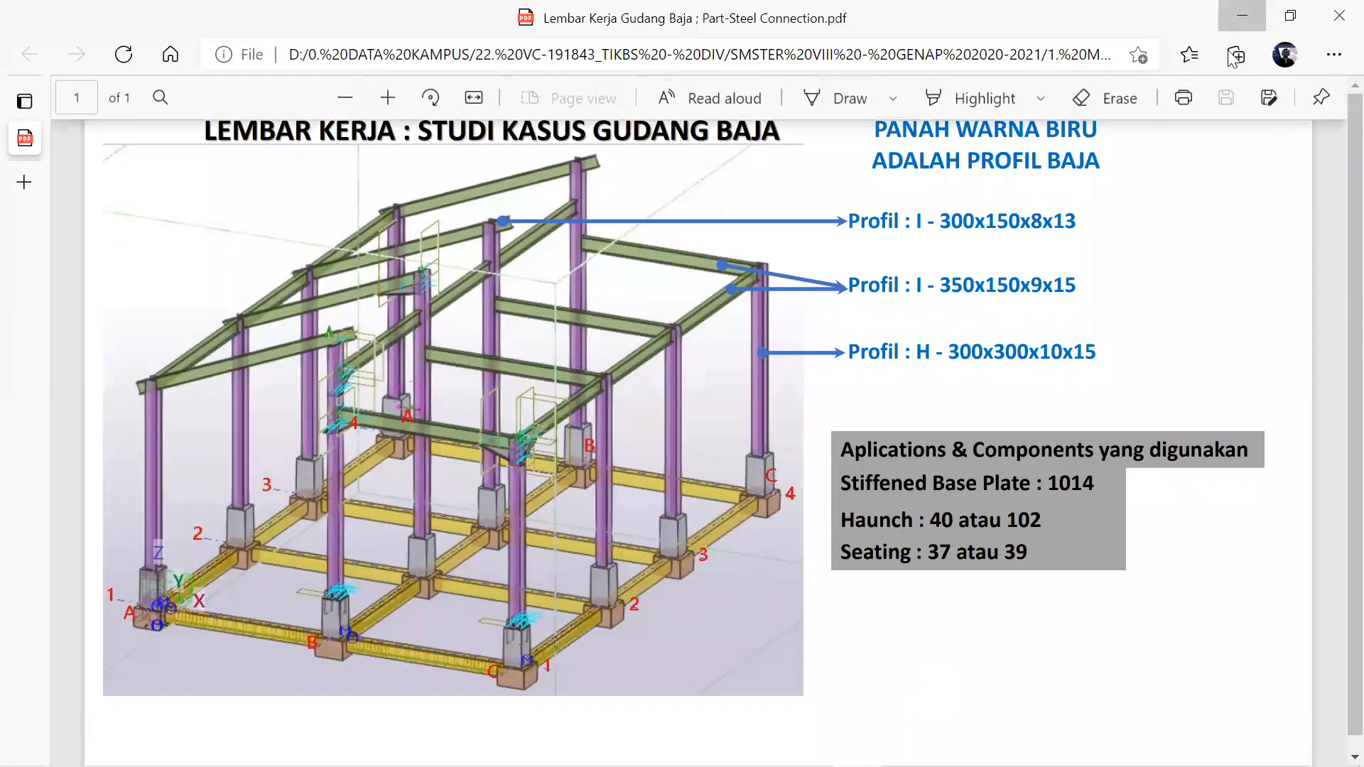
{"action": "left_click", "coordinate": [1243, 17]}
Add a Stiffened base plate (1014) to the column at C-4, positioned at the top corner of its concrete pedestal
{"action": "scroll", "coordinate": [1169, 469], "scroll_direction": "down", "scroll_amount": 3}
{"action": "scroll", "coordinate": [1165, 471], "scroll_direction": "down", "scroll_amount": 8}
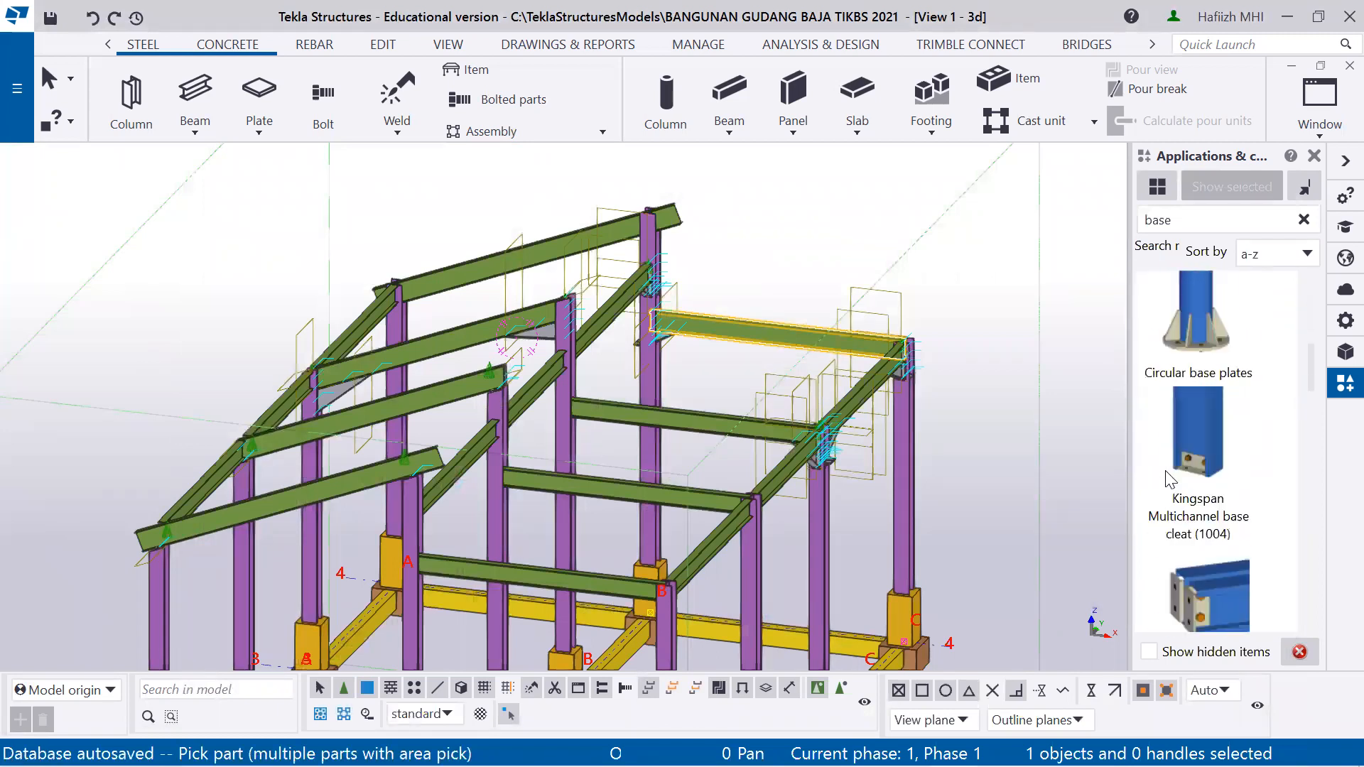
{"action": "scroll", "coordinate": [1162, 471], "scroll_direction": "down", "scroll_amount": 8}
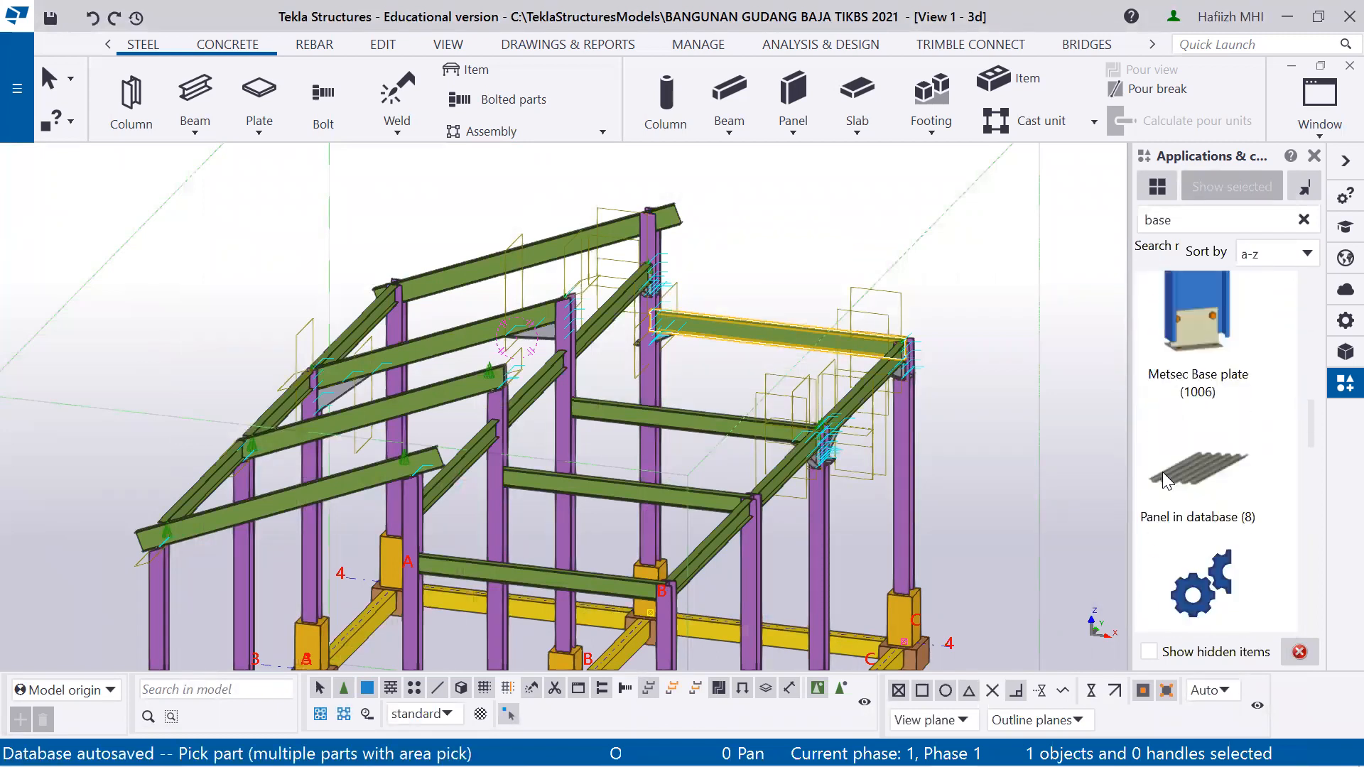
{"action": "scroll", "coordinate": [1161, 472], "scroll_direction": "down", "scroll_amount": 3}
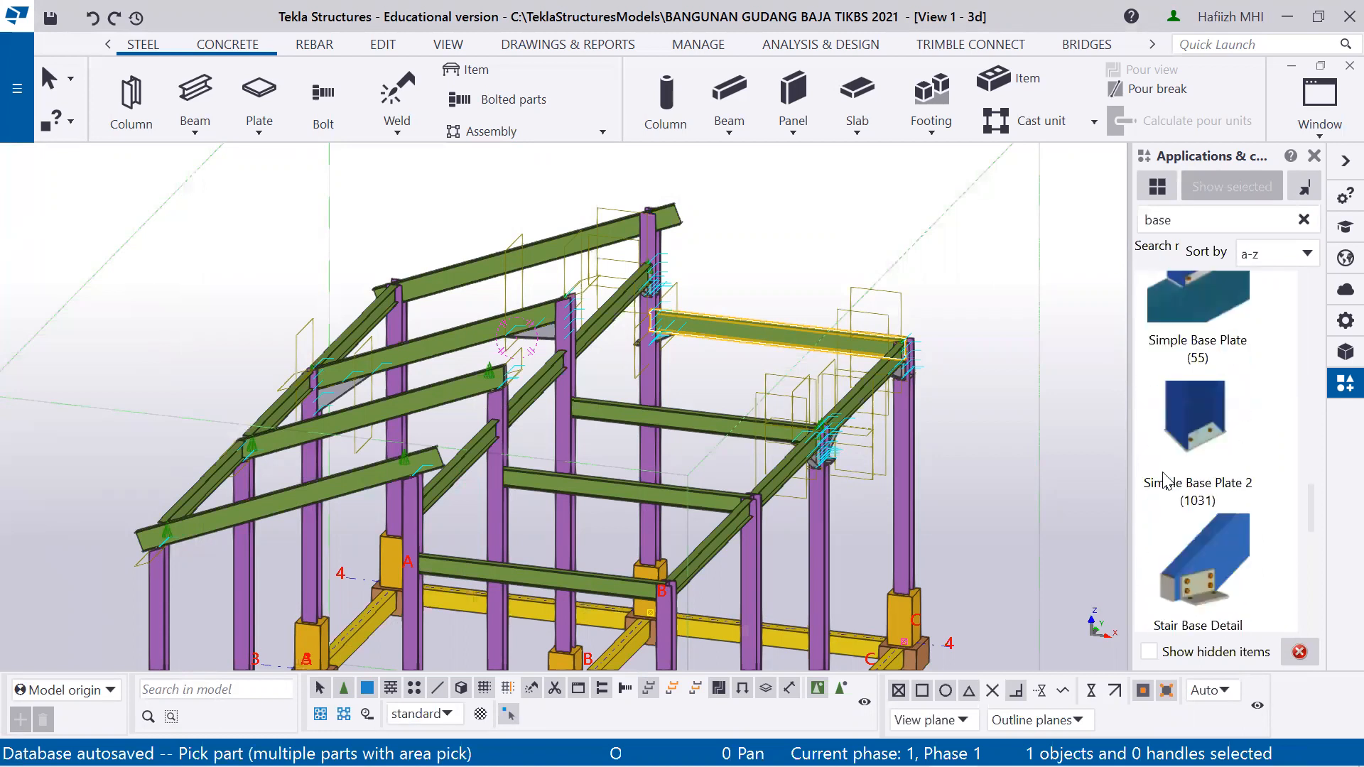
{"action": "scroll", "coordinate": [1162, 478], "scroll_direction": "down", "scroll_amount": 3}
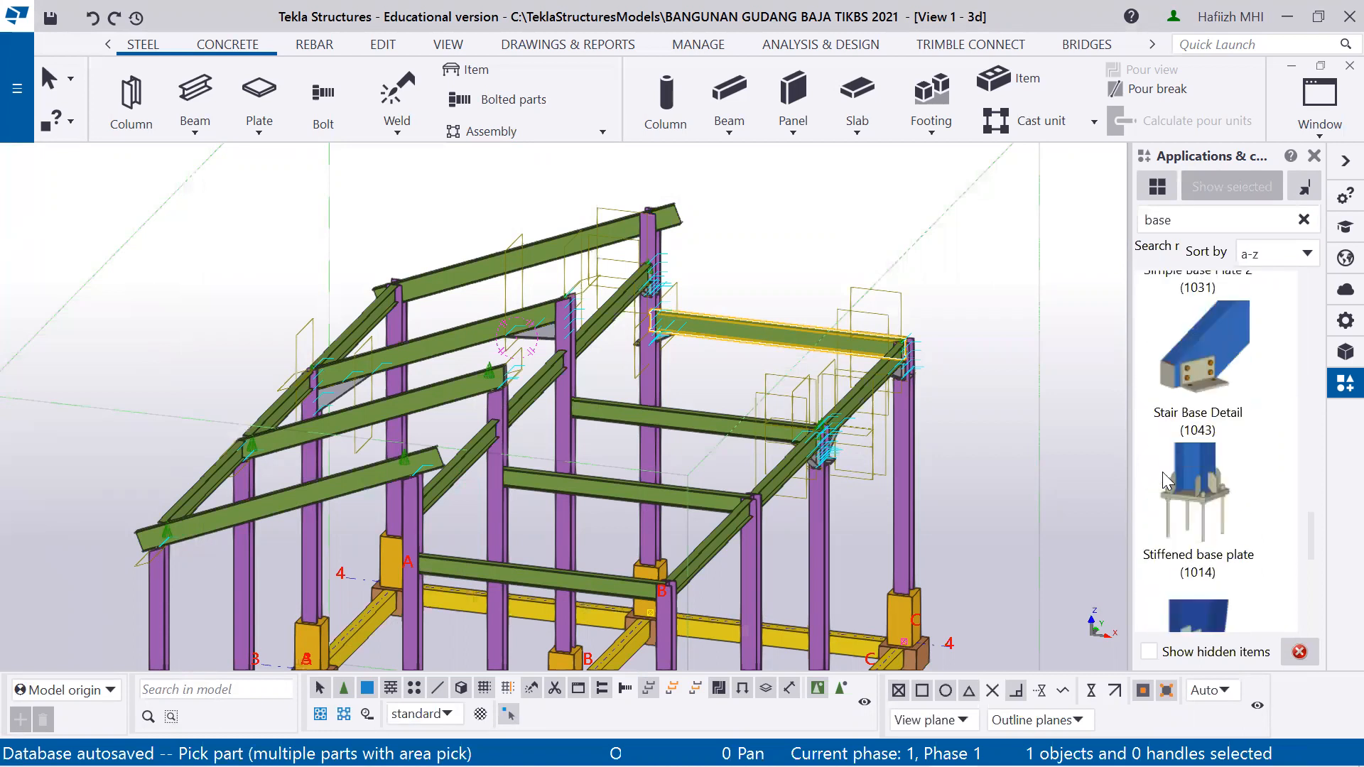
{"action": "left_click", "coordinate": [1200, 490]}
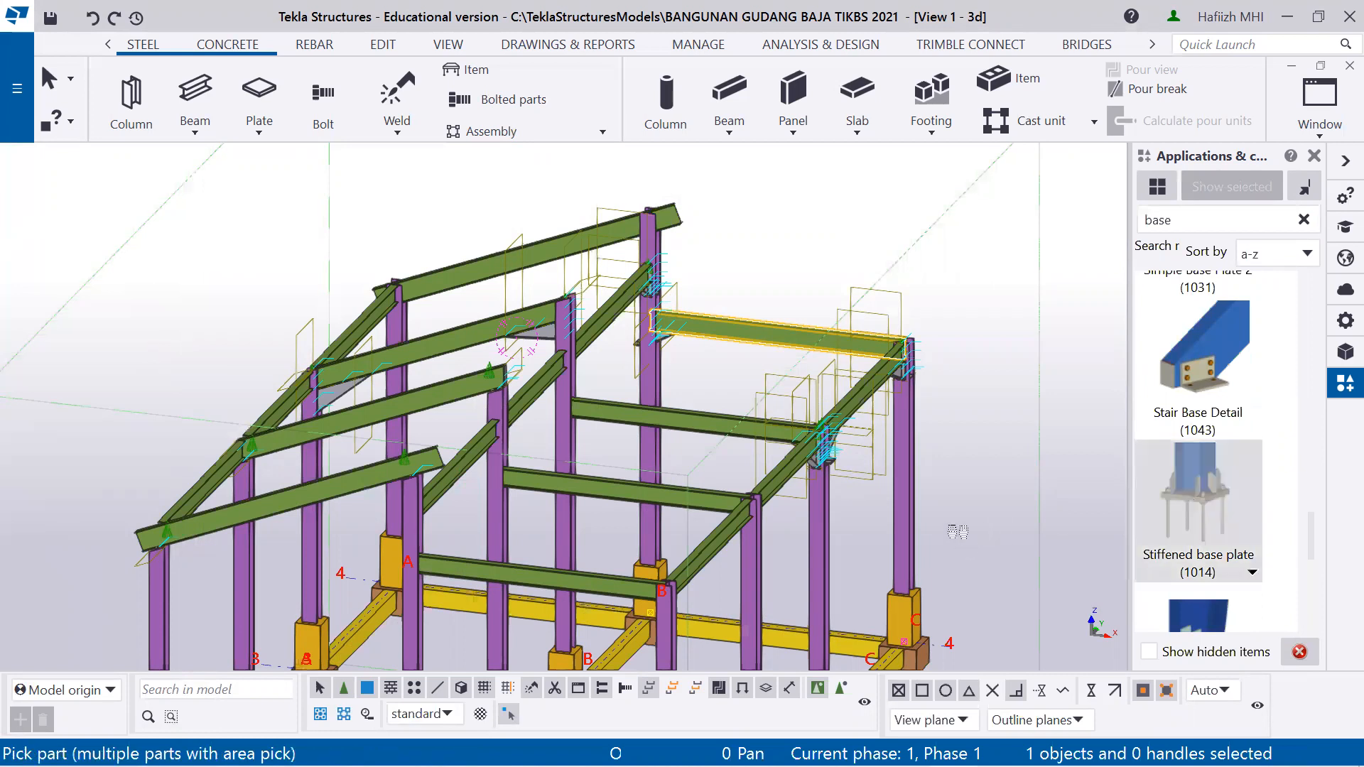
{"action": "middle_click_drag", "start_coordinate": [933, 571], "coordinate": [845, 444]}
{"action": "scroll", "coordinate": [845, 444], "scroll_direction": "up", "scroll_amount": 6}
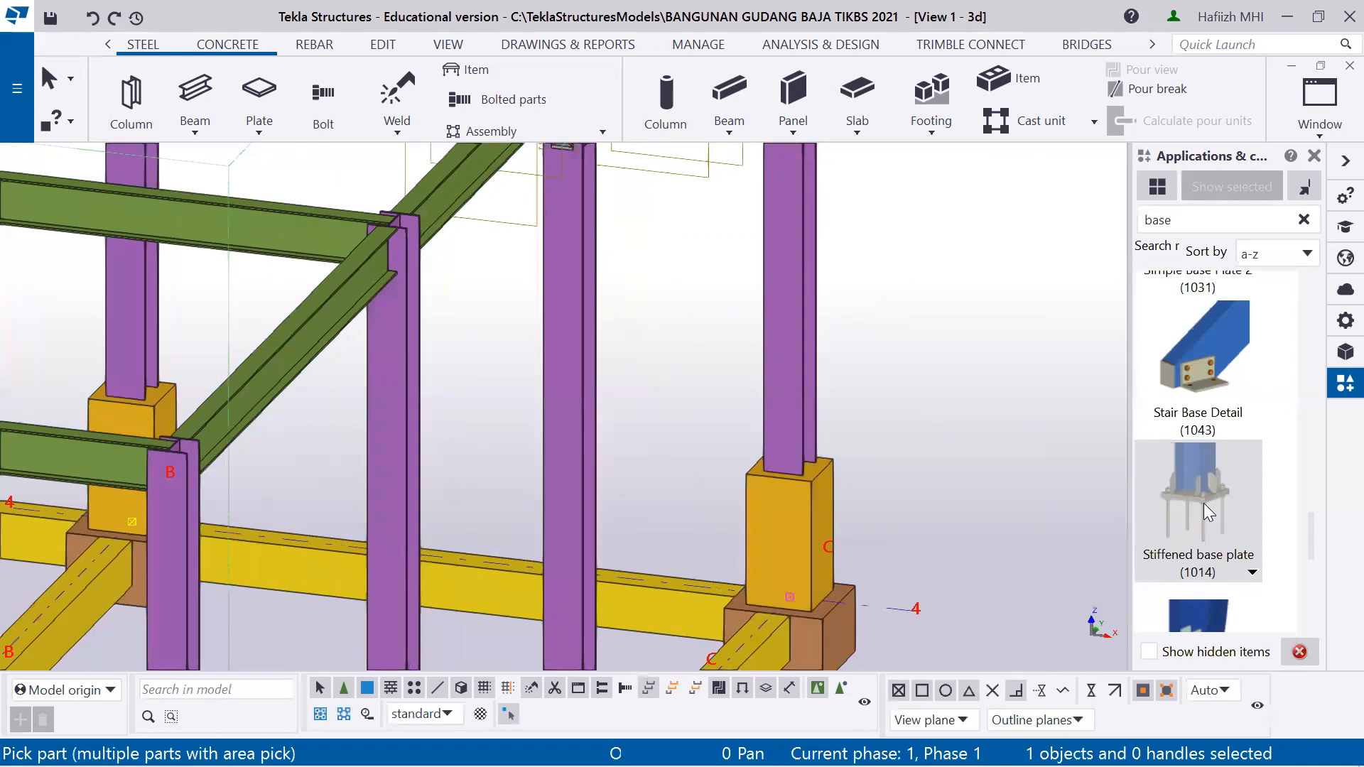
{"action": "scroll", "coordinate": [865, 494], "scroll_direction": "down", "scroll_amount": 5}
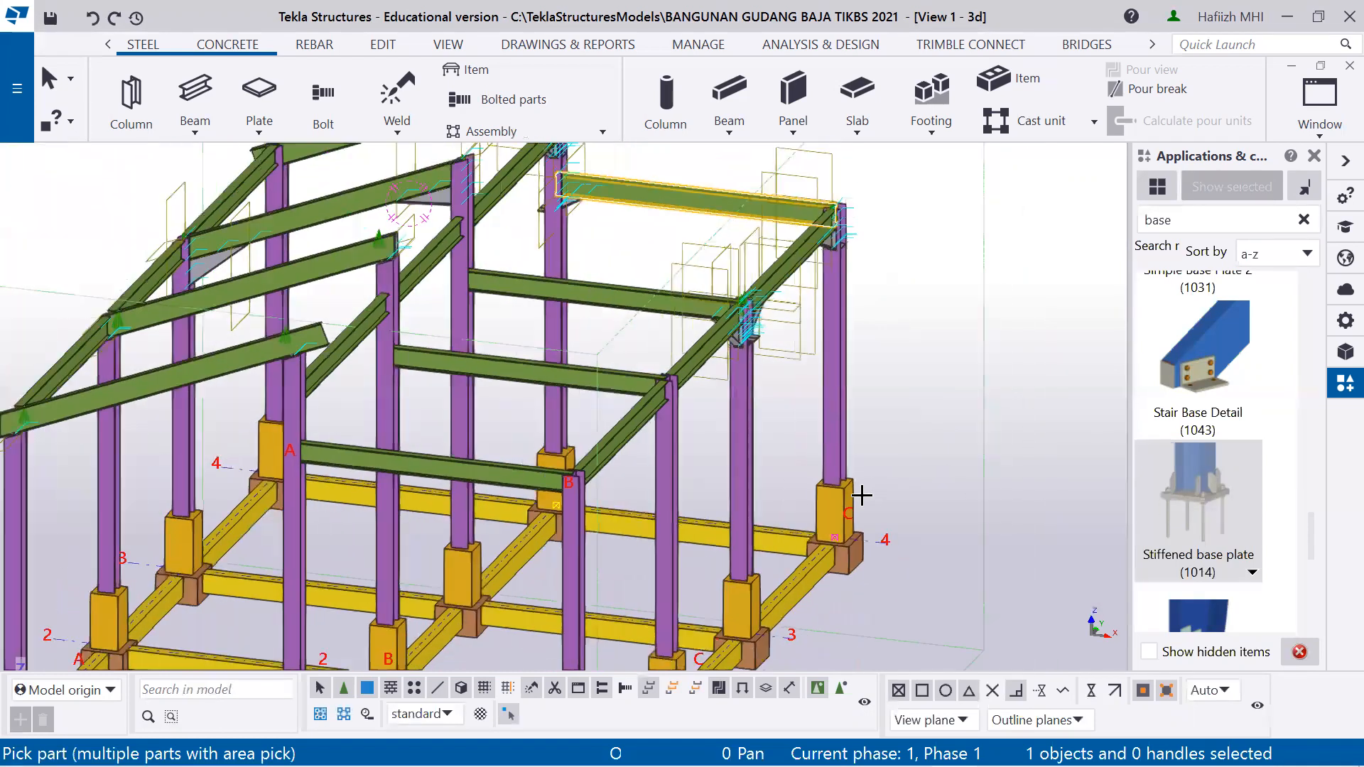
{"action": "scroll", "coordinate": [817, 497], "scroll_direction": "down", "scroll_amount": 3}
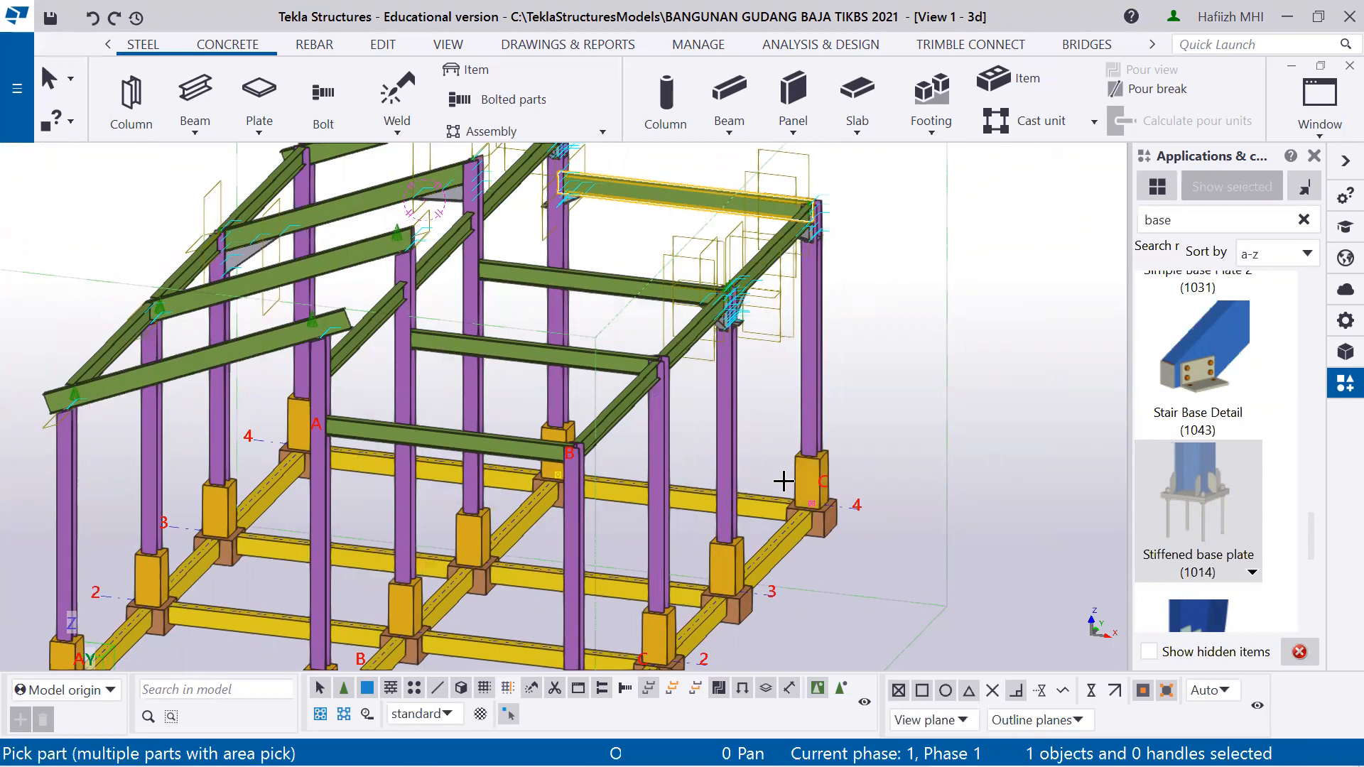
{"action": "scroll", "coordinate": [805, 437], "scroll_direction": "up", "scroll_amount": 5}
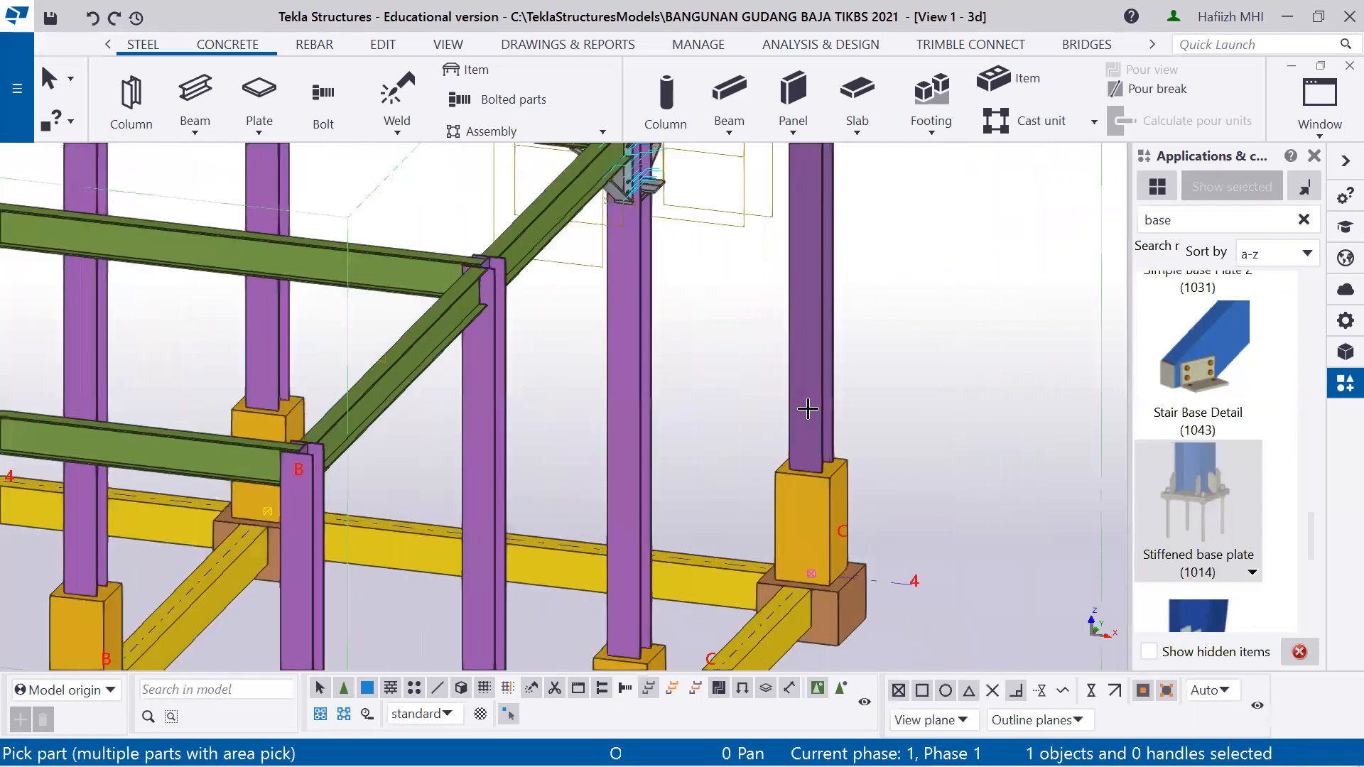
{"action": "left_click", "coordinate": [807, 401]}
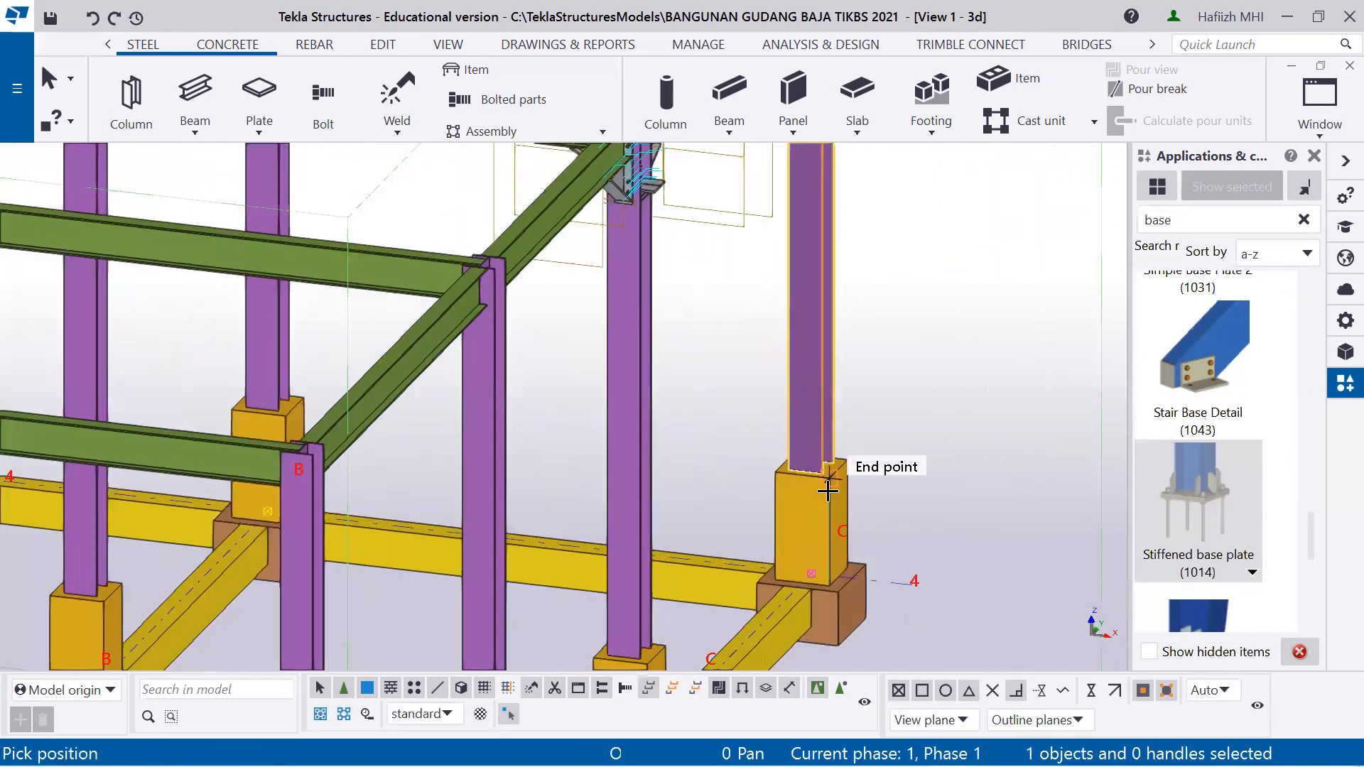
{"action": "scroll", "coordinate": [811, 519], "scroll_direction": "up", "scroll_amount": 10}
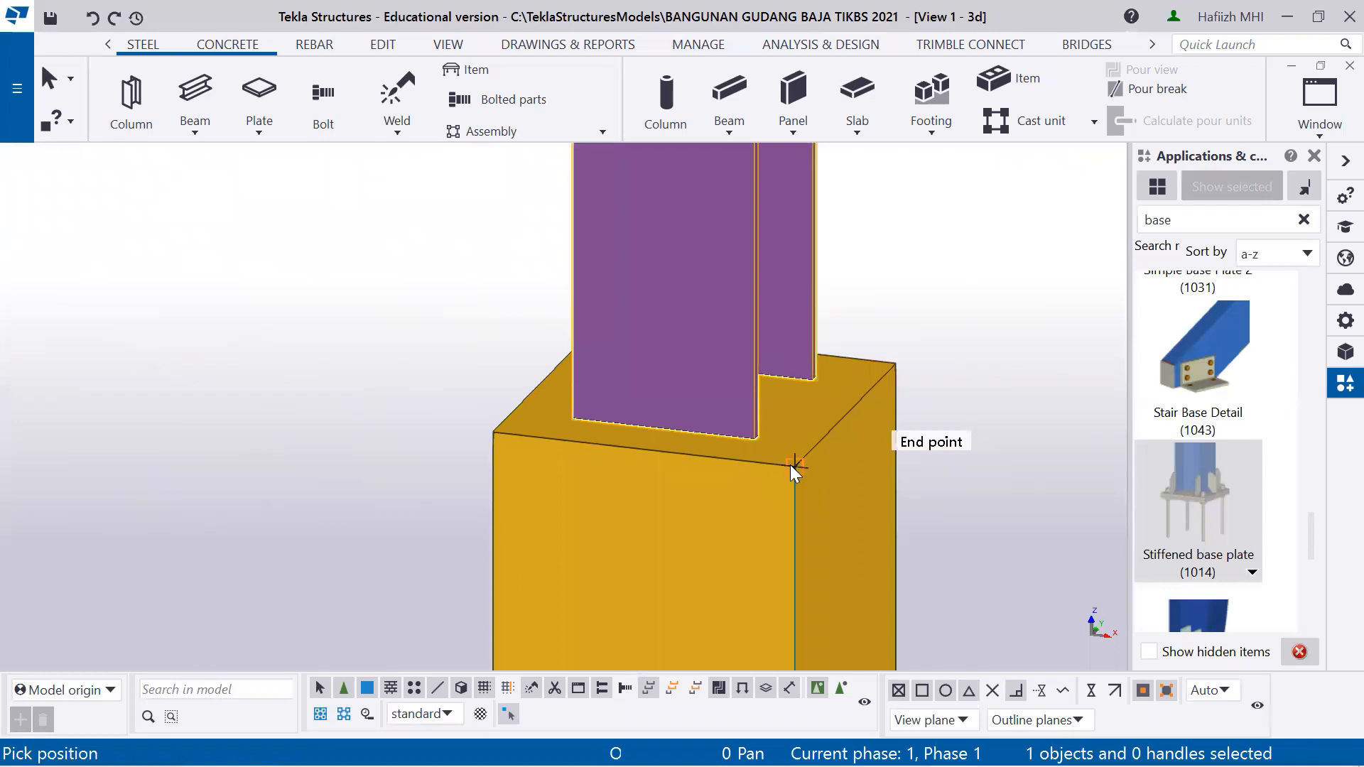
{"action": "left_click", "coordinate": [791, 465]}
{"action": "scroll", "coordinate": [828, 456], "scroll_direction": "down", "scroll_amount": 4}
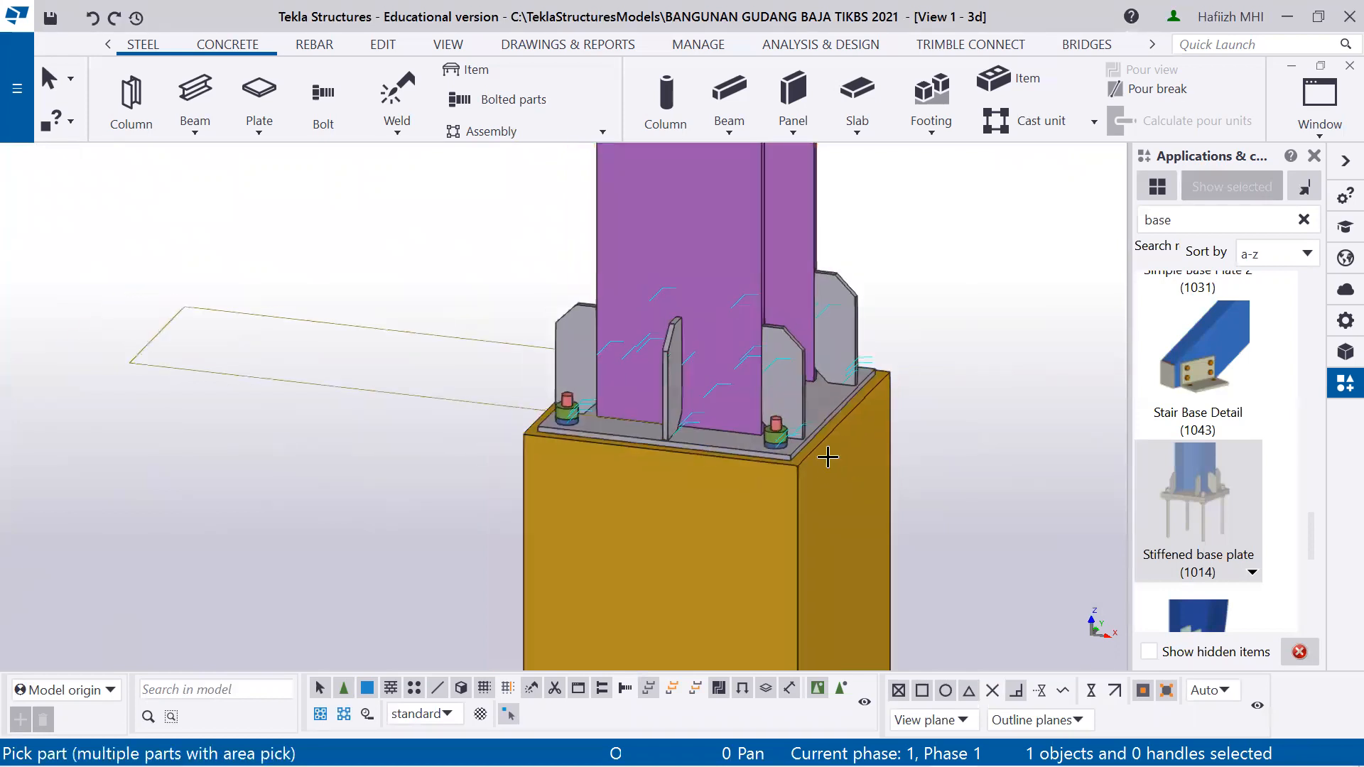
Compare transparent and wireframe part renderings of the C-4 base plate and its anchor rods, leaving the parts transparent
{"action": "middle_click_drag", "start_coordinate": [809, 455], "coordinate": [570, 356], "text": "ctrl"}
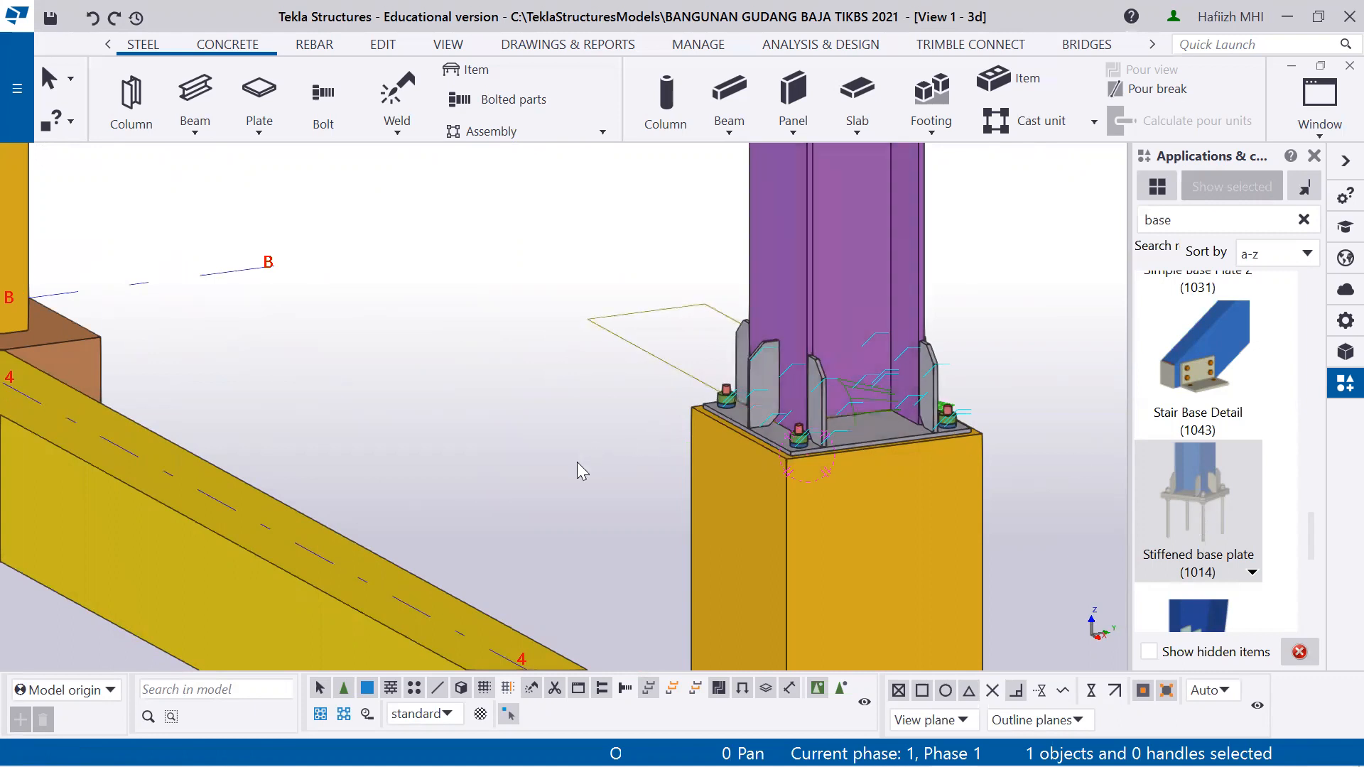
{"action": "key", "text": "ctrl+2"}
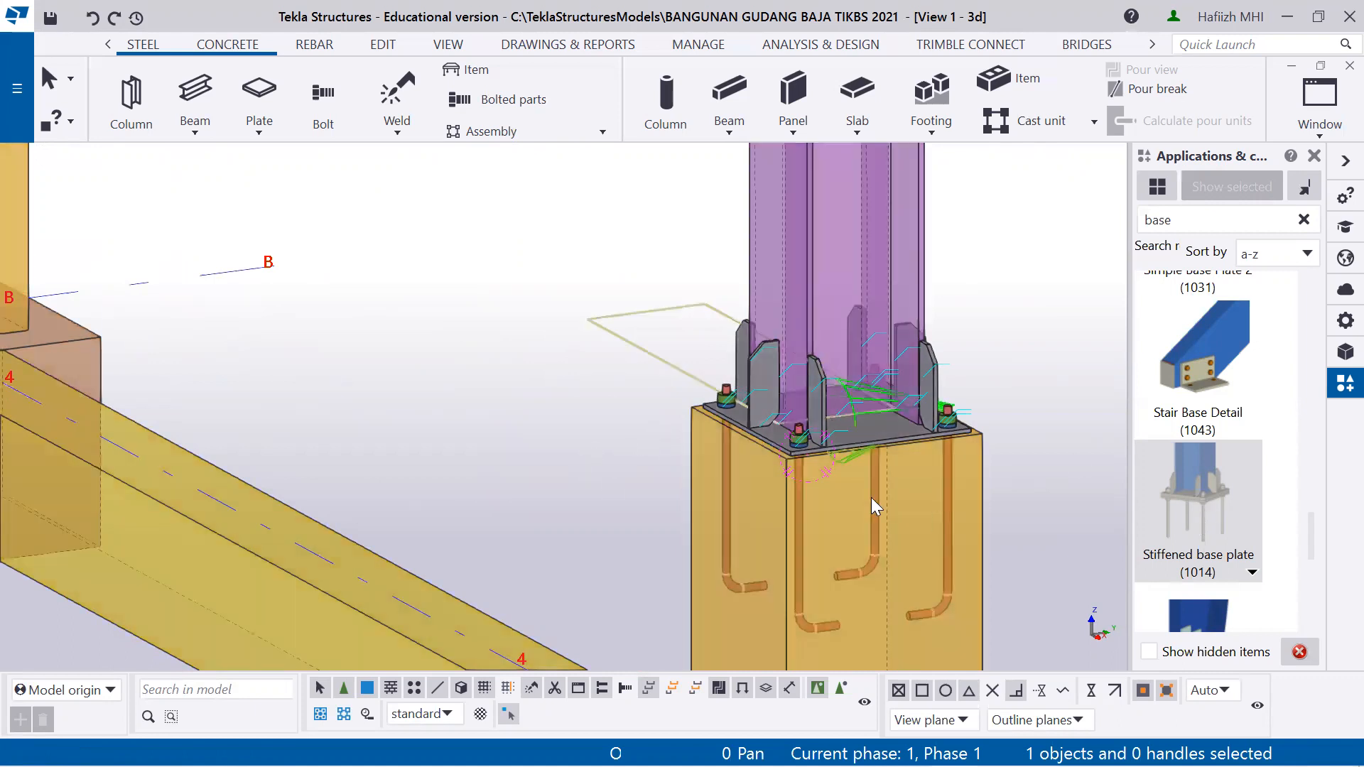
{"action": "key", "text": "ctrl+1"}
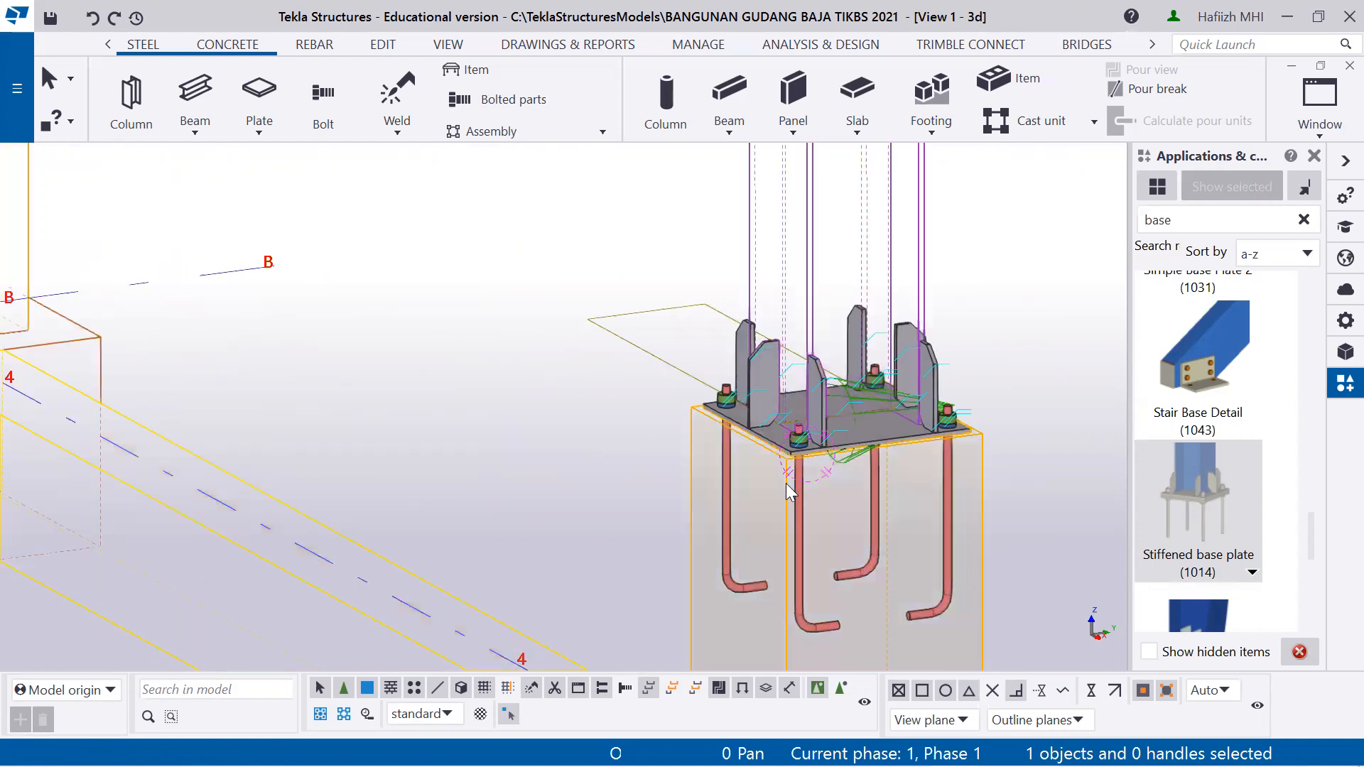
{"action": "scroll", "coordinate": [780, 473], "scroll_direction": "up", "scroll_amount": 1}
{"action": "scroll", "coordinate": [780, 473], "scroll_direction": "down", "scroll_amount": 3}
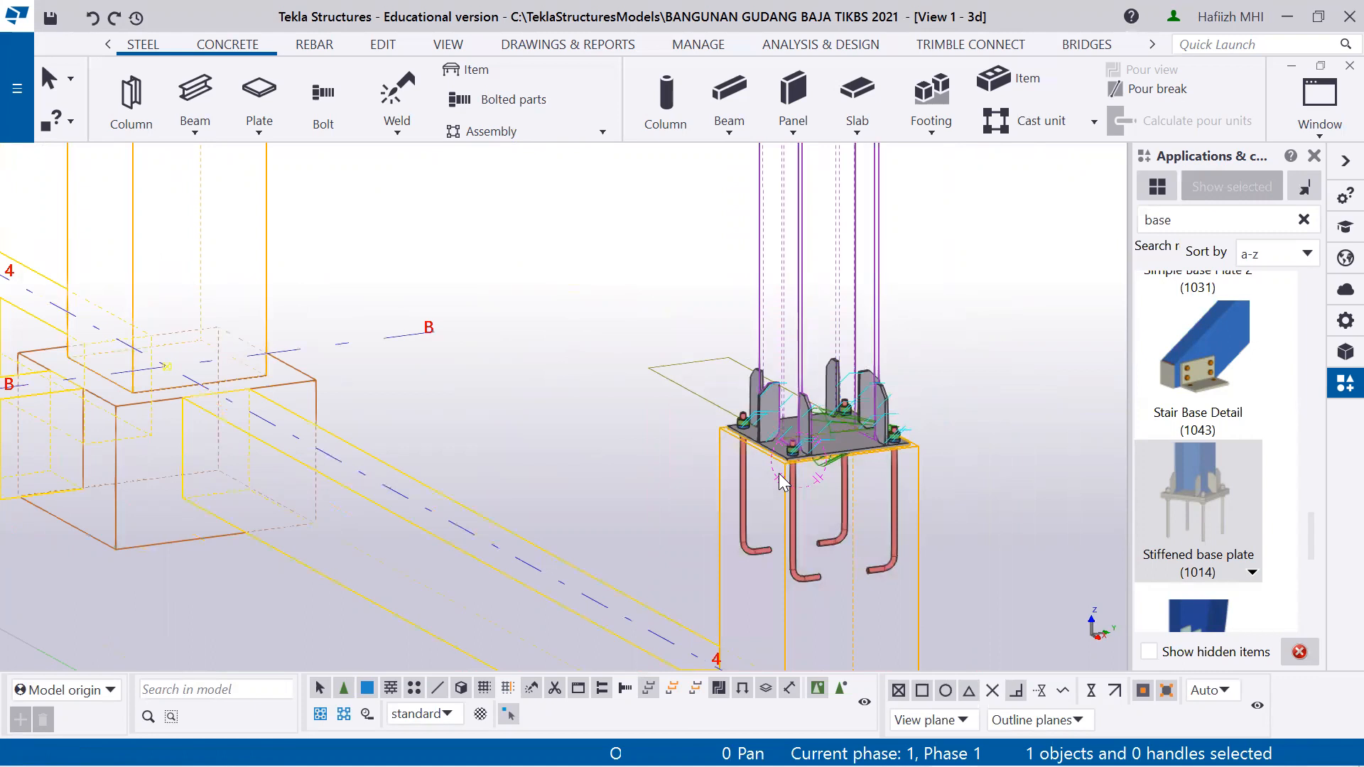
{"action": "scroll", "coordinate": [780, 474], "scroll_direction": "down", "scroll_amount": 4}
{"action": "key", "text": "ctrl+4"}
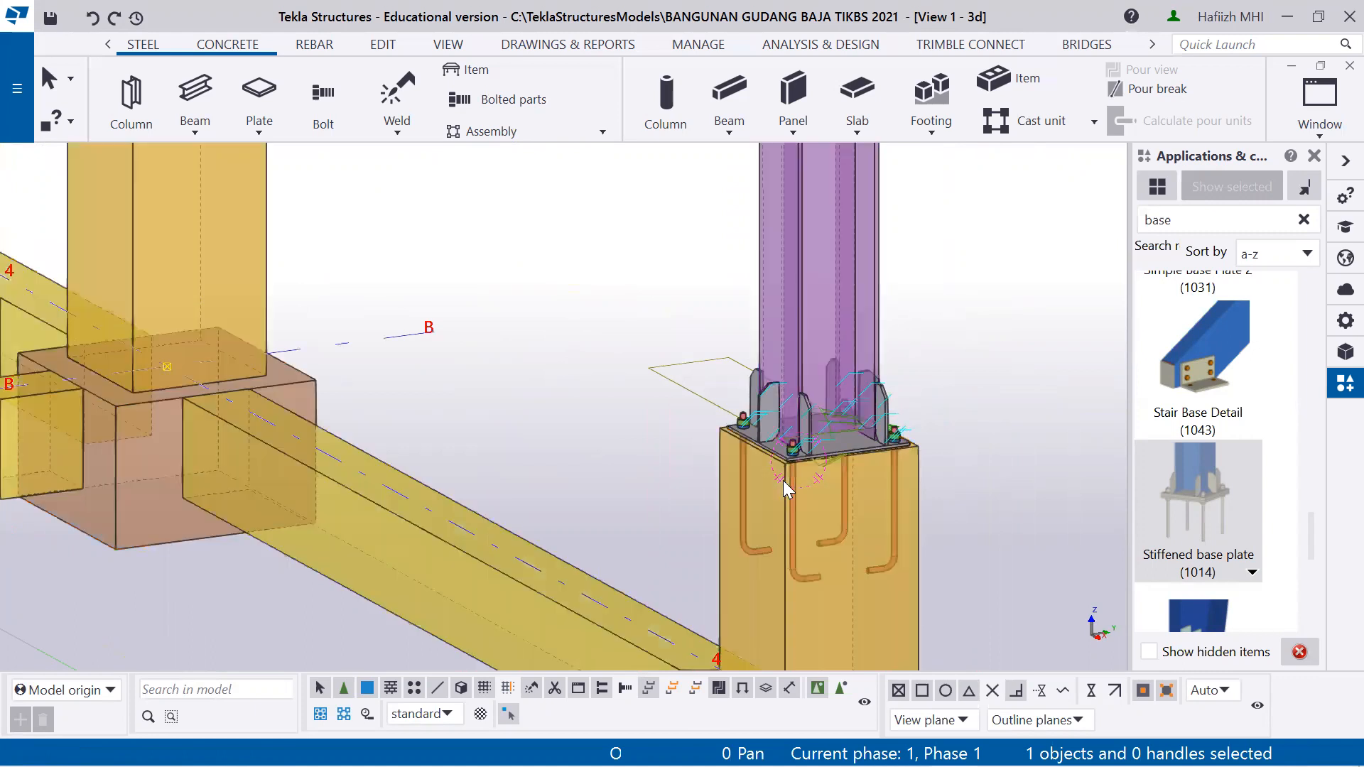
Examine the stiffeners, bolts and embedded anchor rods of the base plate at column C-4 from several sides
{"action": "scroll", "coordinate": [778, 506], "scroll_direction": "down", "scroll_amount": 1}
{"action": "middle_click_drag", "start_coordinate": [779, 506], "coordinate": [870, 514], "text": "ctrl"}
{"action": "scroll", "coordinate": [760, 501], "scroll_direction": "up", "scroll_amount": 4}
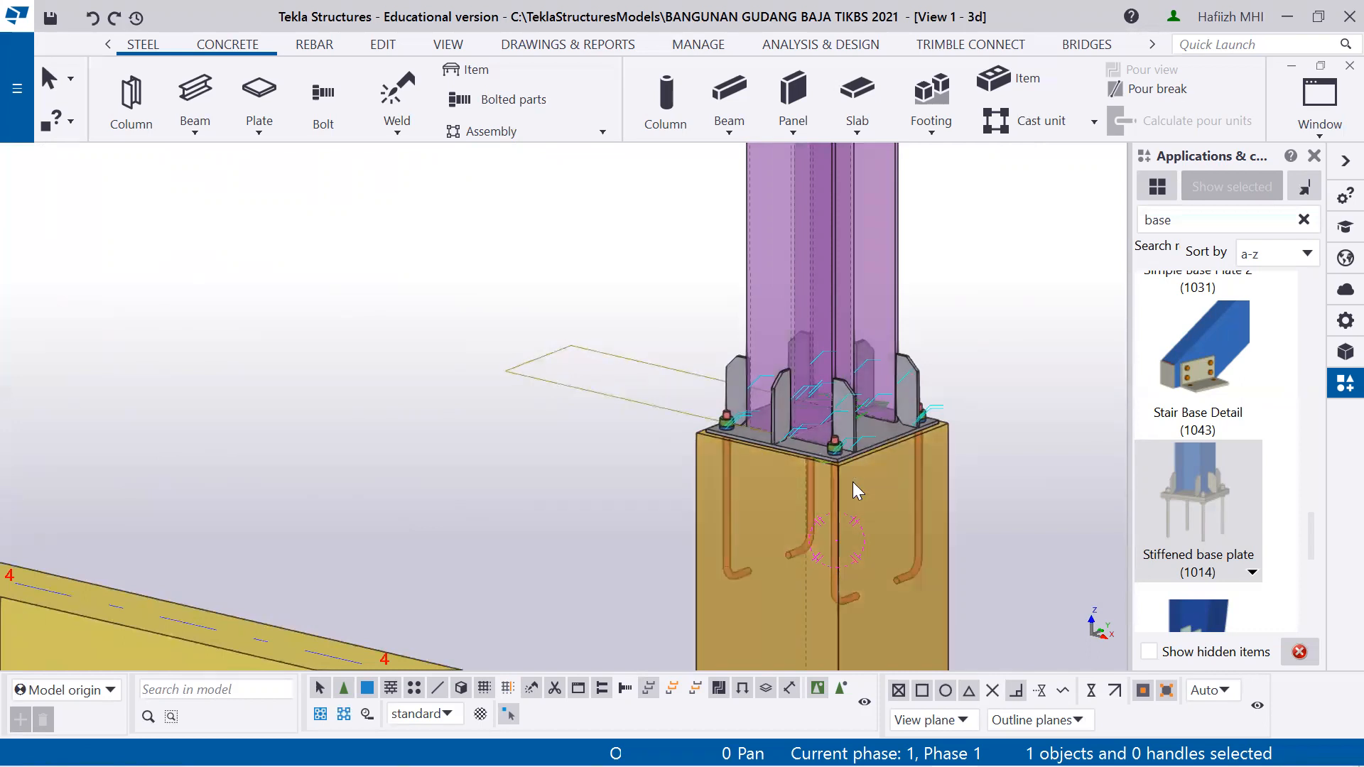
{"action": "scroll", "coordinate": [846, 468], "scroll_direction": "down", "scroll_amount": 5}
{"action": "middle_click_drag", "start_coordinate": [838, 451], "coordinate": [897, 445], "text": "ctrl"}
{"action": "scroll", "coordinate": [823, 442], "scroll_direction": "up", "scroll_amount": 2}
{"action": "scroll", "coordinate": [822, 442], "scroll_direction": "up", "scroll_amount": 5}
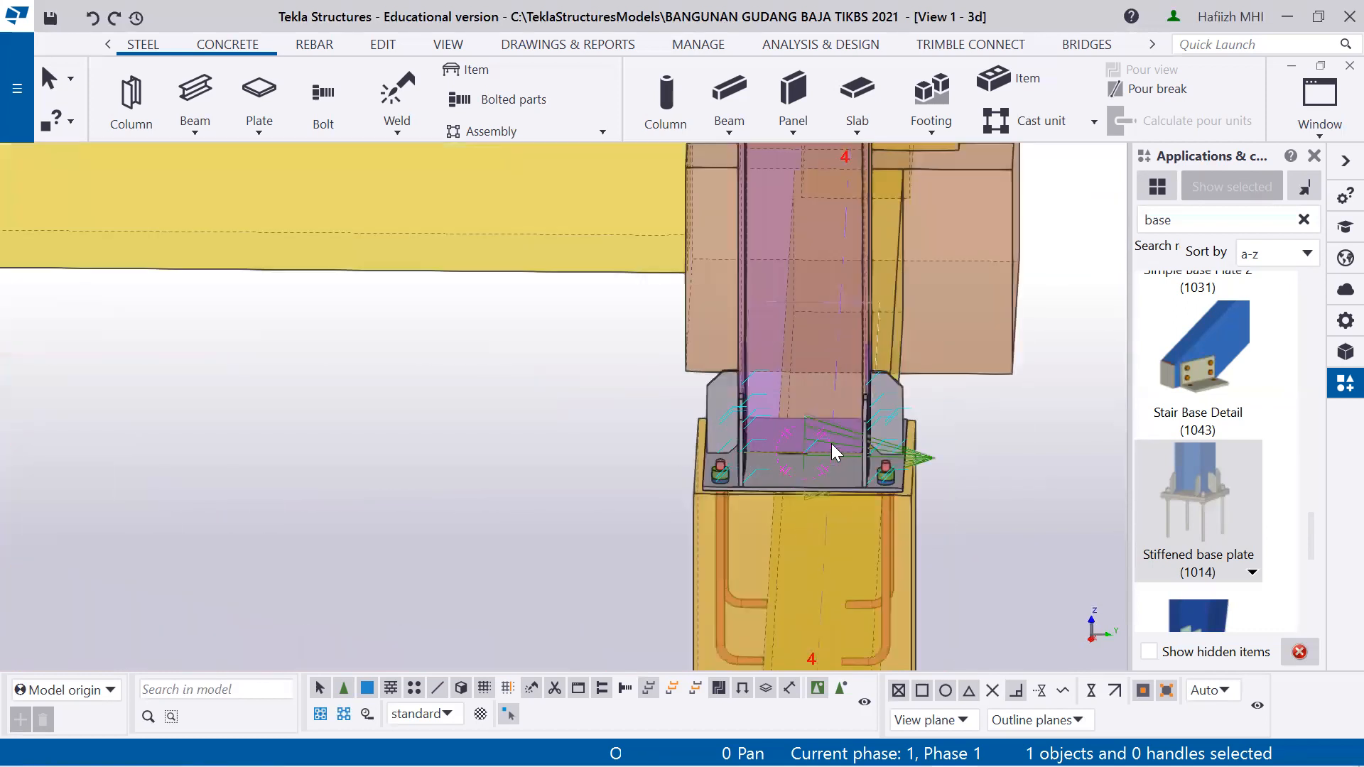
{"action": "scroll", "coordinate": [878, 468], "scroll_direction": "down", "scroll_amount": 8}
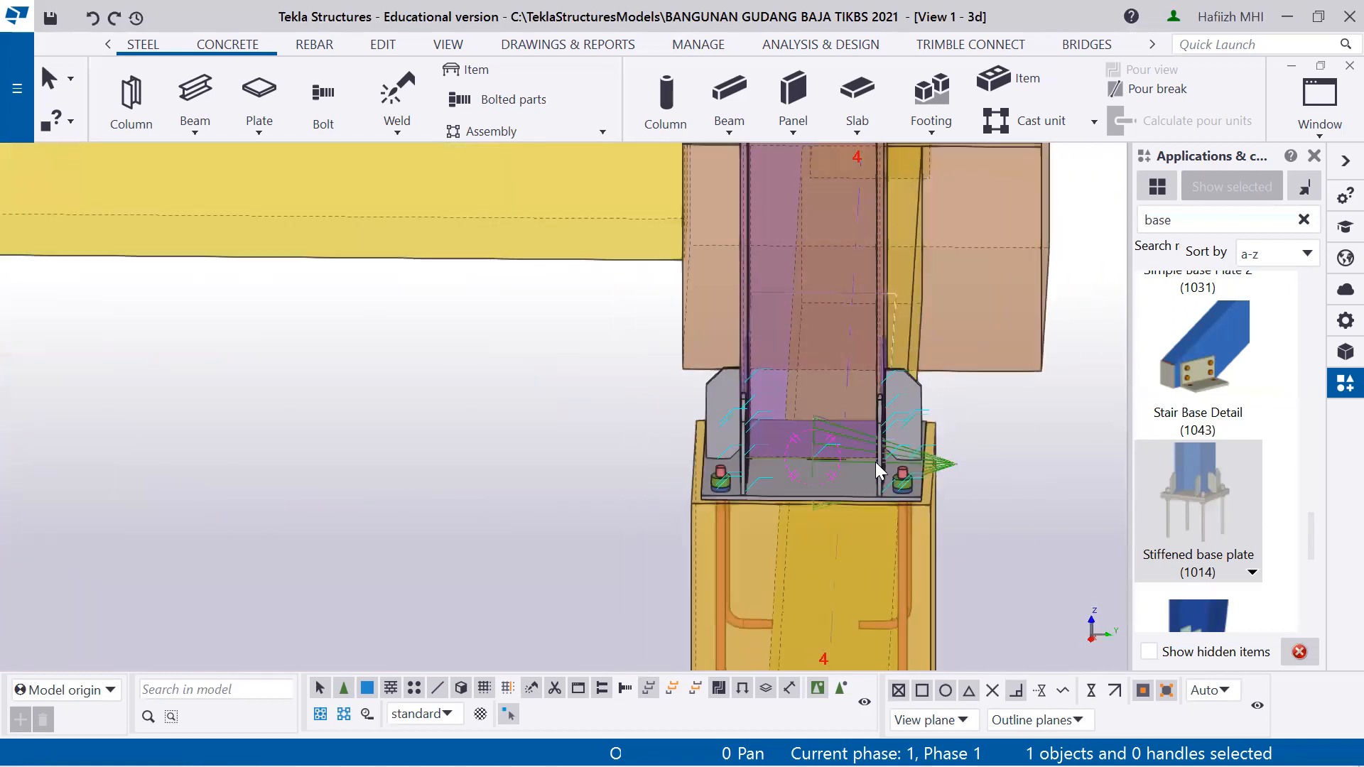
Survey the whole warehouse frame and the remaining column bases along grid lines A to C
{"action": "middle_click_drag", "start_coordinate": [791, 495], "coordinate": [814, 499], "text": "ctrl"}
{"action": "scroll", "coordinate": [796, 482], "scroll_direction": "down", "scroll_amount": 2}
{"action": "scroll", "coordinate": [799, 487], "scroll_direction": "down", "scroll_amount": 4}
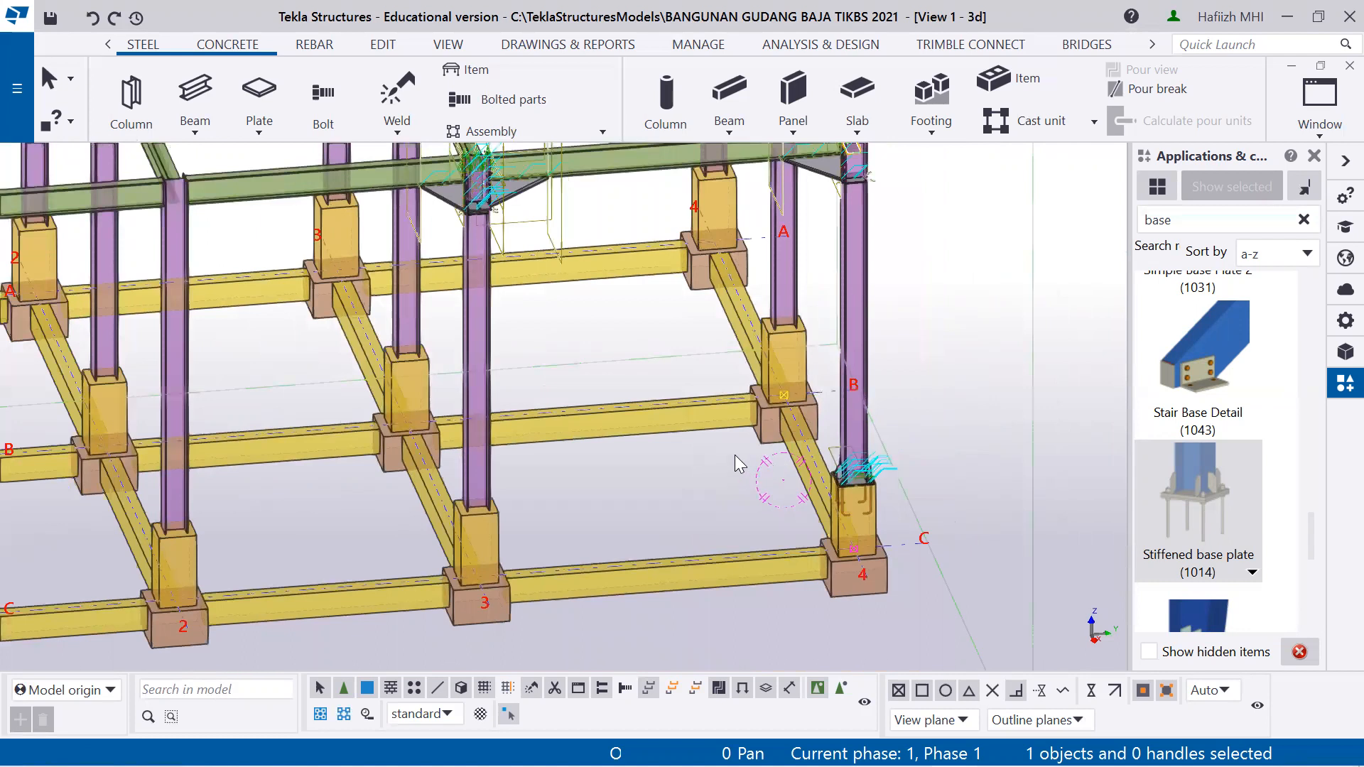
{"action": "scroll", "coordinate": [646, 400], "scroll_direction": "down", "scroll_amount": 1}
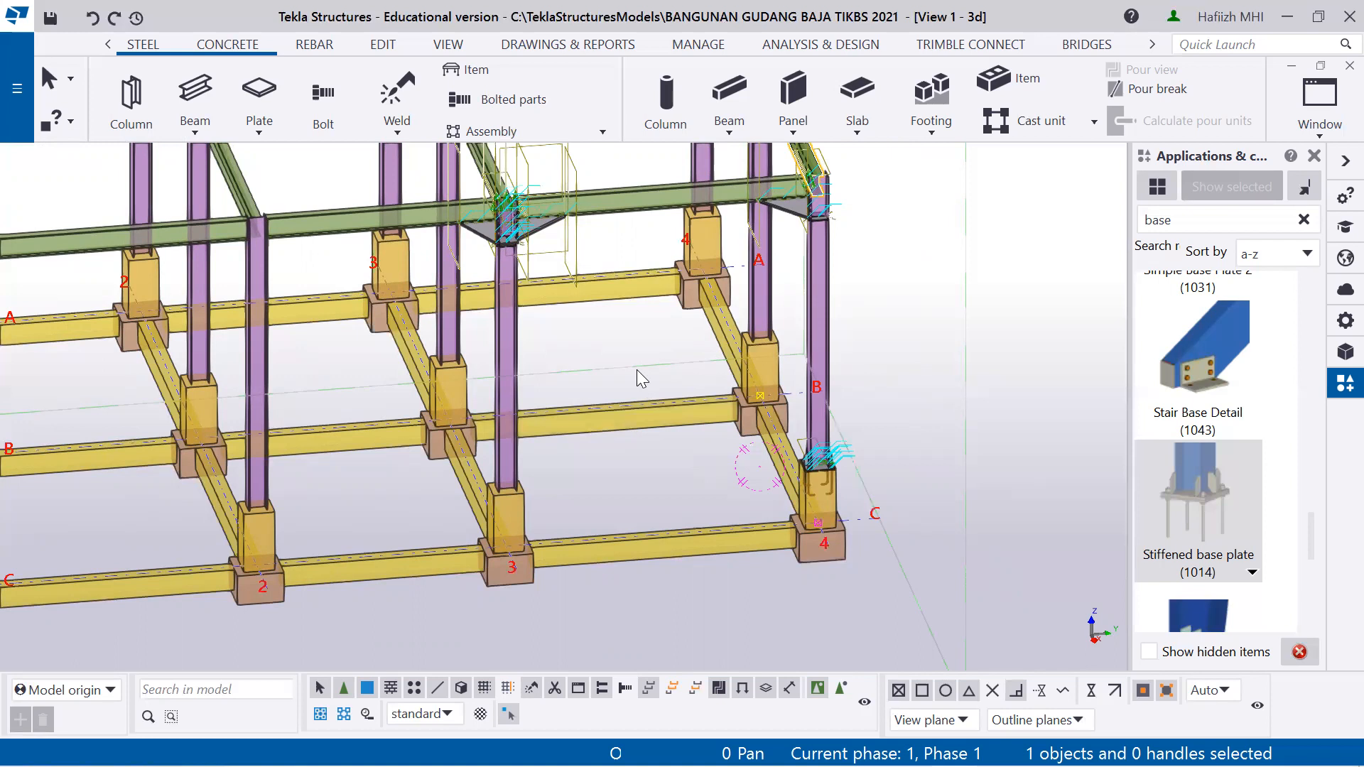
{"action": "scroll", "coordinate": [636, 369], "scroll_direction": "down", "scroll_amount": 3}
{"action": "mouse_move", "coordinate": [631, 347]}
{"action": "middle_mouse_down", "text": "ctrl"}
{"action": "mouse_move", "coordinate": [615, 378]}
{"action": "mouse_move", "coordinate": [626, 374]}
{"action": "middle_mouse_up", "text": "ctrl"}
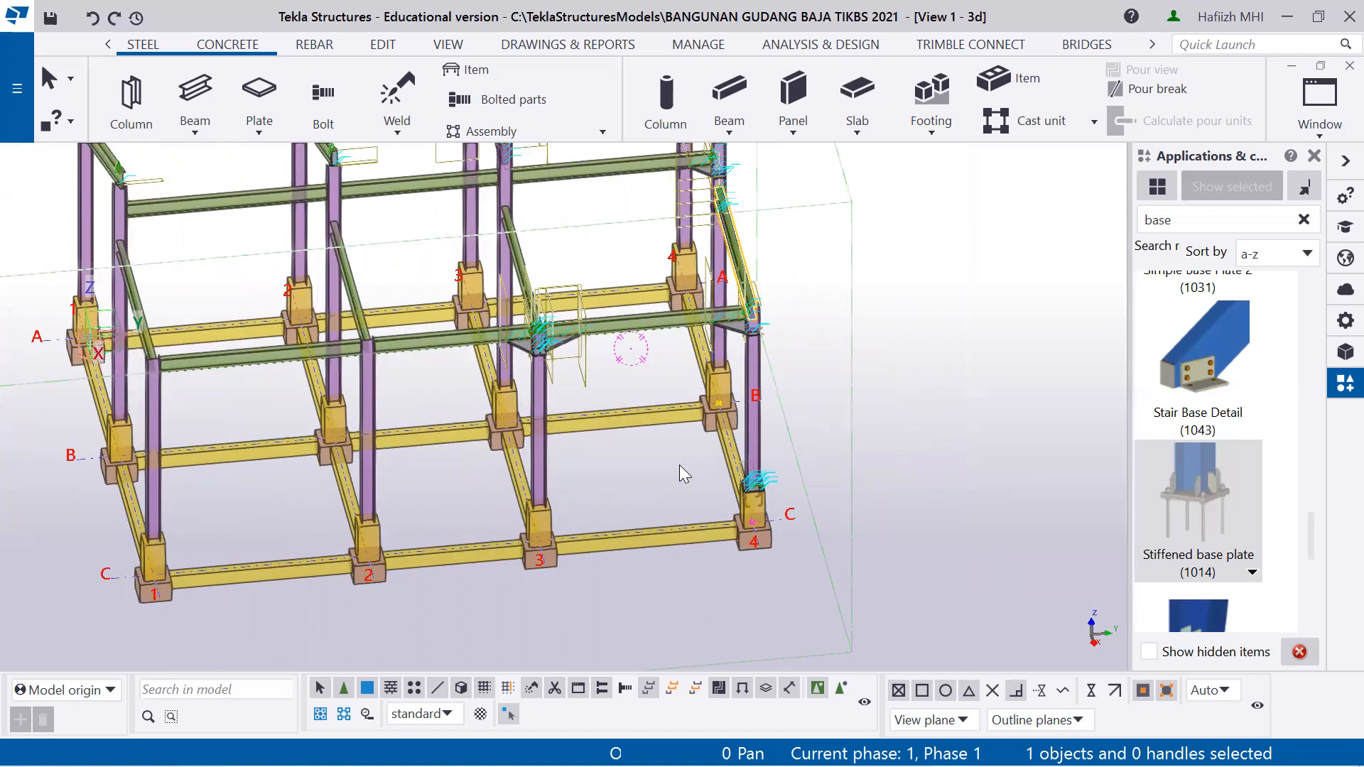
{"action": "scroll", "coordinate": [679, 464], "scroll_direction": "down", "scroll_amount": 2}
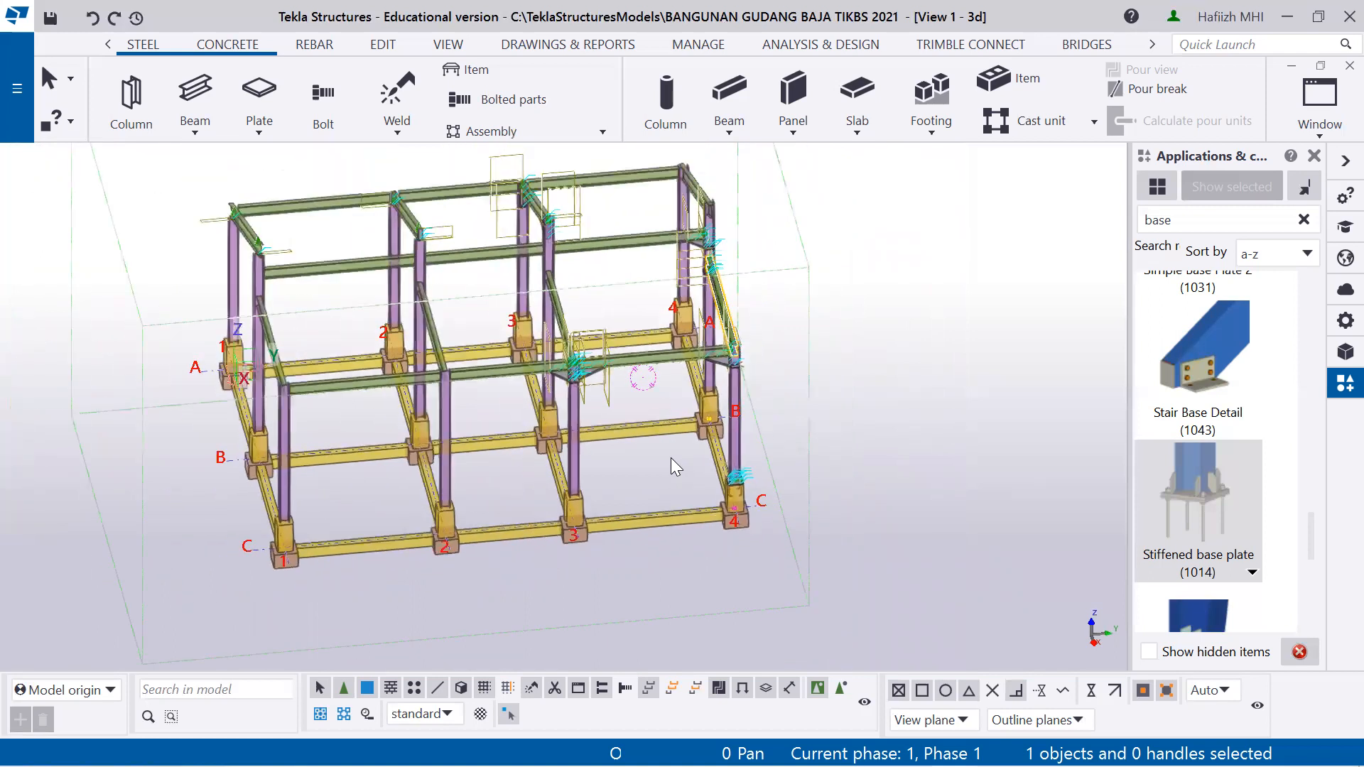